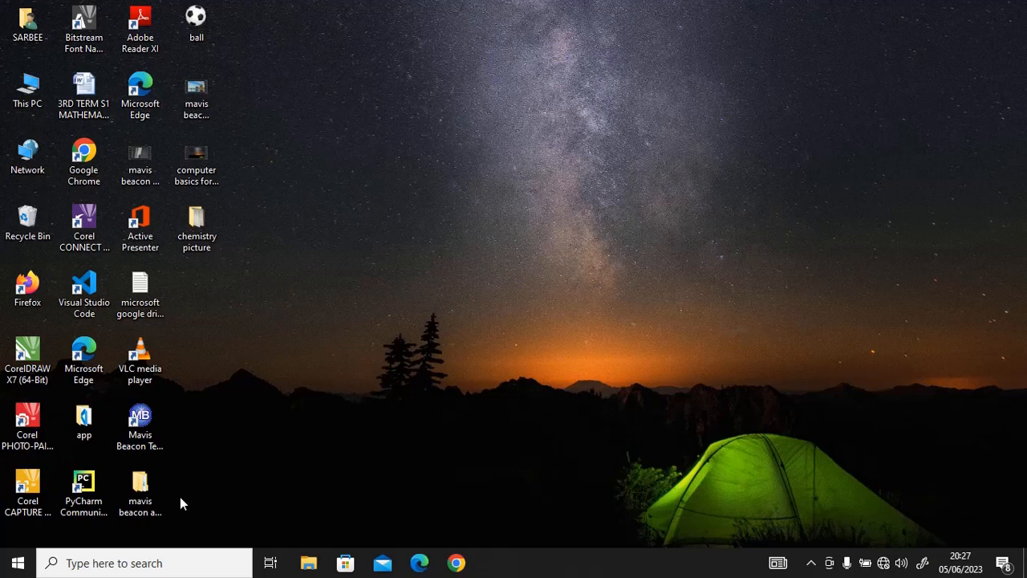
- Open the Activation Keys text file in the Microsoft Office 2007 folder inside the desktop folder "mavis beacon and microsoft"
double_click(138, 493)
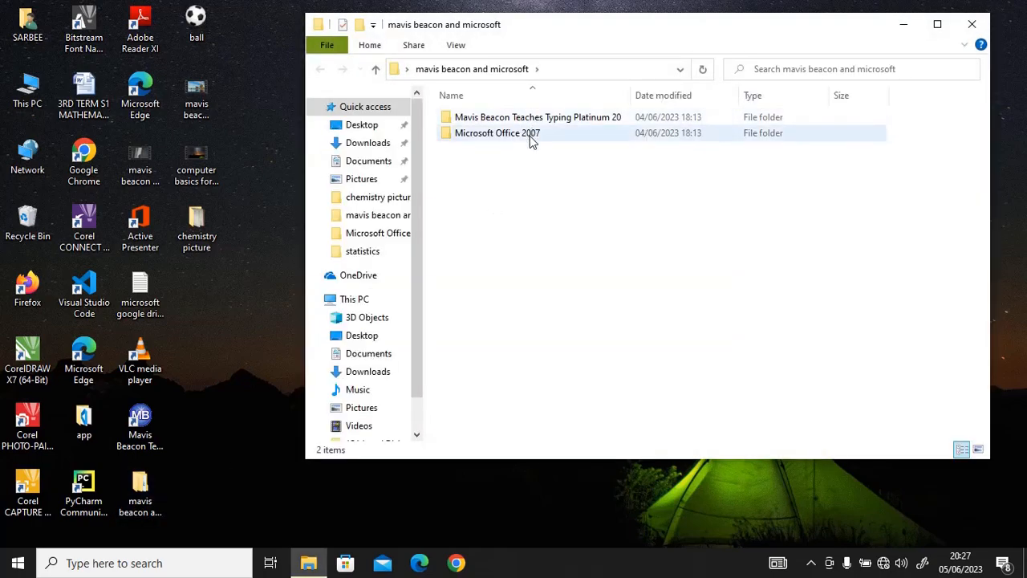
double_click(529, 137)
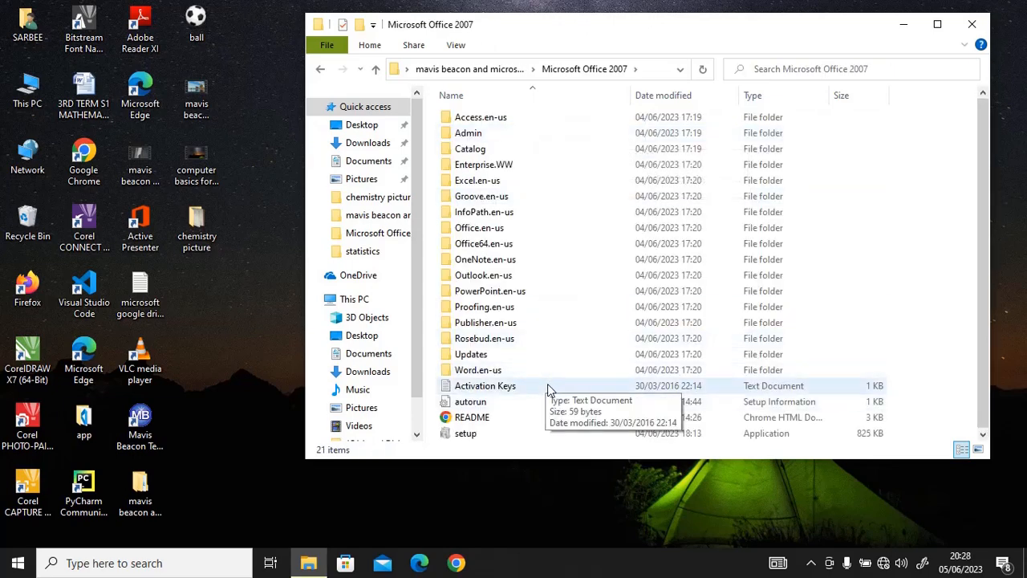
left_click(548, 388)
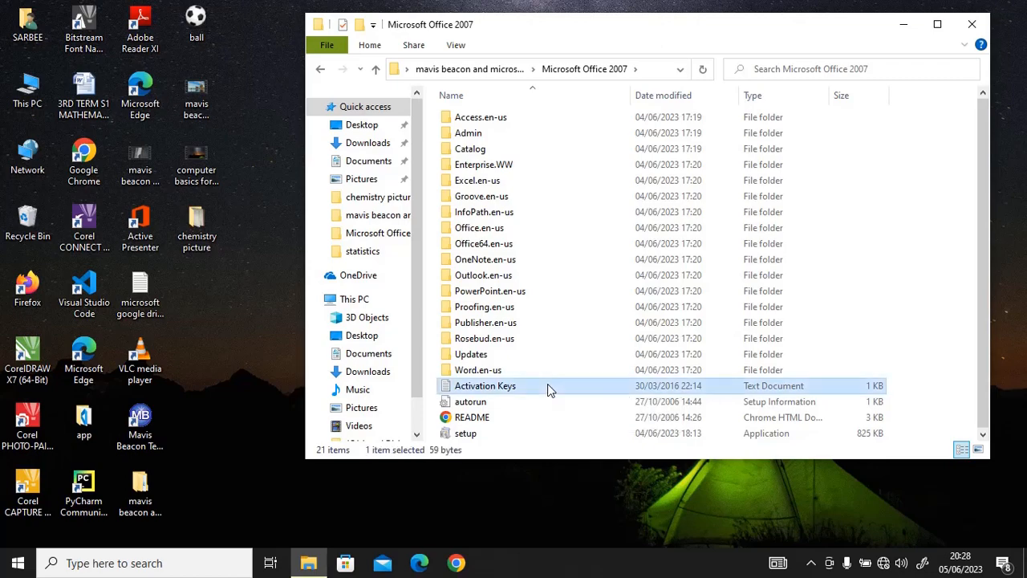
double_click(547, 388)
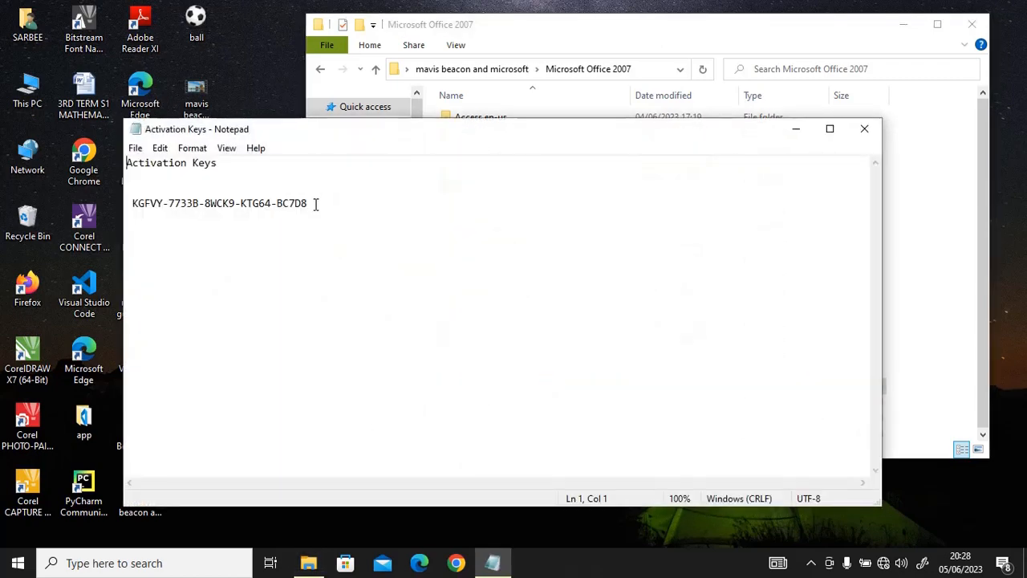
- Select the full activation key in the text file and close the file
left_click_drag(315, 204, 170, 198)
key("shift+Left")
key("shift+Left")
key("shift+Left")
key("shift+Left")
key("shift+Left")
key("shift+Left")
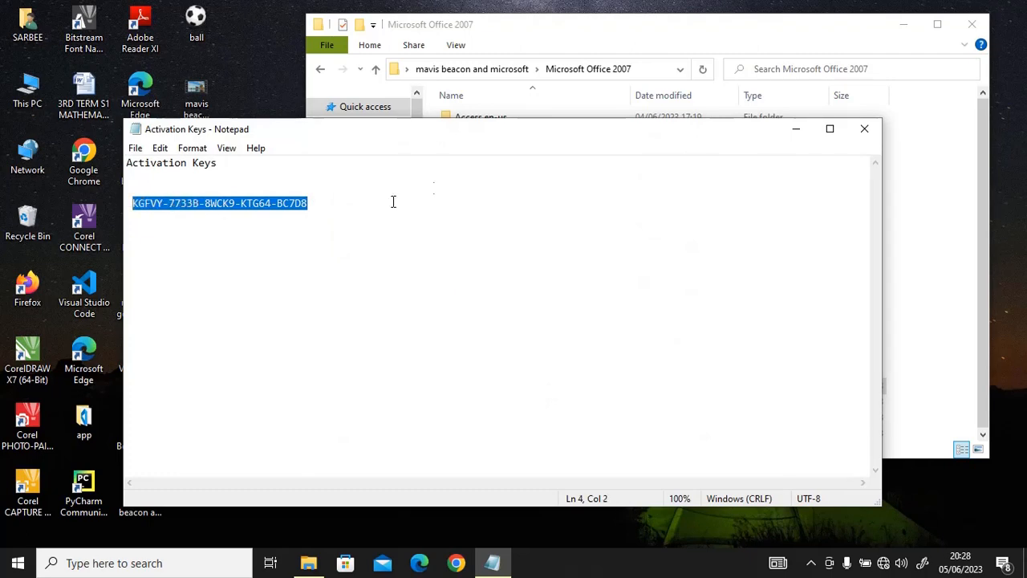
left_click(865, 130)
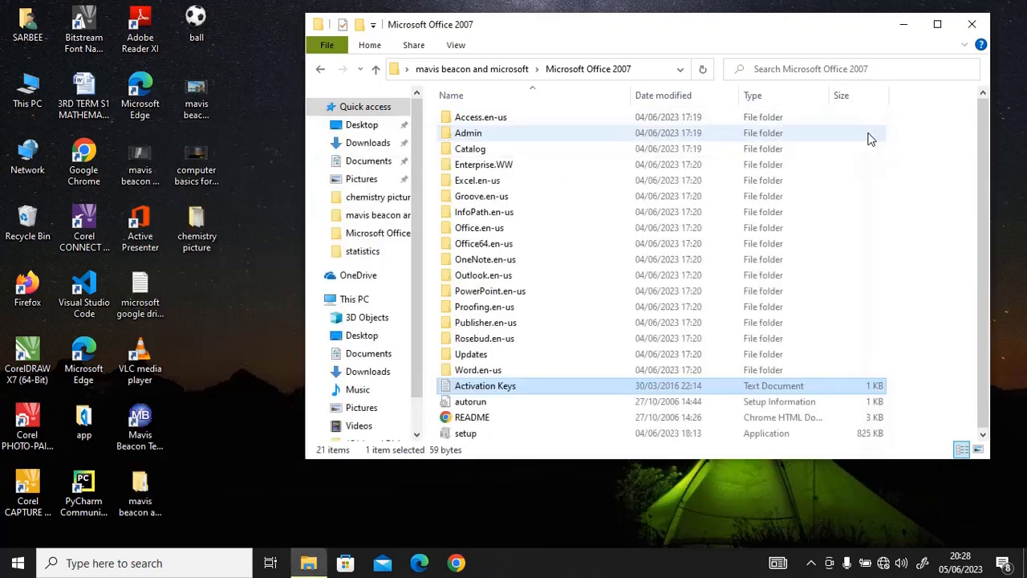
- Locate the setup application at the end of the Microsoft Office 2007 folder and minimise the folder window
left_click(572, 373)
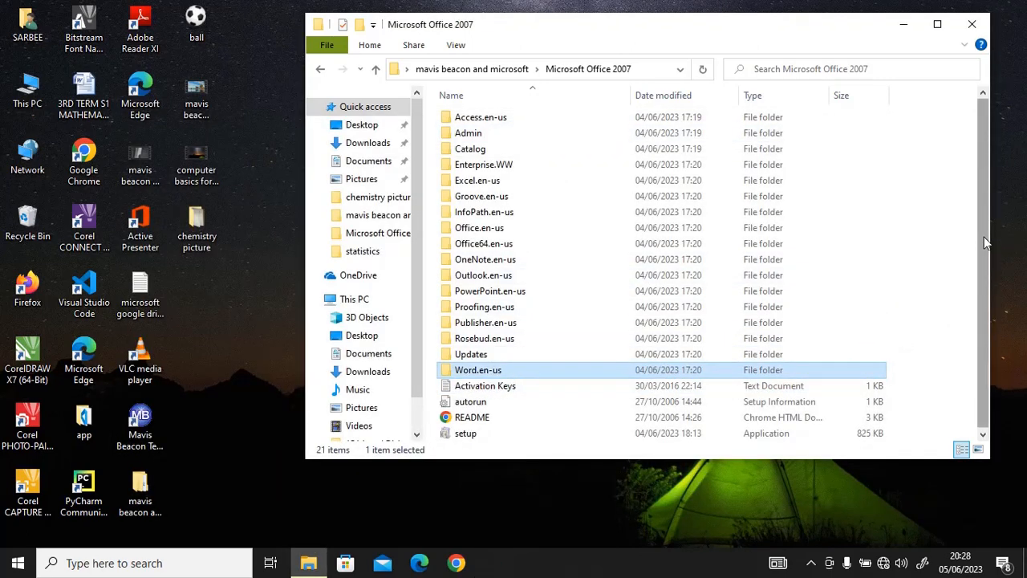
left_click_drag(985, 238, 986, 294)
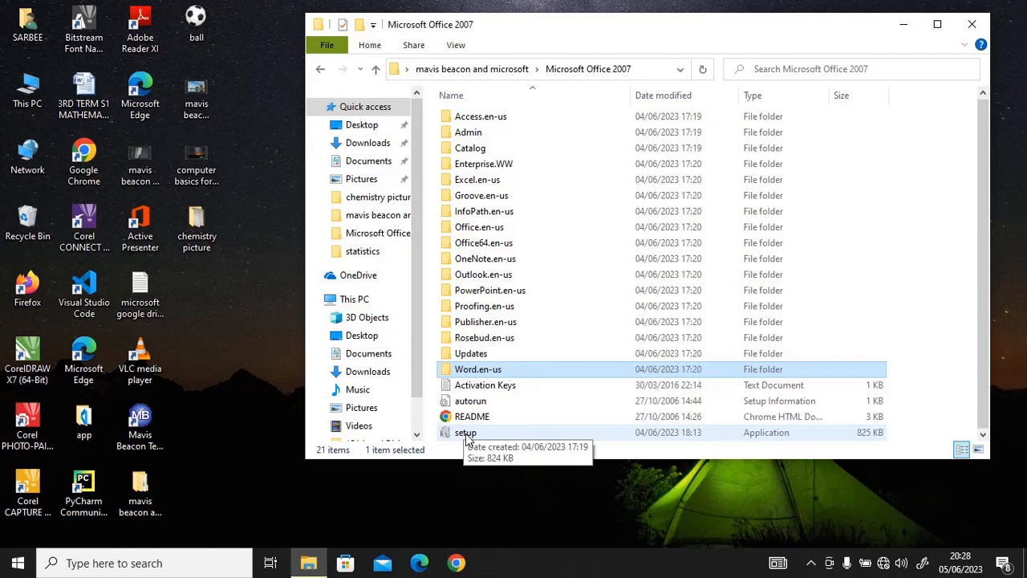
left_click(904, 25)
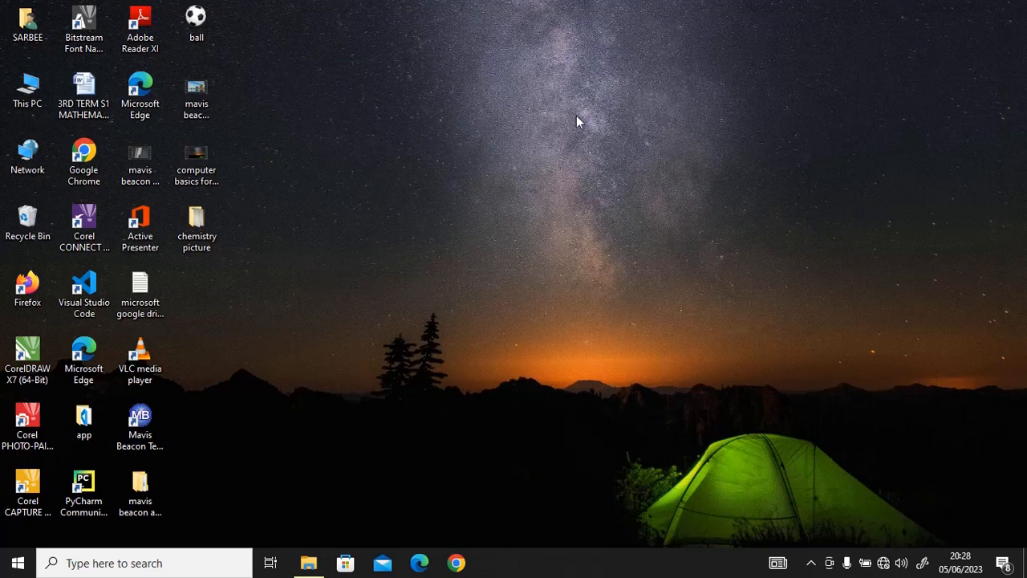
- Search the computer for "micro" and open Microsoft Office Word 2007
left_click(19, 565)
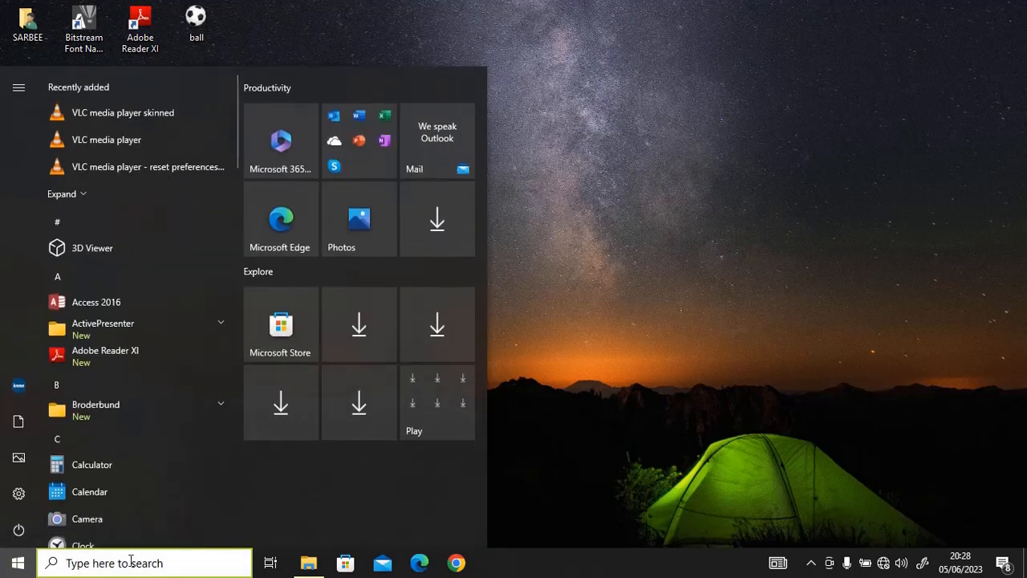
type("m")
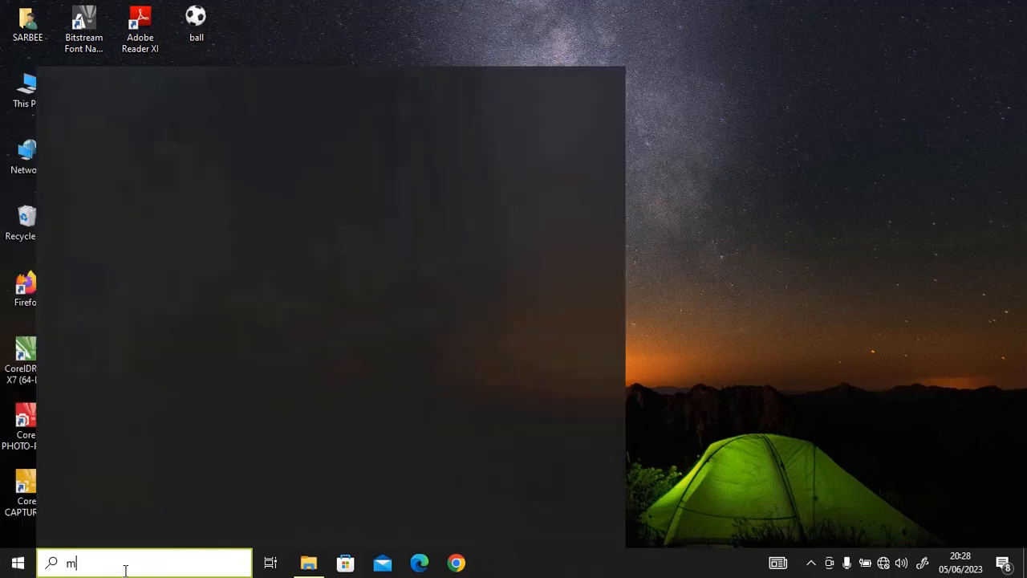
type("icro")
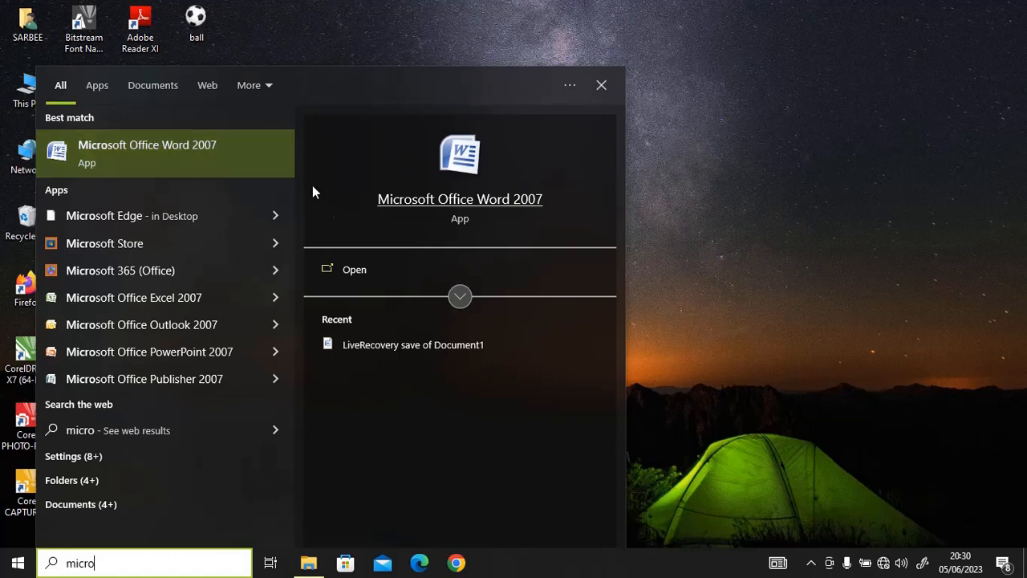
left_click(346, 270)
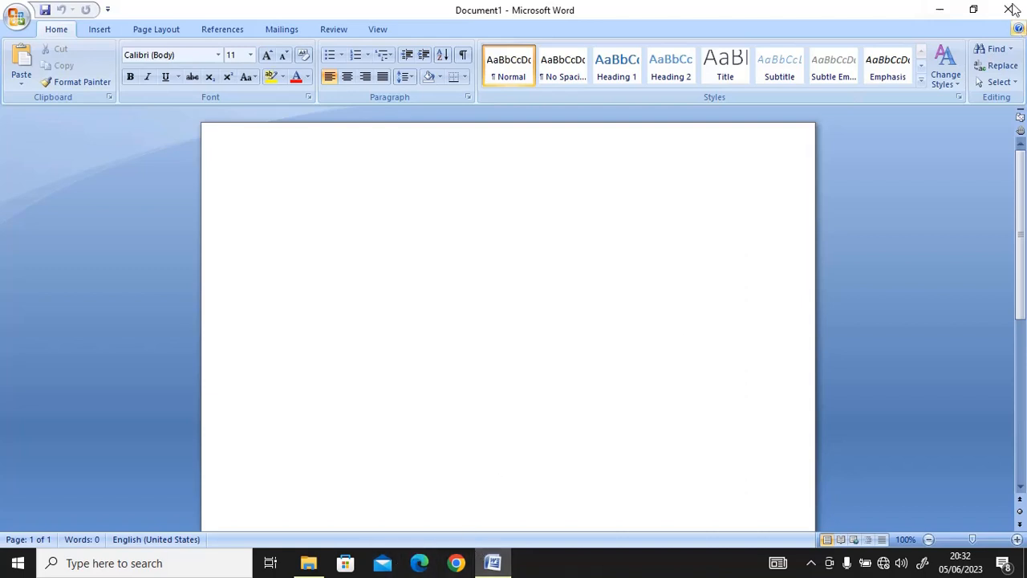
- Minimise the Word window and bring it back, then reduce it to a smaller window and maximise it again
left_click(940, 16)
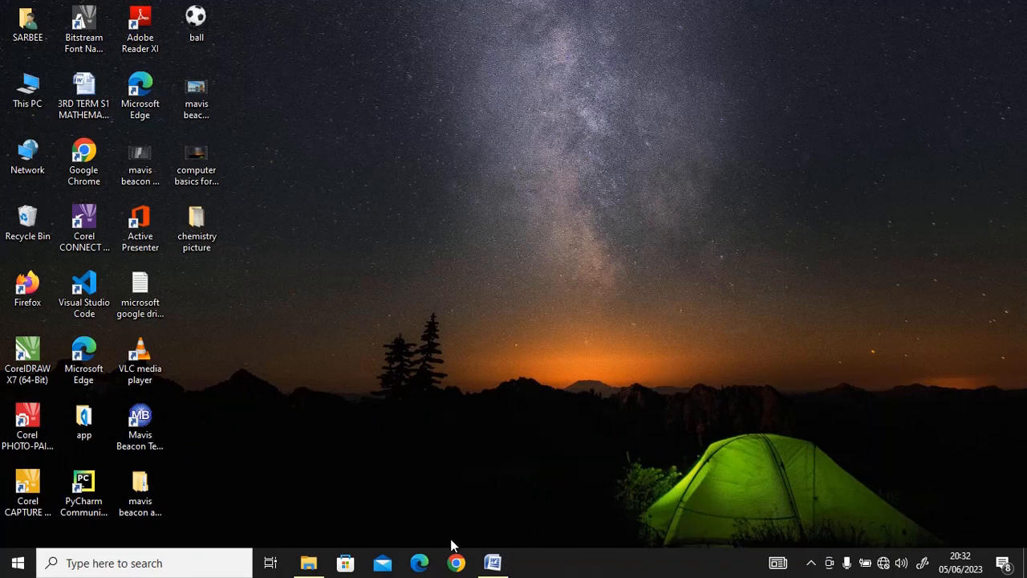
left_click(494, 565)
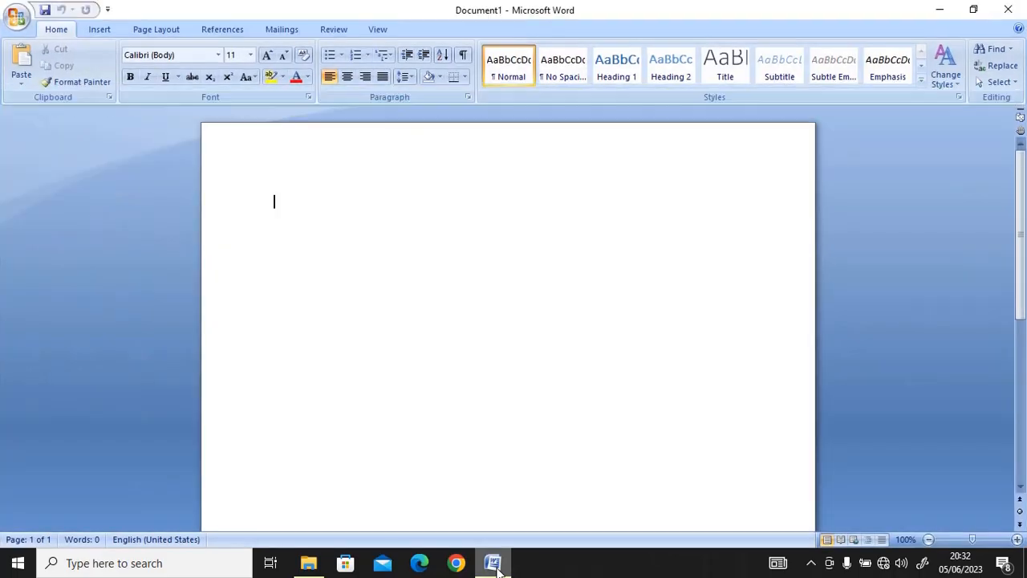
left_click(974, 16)
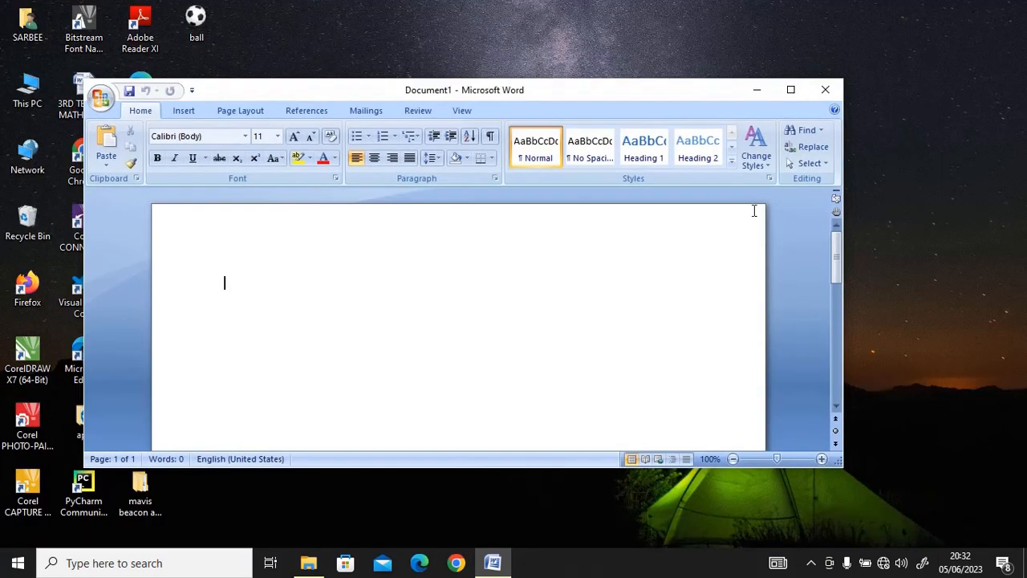
left_click(791, 90)
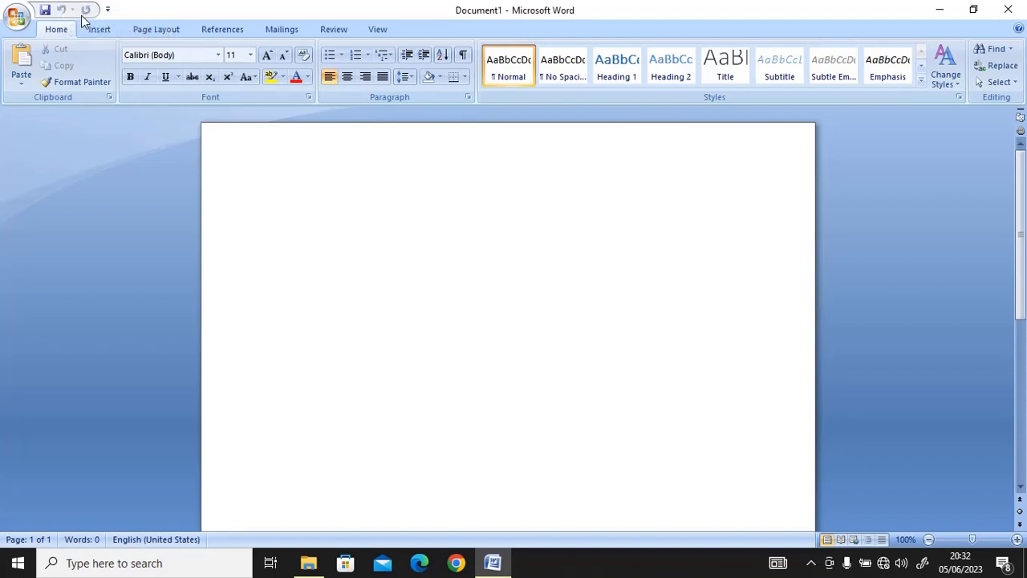
- Examine the file commands and the insert, page layout, references, mailings, review and view commands, returning to the home commands
left_click(14, 19)
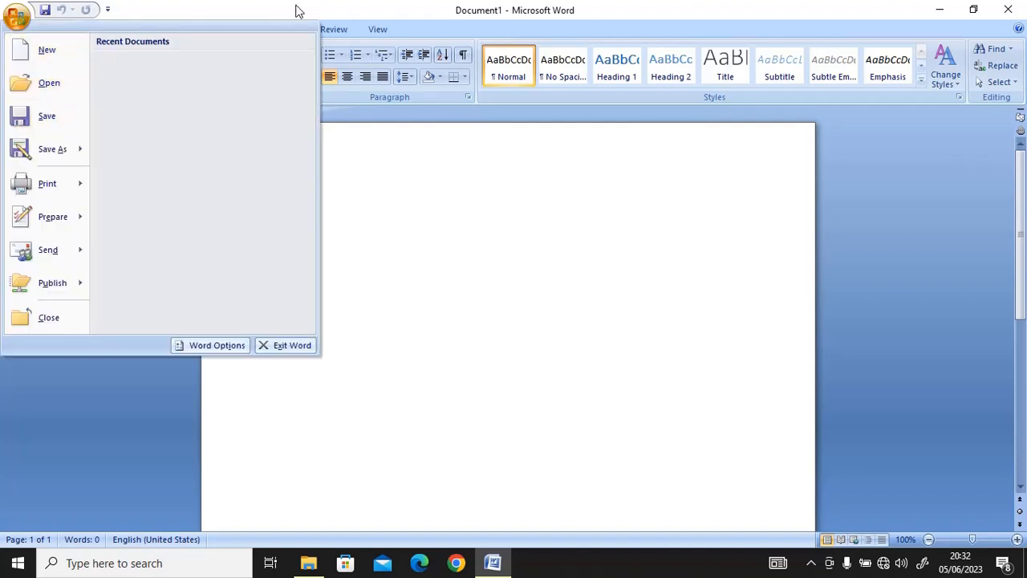
left_click(589, 7)
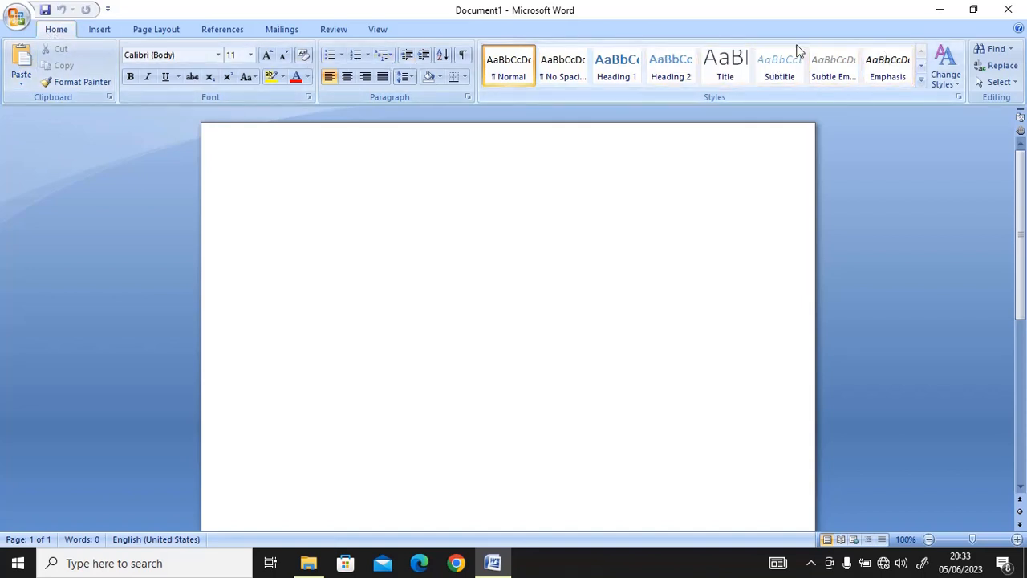
left_click(100, 31)
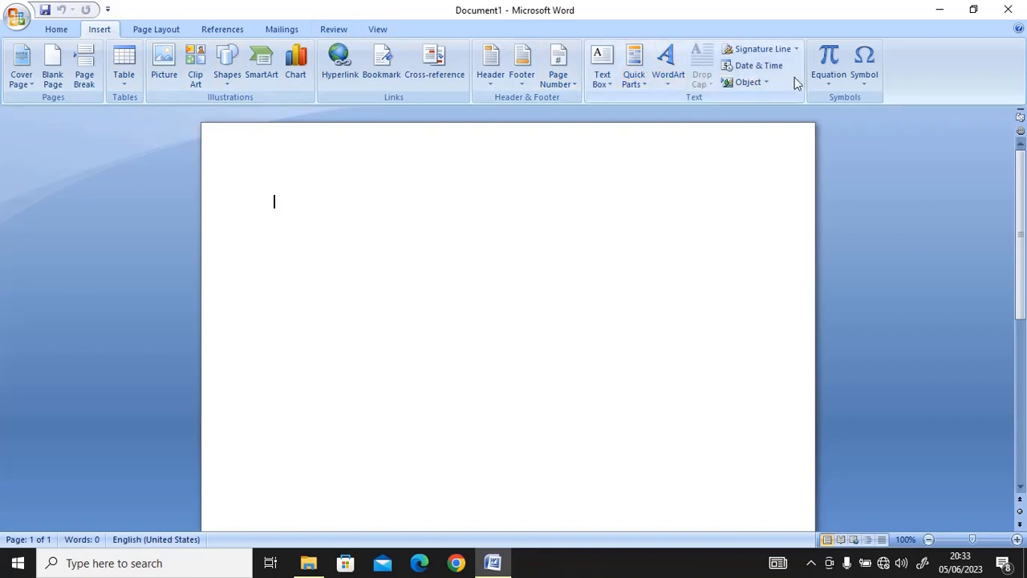
left_click(143, 31)
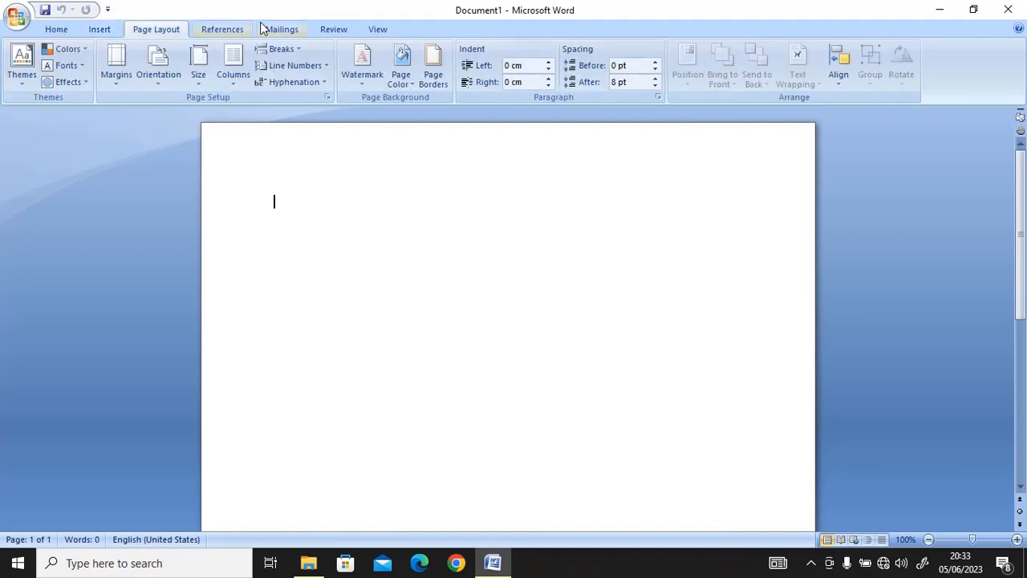
left_click(219, 28)
left_click(293, 32)
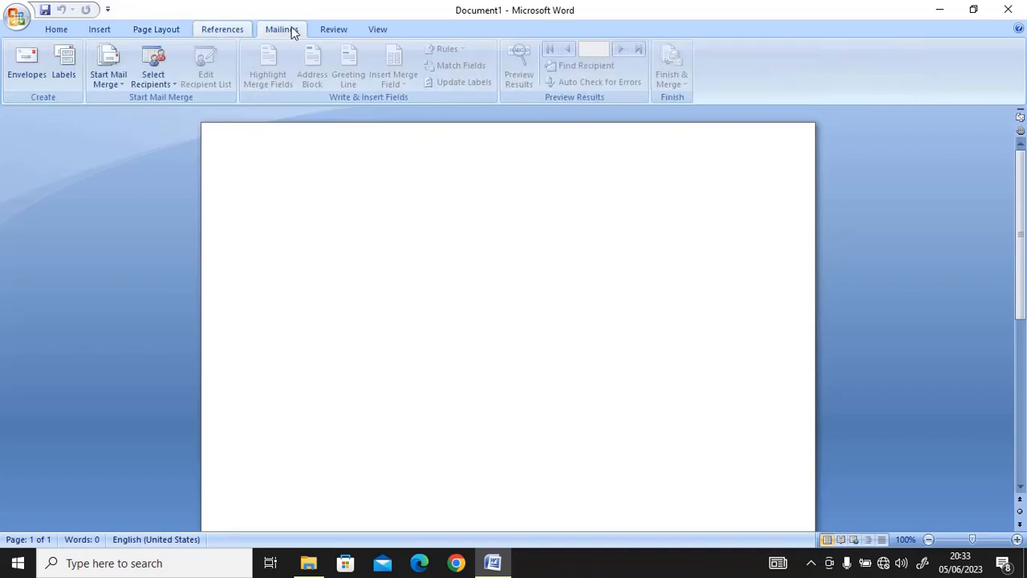
left_click(337, 30)
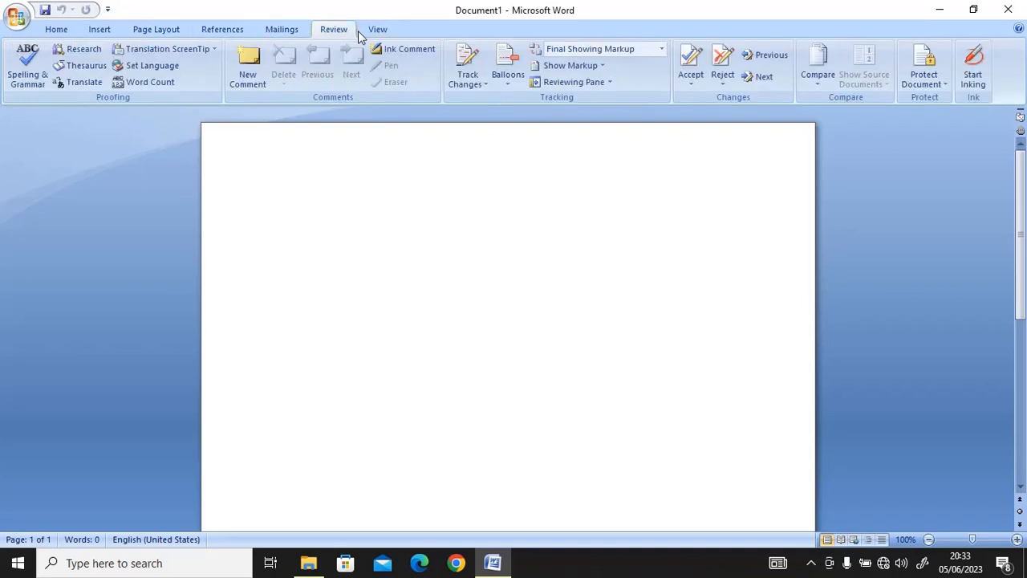
left_click(371, 32)
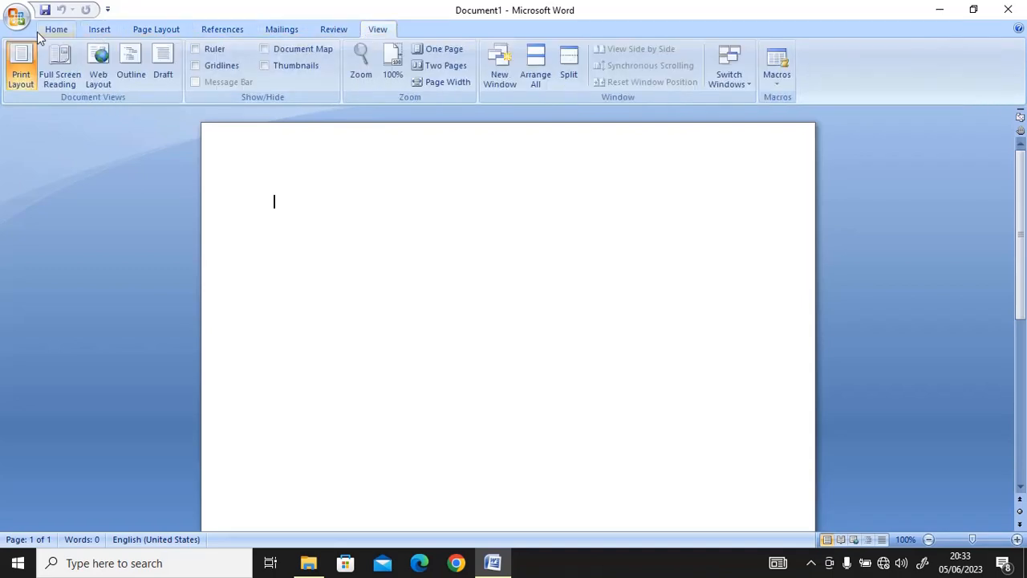
left_click(58, 29)
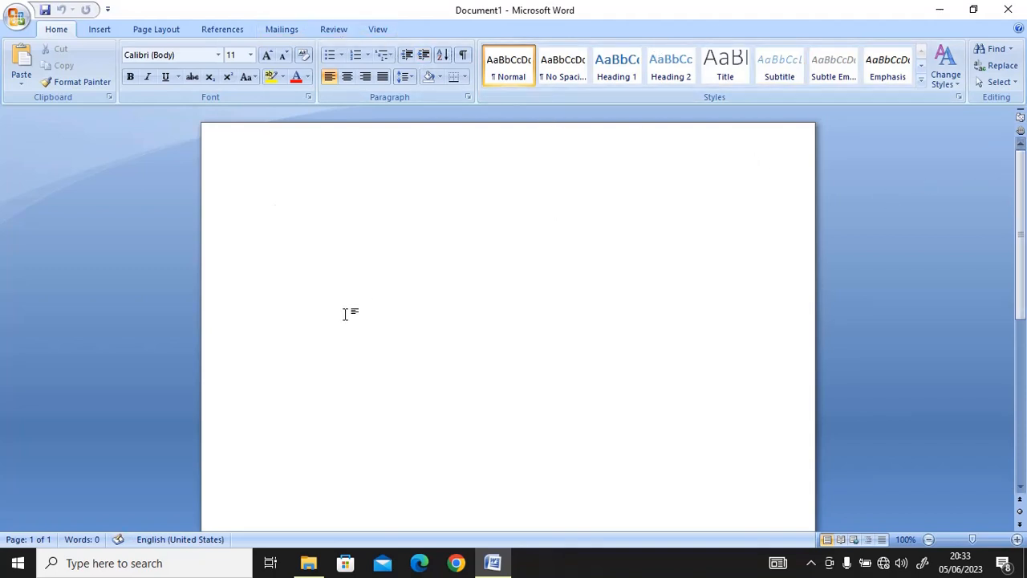
- Enter the sample text "Kegfdsjlsflbnlkffgslnklnfklnf;gnfg" in the blank document and show the rulers
type("kegfdsjlsflbnlkffgslnklnf")
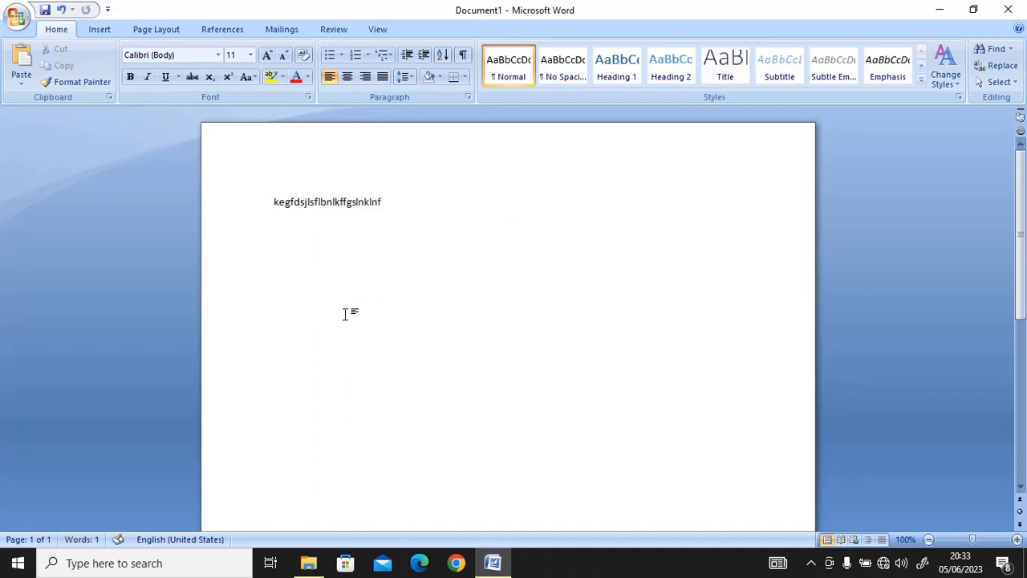
type("klnf;gnfg")
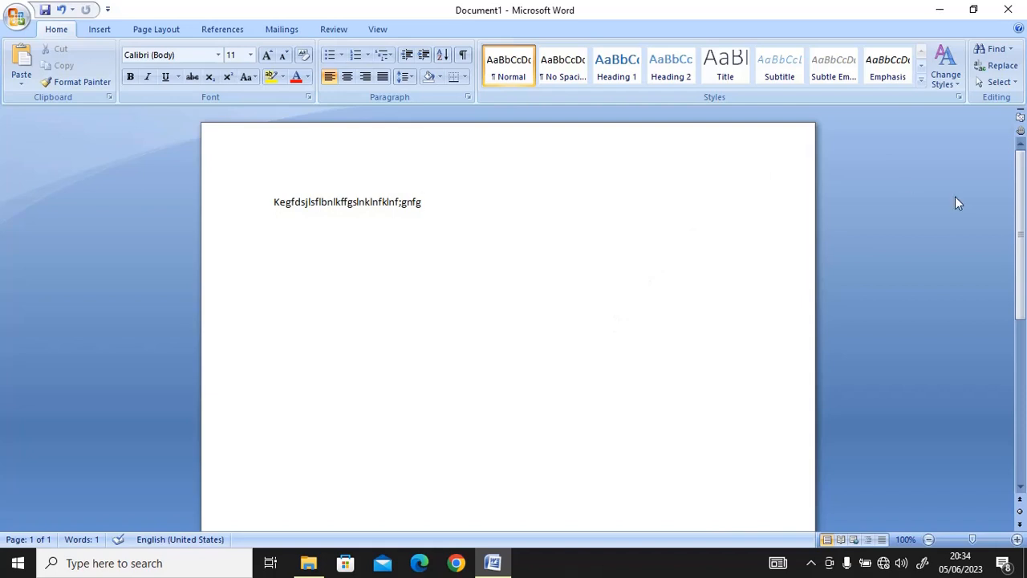
left_click(1020, 117)
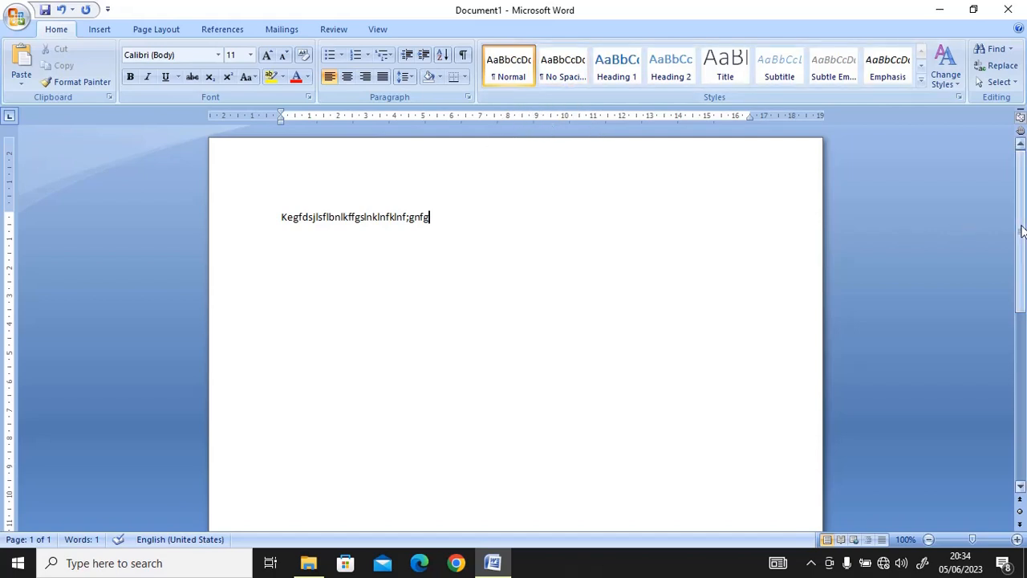
left_click_drag(1020, 227, 1022, 196)
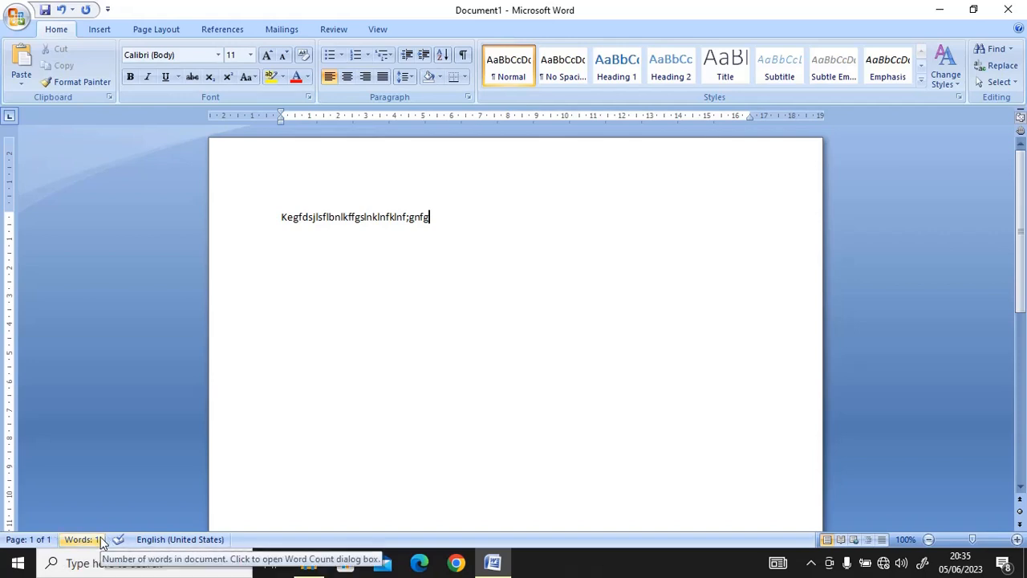
- Add the second word "hdjdkfk" to the line, then highlight the end of the first word and clear the highlight
type("h")
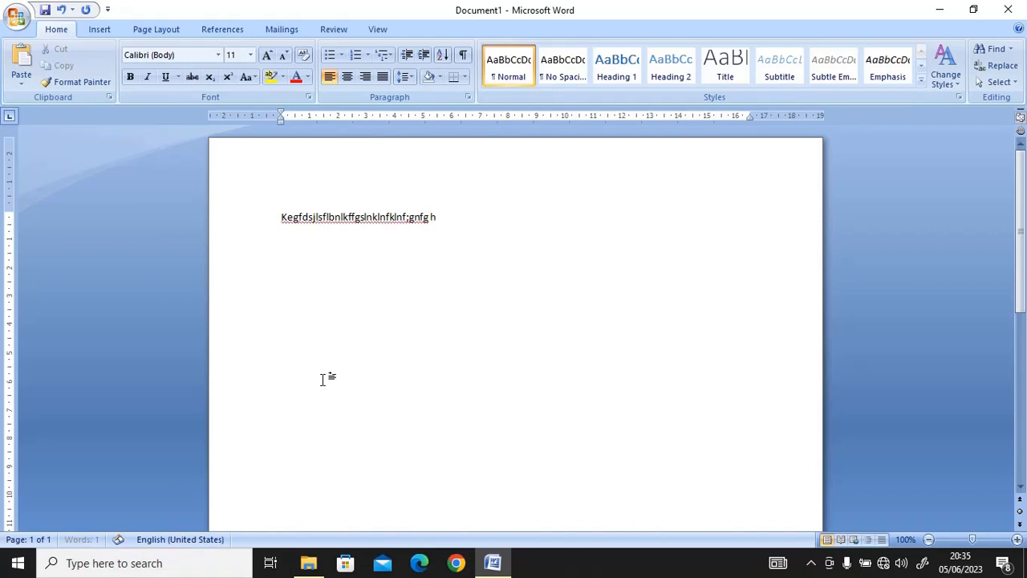
type("djdkfk")
left_click_drag(429, 217, 390, 230)
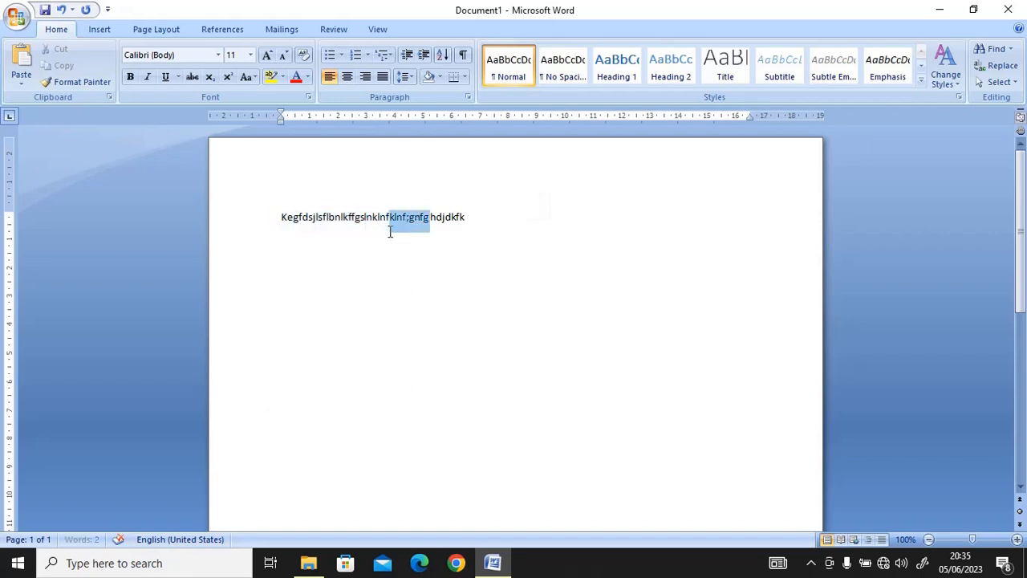
left_click(390, 230)
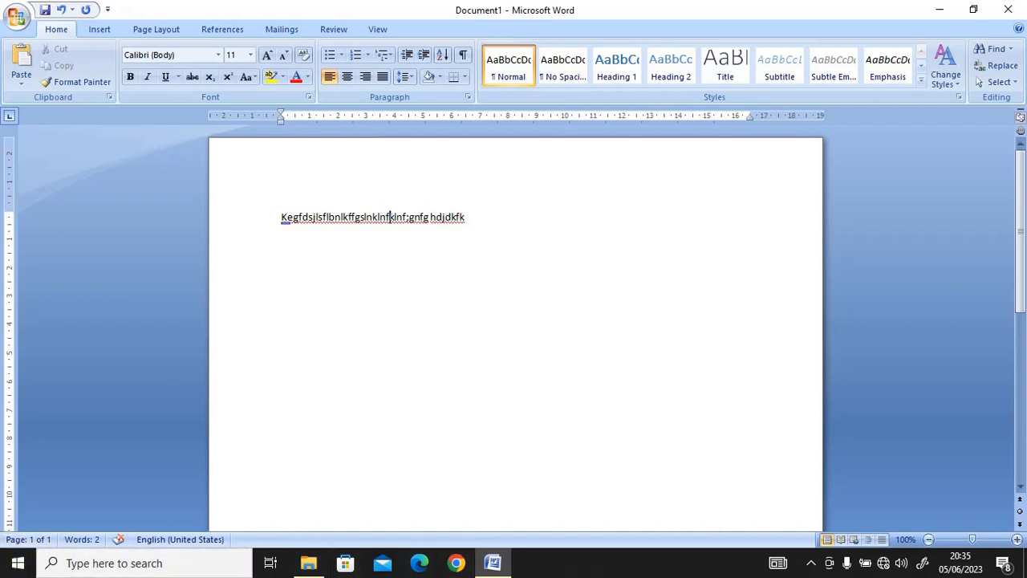
- Zoom the document out to 60% and back in to 110%
left_click(929, 541)
left_click(928, 540)
left_click(929, 540)
left_click(929, 540)
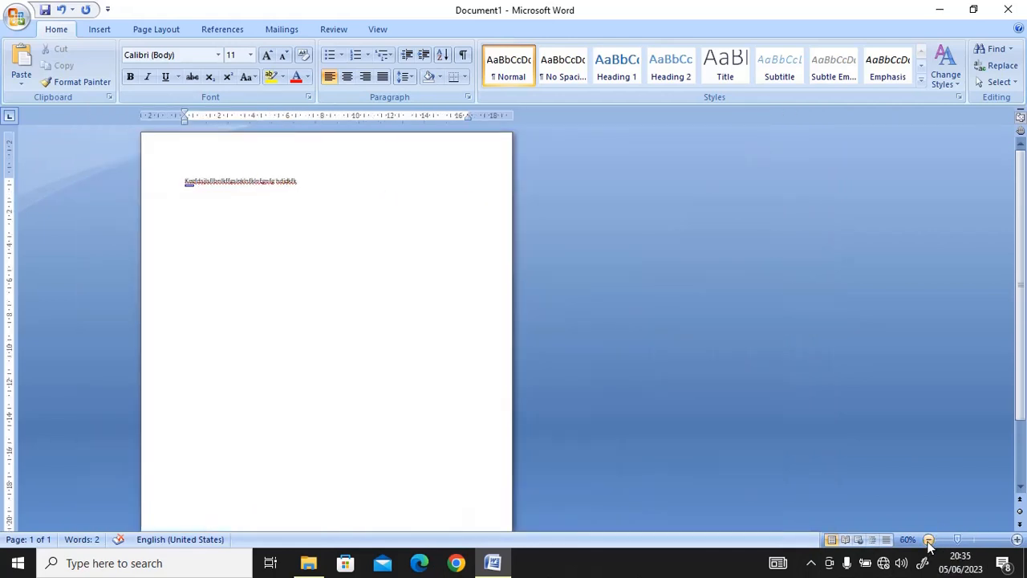
left_click(1017, 540)
left_click(1017, 540)
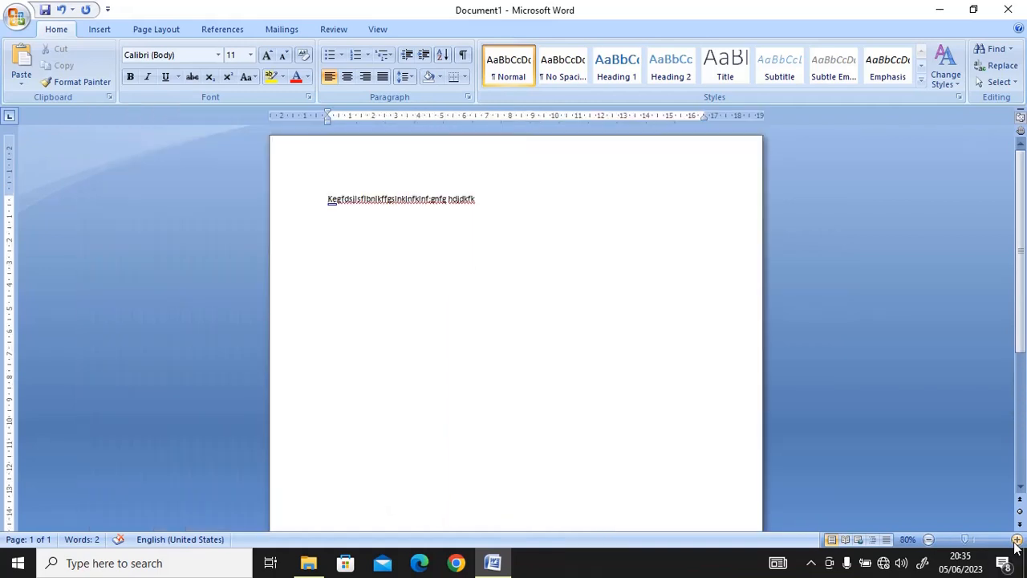
left_click(1016, 540)
left_click(1017, 540)
left_click(1017, 540)
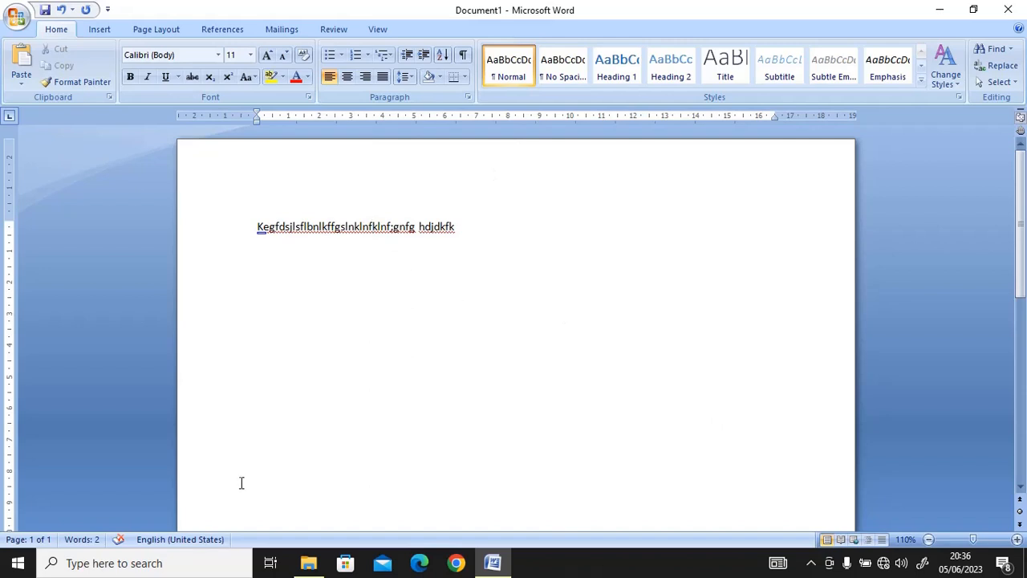
- View the Windows app list, search the computer for "micr", and close the search results without launching anything
left_click(17, 563)
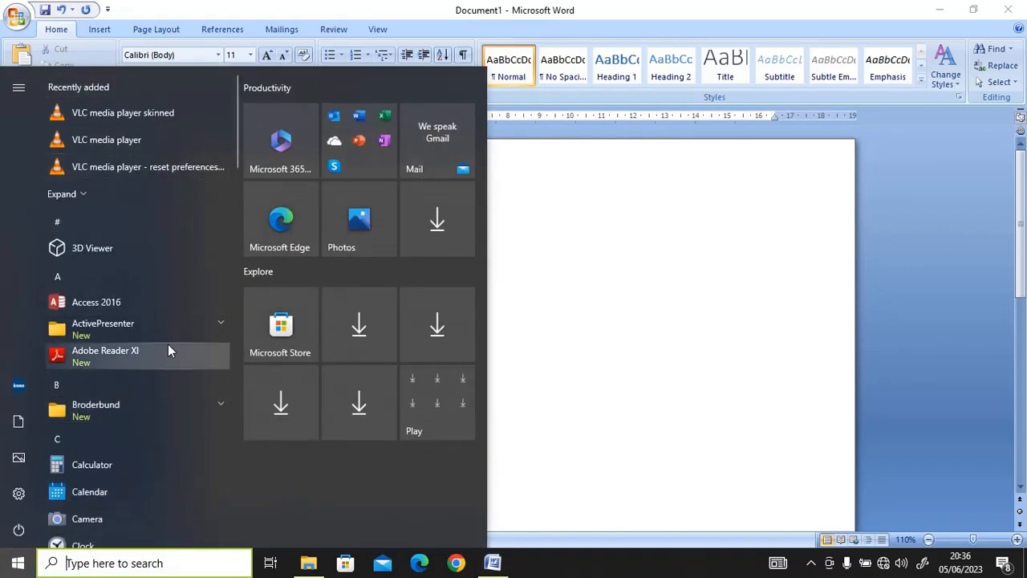
left_click(656, 308)
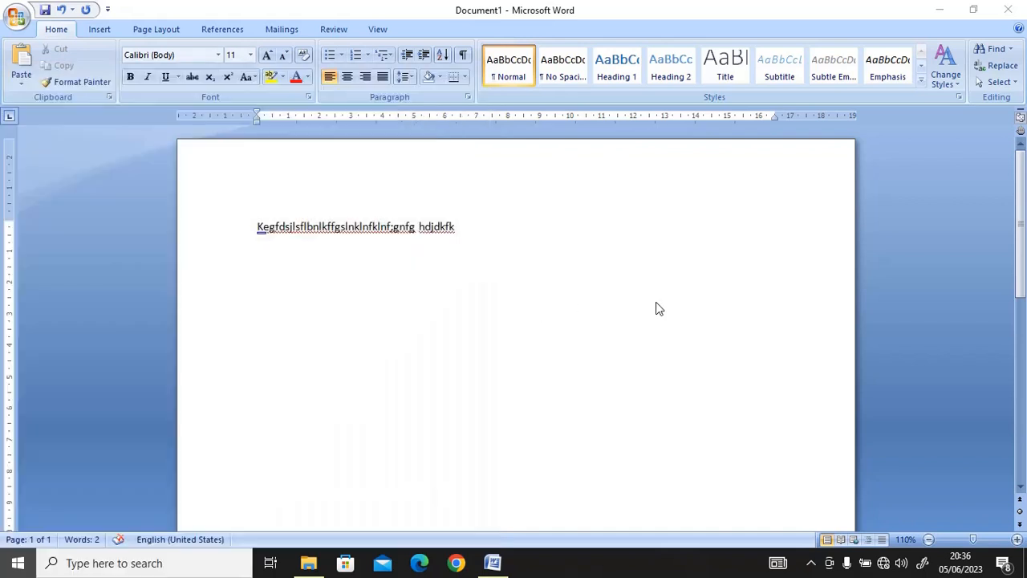
left_click(144, 563)
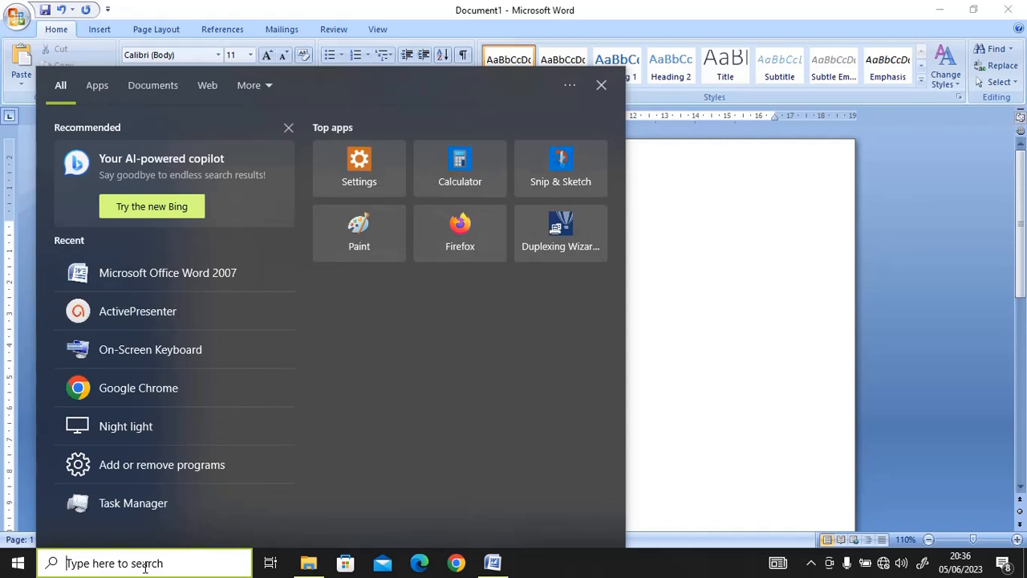
type("hhd")
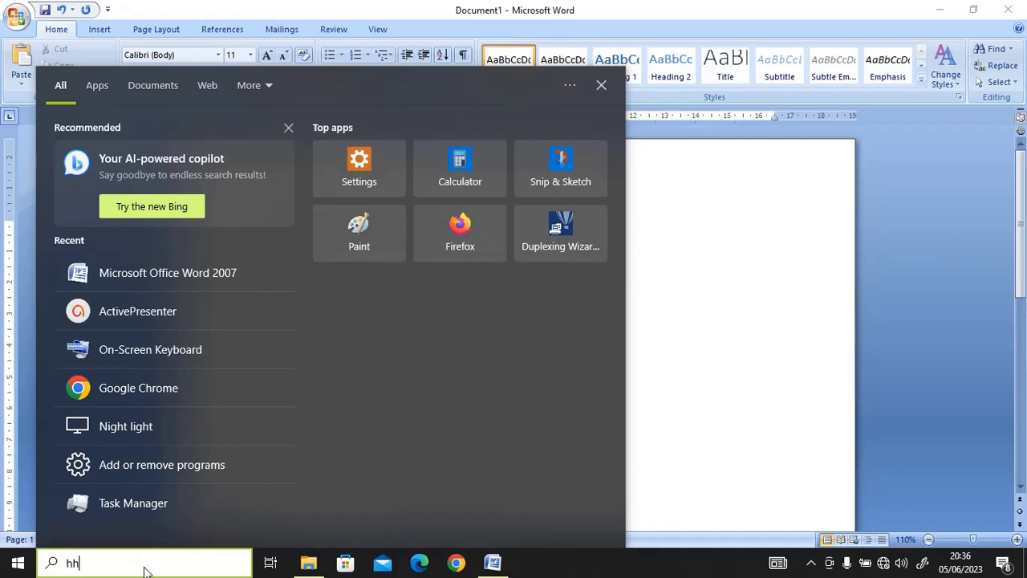
key("BackSpace")
key("BackSpace")
key("BackSpace")
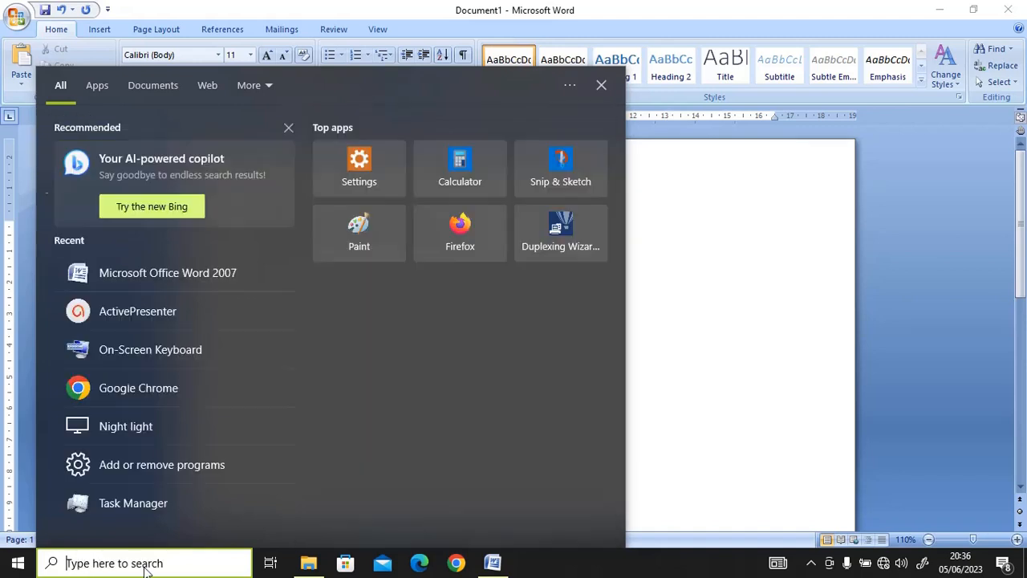
type("micr")
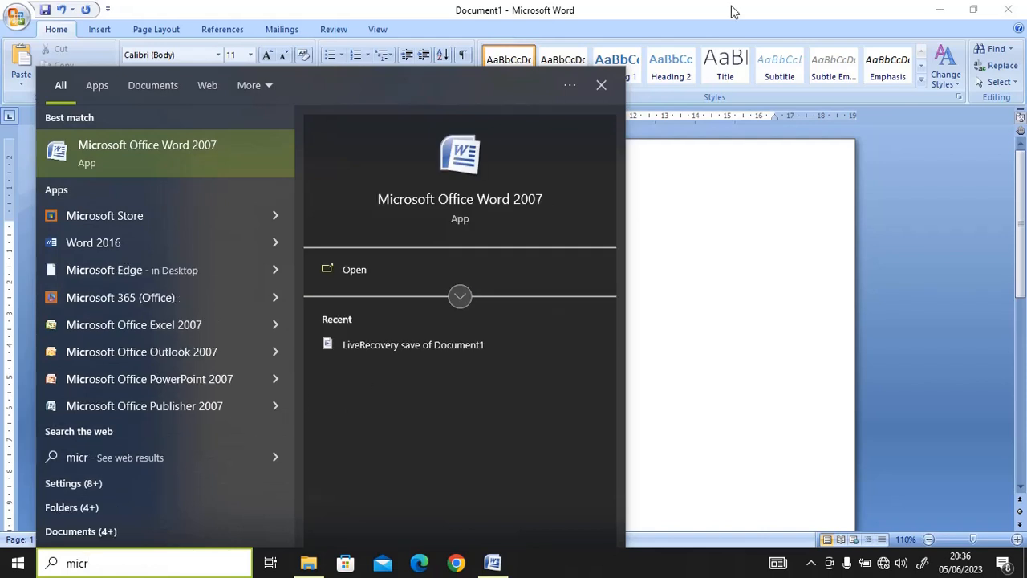
left_click(603, 87)
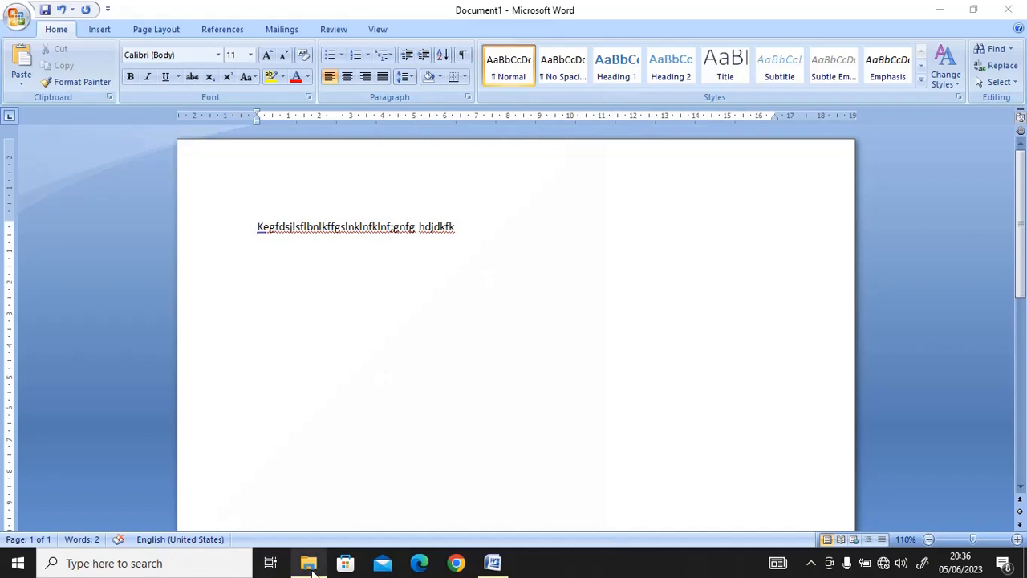
mouse_move(310, 566)
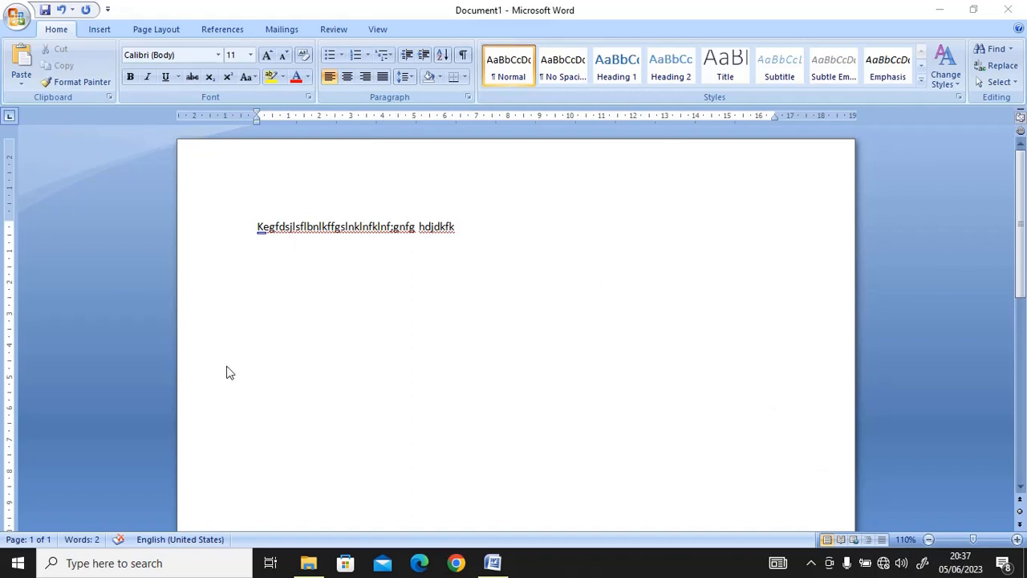
- Open the page setup and set the top, bottom, left and right margins to 1 cm each
left_click(461, 233)
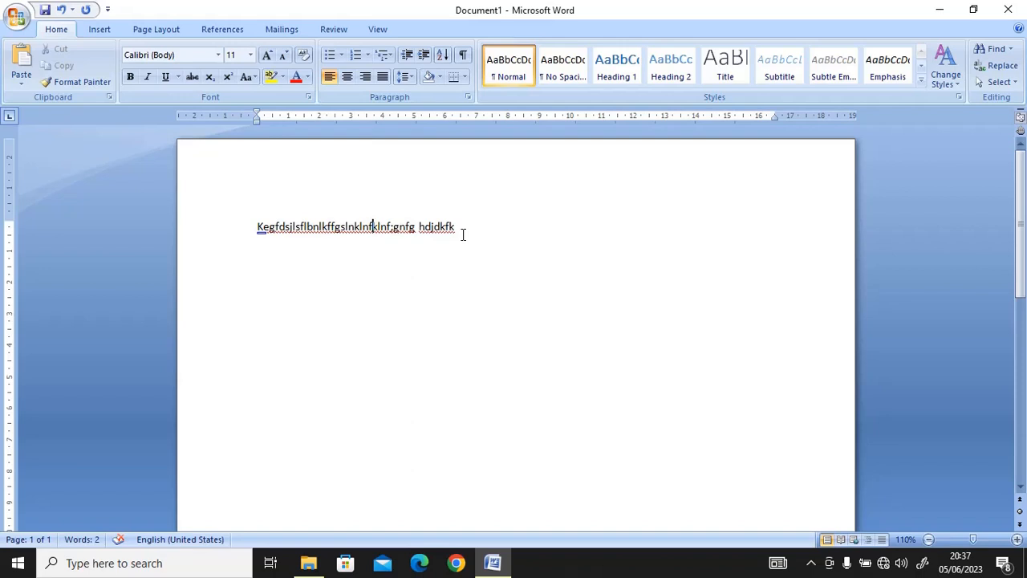
double_click(6, 175)
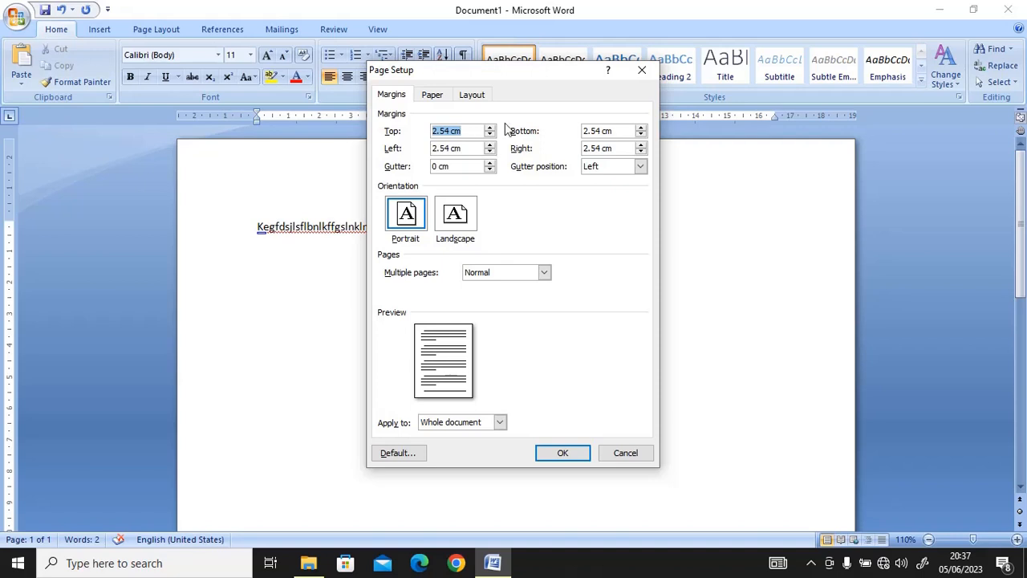
type("1")
left_click_drag(616, 132, 576, 131)
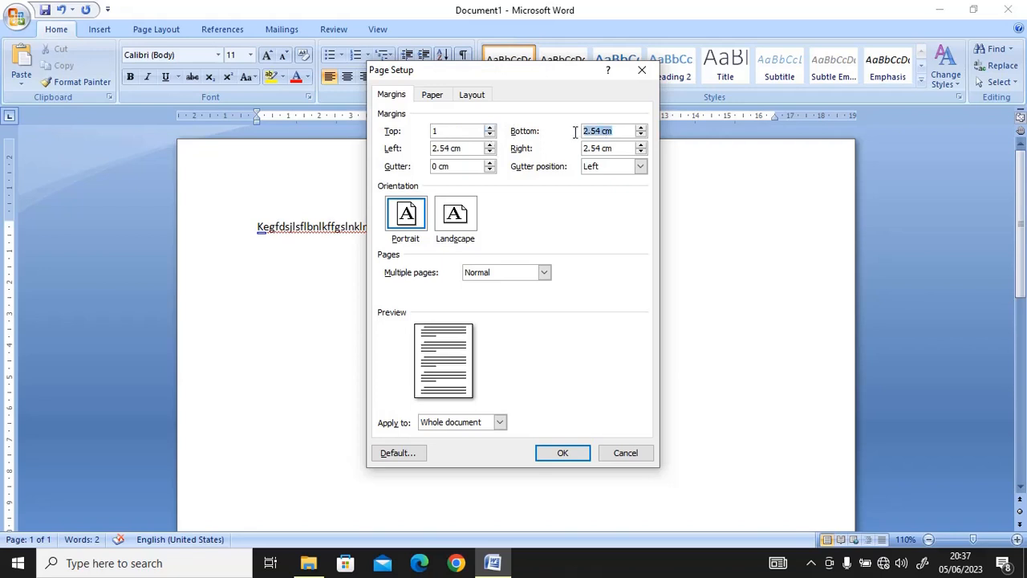
type("1")
left_click_drag(469, 149, 403, 145)
type("1")
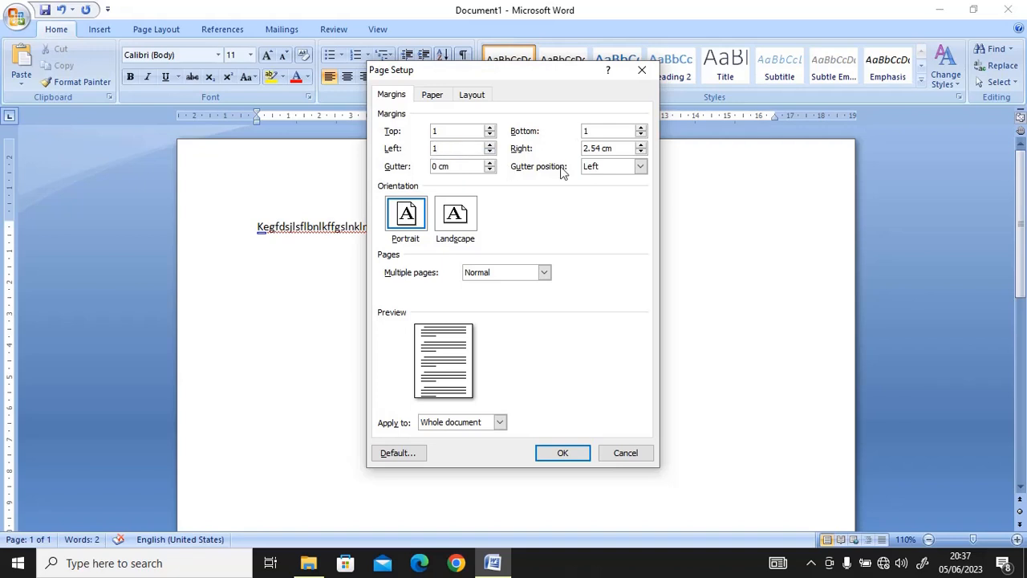
left_click_drag(616, 149, 539, 160)
type("1")
- Set the paper size to A4 for the whole document and apply the page setup
left_click(432, 96)
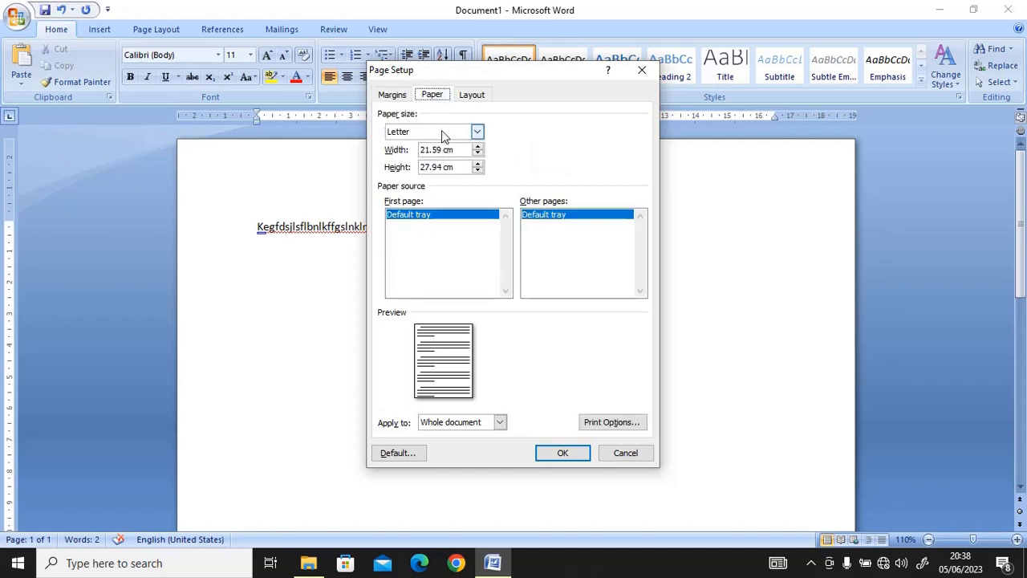
left_click(452, 132)
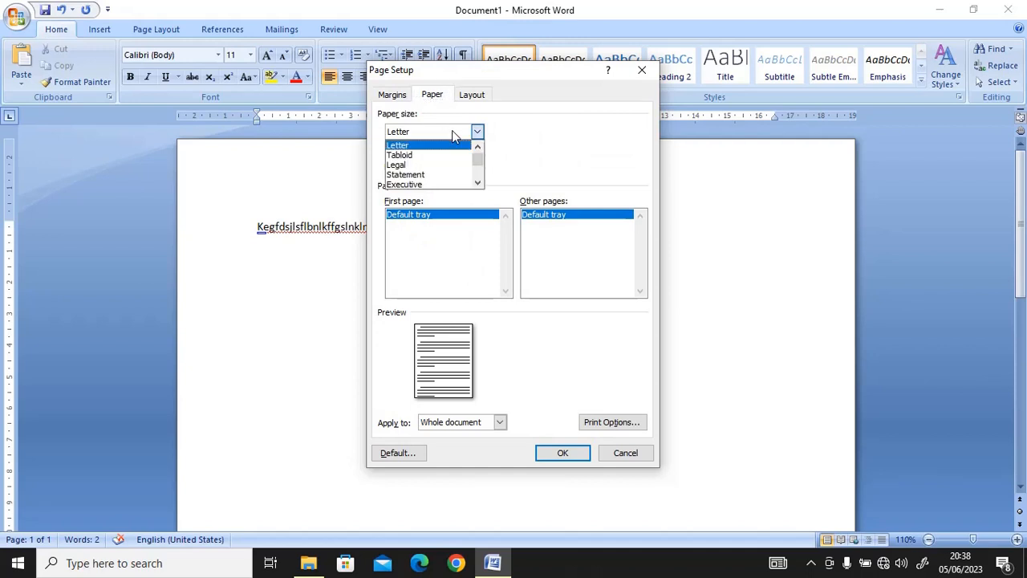
key("Down")
key("Down")
key("Down")
key("Down")
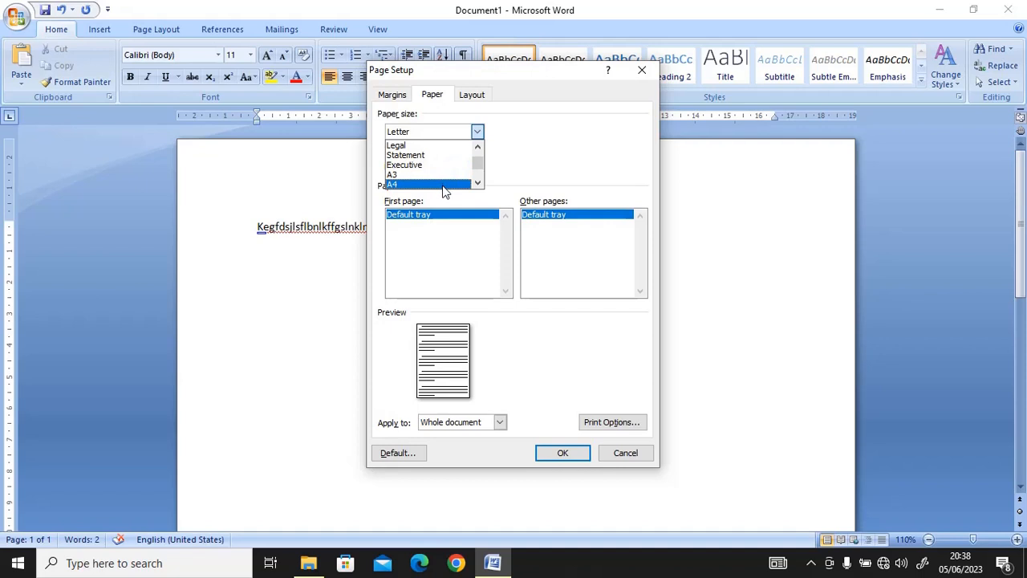
left_click(444, 185)
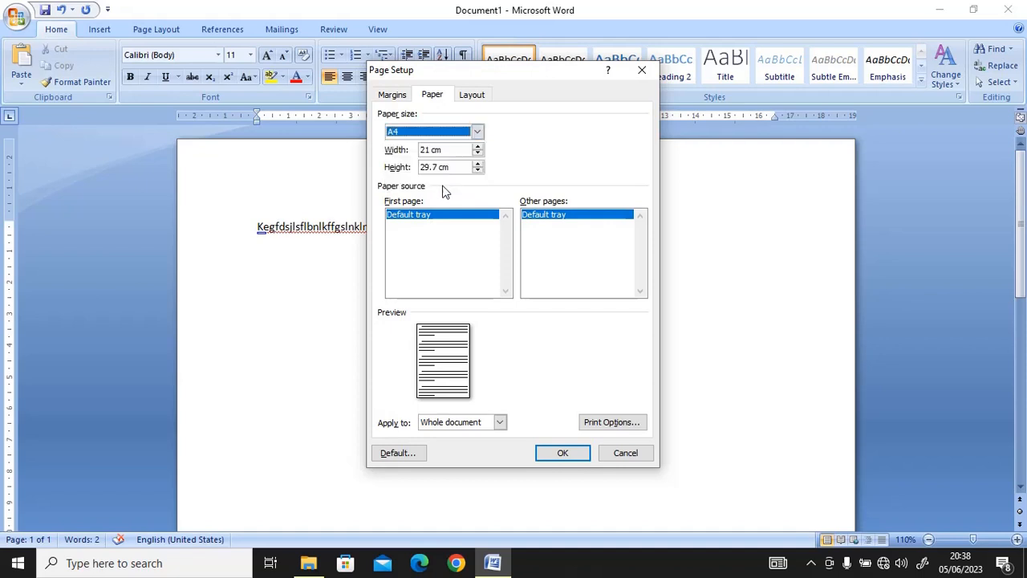
left_click(562, 454)
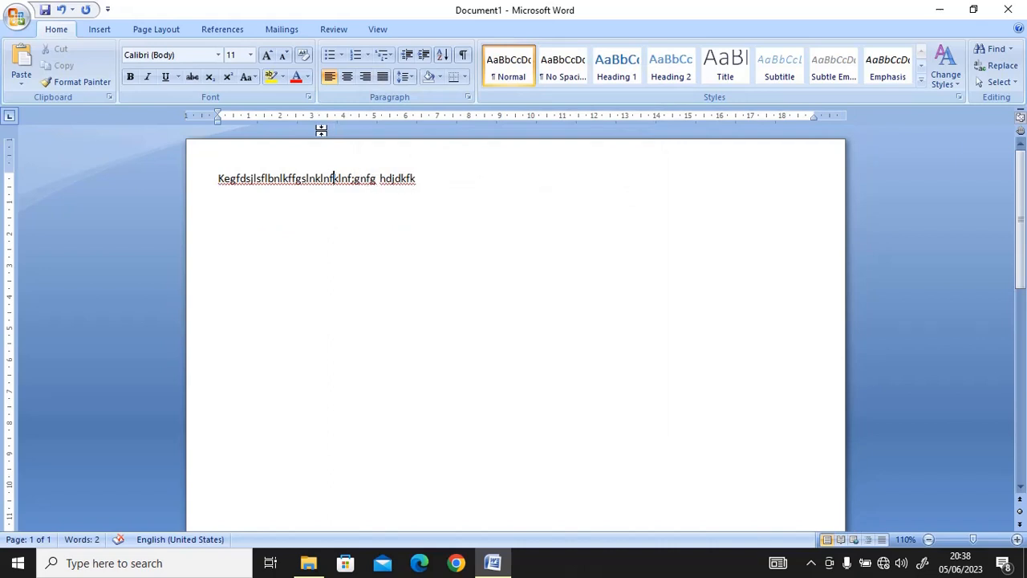
- Delete all the sample text from the document, leaving the page empty
left_click(416, 180)
key("BackSpace")
key("BackSpace")
key("BackSpace")
key("BackSpace")
key("BackSpace")
key("BackSpace")
key("BackSpace")
key("BackSpace")
key("BackSpace")
key("BackSpace")
key("BackSpace")
key("BackSpace")
key("BackSpace")
key("BackSpace")
key("BackSpace")
key("BackSpace")
key("BackSpace")
key("BackSpace")
key("BackSpace")
key("BackSpace")
key("BackSpace")
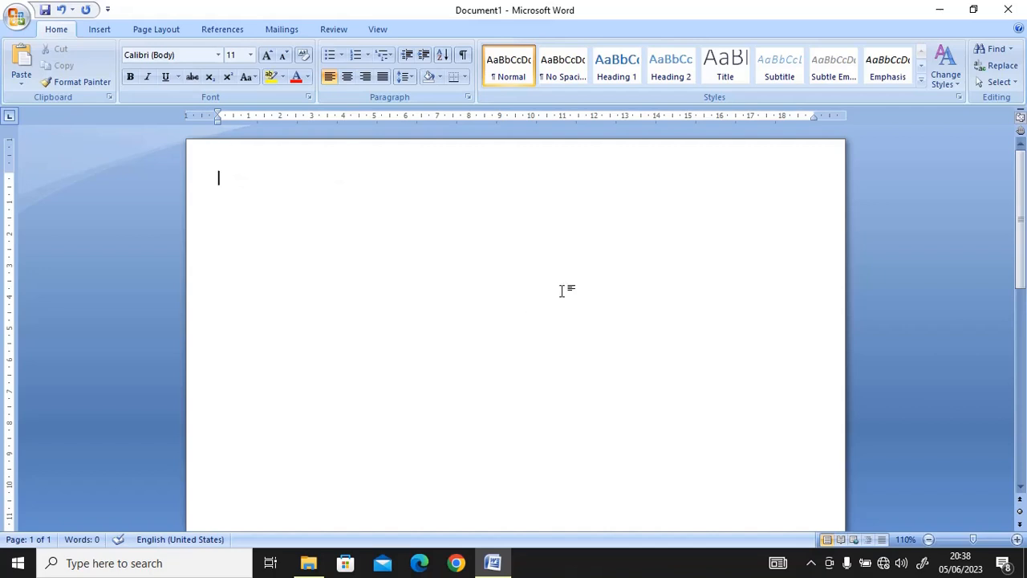
- Reopen the page setup, review its margin, paper and layout settings, and close it
double_click(13, 191)
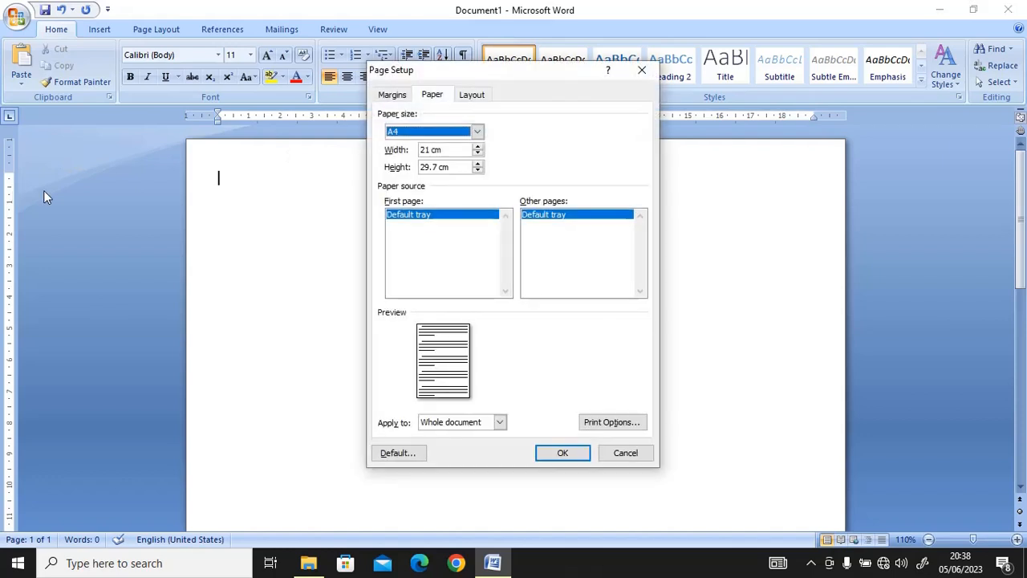
left_click(407, 96)
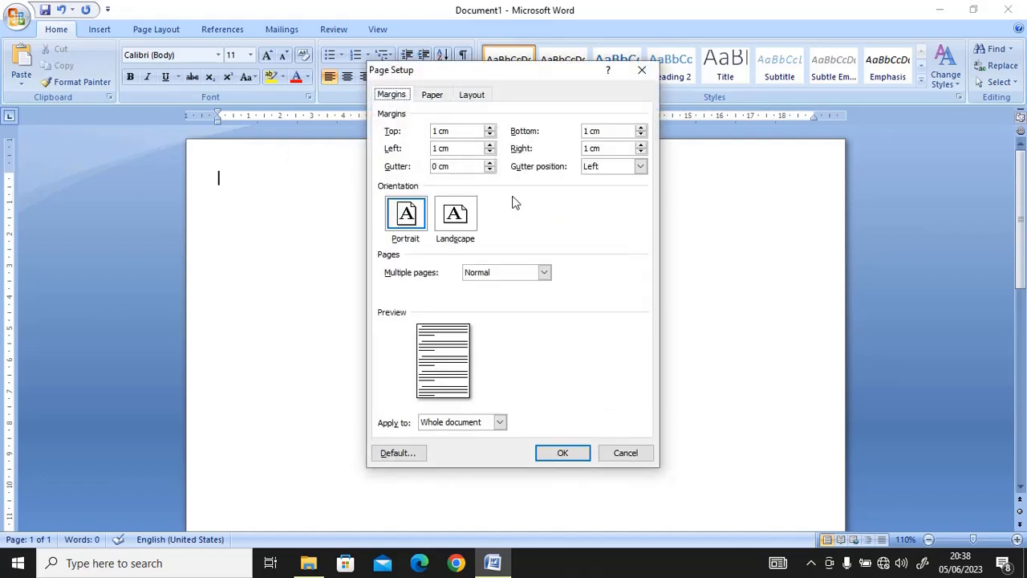
left_click(432, 96)
left_click(463, 97)
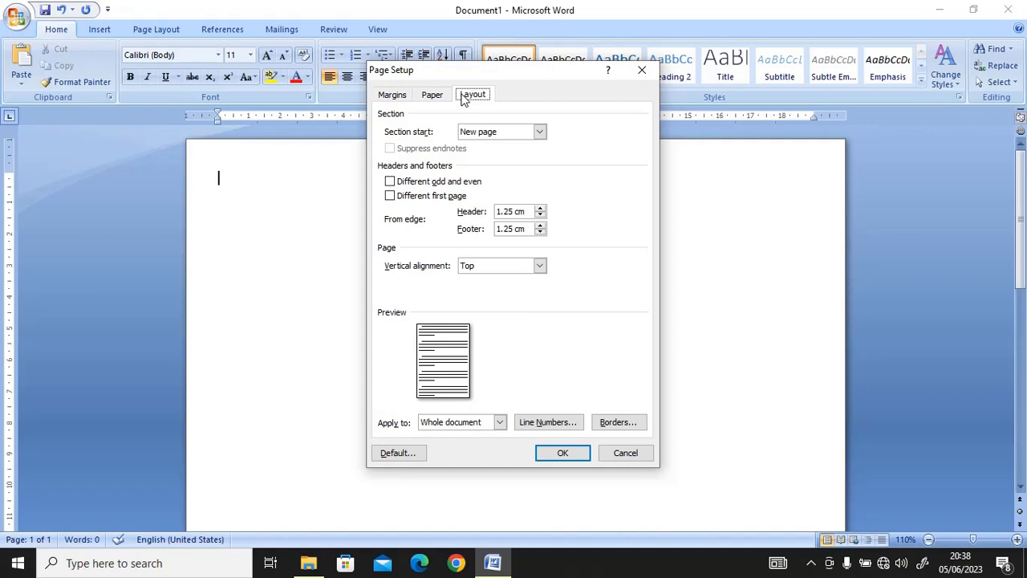
left_click(393, 96)
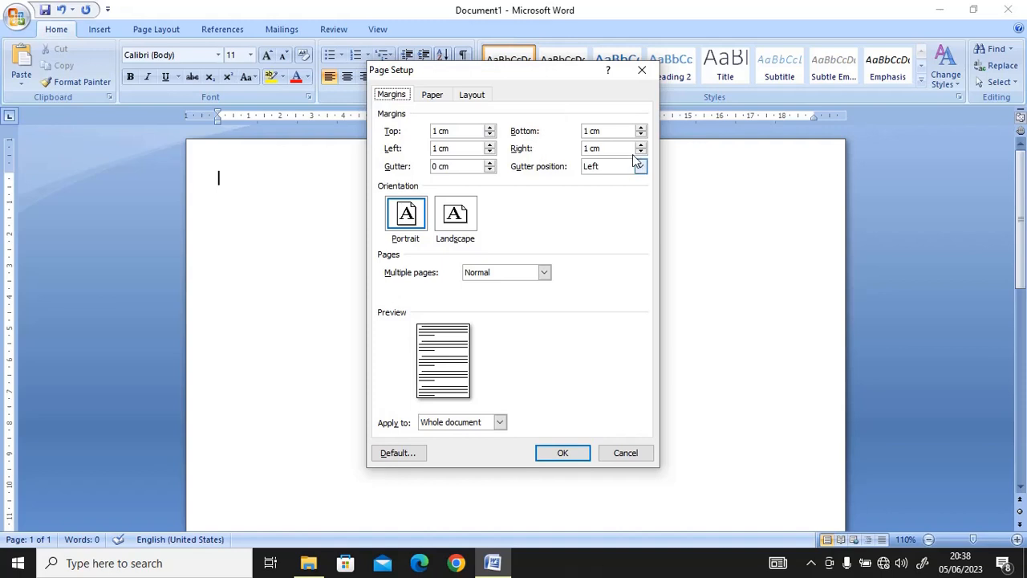
left_click(552, 456)
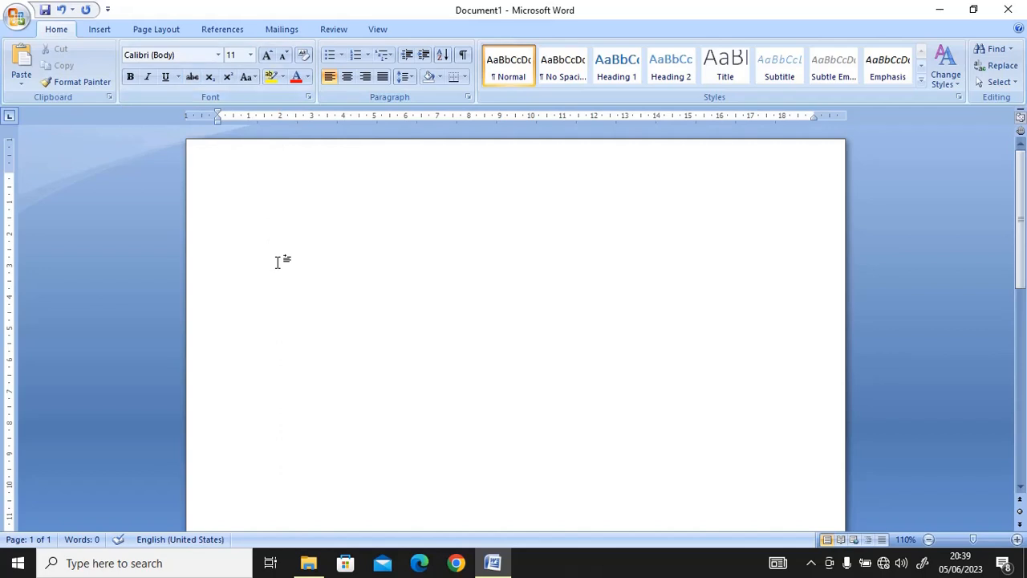
- Enter the sentence "I am very big and serious" in the empty document
type("I am ver y big and ")
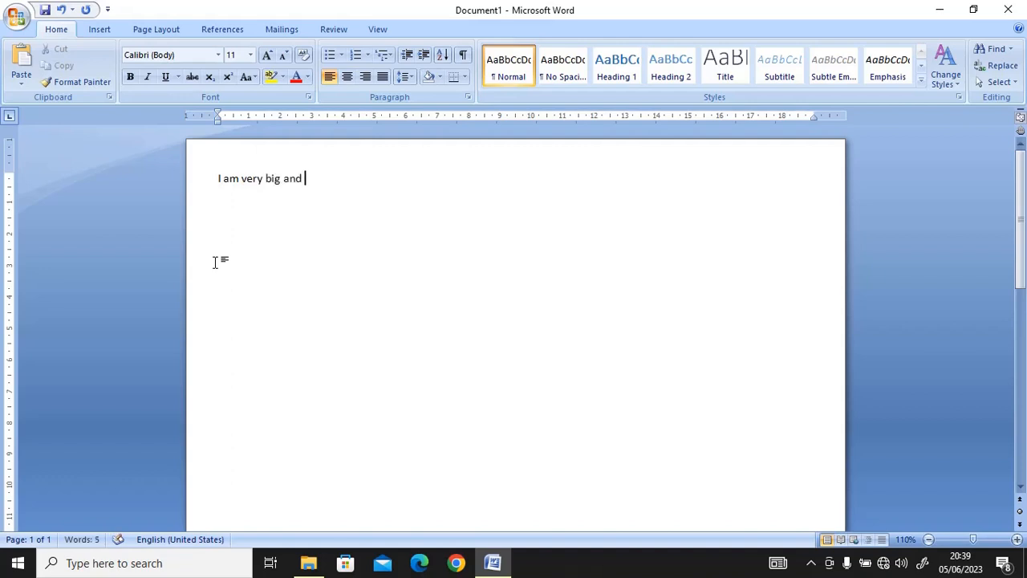
type("serious")
double_click(327, 177)
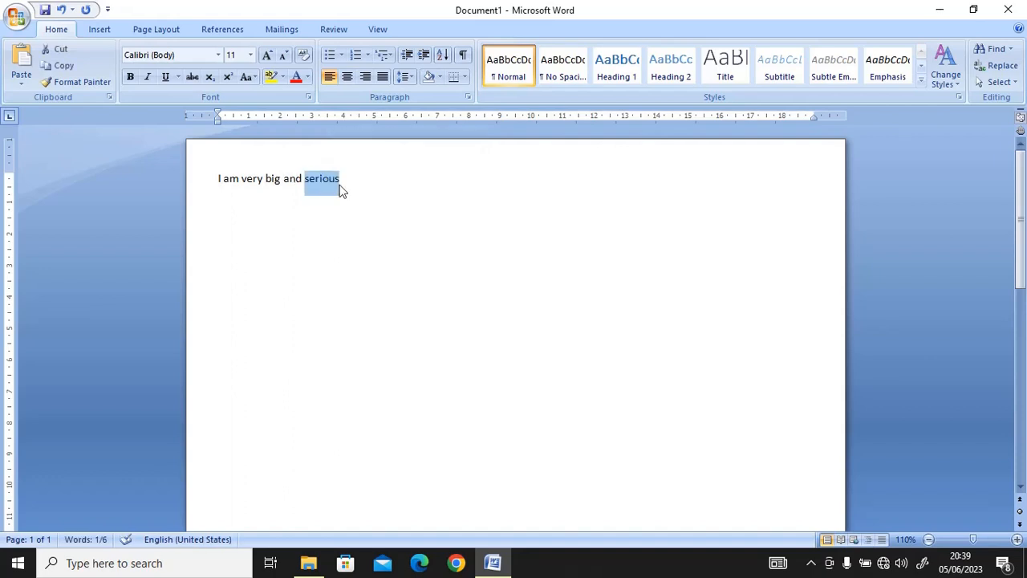
key("ctrl+a")
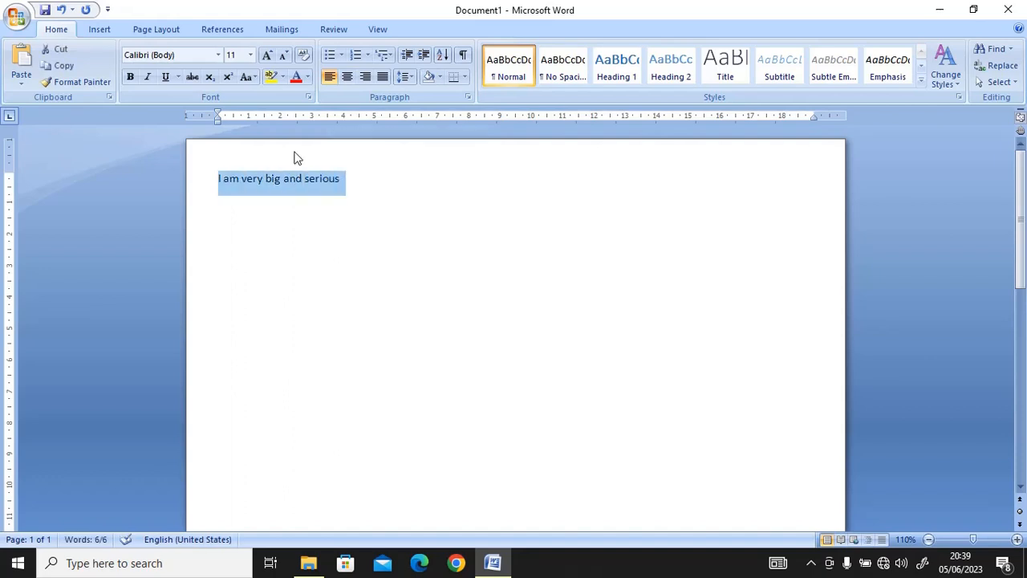
left_click(219, 56)
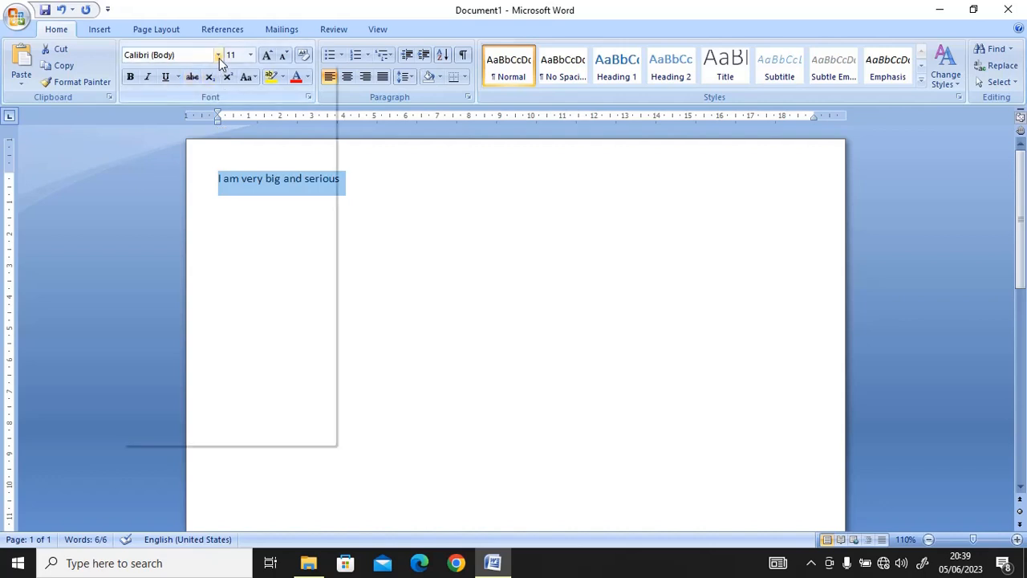
left_click(398, 197)
- Indent the sentence by nine tab steps from the margin, to about 11.4 cm on the ruler
left_click(233, 177)
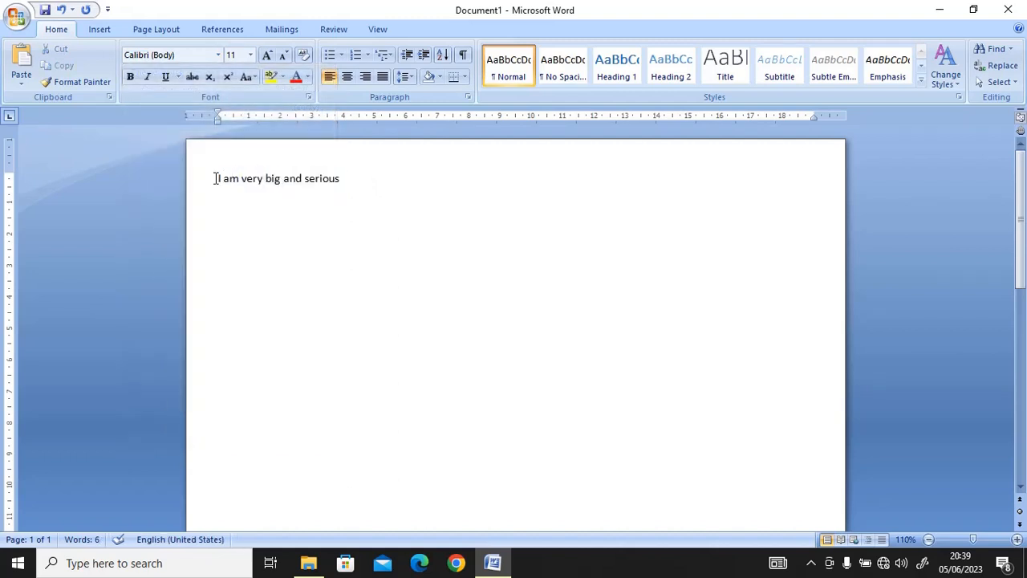
key("Tab")
key("Tab")
key("Tab")
key("Tab")
key("Tab")
key("Tab")
key("Tab")
key("Tab")
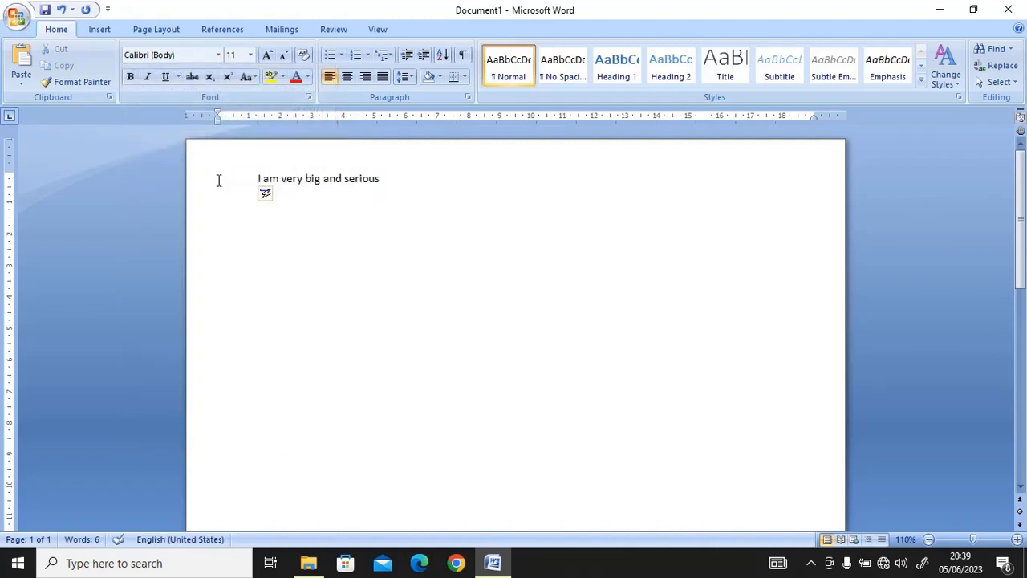
key("Tab")
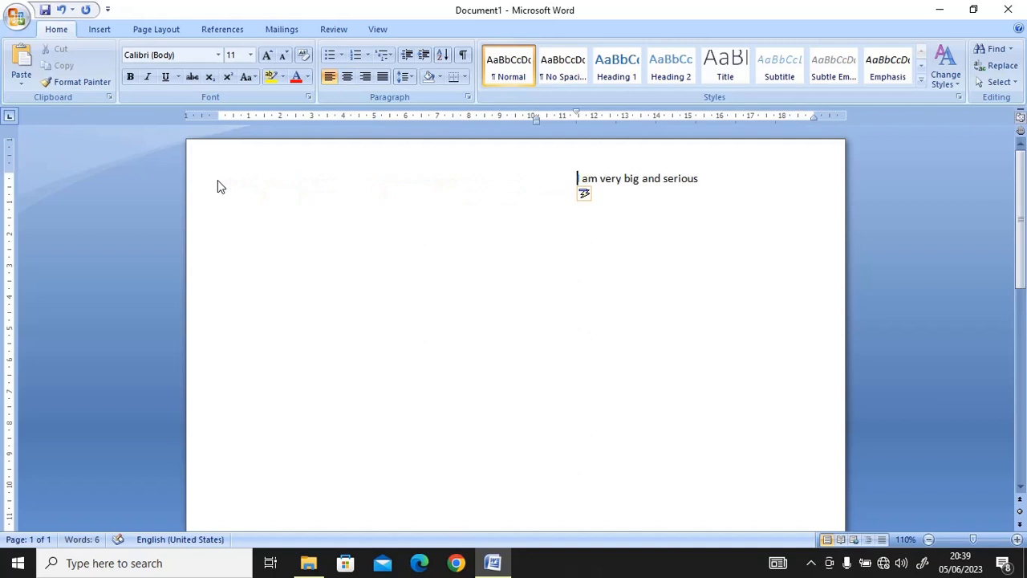
- Select the whole sentence "I am very big and serious" and set its font to Tahoma
key("shift+Right")
key("shift+Right")
key("shift+Right")
key("shift+Right")
key("shift+Right")
key("shift+Right")
key("shift+Right")
key("shift+Right")
key("shift+Right")
key("shift+Right")
key("shift+Right")
key("shift+Right")
key("shift+Right")
key("shift+Right")
key("shift+Right")
key("shift+Right")
key("shift+Right")
key("shift+Right")
key("shift+Right")
key("shift+Right")
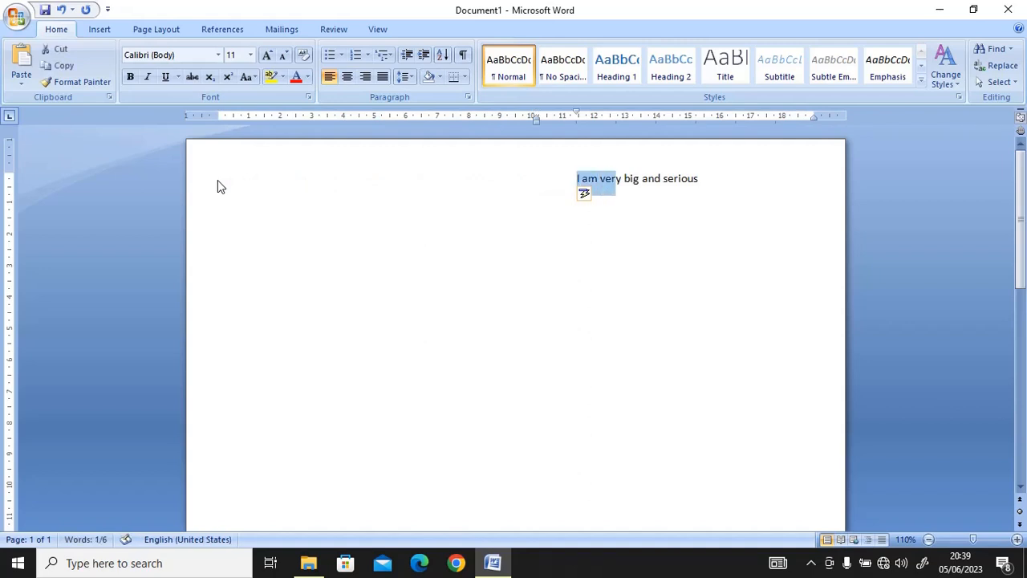
key("shift+Right")
key("shift+Right")
key("shift+Right")
key("shift+Right")
key("shift+Right")
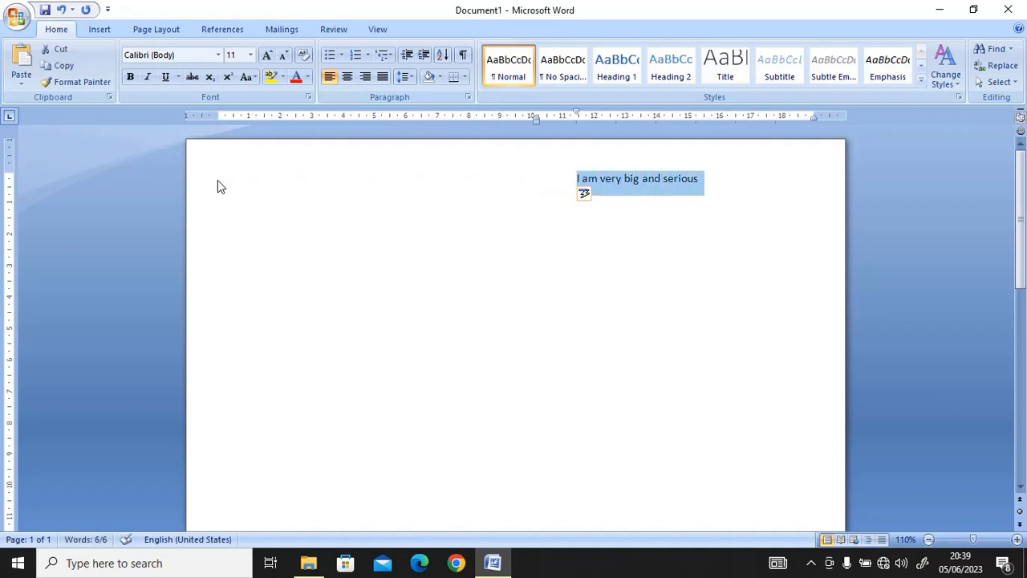
left_click(218, 55)
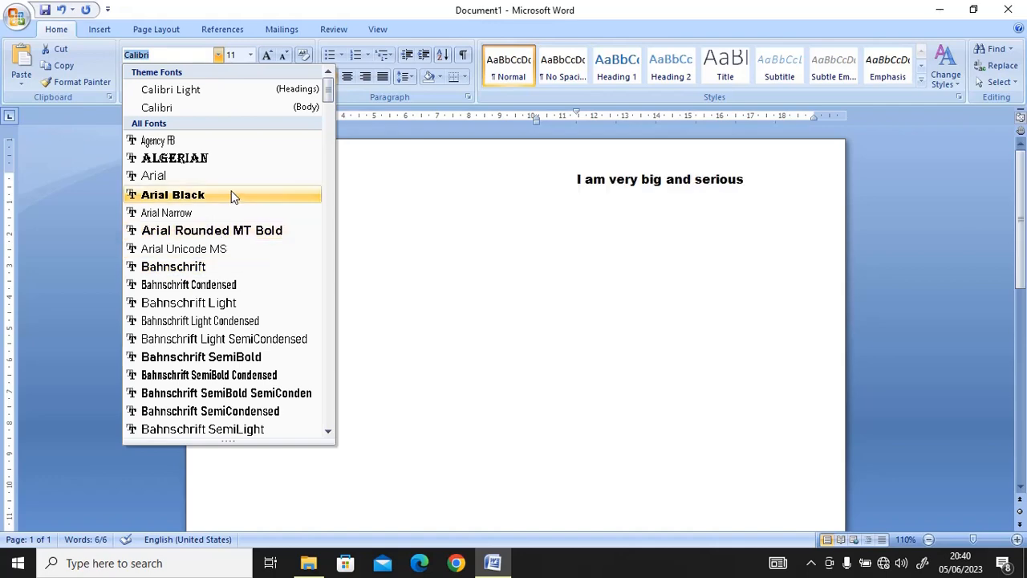
type("t")
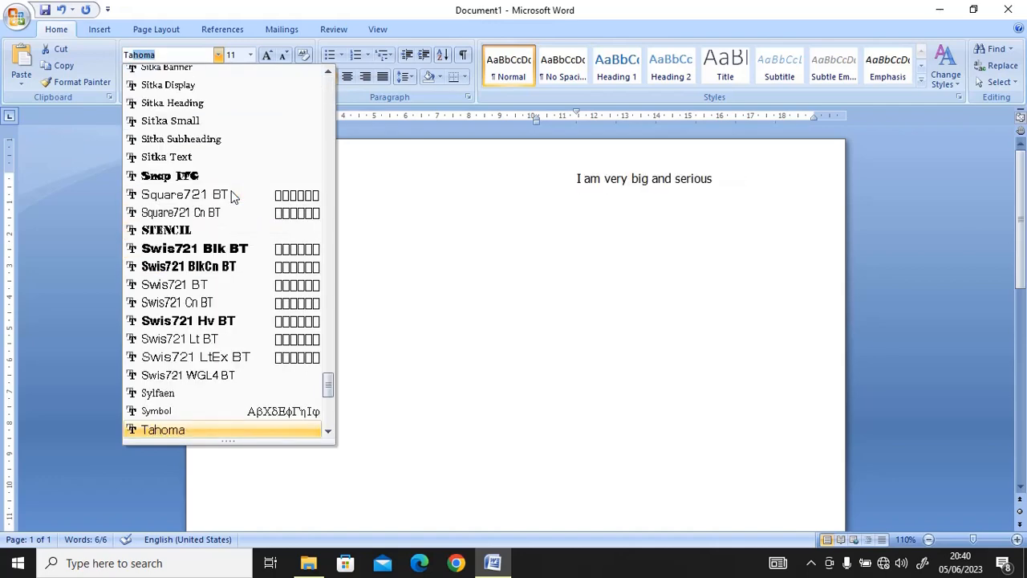
key("Return")
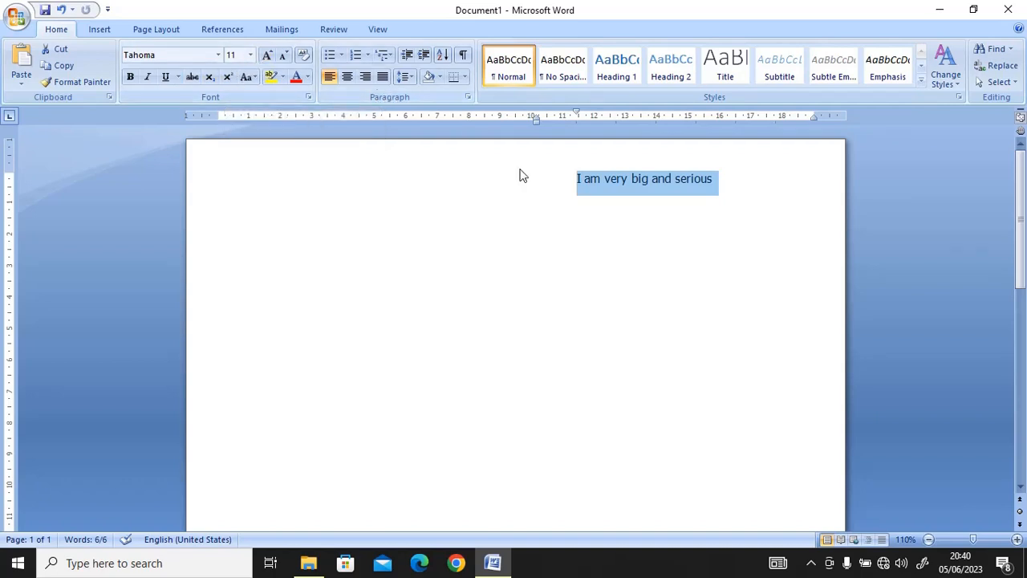
- Apply the No Spacing style to the selected sentence and format it in Tahoma, size 14
left_click(561, 70)
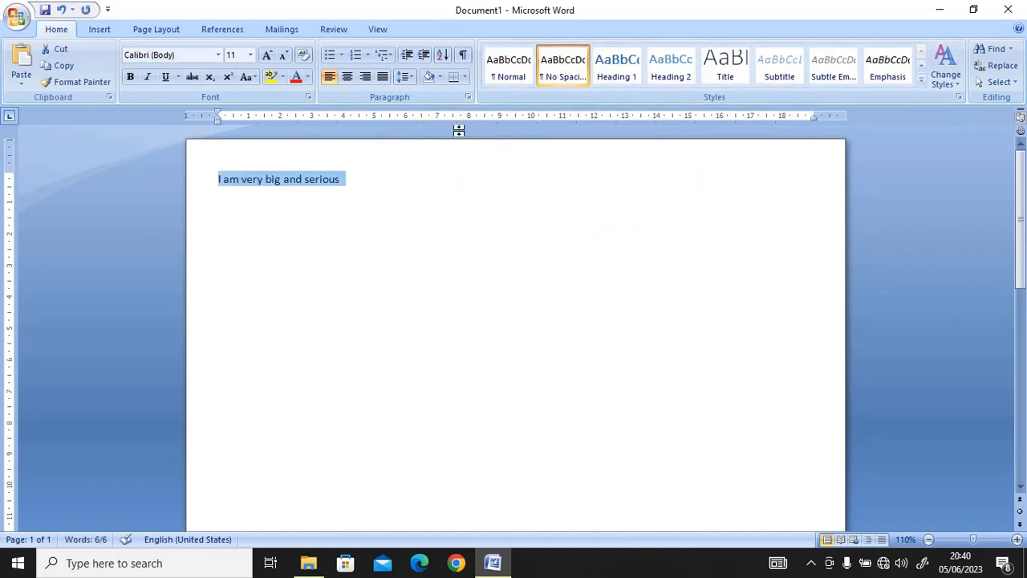
left_click(215, 58)
type("Tahoma")
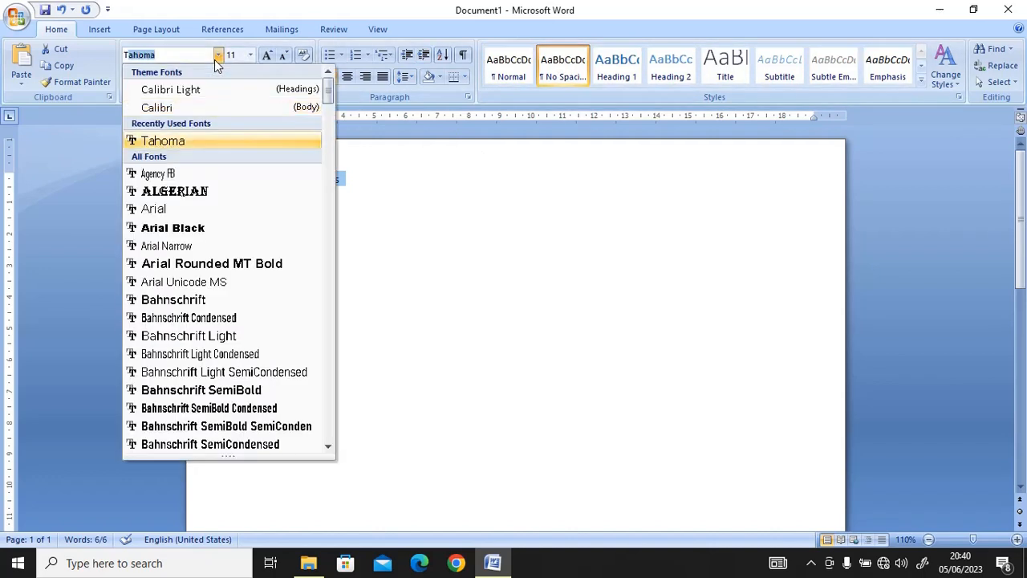
key("Return")
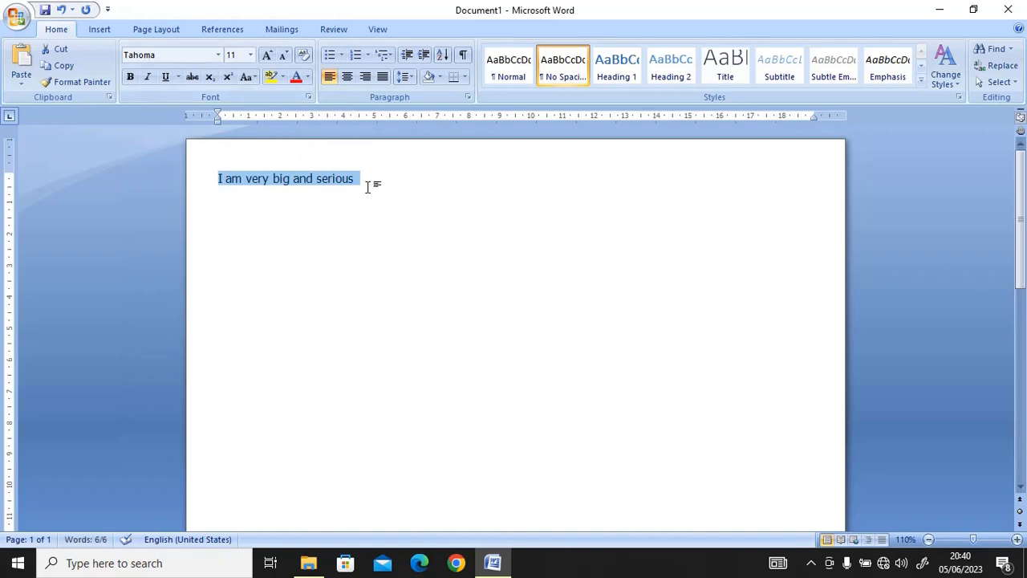
left_click(251, 56)
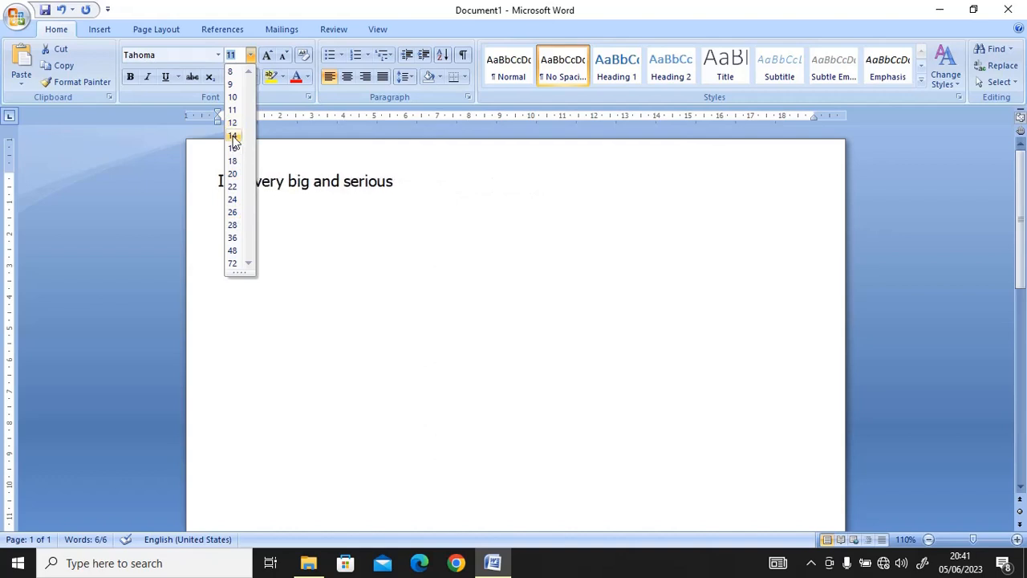
left_click(233, 136)
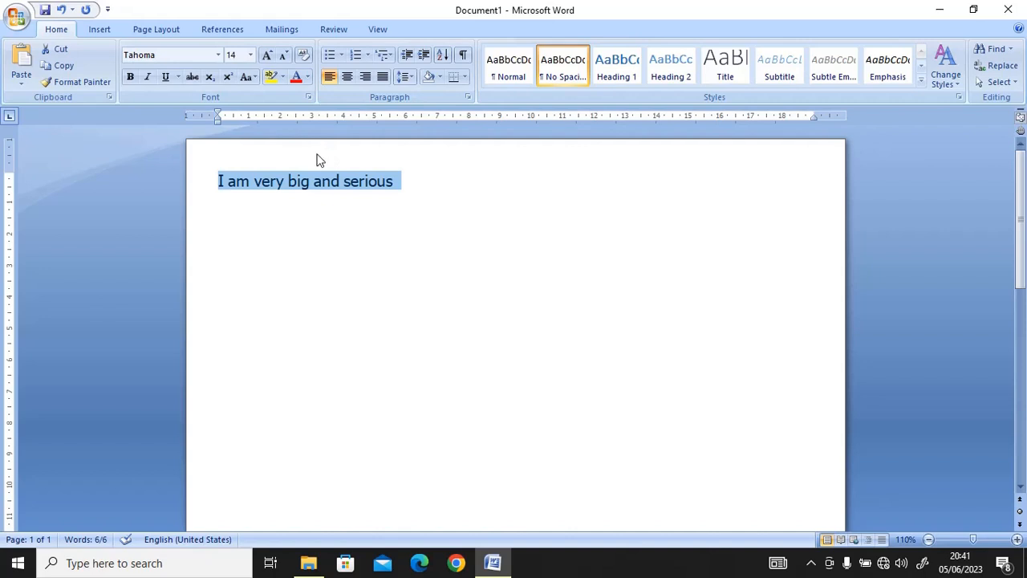
- Continue the sentence at its end with "but I don't like cheating"
left_click(398, 193)
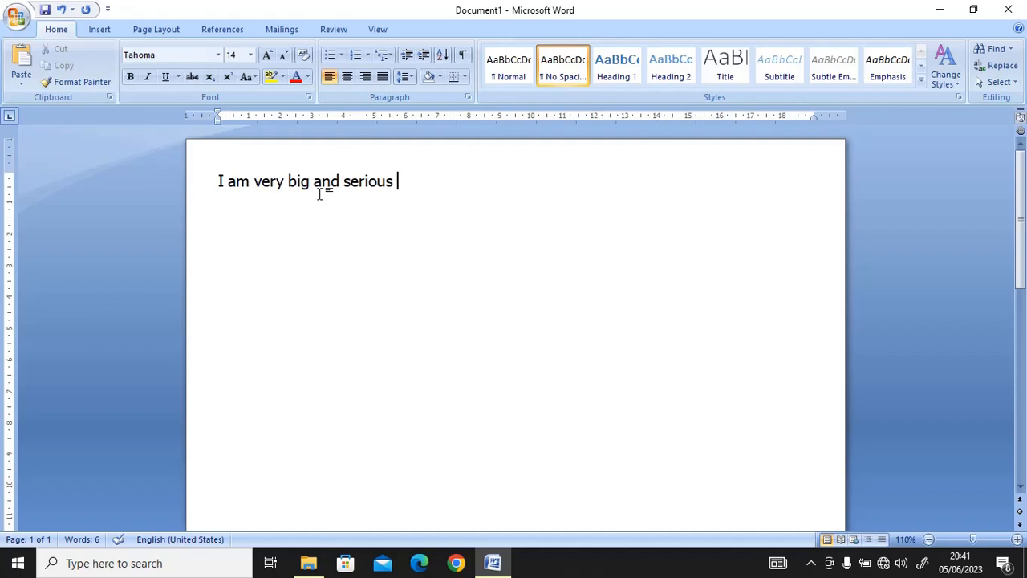
type("but i dont")
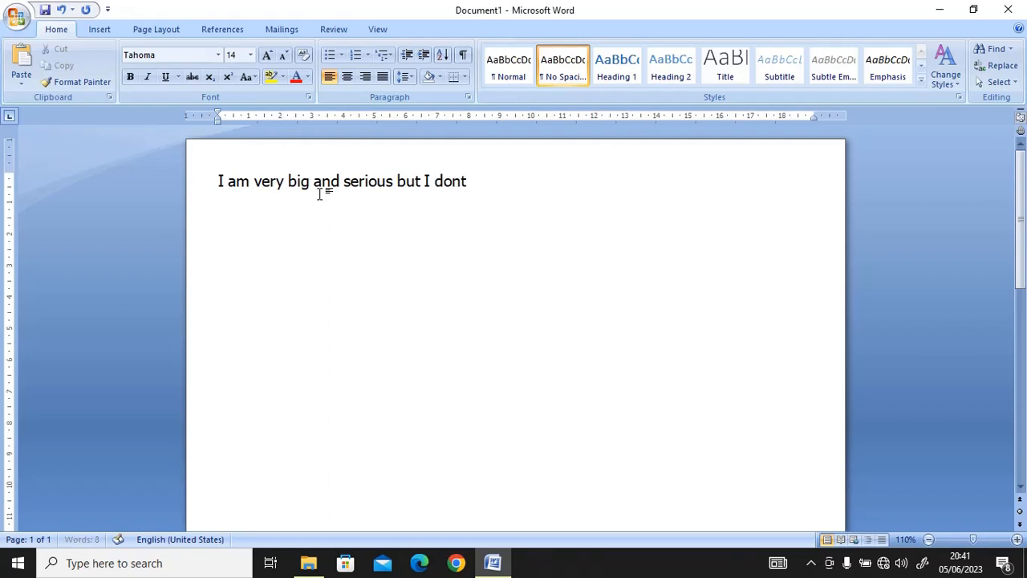
type(" like ")
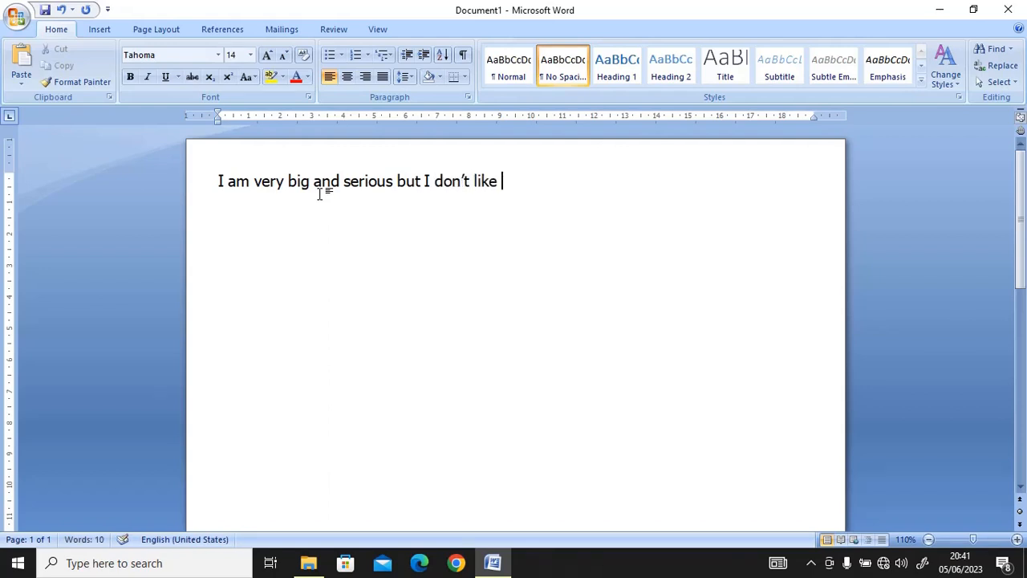
type("cheating")
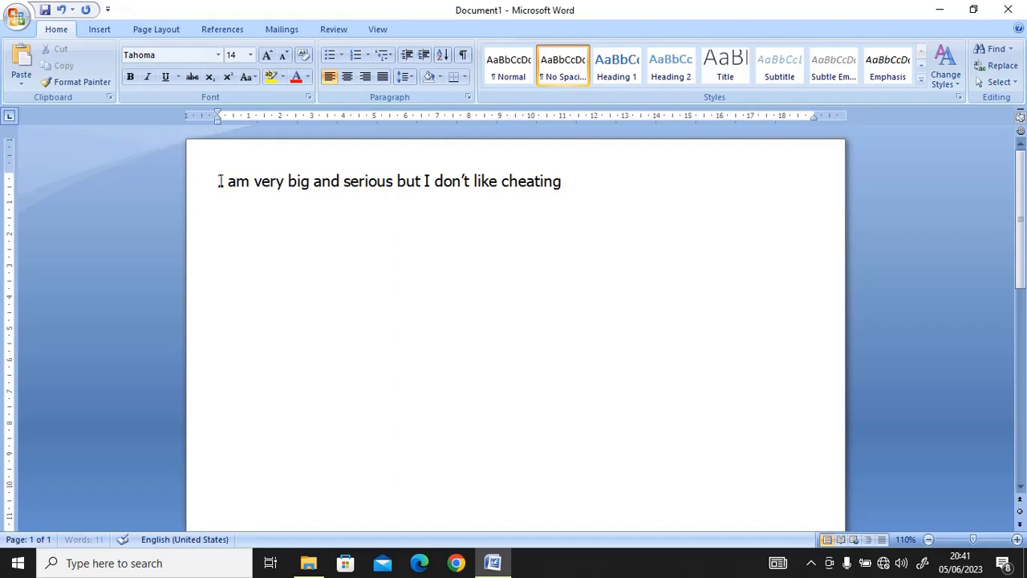
- Add two new lines below the sentence: "But life has to move on" and "Peope change for a reason"
key("Return")
type("But life has")
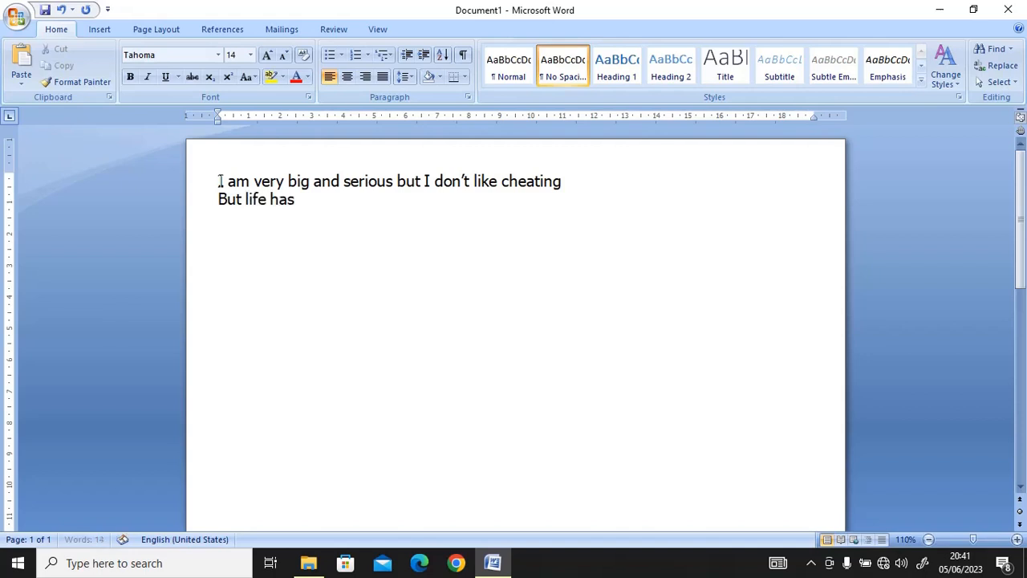
type(" to move on")
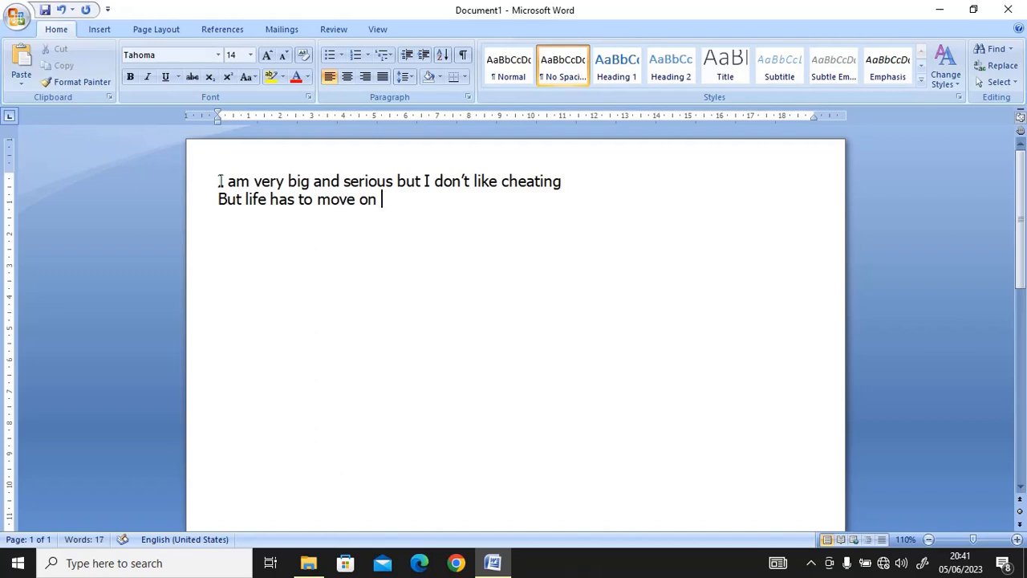
key("Return")
type("peope  cha")
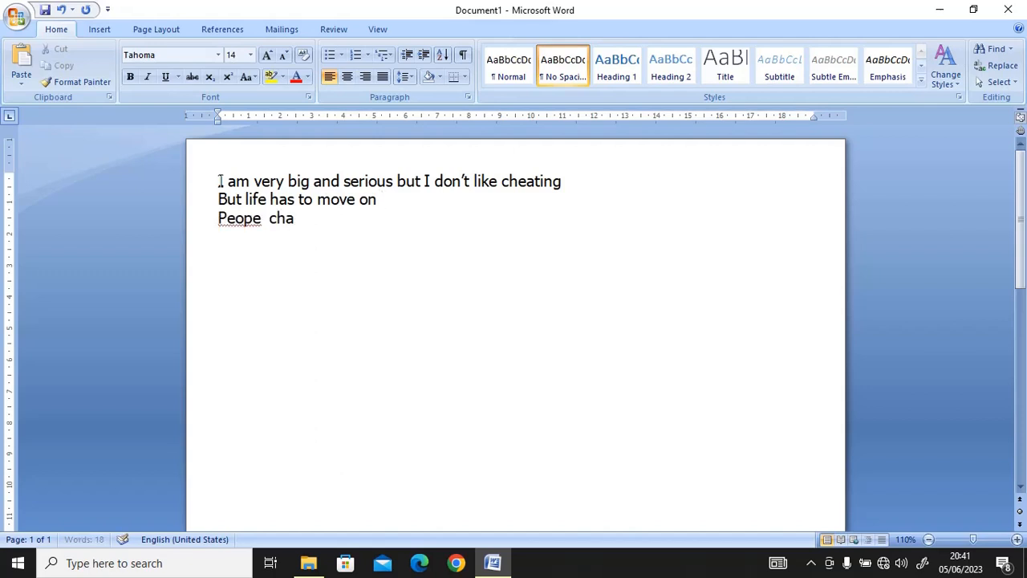
type("nge for a reason")
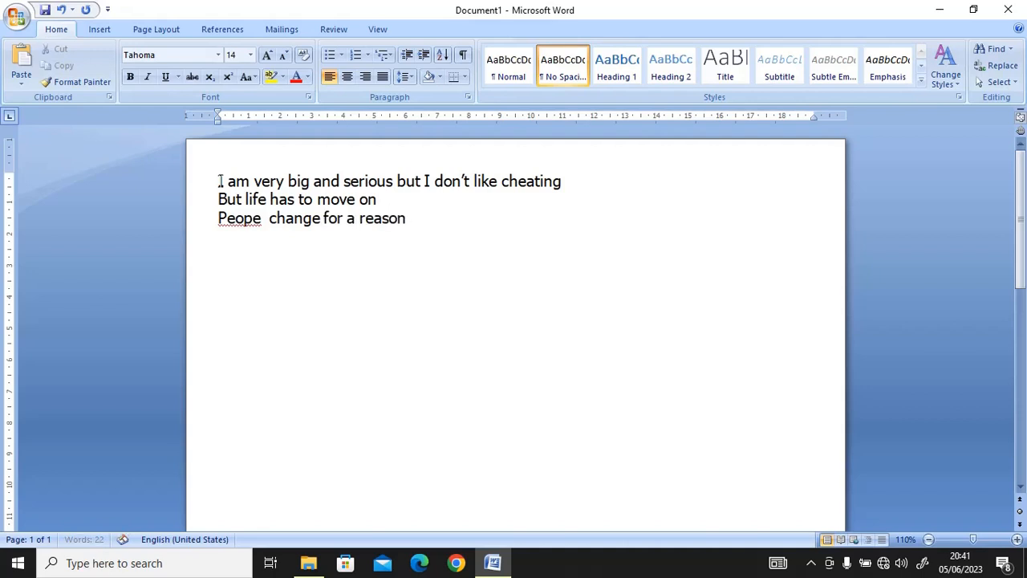
- Correct the misspelled "Peope" to the suggested "People" and remove the extra space after it
double_click(234, 223)
left_click(288, 239)
left_click(407, 216)
double_click(244, 223)
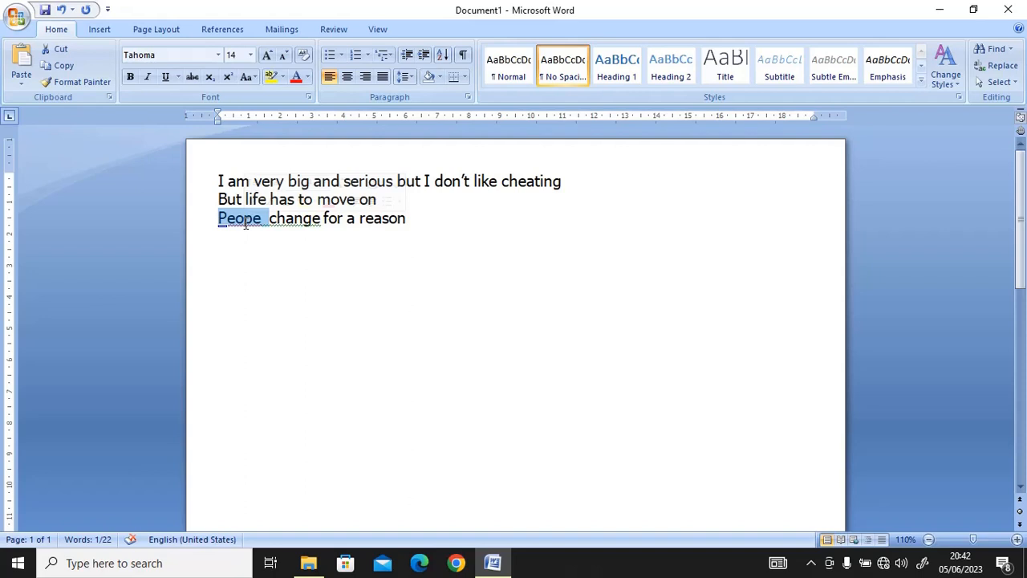
right_click(245, 224)
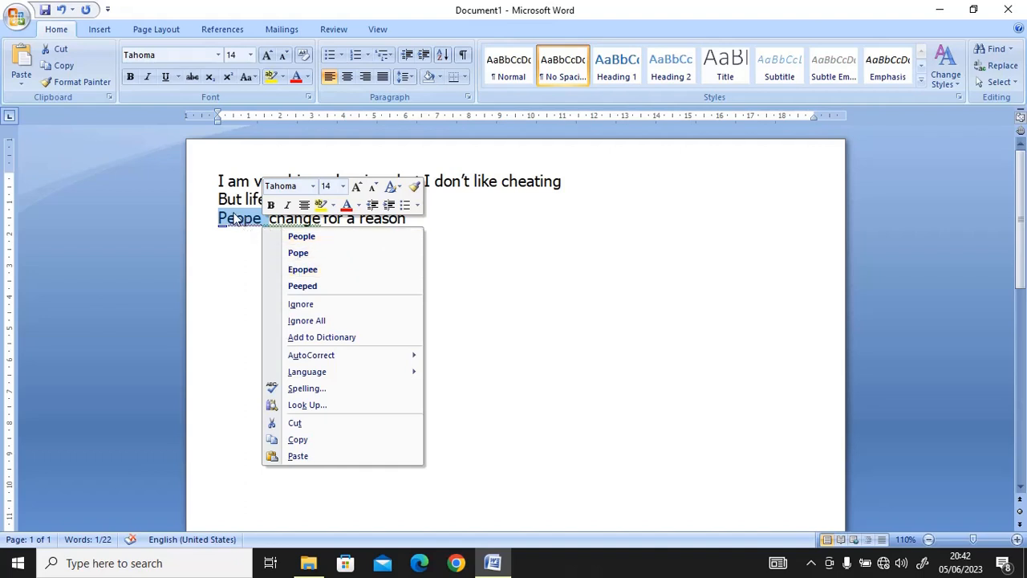
left_click(301, 237)
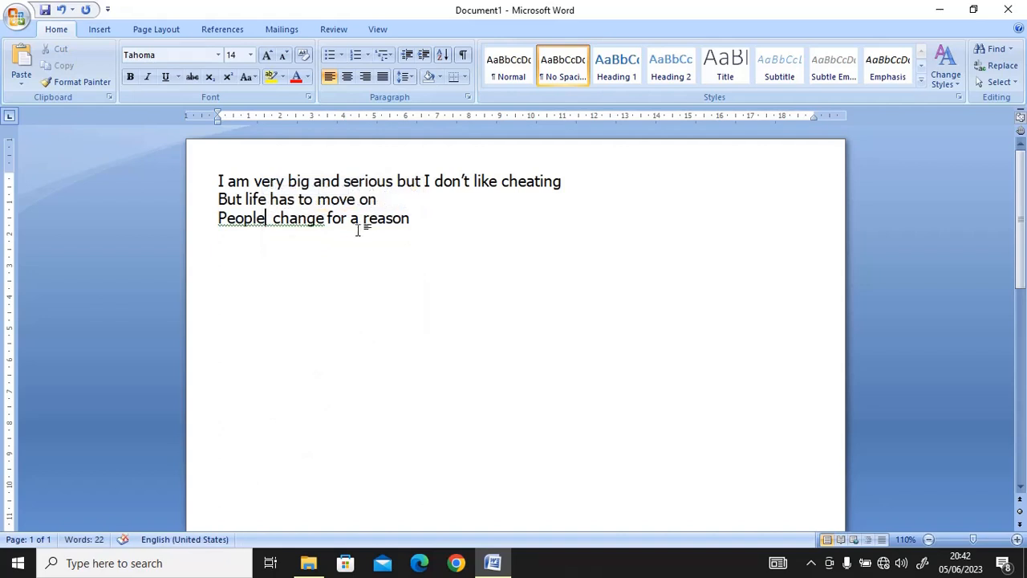
left_click(410, 222)
left_click(272, 219)
key("BackSpace")
- Add a person's first name in lowercase at the end of the third line
left_click(413, 217)
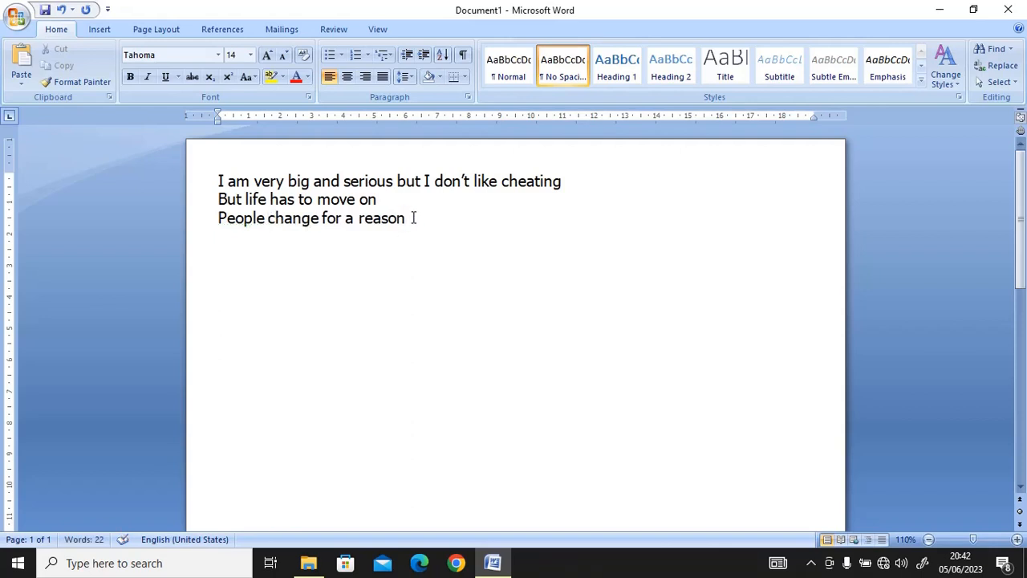
type("unle")
key("BackSpace")
type("e")
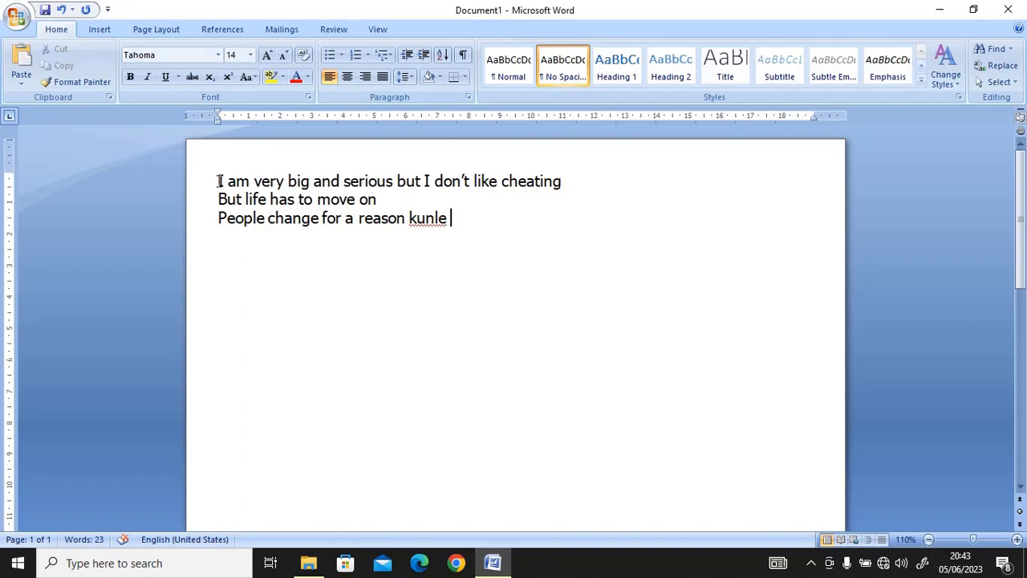
- Try to select all three lines of text, clear the selection, and place the cursor before the first word
left_click_drag(219, 182, 296, 233)
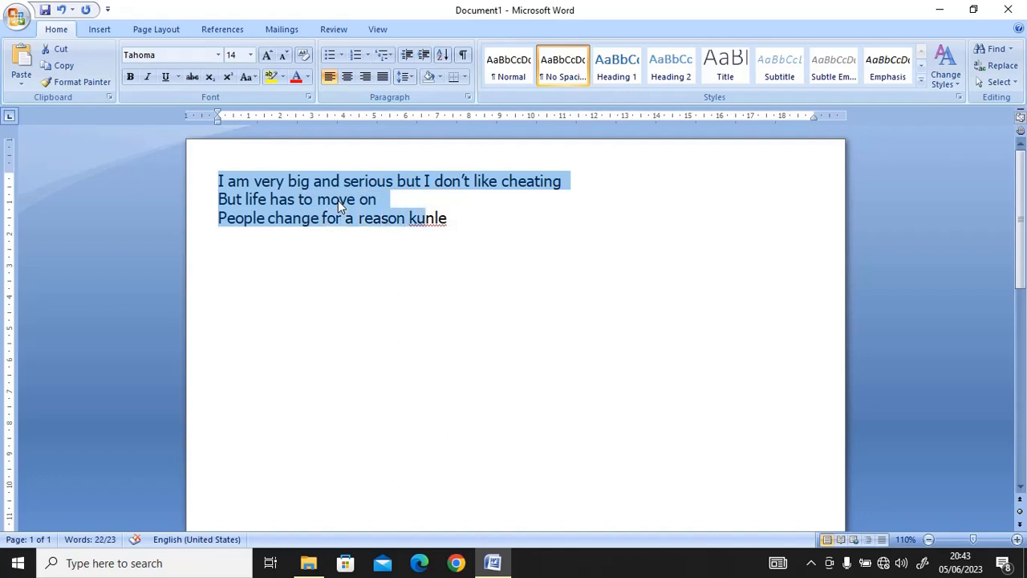
left_click(439, 207)
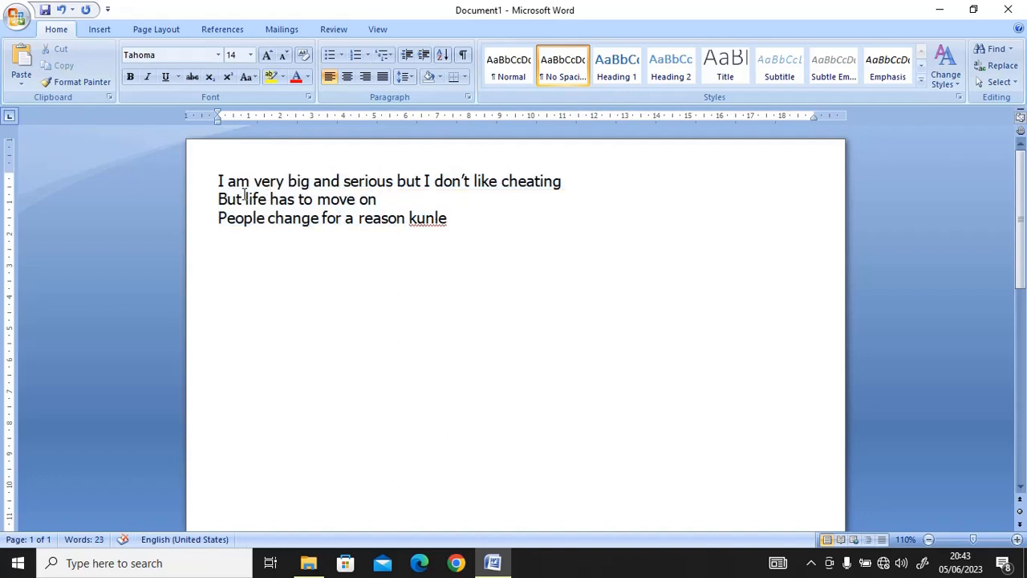
left_click(219, 180)
left_click(147, 562)
type("o")
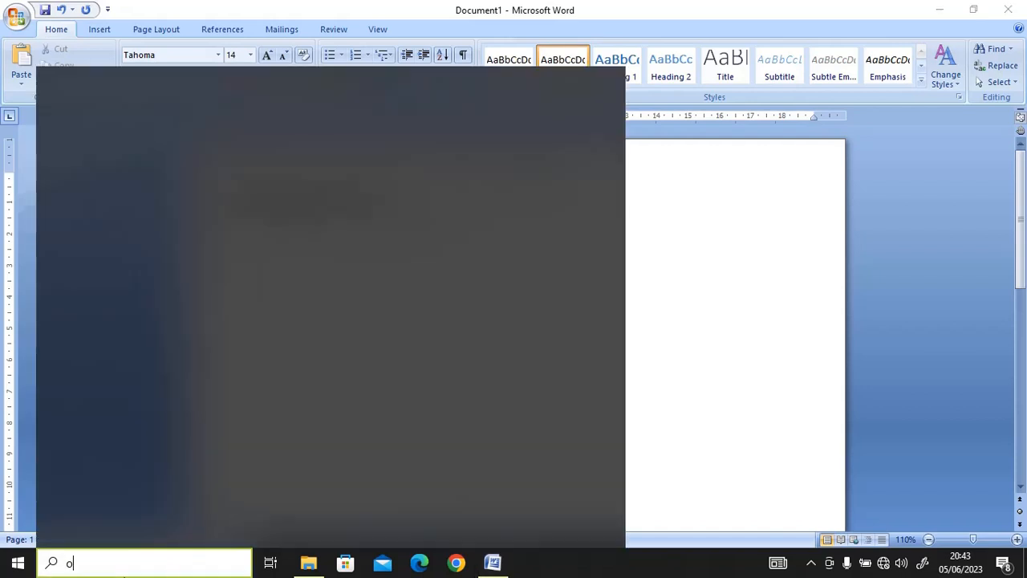
type("ns")
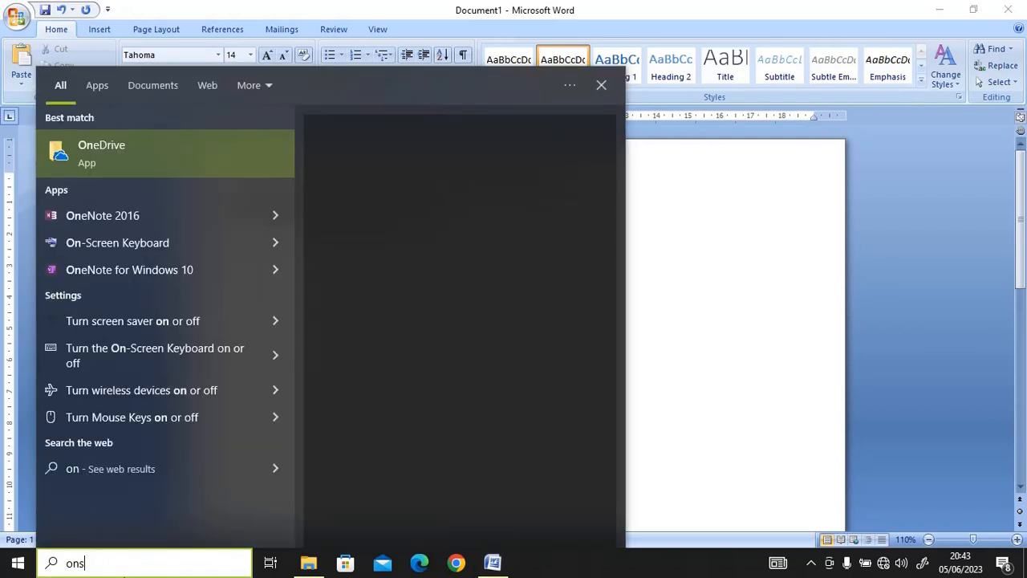
key("BackSpace")
key("BackSpace")
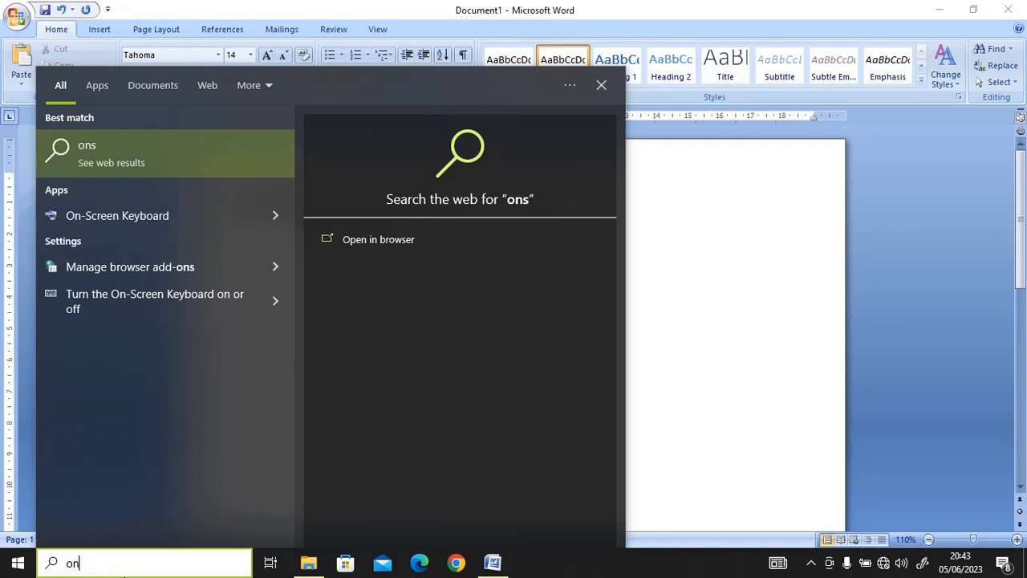
key("BackSpace")
type("ke")
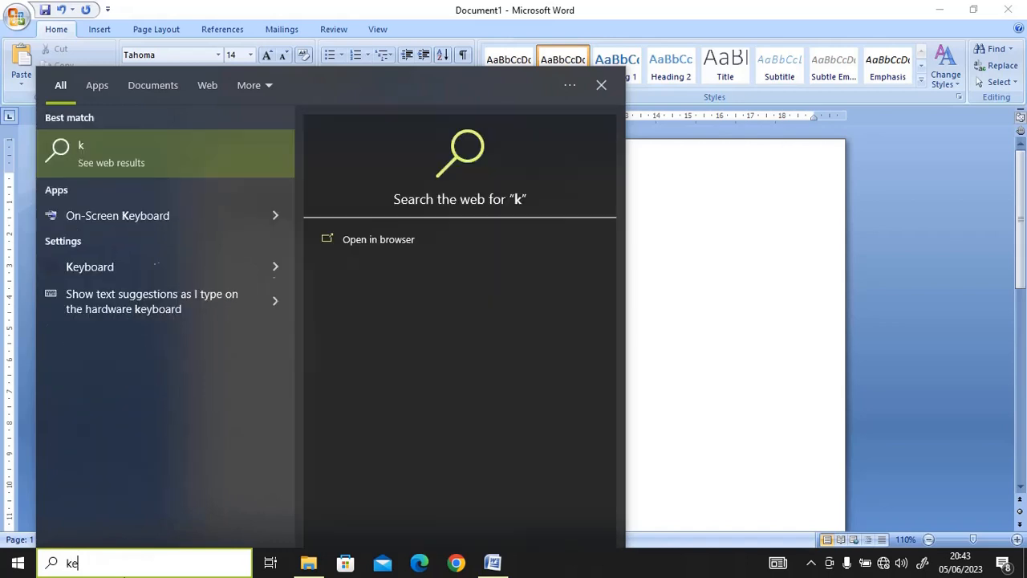
type("b")
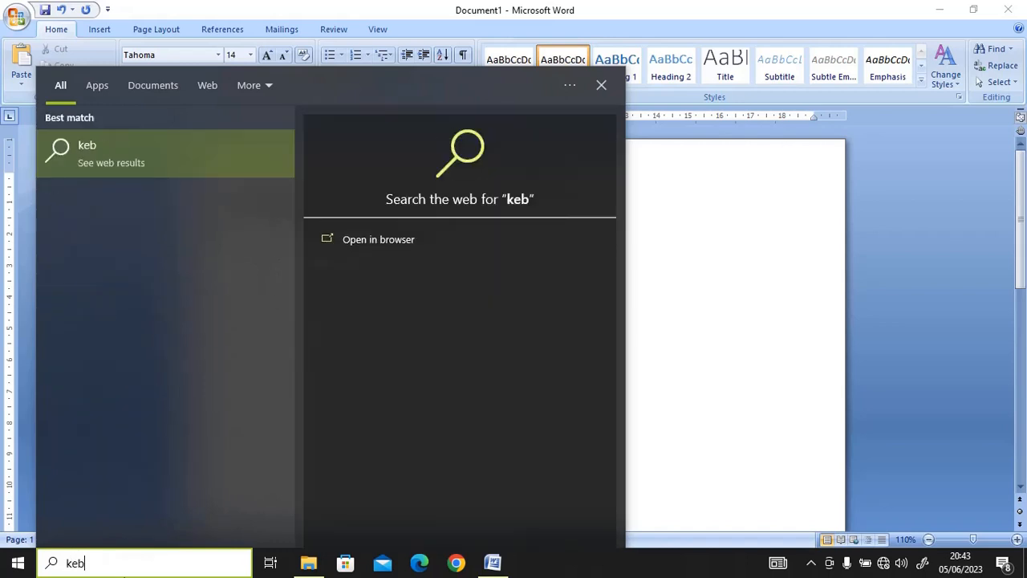
key("BackSpace")
type("y")
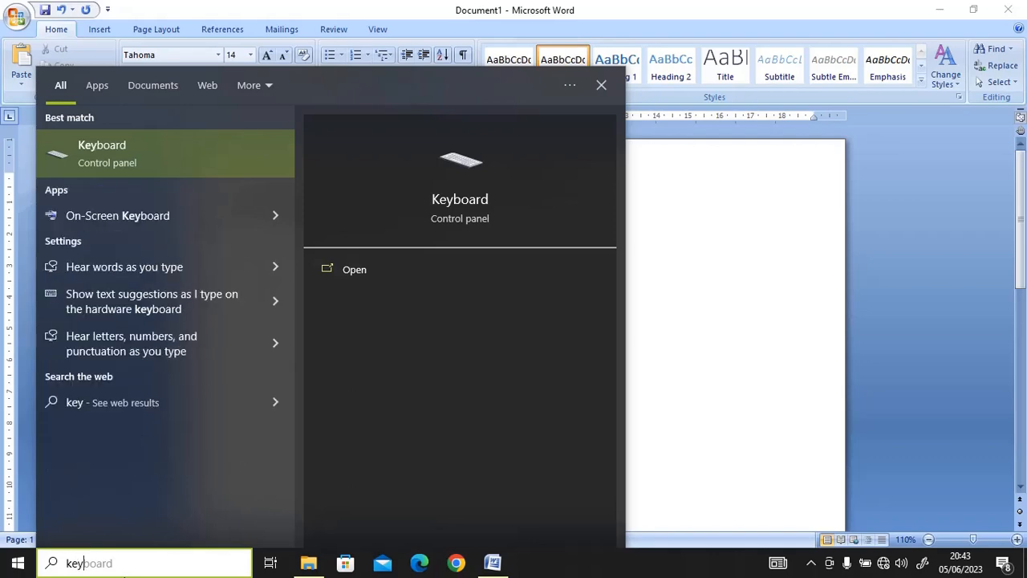
left_click(147, 156)
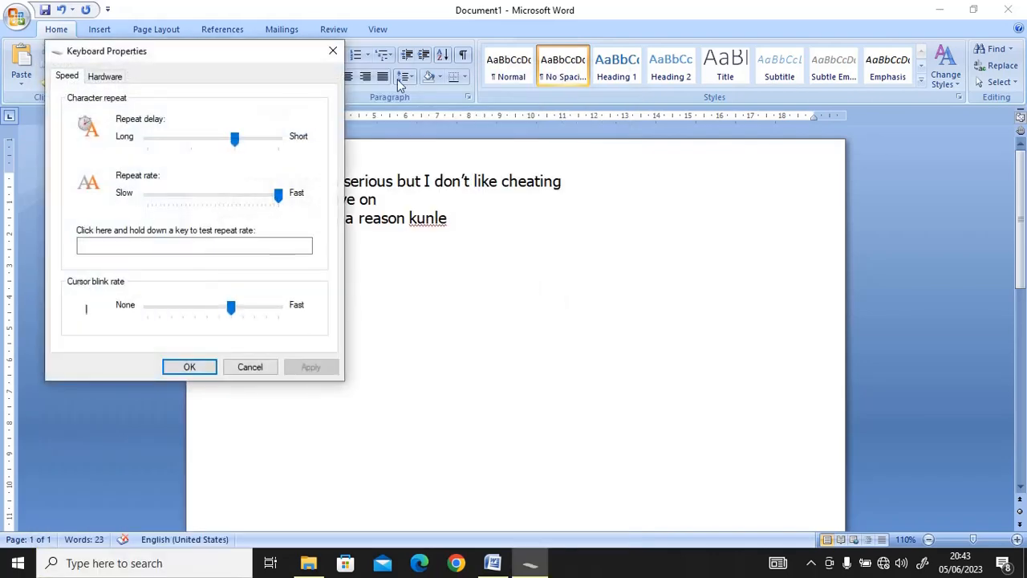
left_click(333, 51)
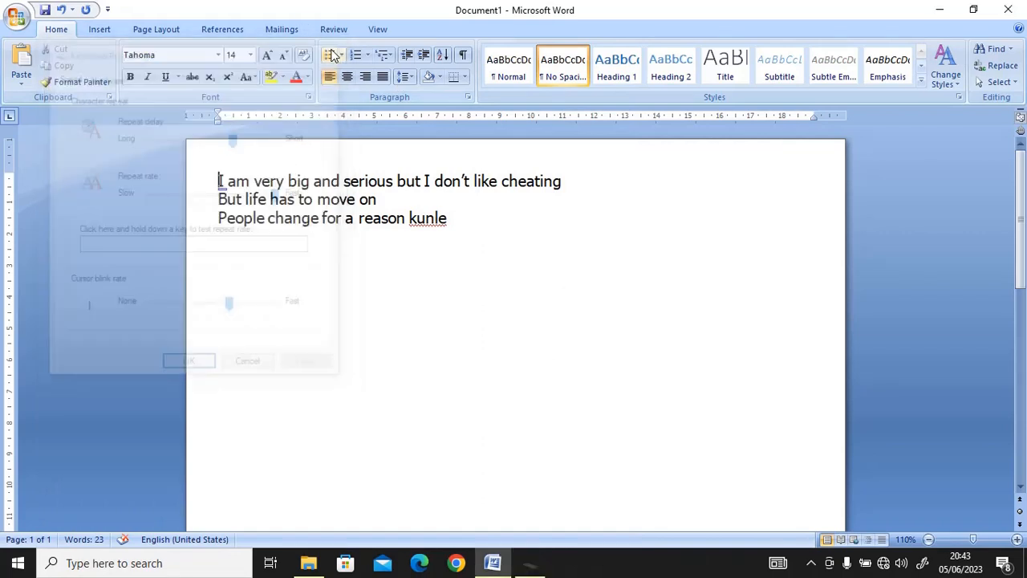
- Open the Windows On-Screen Keyboard below the three text lines and place the document cursor before the first word
left_click(114, 566)
type("ke")
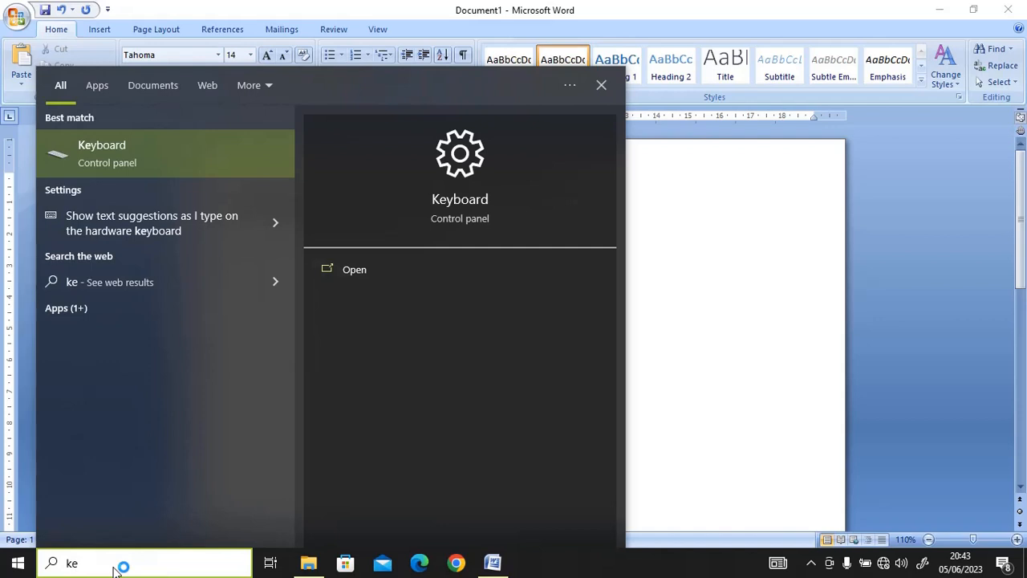
type("b")
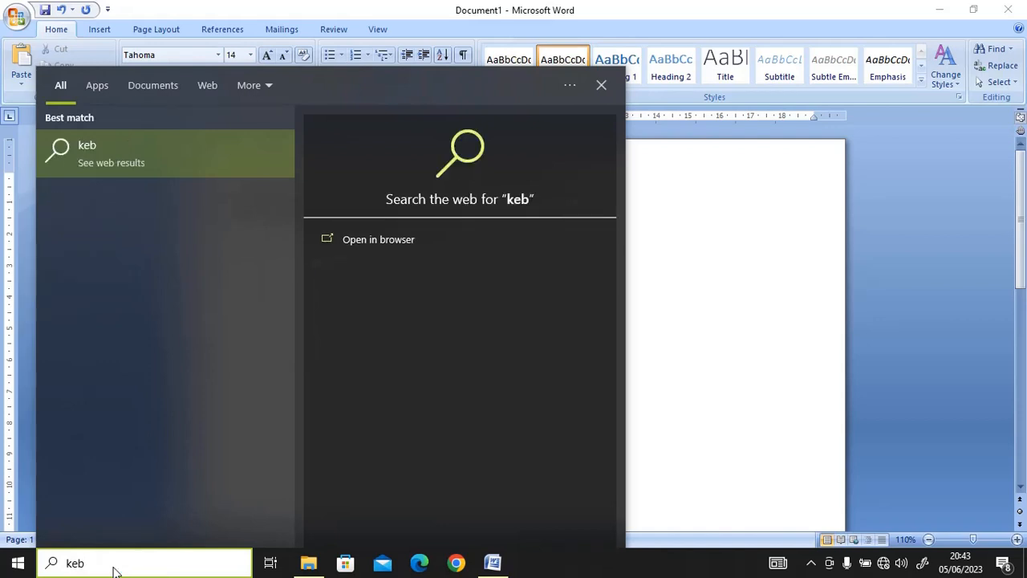
key("BackSpace")
type("y")
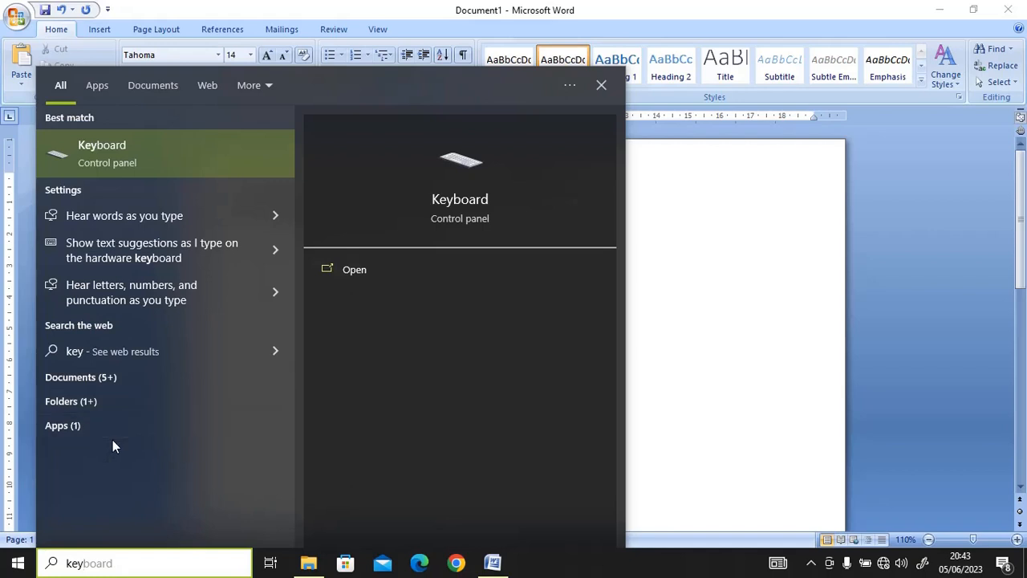
type("b")
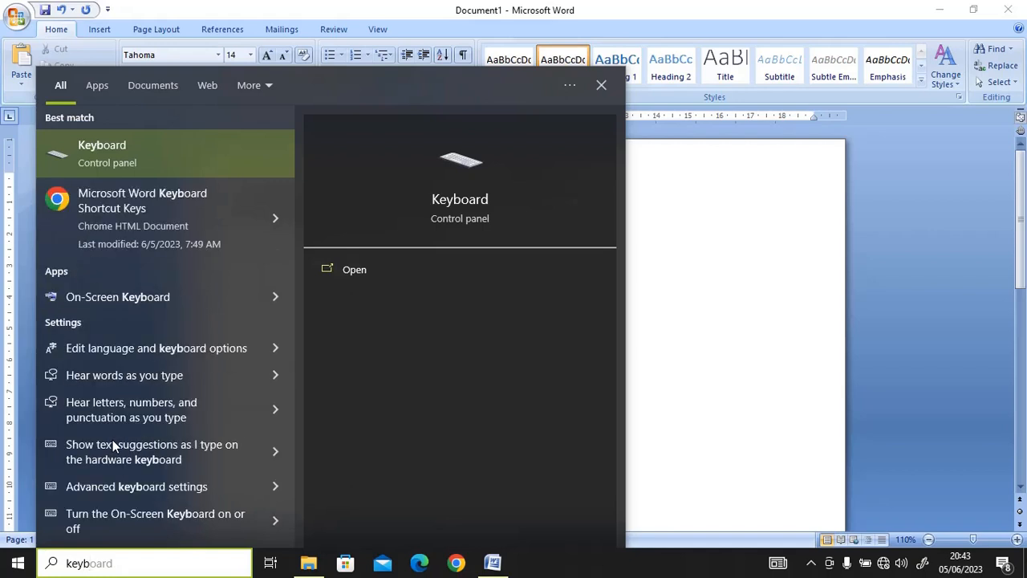
left_click(96, 297)
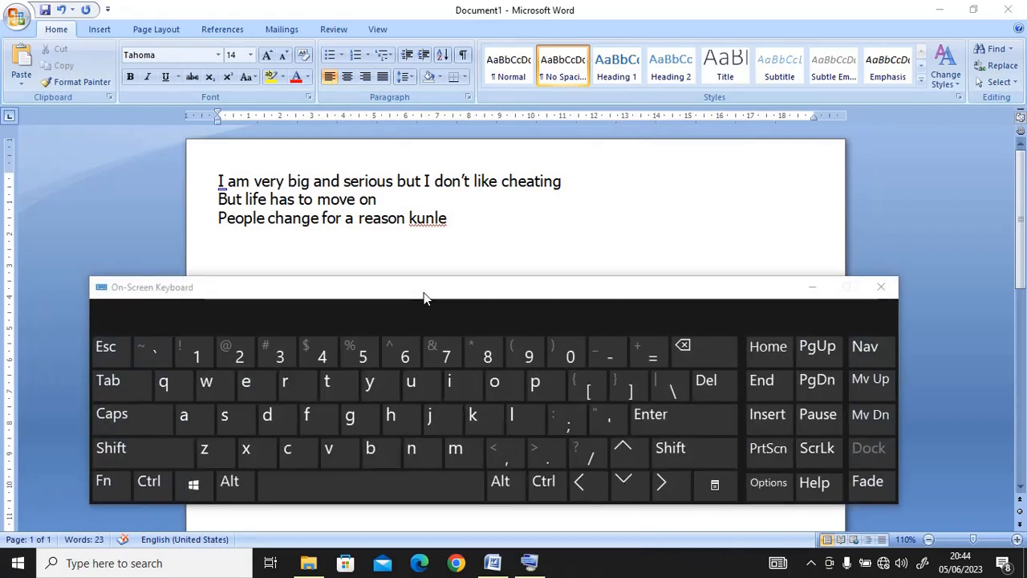
left_click_drag(425, 297, 438, 324)
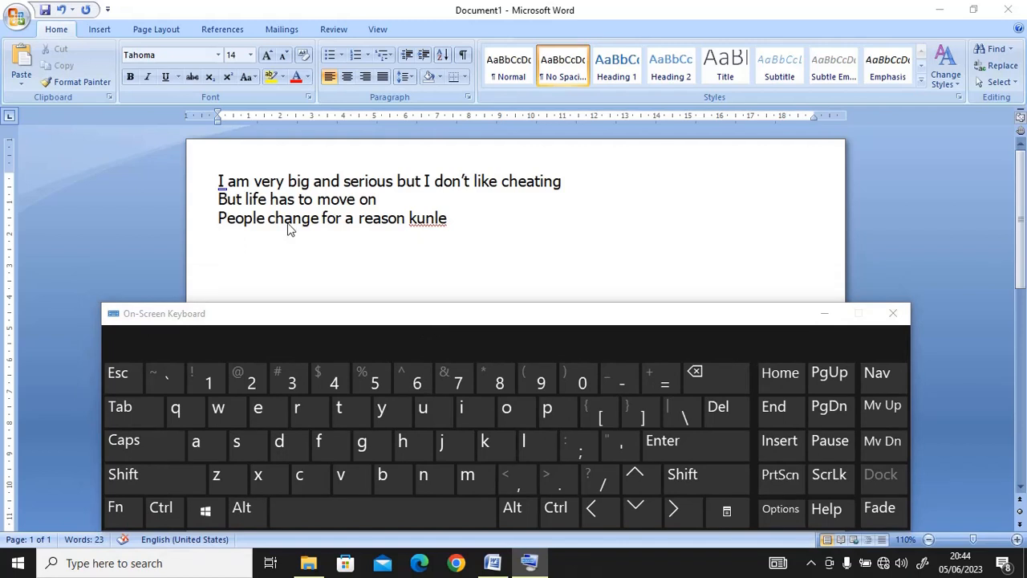
left_click(220, 183)
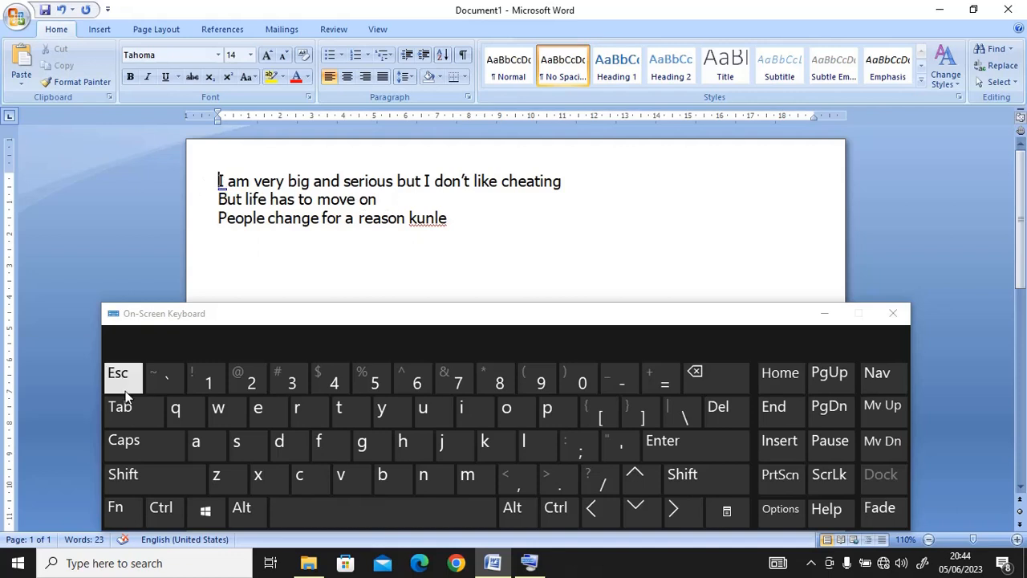
- Extend a selection character by character from the document's start through "I am very big and serious but I" using the On-Screen Keyboard
left_click(131, 476)
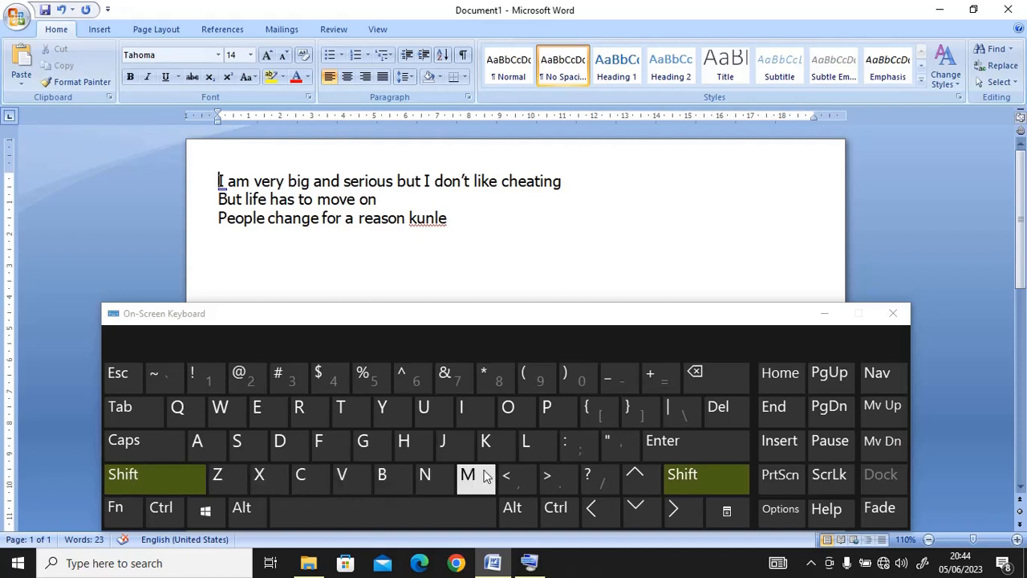
left_click(678, 512)
left_click(678, 512)
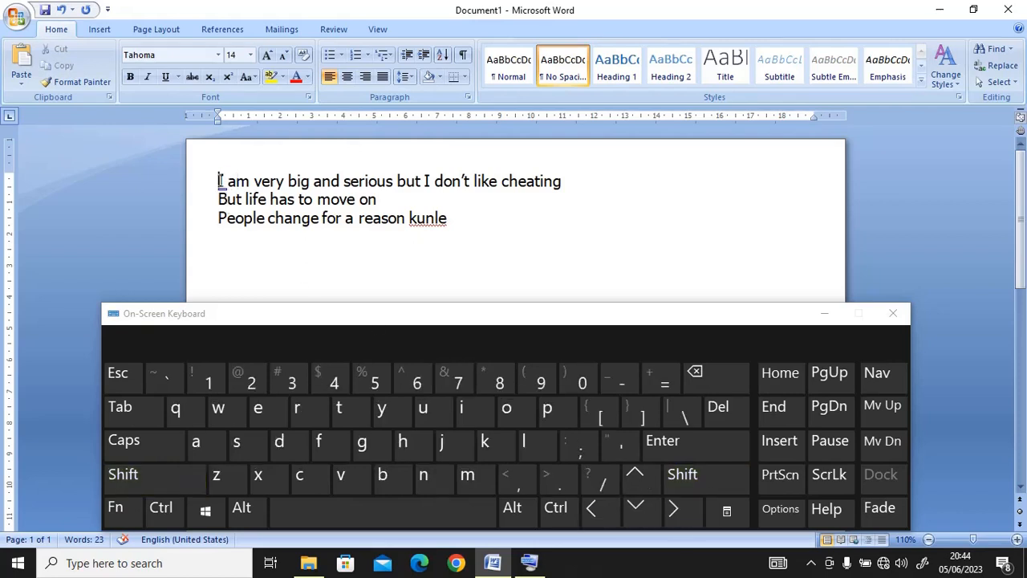
left_click(131, 473)
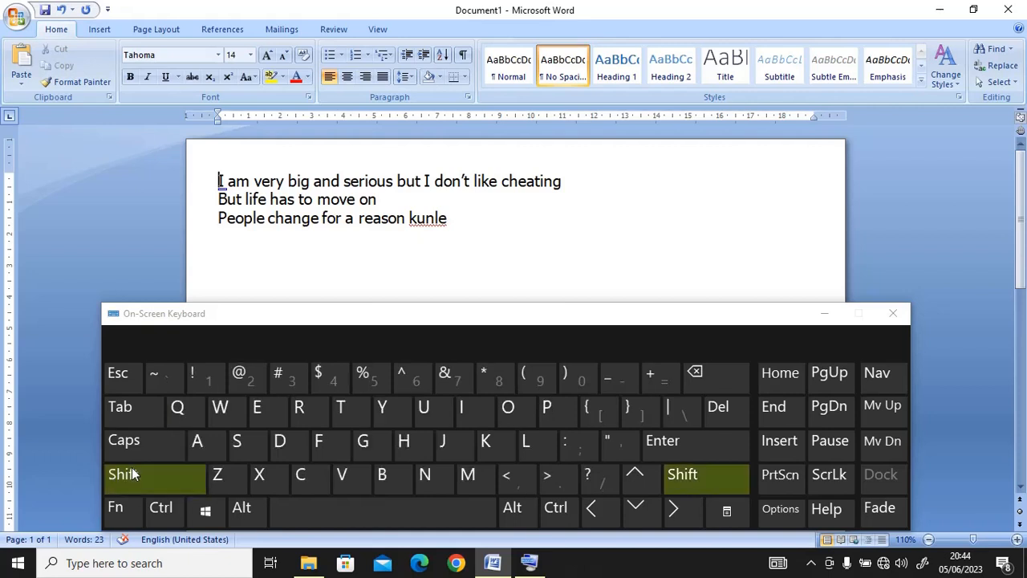
left_click(671, 508)
double_click(671, 508)
left_click(671, 508)
triple_click(671, 508)
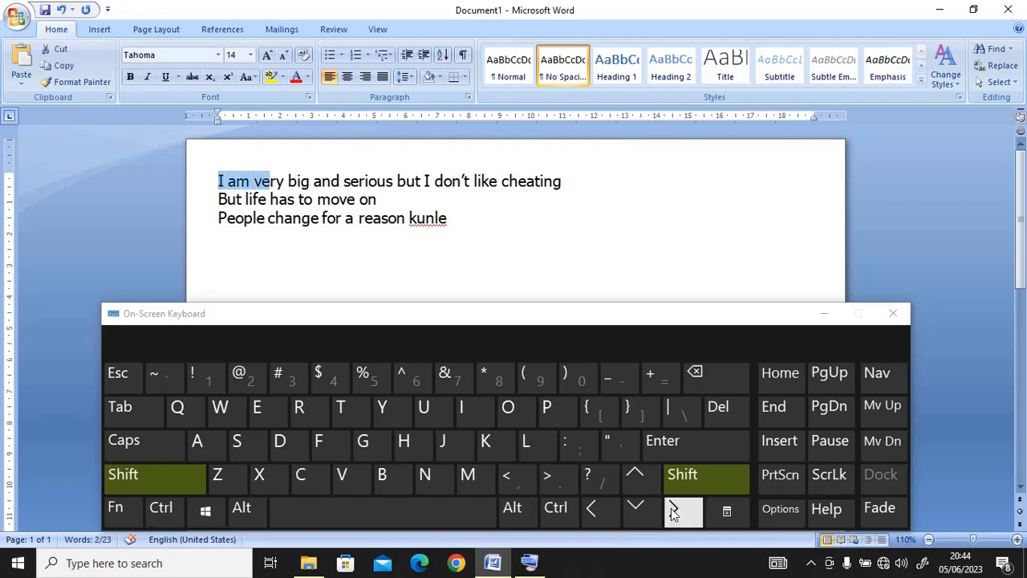
left_click(670, 508)
double_click(671, 508)
double_click(671, 508)
double_click(671, 508)
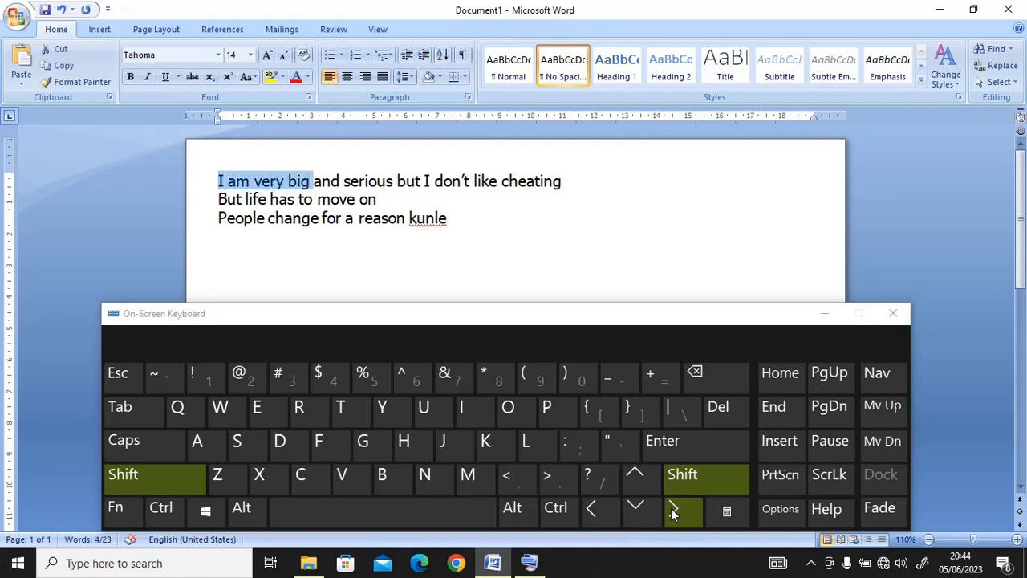
left_click(670, 508)
double_click(671, 508)
double_click(671, 508)
double_click(670, 508)
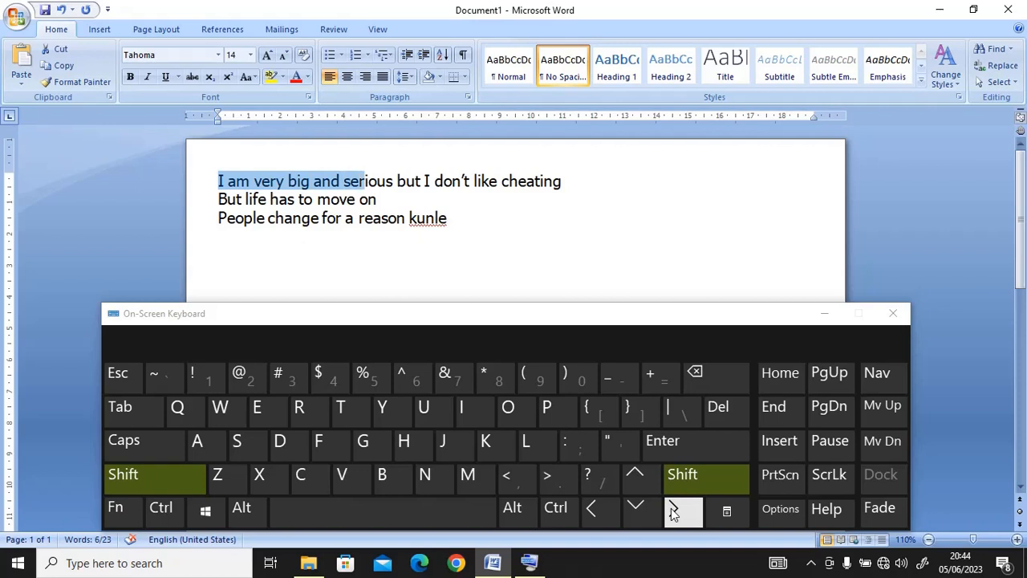
double_click(671, 508)
double_click(671, 507)
double_click(671, 508)
double_click(671, 508)
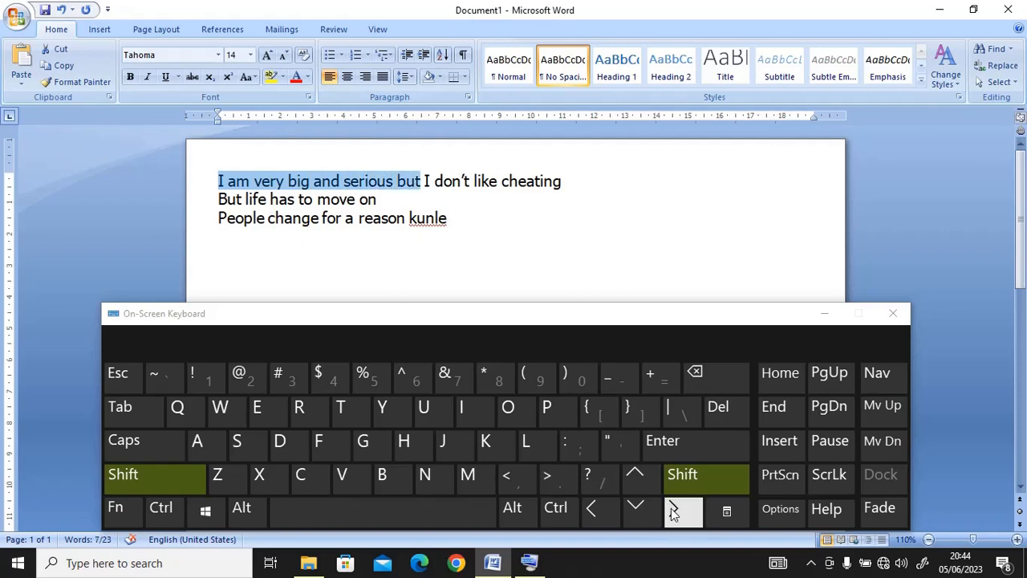
left_click(671, 508)
double_click(671, 508)
left_click(683, 475)
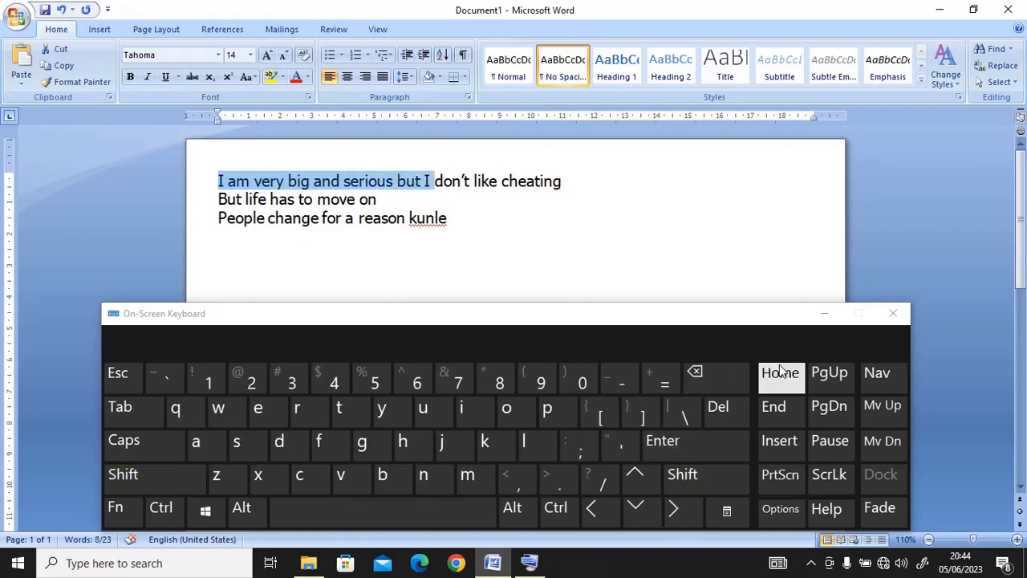
- Clear the selection, select from the first line's start through "But life has to" with the mouse, and deselect it
left_click(377, 183)
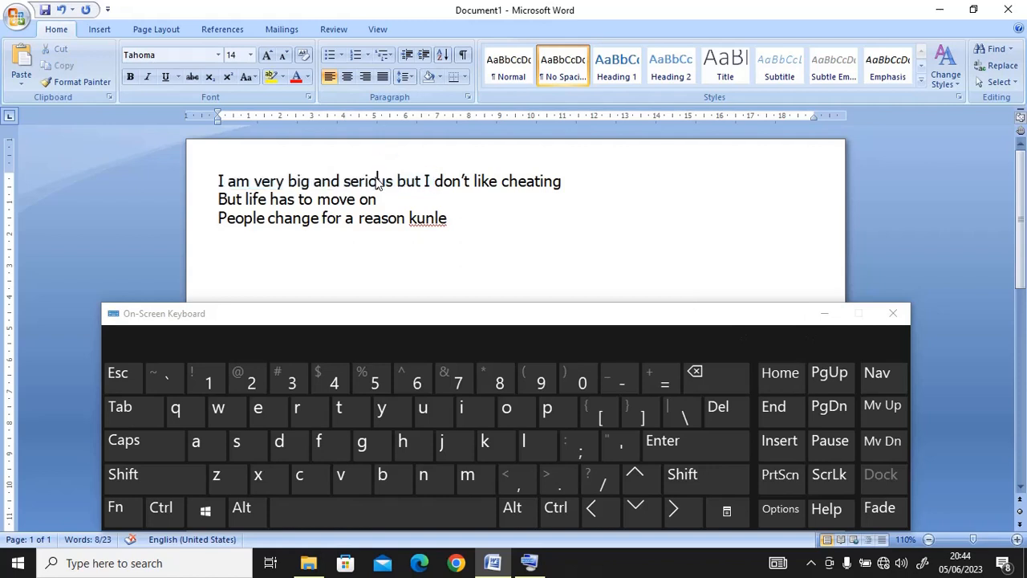
left_click(215, 189)
left_click_drag(215, 189, 376, 201)
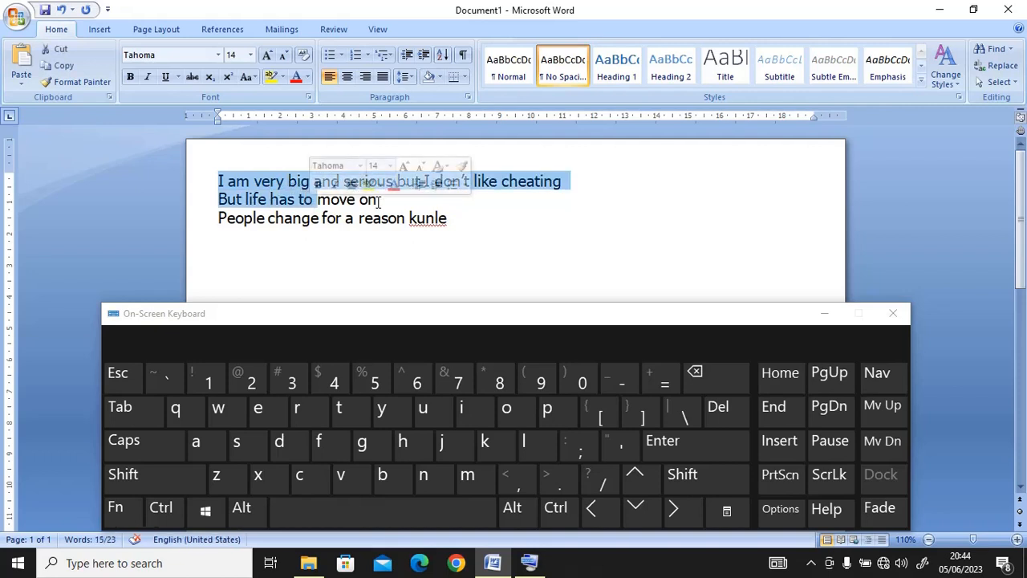
left_click(382, 203)
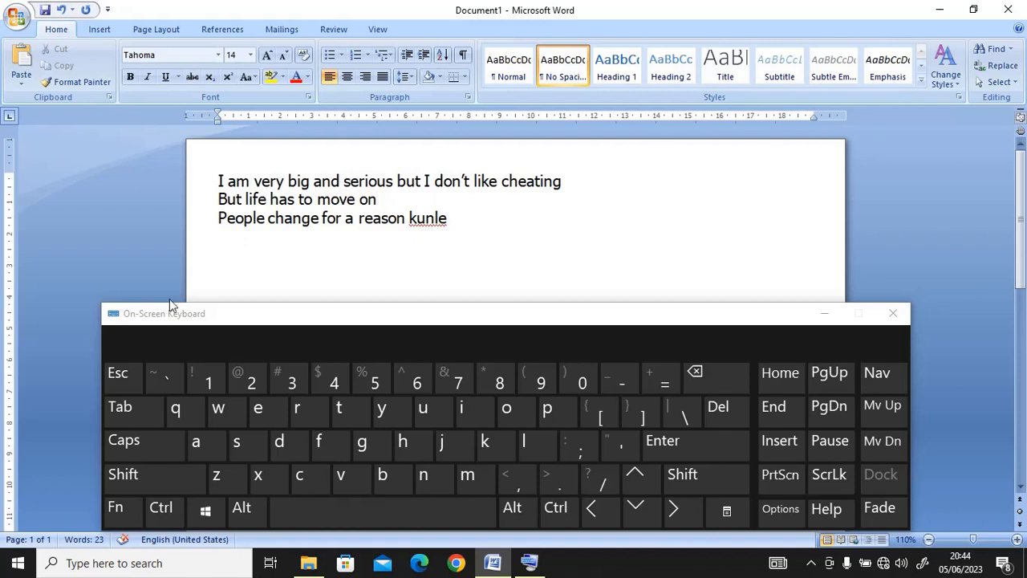
- Select the whole document from the On-Screen Keyboard, minimize the keyboard, and clear the selection
left_click(156, 518)
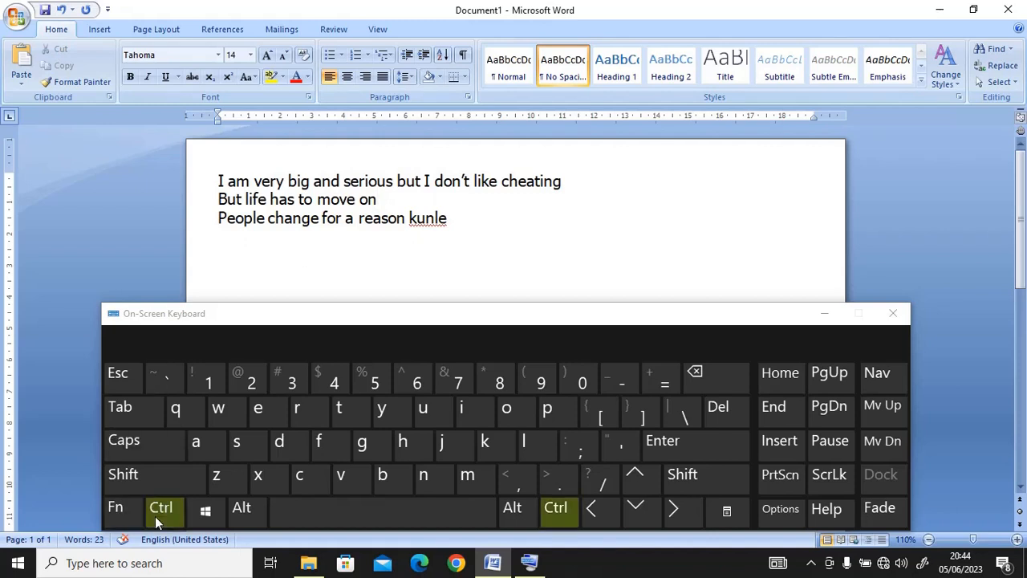
left_click(205, 451)
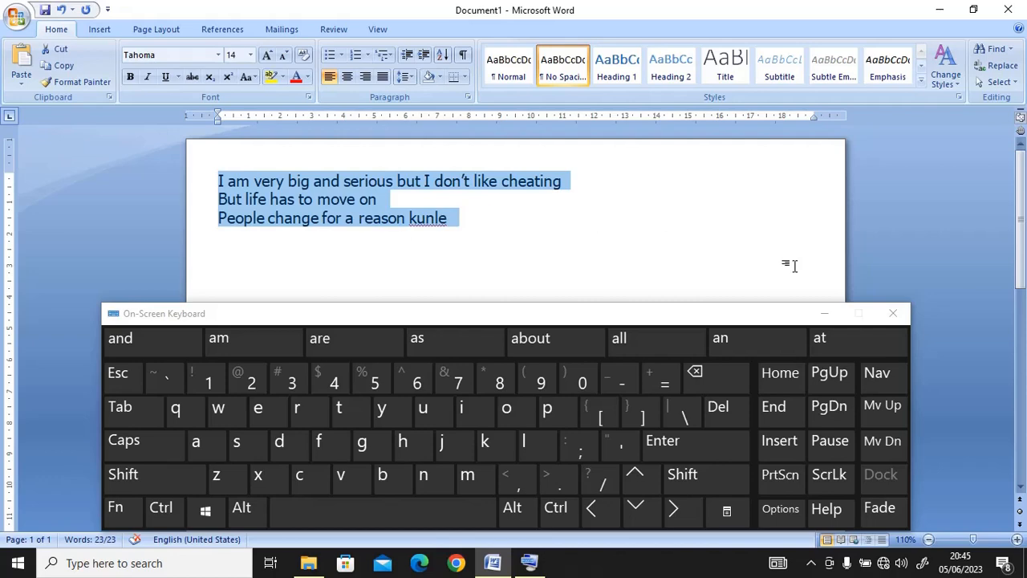
left_click(835, 317)
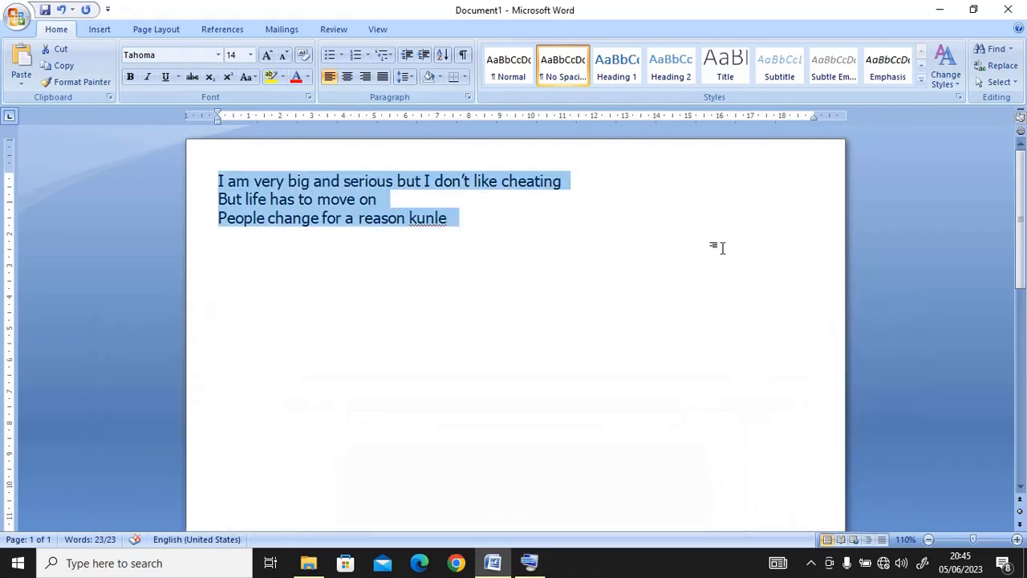
left_click(466, 218)
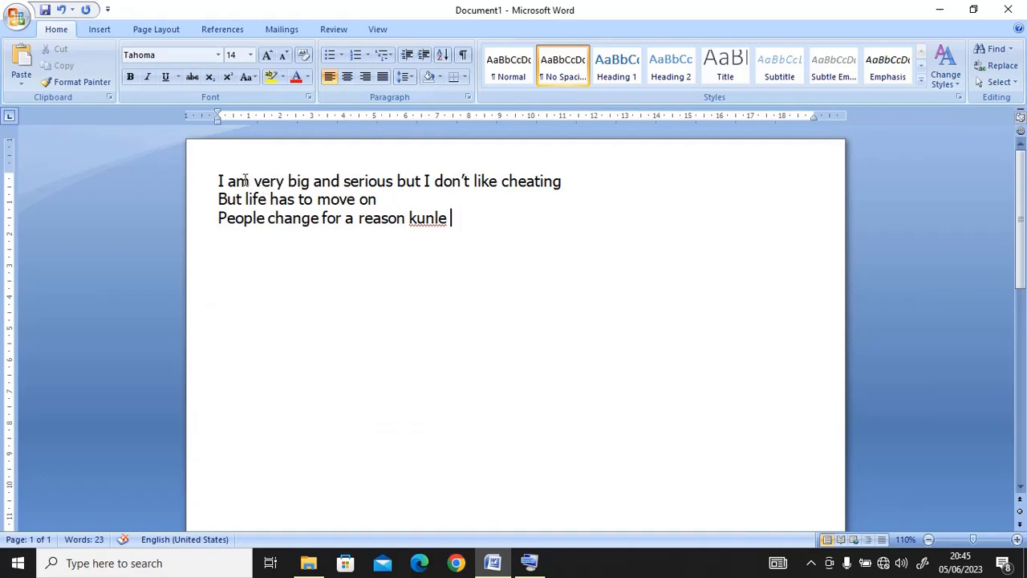
- Select the word "very" in the first line, clear the selection, and select the same word again
left_click_drag(256, 180, 286, 179)
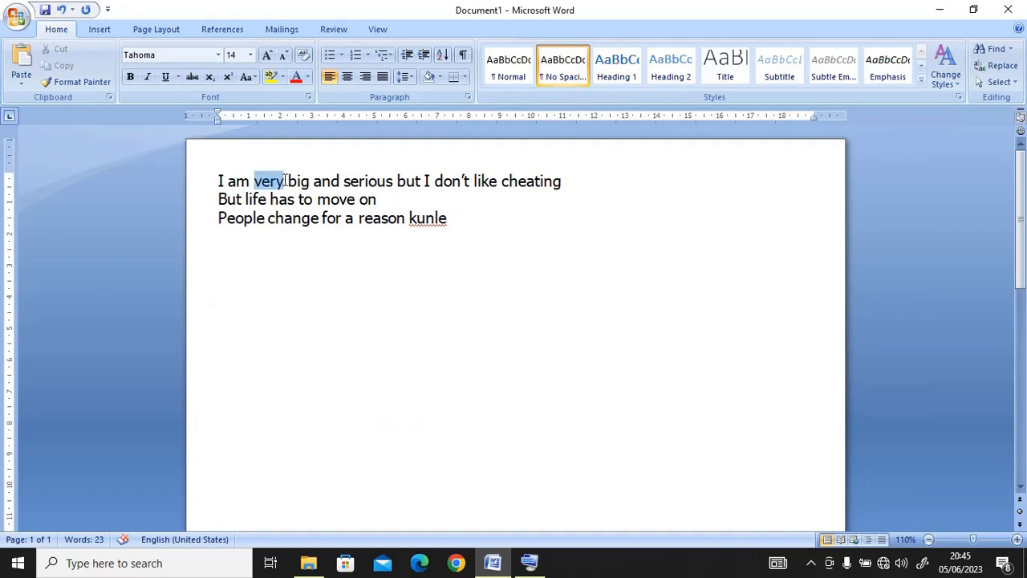
left_click(298, 199)
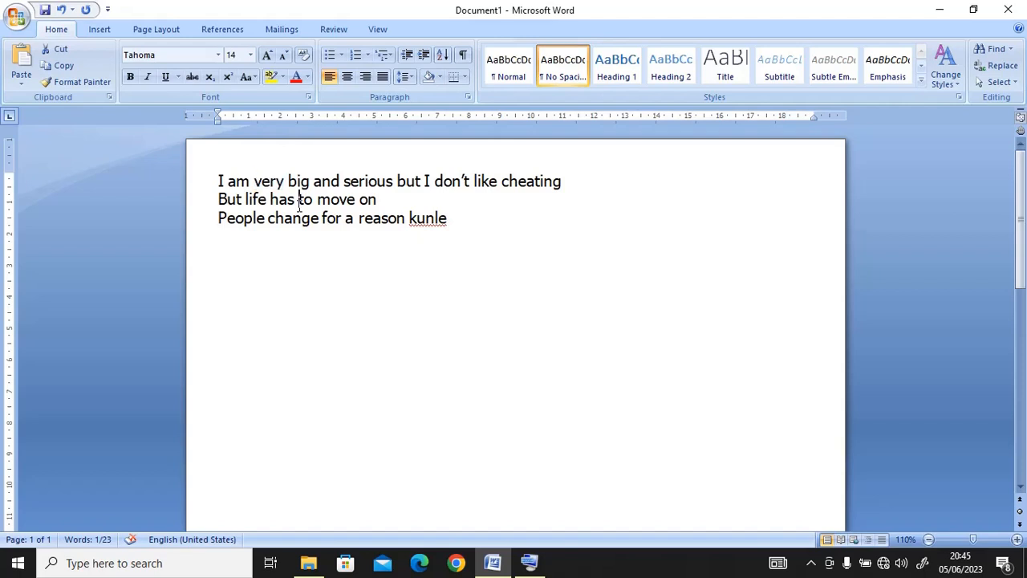
double_click(265, 180)
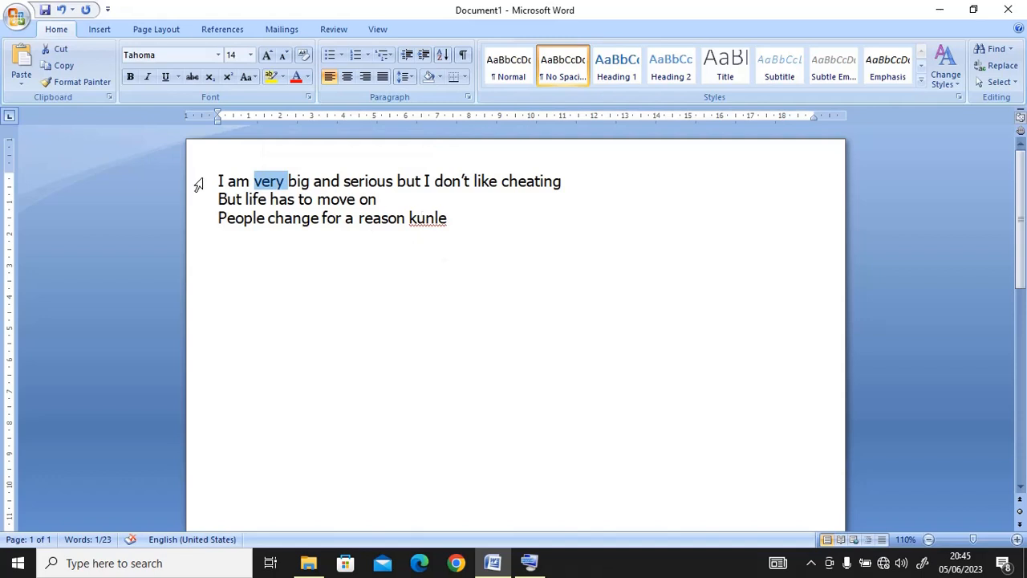
- Select all three lines of text and set their line spacing to 1.15
left_click_drag(218, 178, 404, 219)
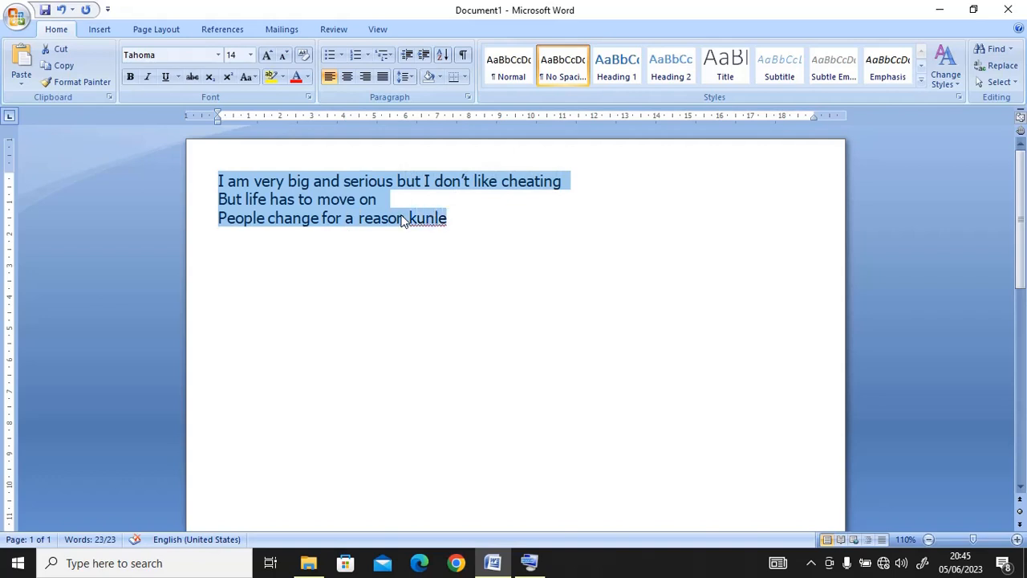
left_click(411, 74)
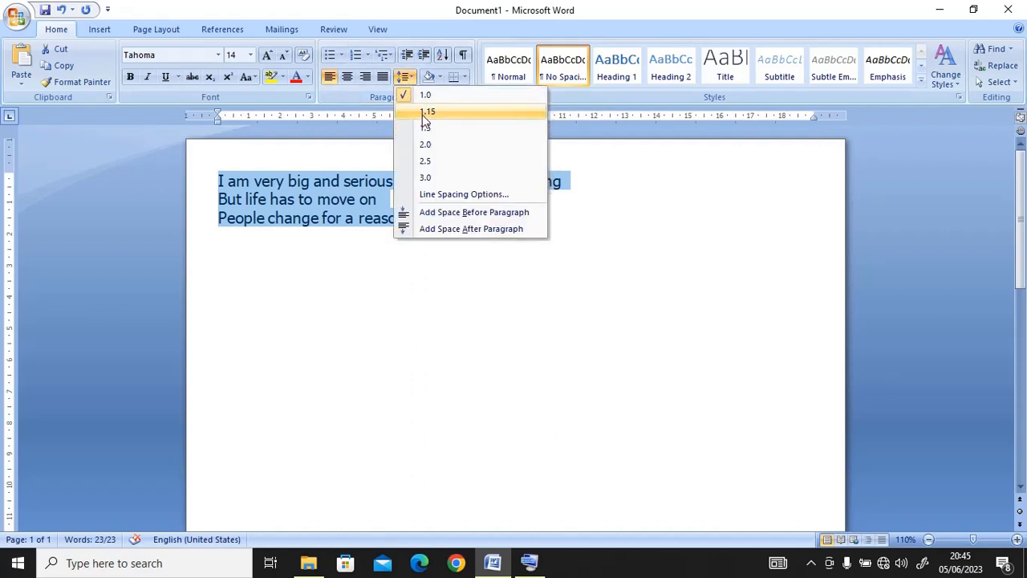
left_click(422, 115)
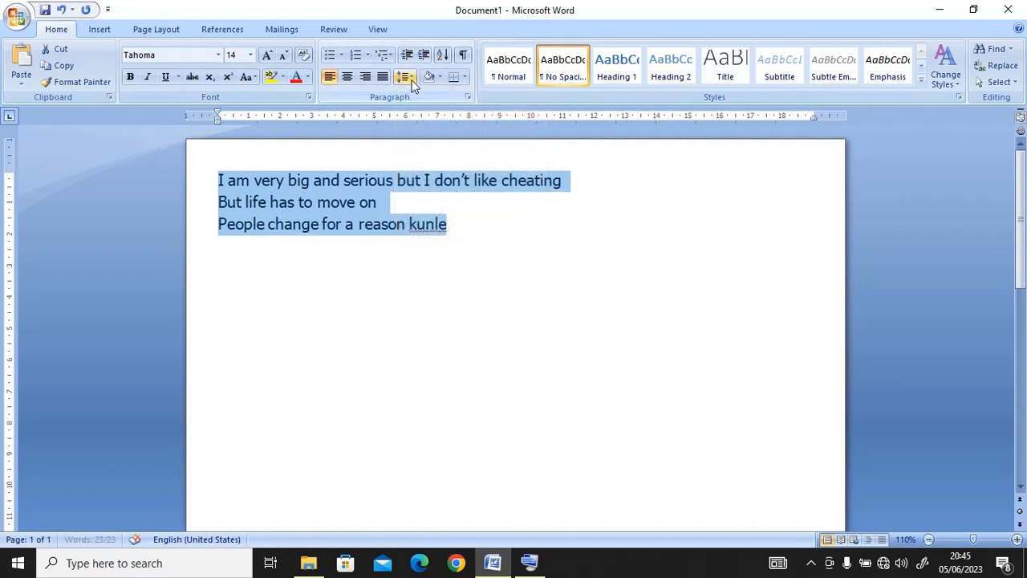
- Change the selected lines' spacing to 2.5 and return it to 1.15
left_click(411, 77)
left_click(422, 163)
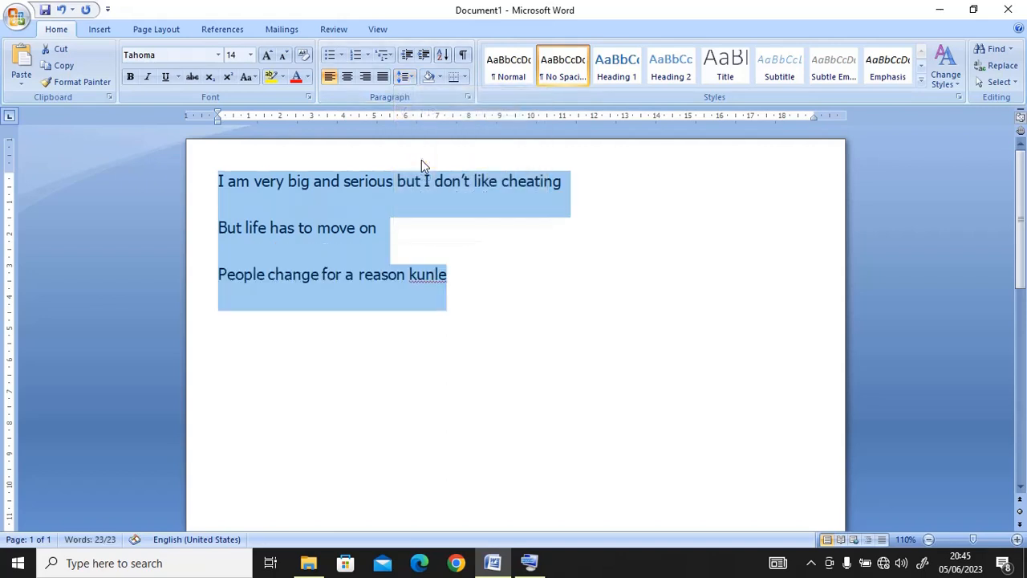
left_click(410, 74)
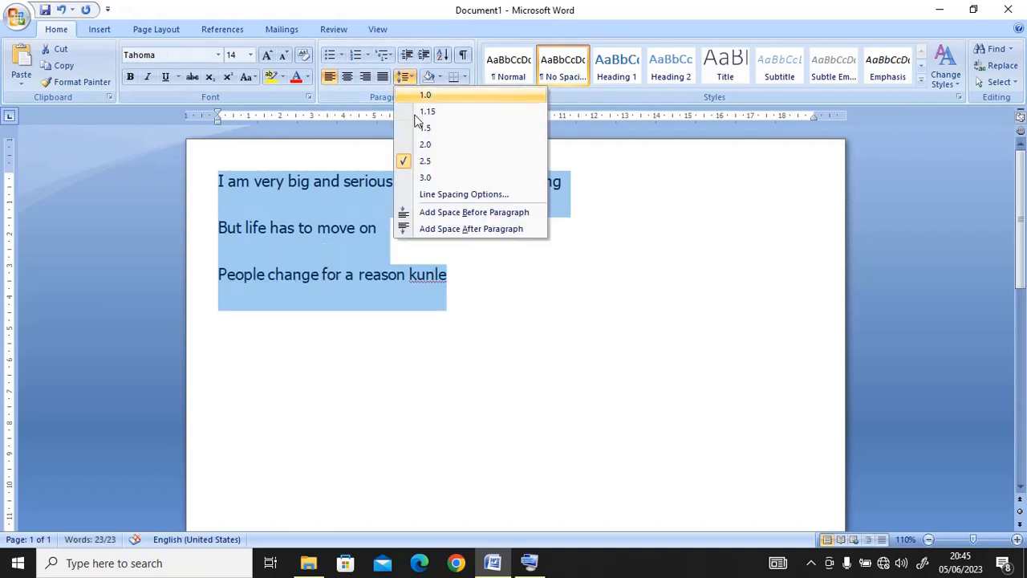
left_click(421, 97)
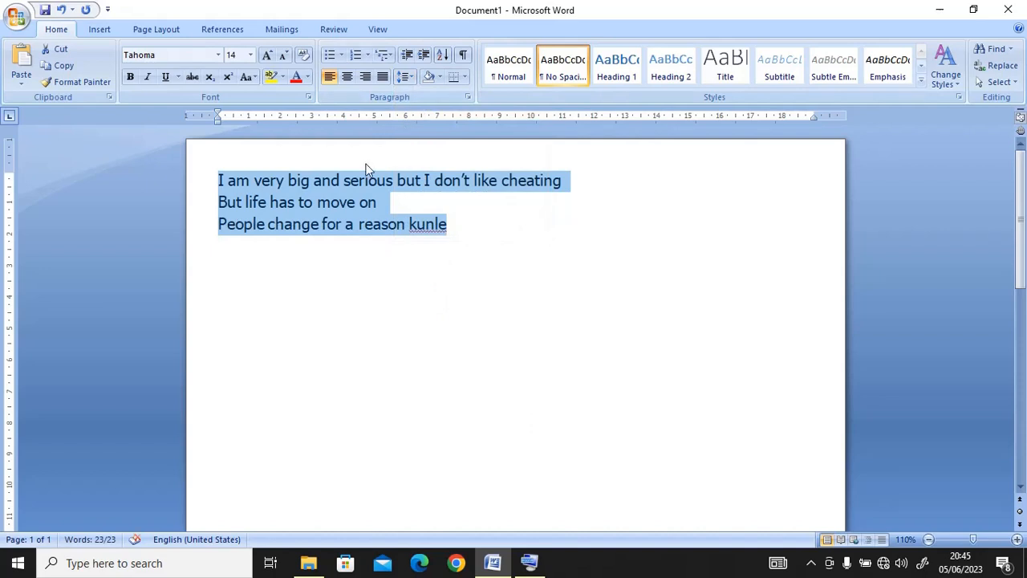
- Set the selected paragraphs' line spacing to Multiple at 1.3 in the Paragraph settings, apply it, and clear the selection
right_click(299, 188)
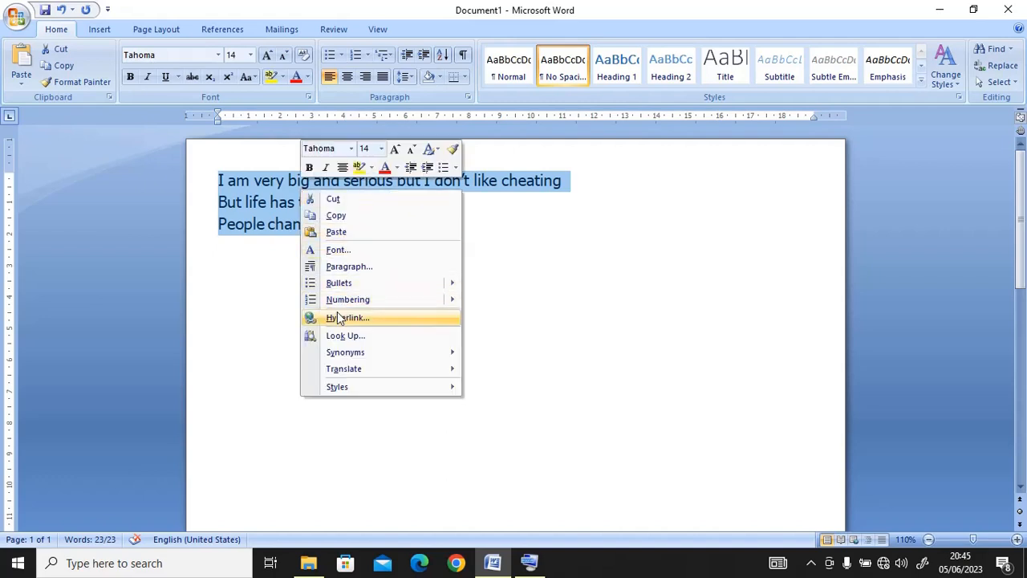
left_click(344, 268)
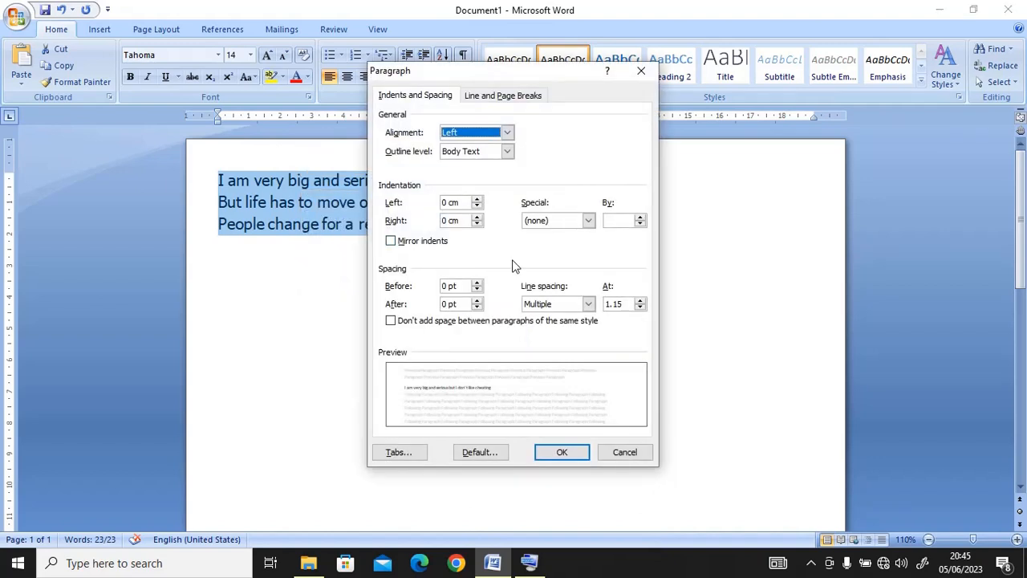
left_click(589, 304)
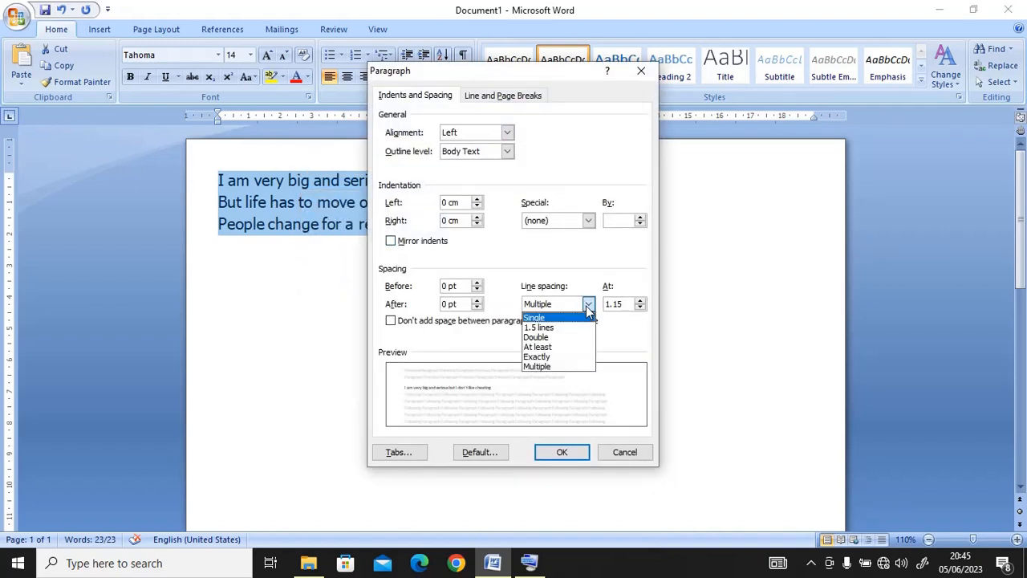
left_click(569, 330)
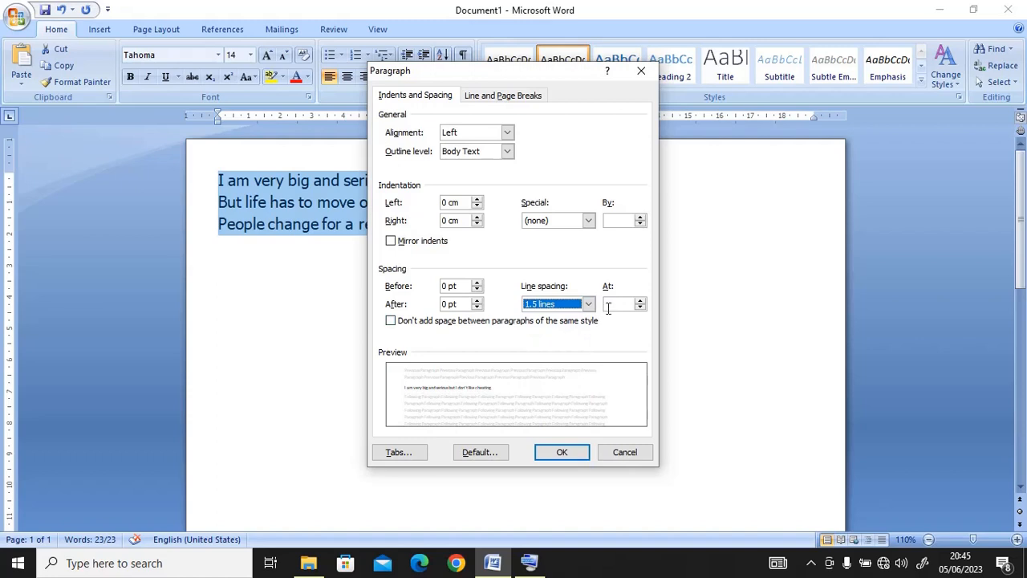
left_click(610, 304)
type("1.3")
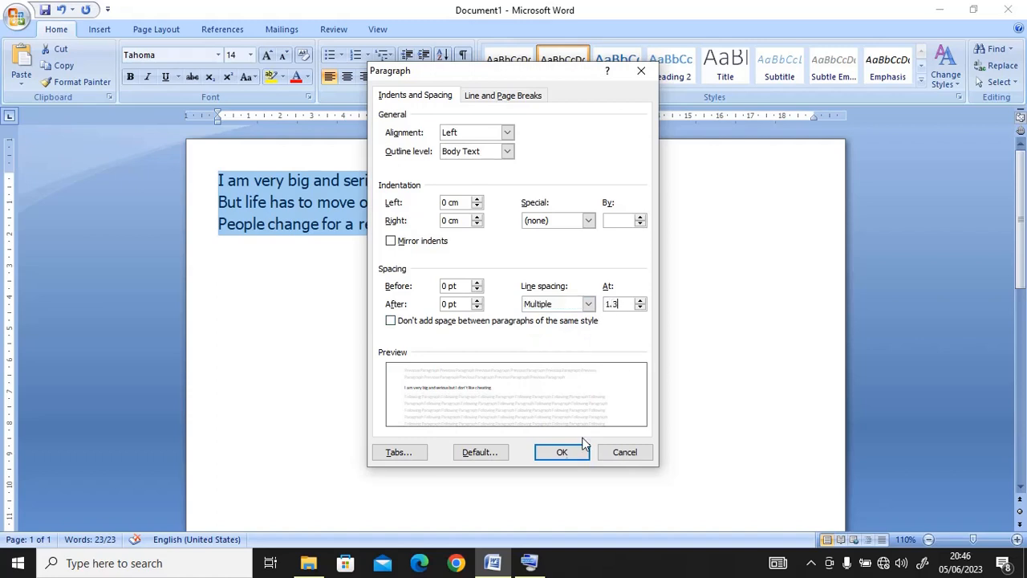
left_click(562, 452)
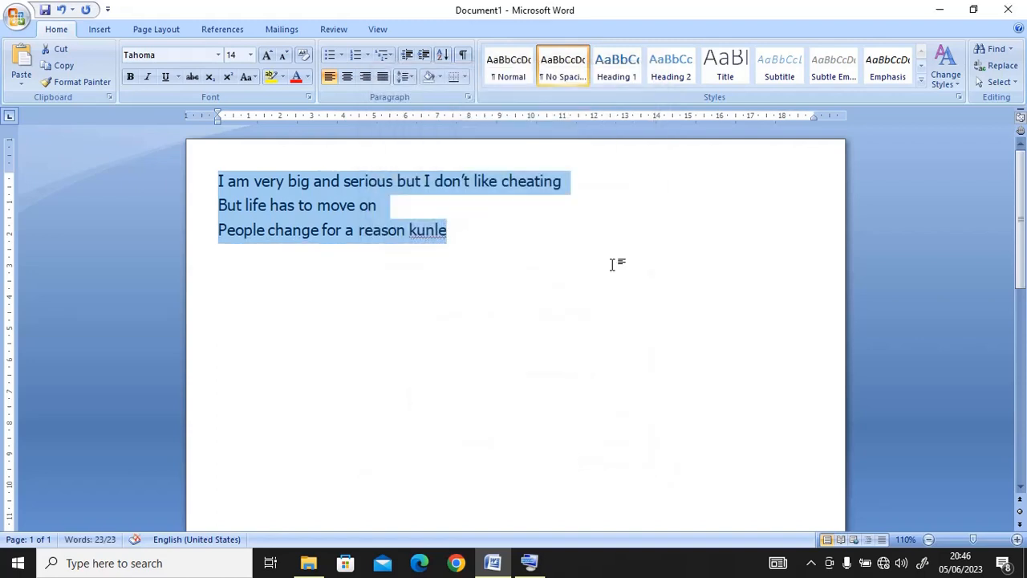
left_click(457, 236)
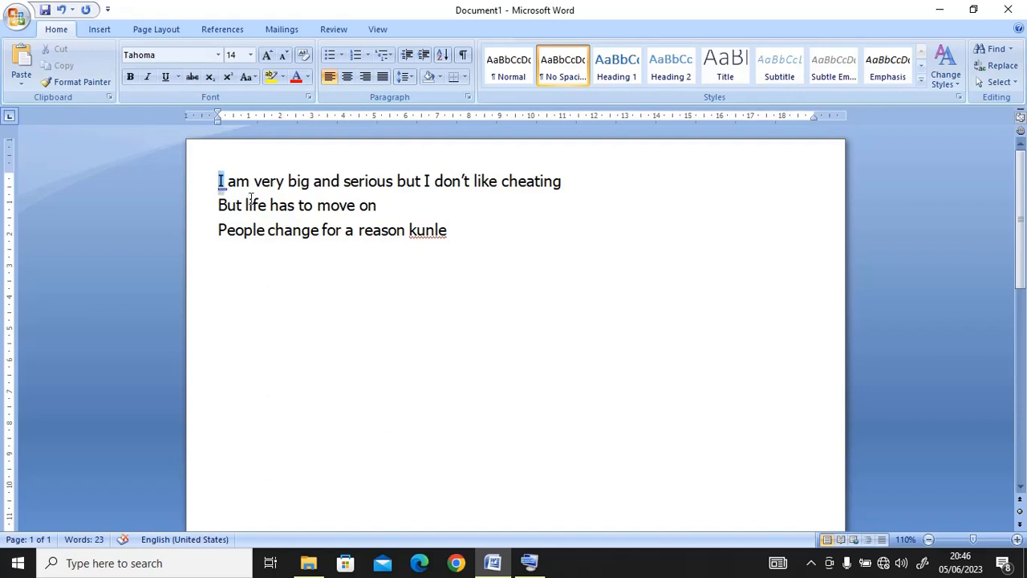
- Select all three lines of text and preview the a., b., c. numbering format without applying it
left_click_drag(220, 182, 400, 230)
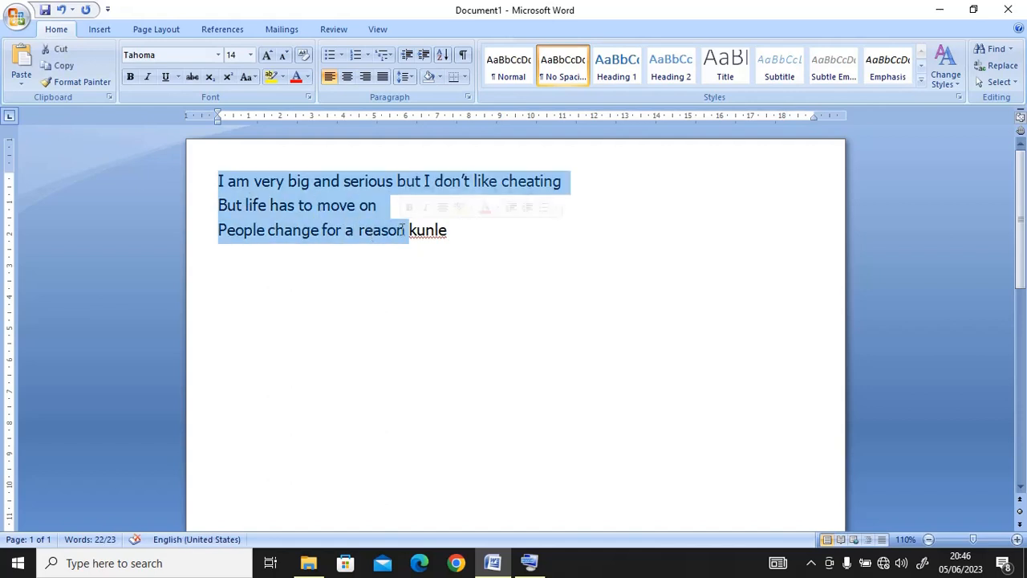
key("shift+Right")
key("shift+Right")
key("shift+Right")
key("shift+Right")
key("shift+Right")
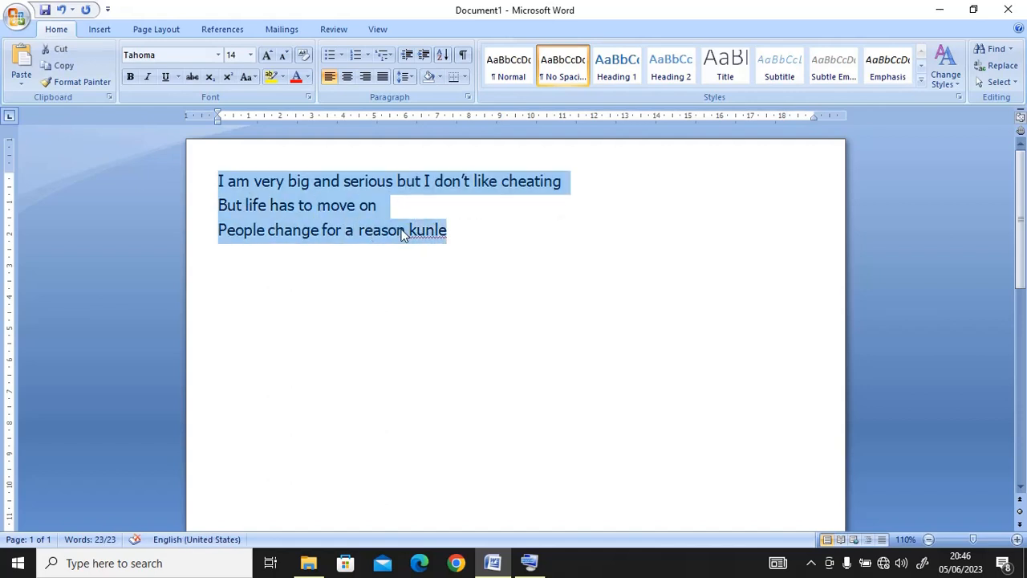
left_click(366, 61)
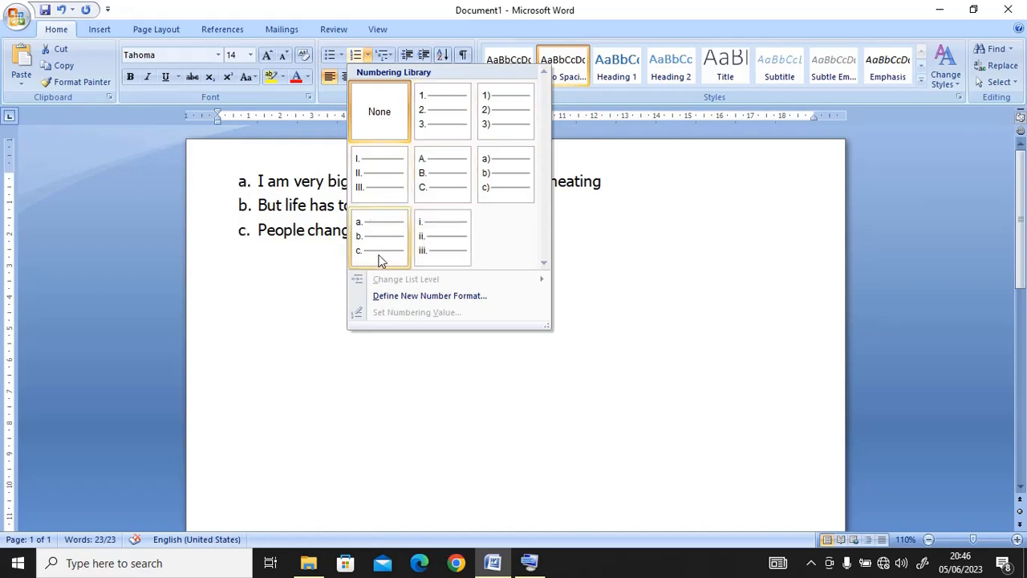
left_click(644, 225)
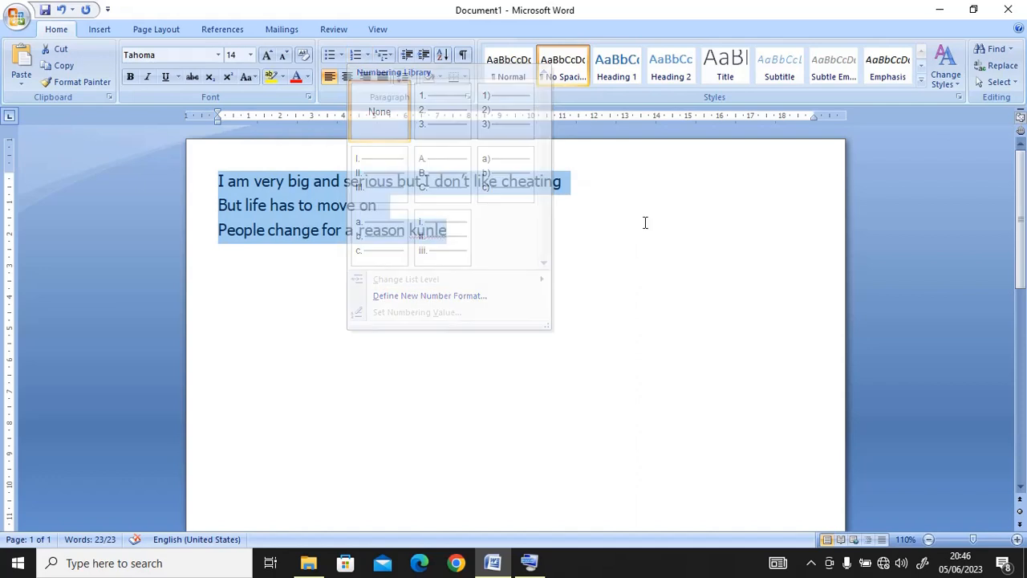
- Preview bullet styles on the three selected lines without applying one, and clear the selection
left_click(342, 58)
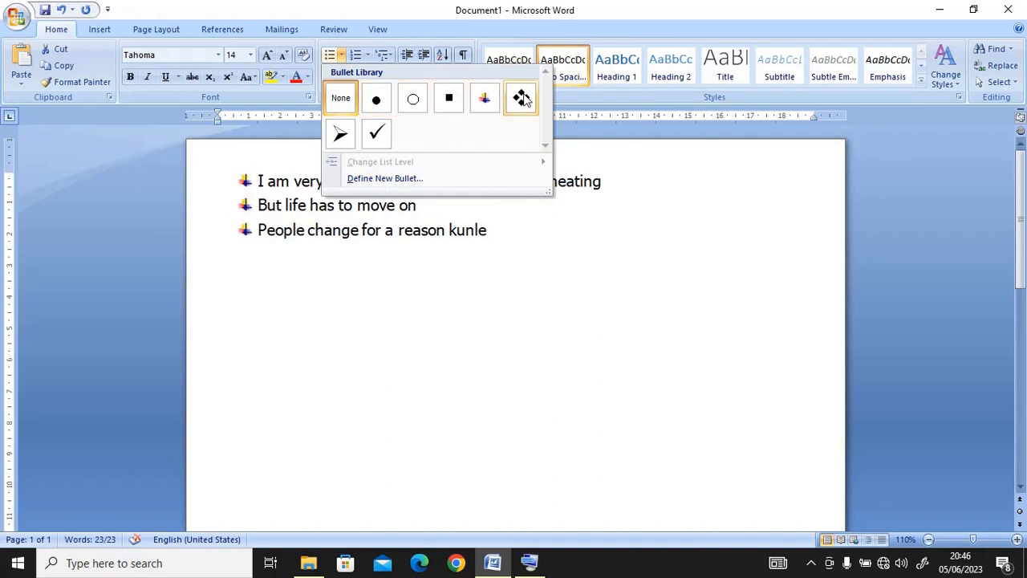
left_click(579, 233)
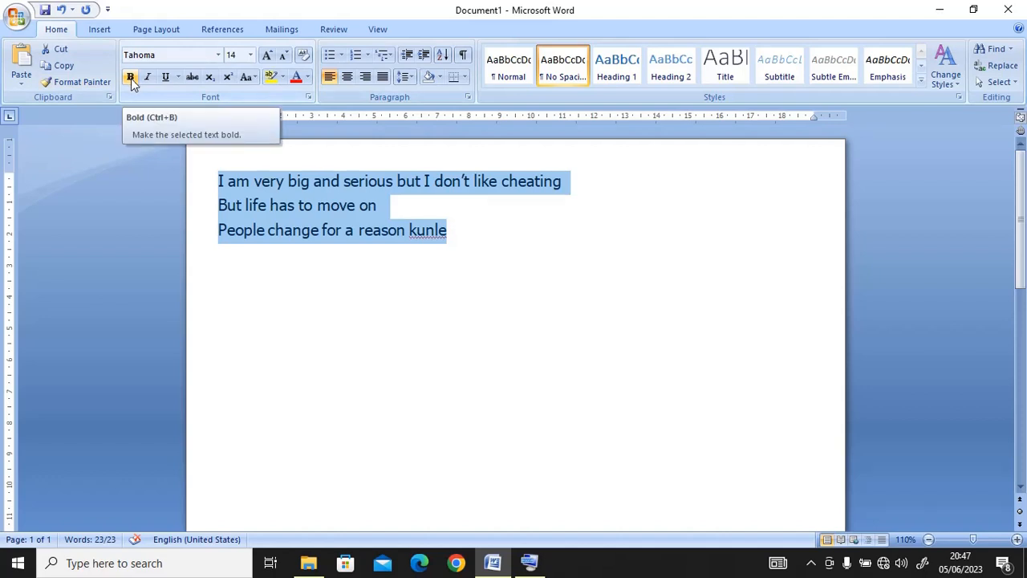
left_click(233, 185)
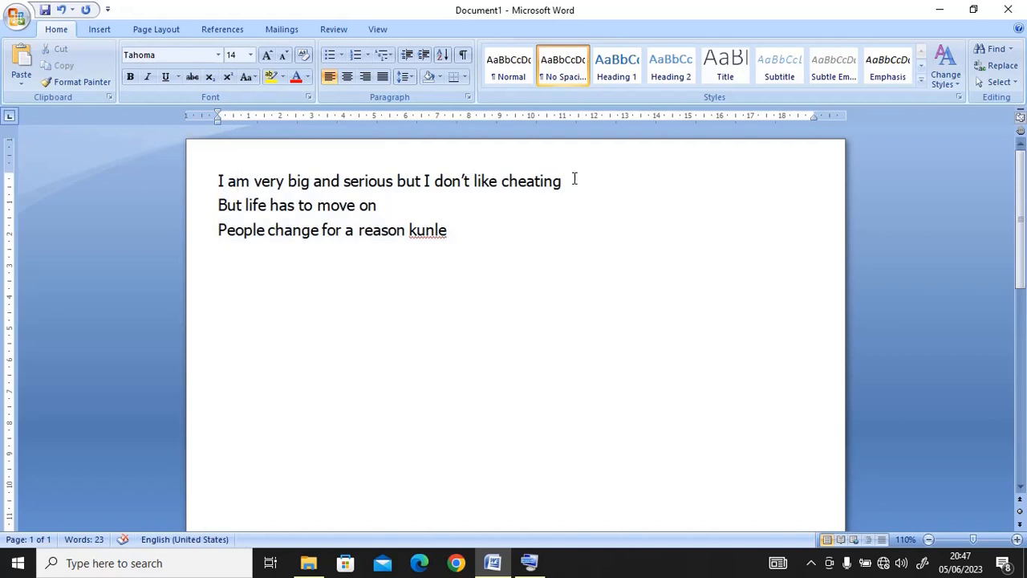
- Select the whole first line of text and make it bold, italic and underlined
left_click_drag(564, 179, 429, 188)
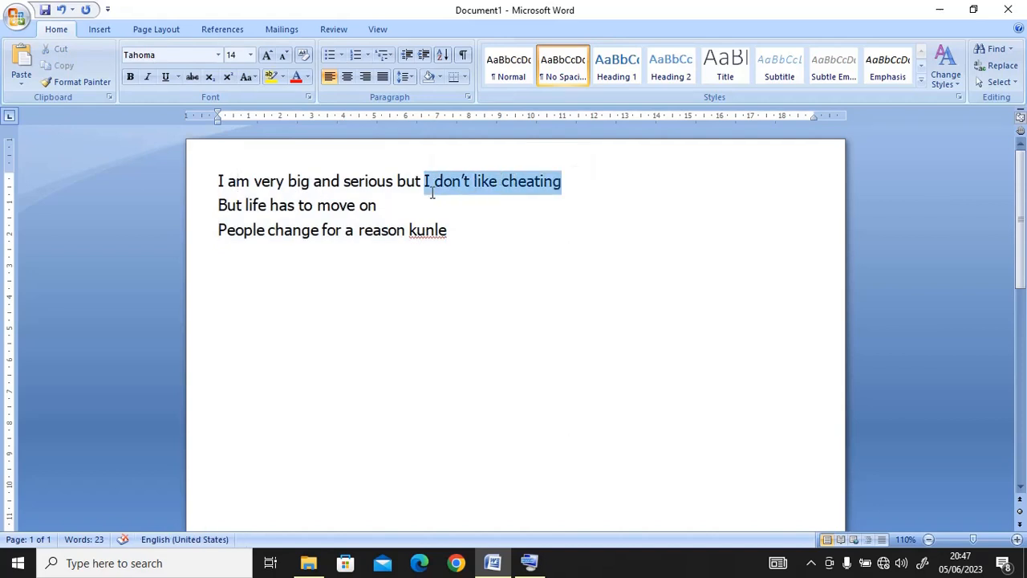
key("shift+Left")
key("shift+Left")
key("shift+Left")
key("shift+Left")
key("shift+Left")
key("shift+Left")
key("shift+Left")
key("shift+Left")
key("shift+Left")
key("shift+Left")
key("shift+Left")
key("shift+Left")
key("shift+Left")
key("shift+Left")
key("shift+Left")
key("shift+Left")
key("shift+Left")
key("shift+Left")
key("shift+Left")
key("shift+Left")
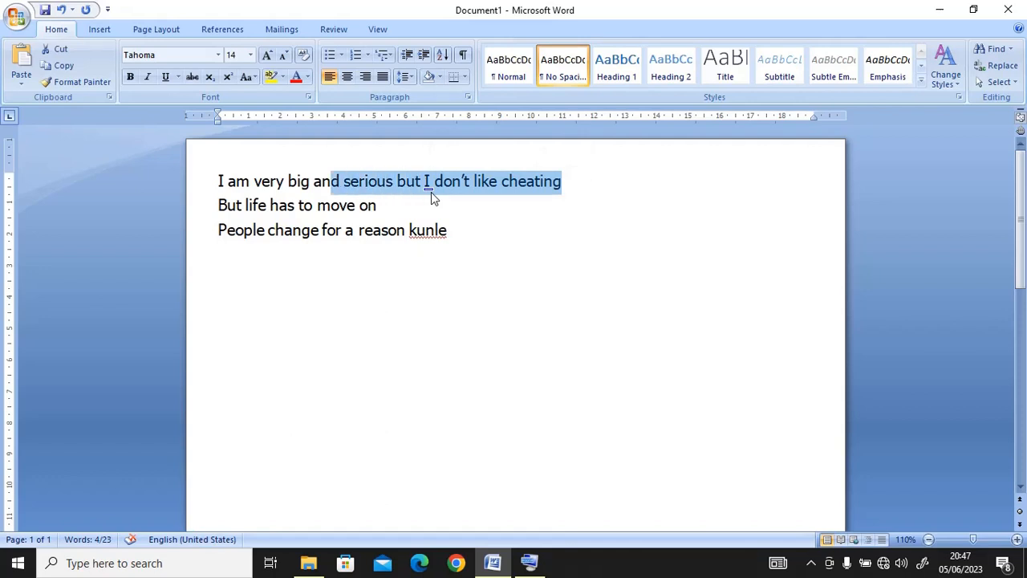
triple_click(431, 192)
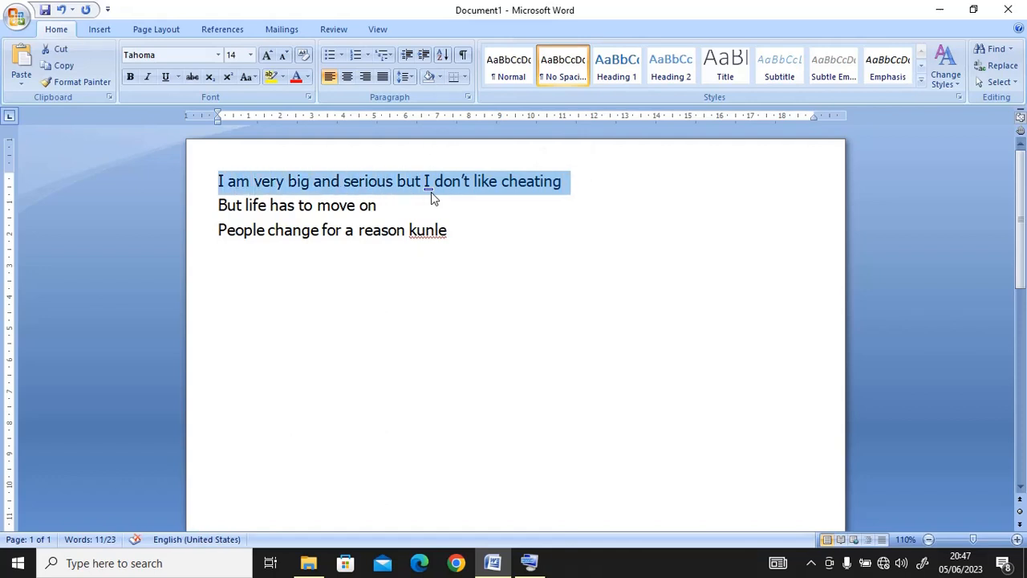
left_click(128, 79)
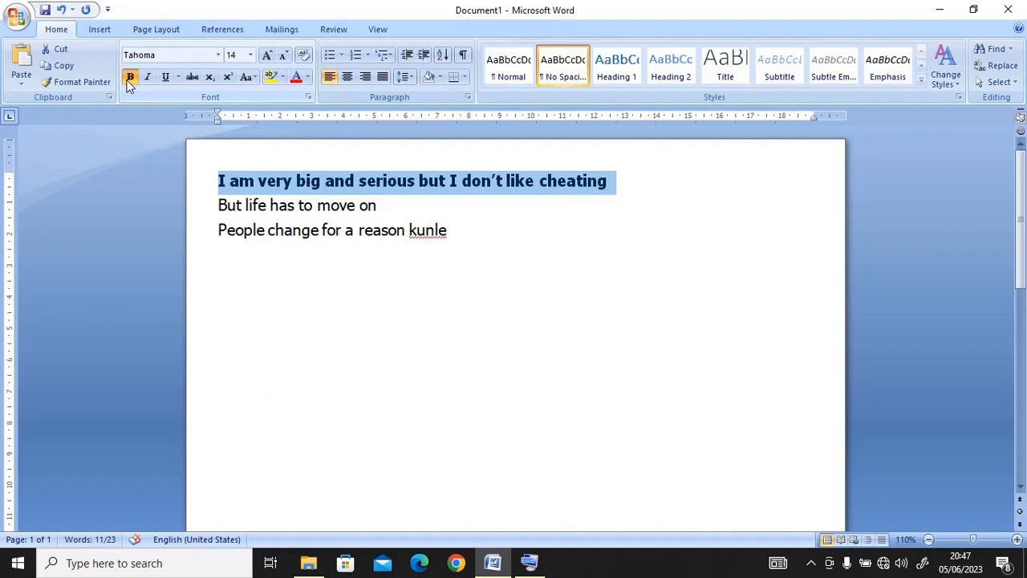
left_click(146, 77)
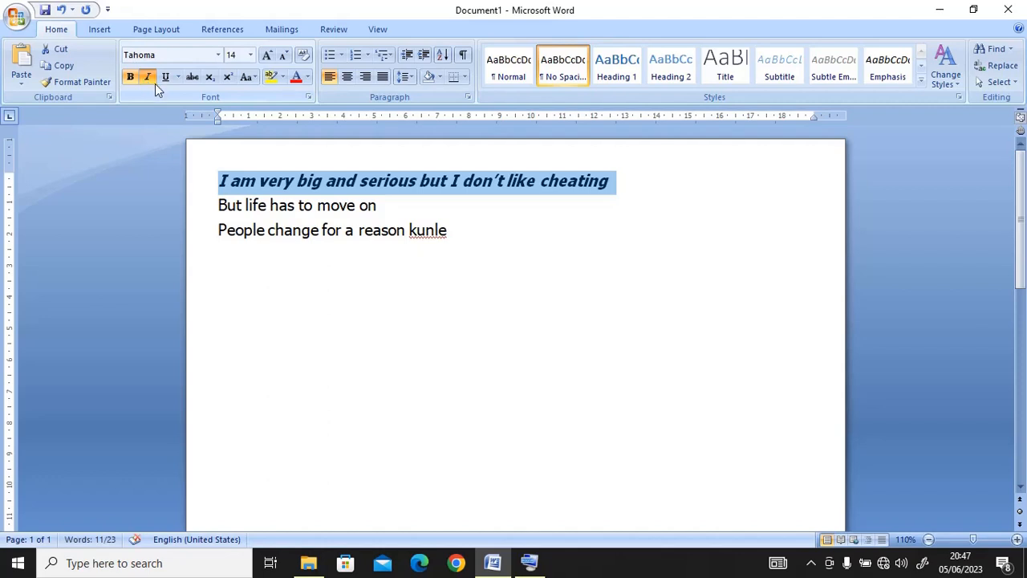
left_click(166, 79)
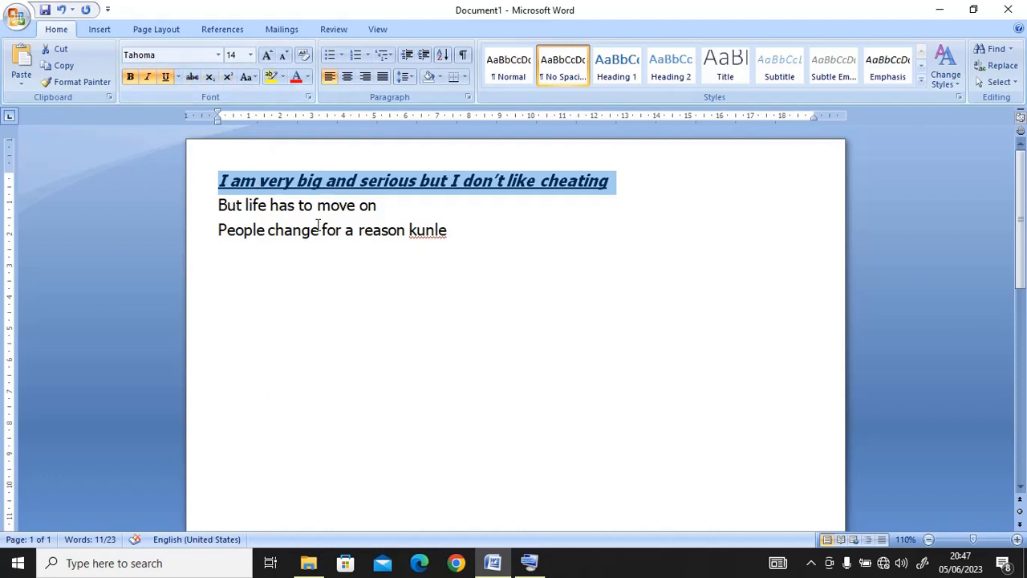
- Add 510 on a new line below the text, format the 10 as subscript, and change it to superscript
left_click(449, 241)
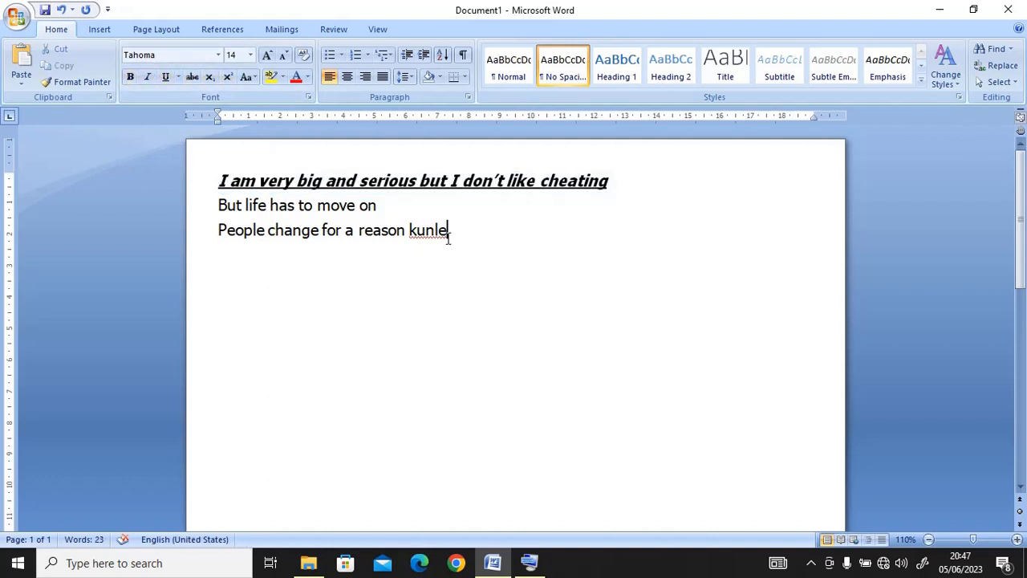
key("Return")
type("510")
key("shift+Left")
key("shift+Left")
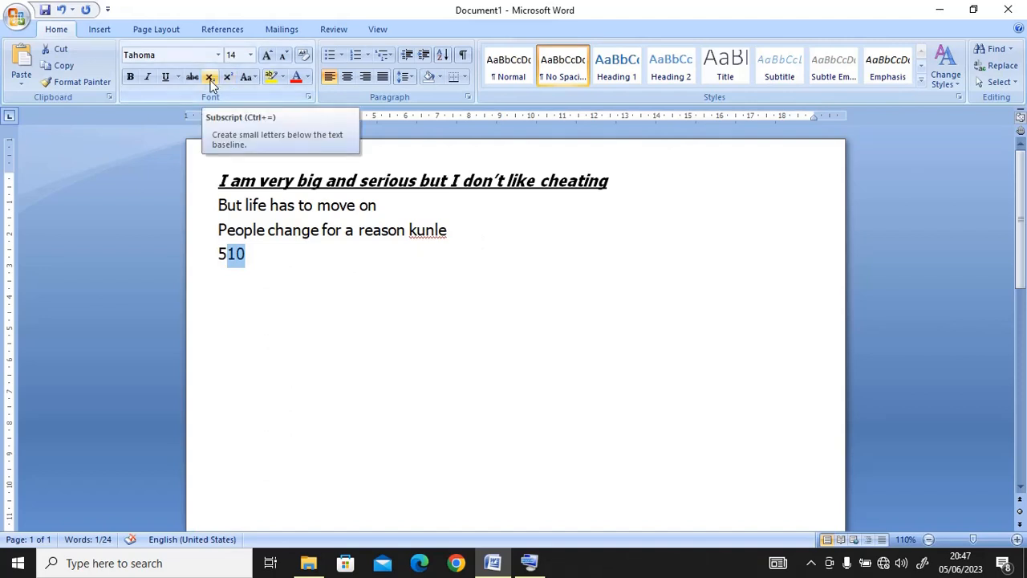
left_click(210, 78)
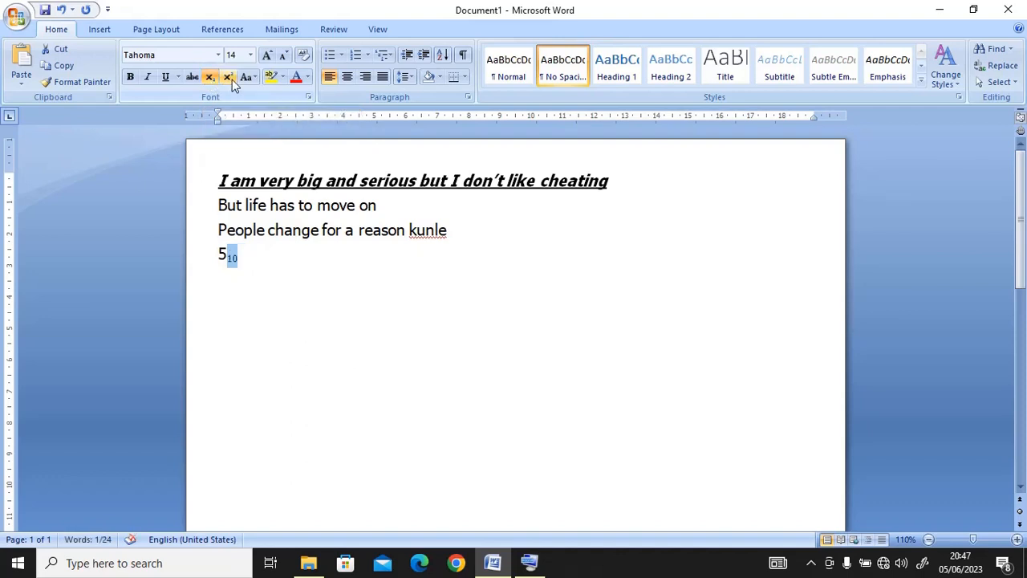
left_click(231, 80)
left_click(232, 79)
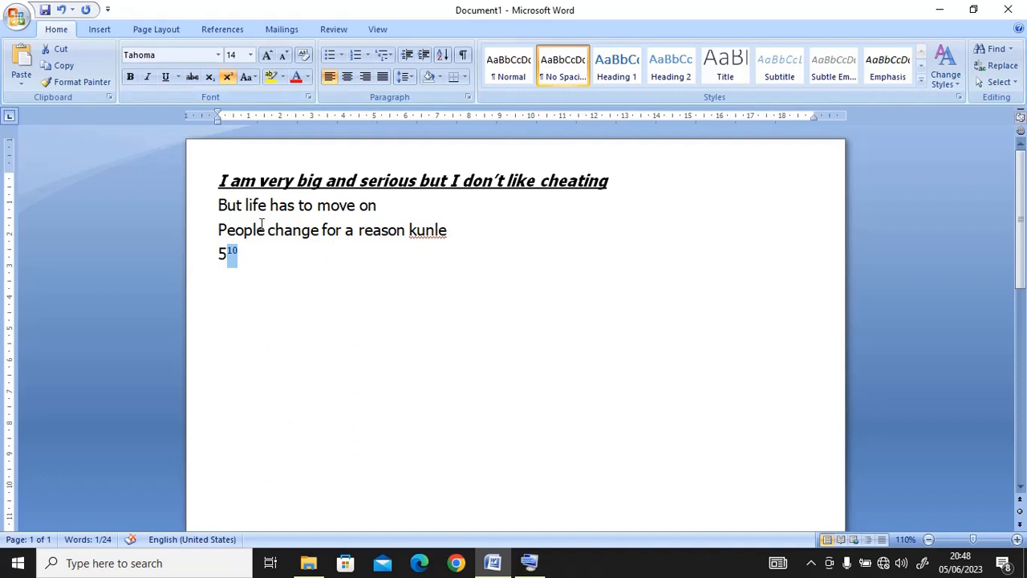
- Apply a standard font colour to the superscript 10 and return it to Automatic
left_click(309, 78)
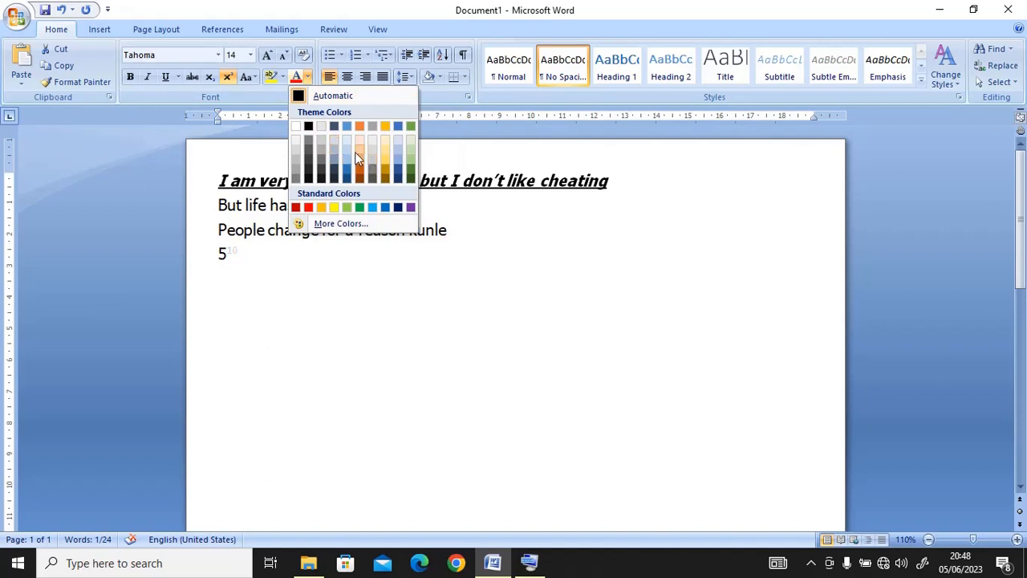
left_click(397, 207)
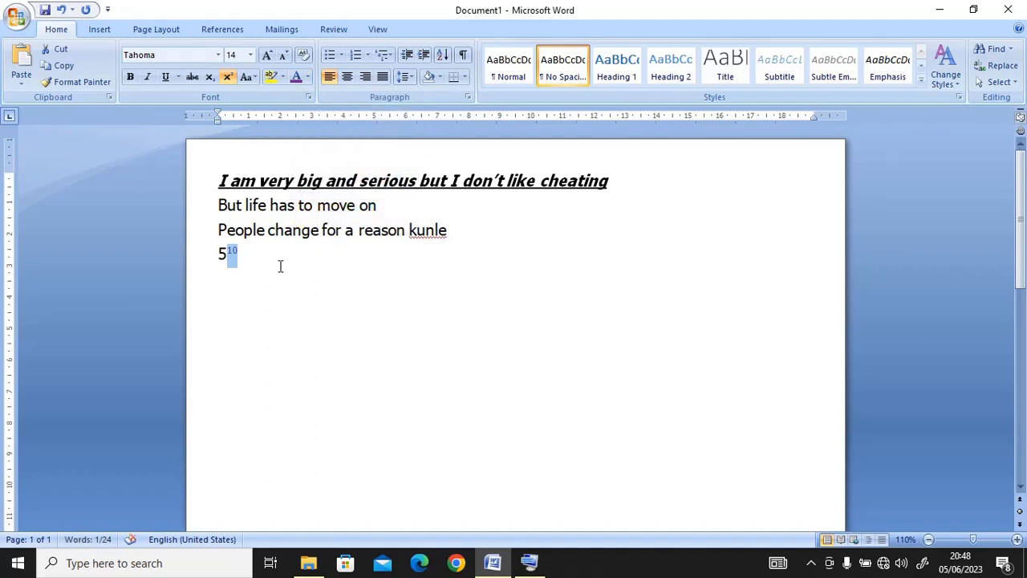
left_click(307, 77)
left_click(298, 99)
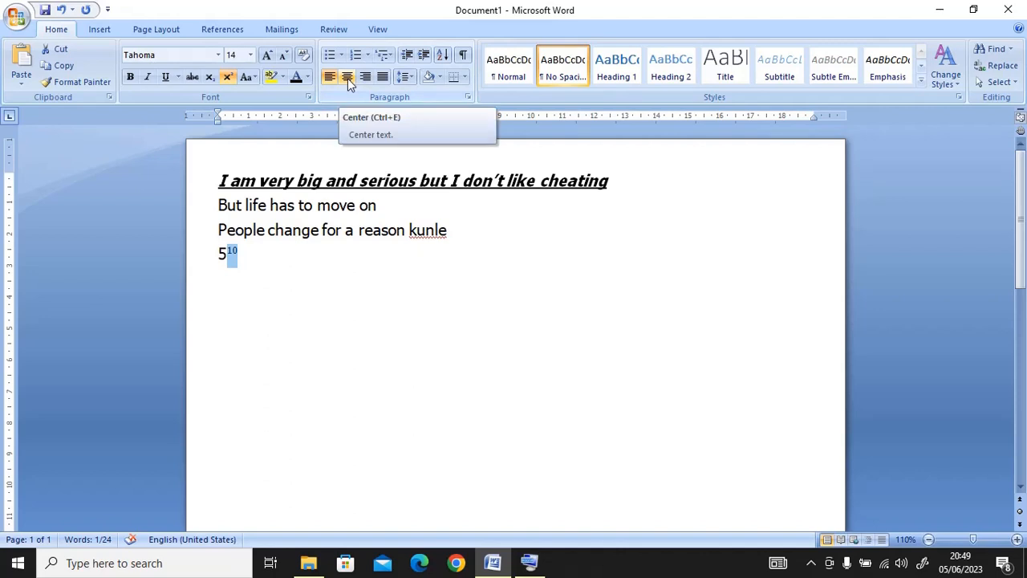
- Centre the third line of text, right-align it, and finally justify it
left_click(220, 232)
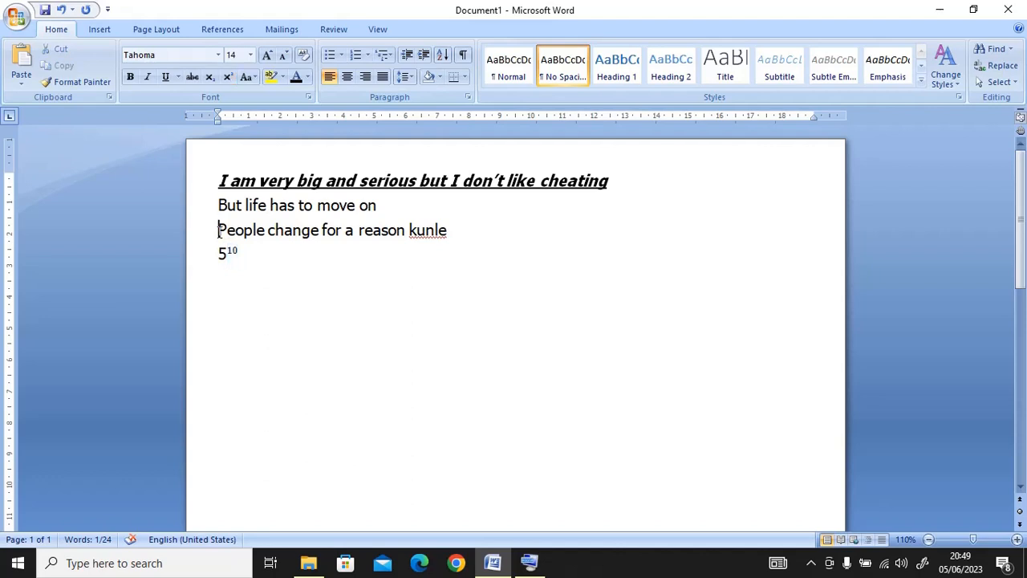
left_click(346, 77)
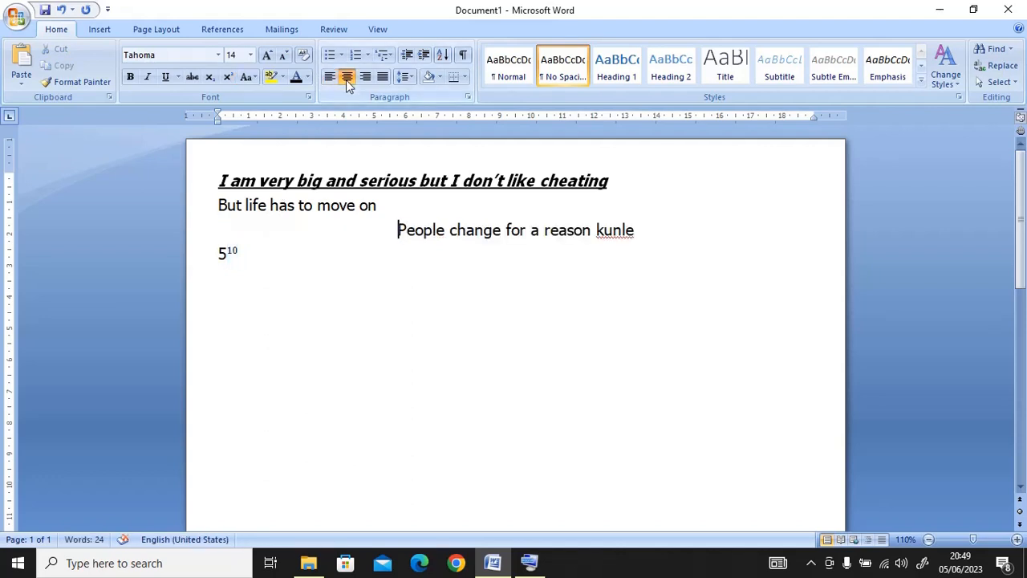
left_click(364, 77)
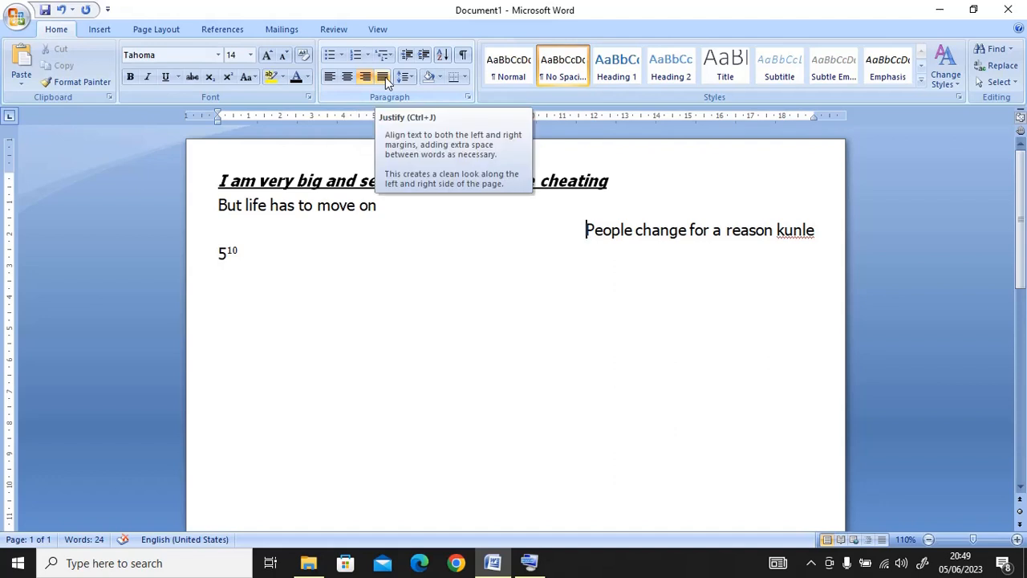
left_click(385, 77)
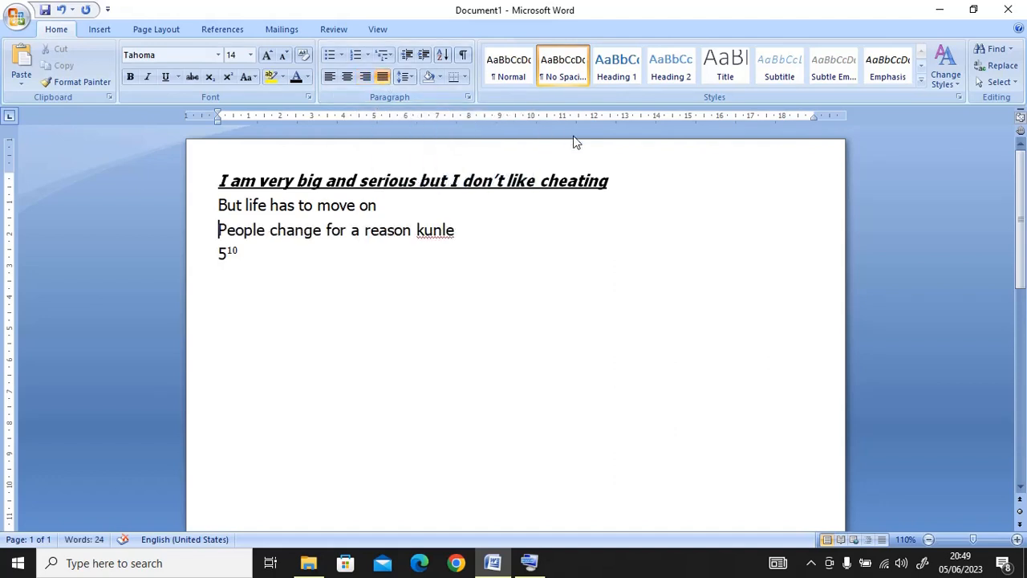
- Preview the available style sets on the document without applying one
left_click(947, 80)
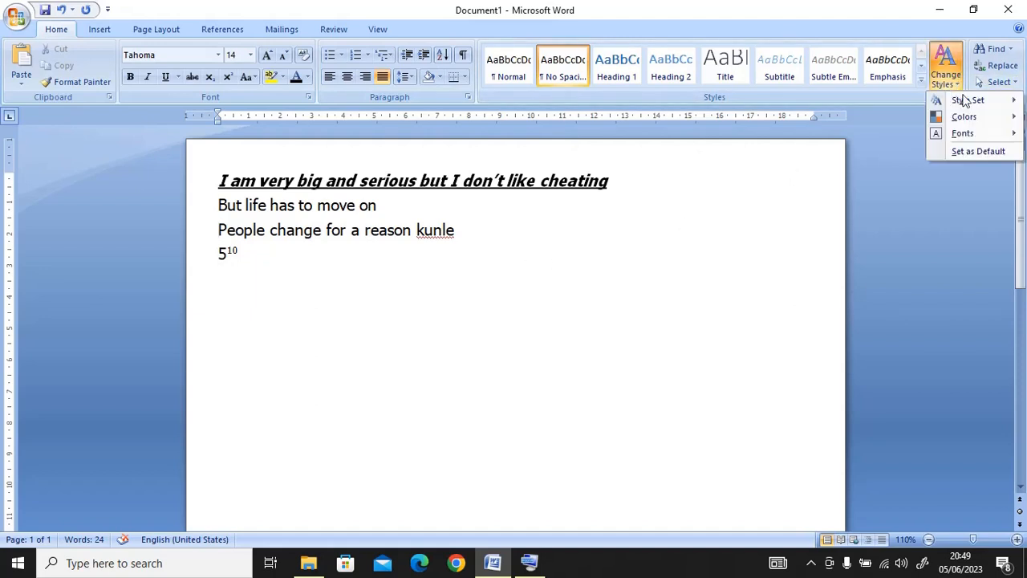
mouse_move(967, 100)
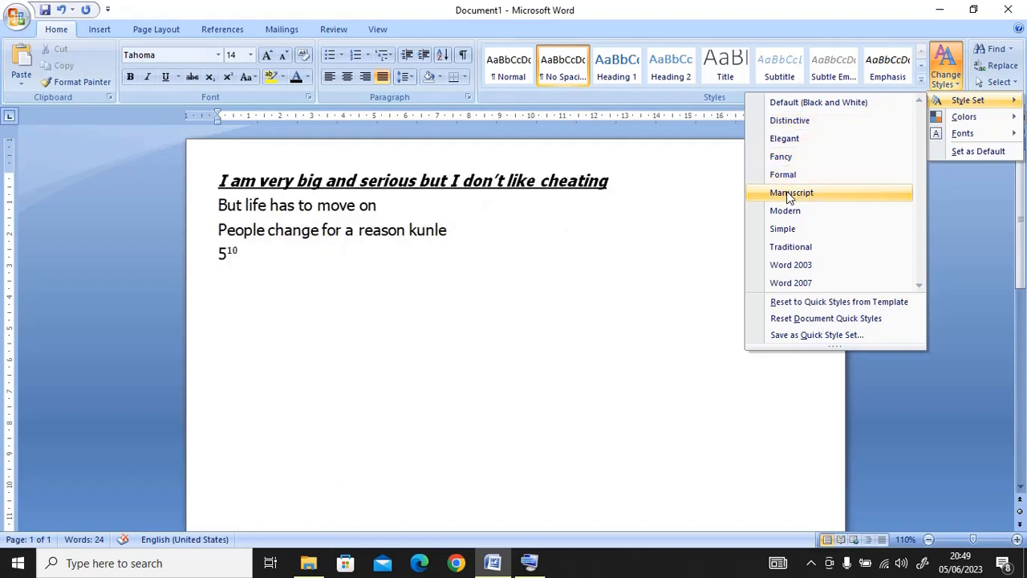
left_click(640, 202)
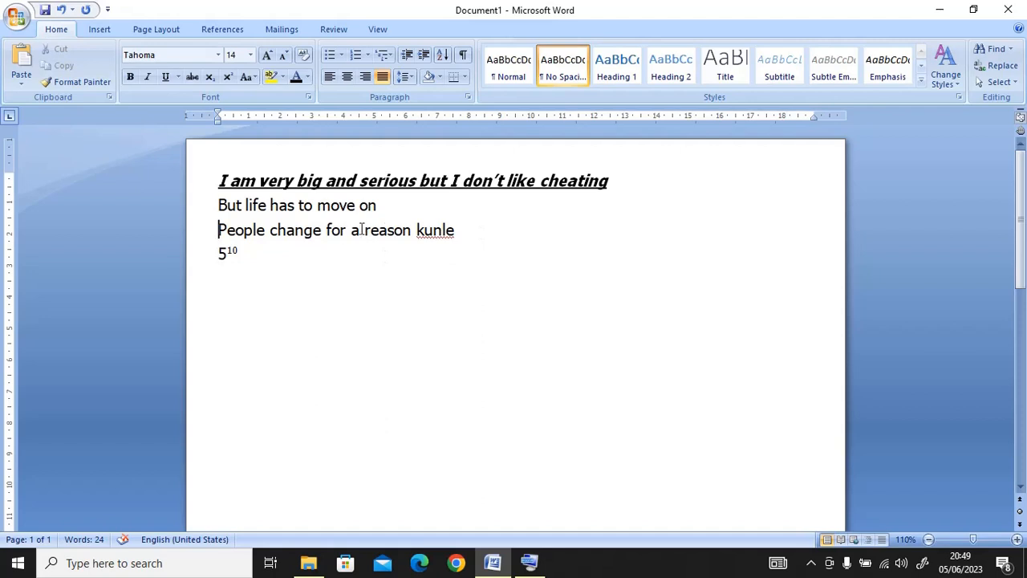
- Draw an isosceles triangle about 2.7 cm high and 2 cm wide below the text
left_click(100, 30)
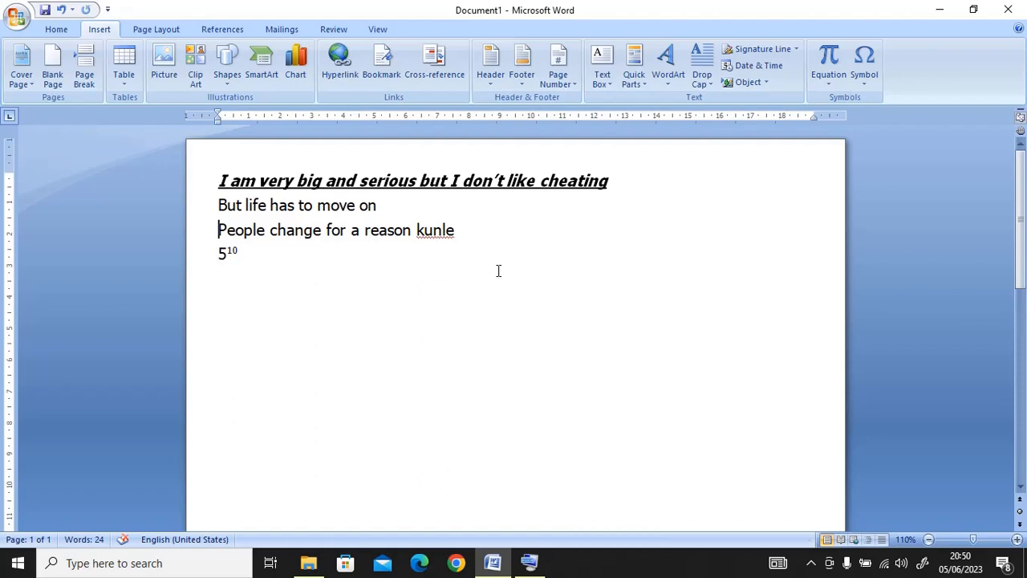
left_click(224, 80)
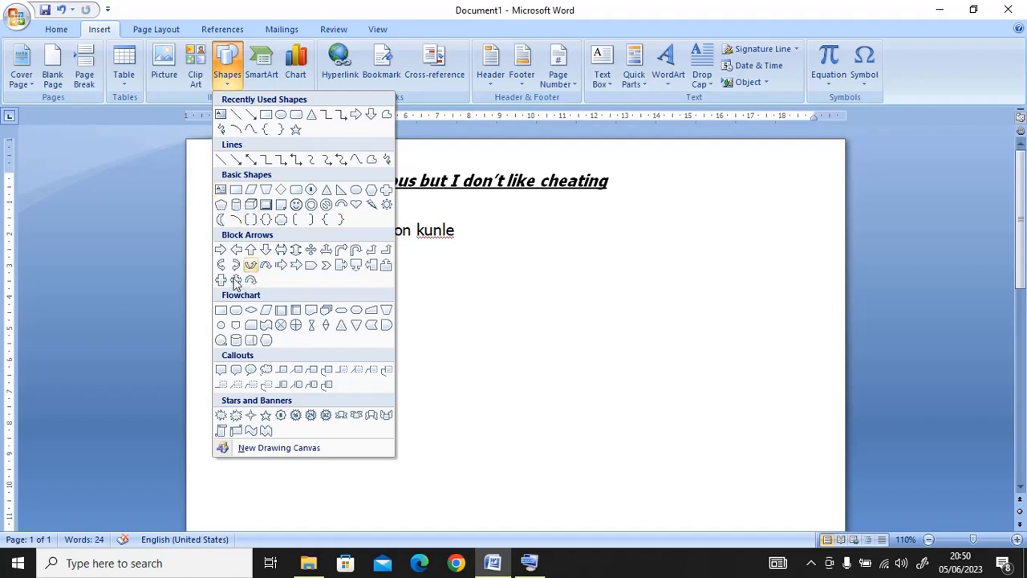
left_click(311, 115)
mouse_move(426, 279)
left_mouse_down()
mouse_move(514, 394)
mouse_move(491, 364)
left_mouse_up()
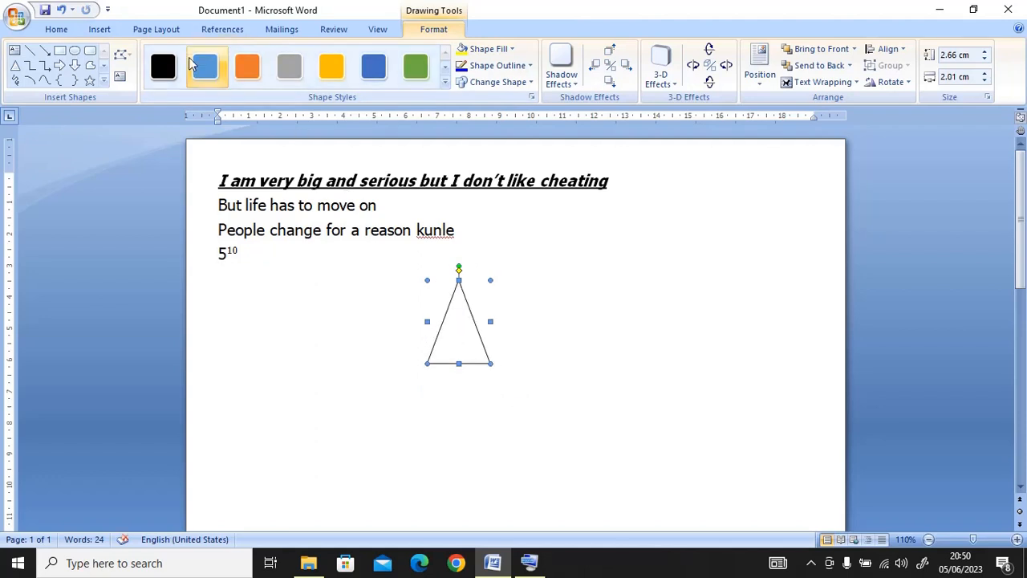
- Apply the black shape style to the triangle and remove its shadow effect
left_click(166, 64)
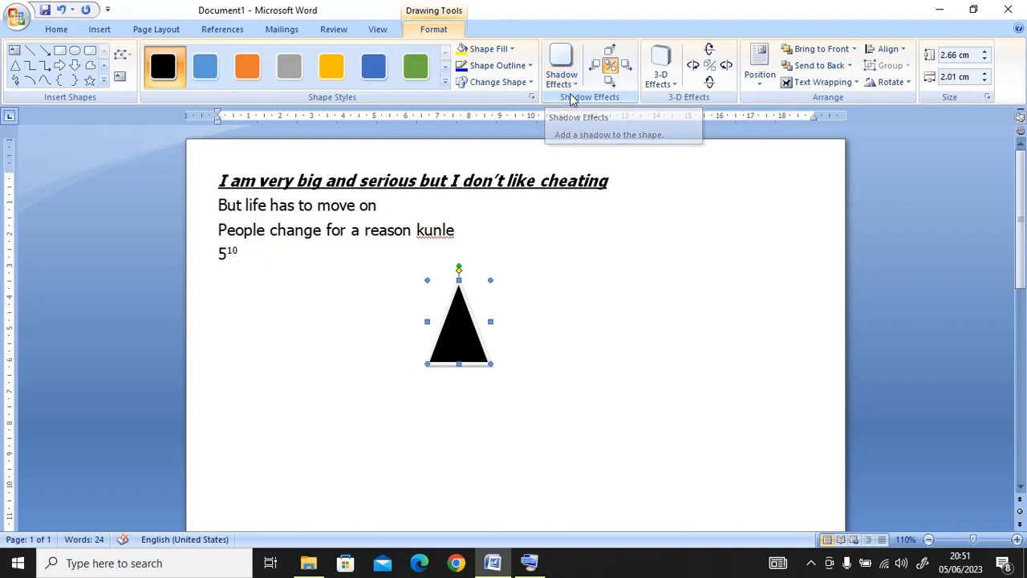
left_click(570, 86)
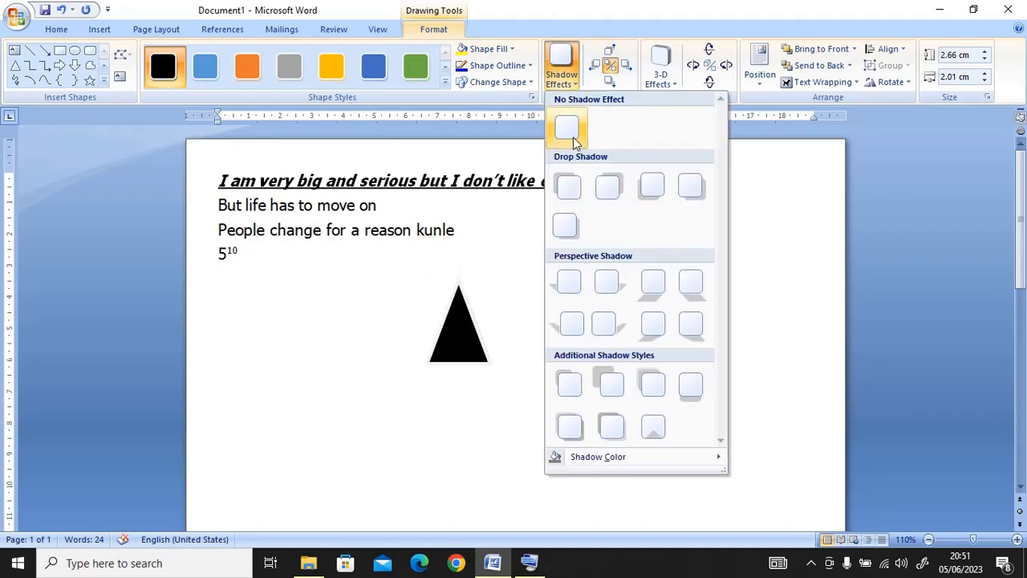
left_click(572, 133)
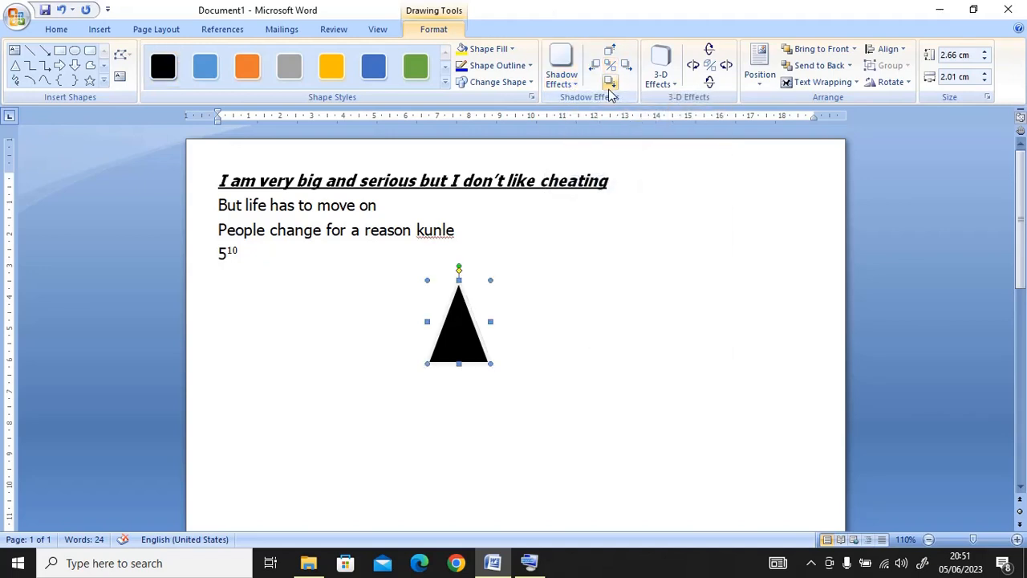
- Look through the 3-D effects and fill options for the triangle without changing it
left_click(673, 83)
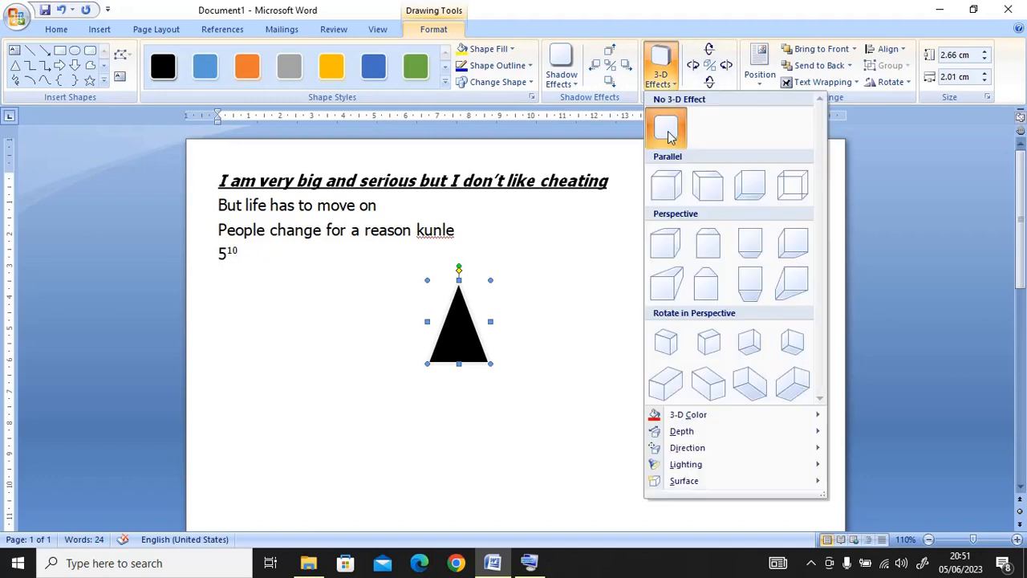
left_click(469, 313)
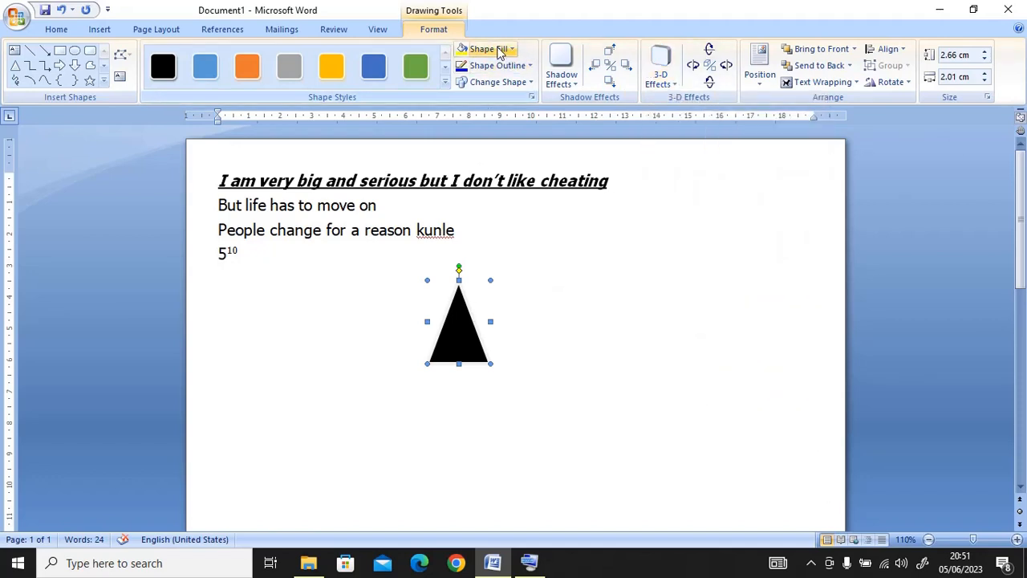
left_click(499, 52)
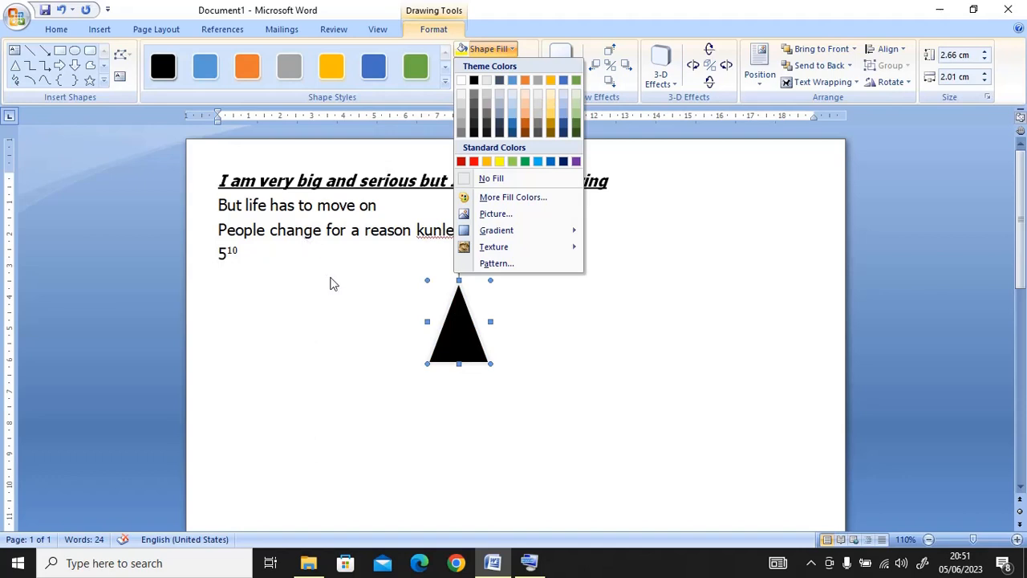
left_click(338, 321)
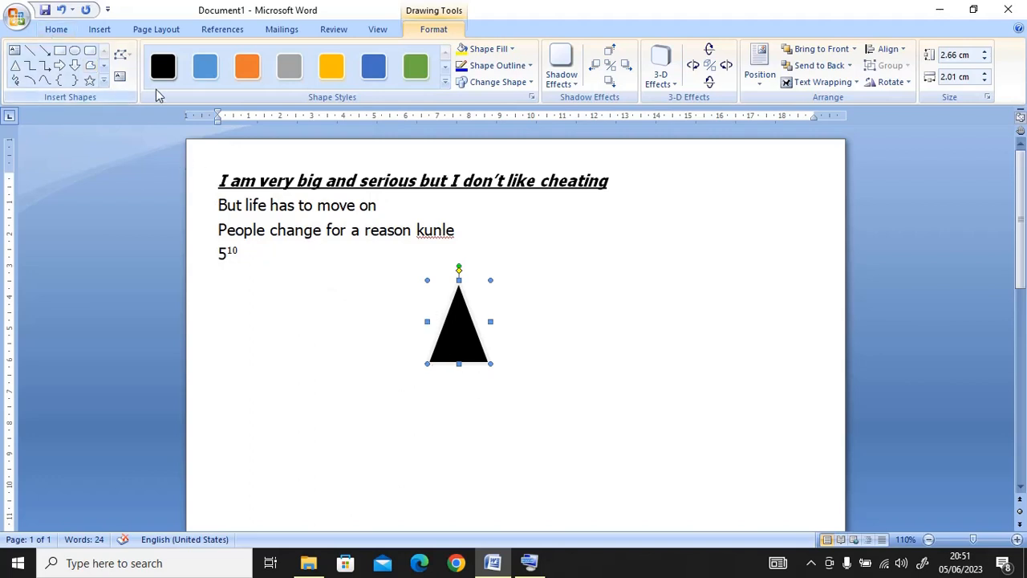
left_click(63, 30)
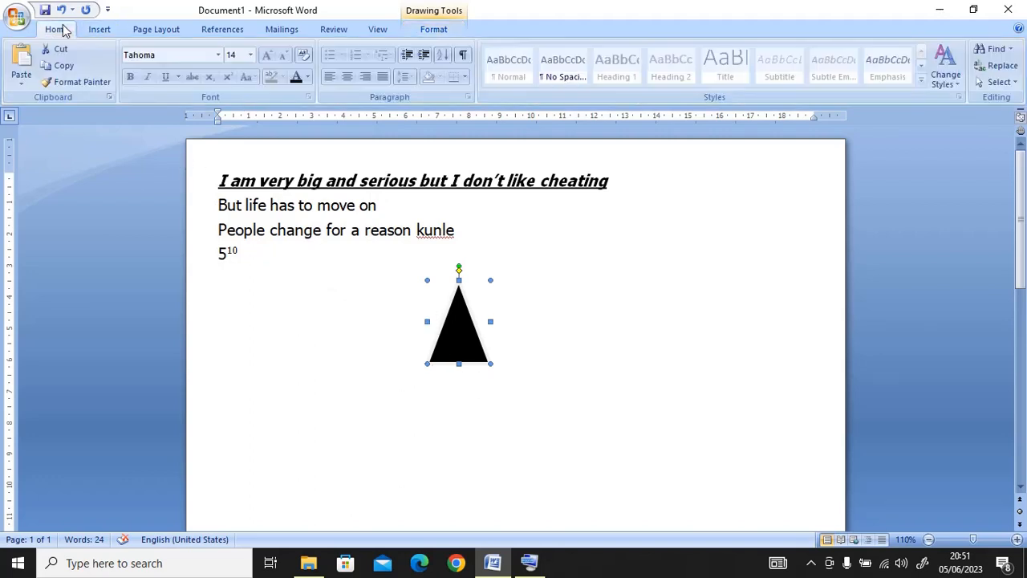
left_click(100, 31)
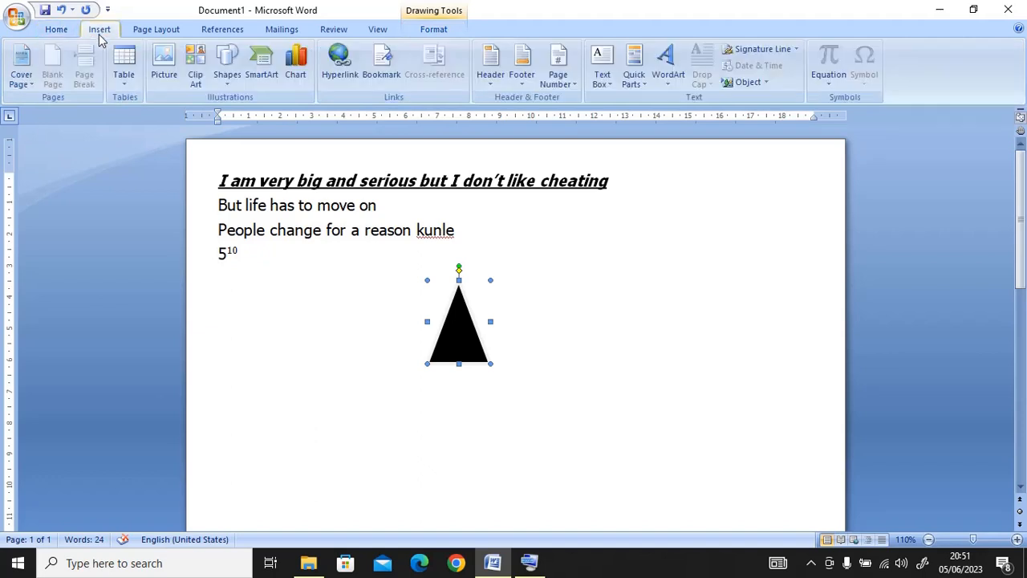
- Draw an ellipse about 2.7 cm high and 4 cm wide beside the black triangle
left_click(229, 85)
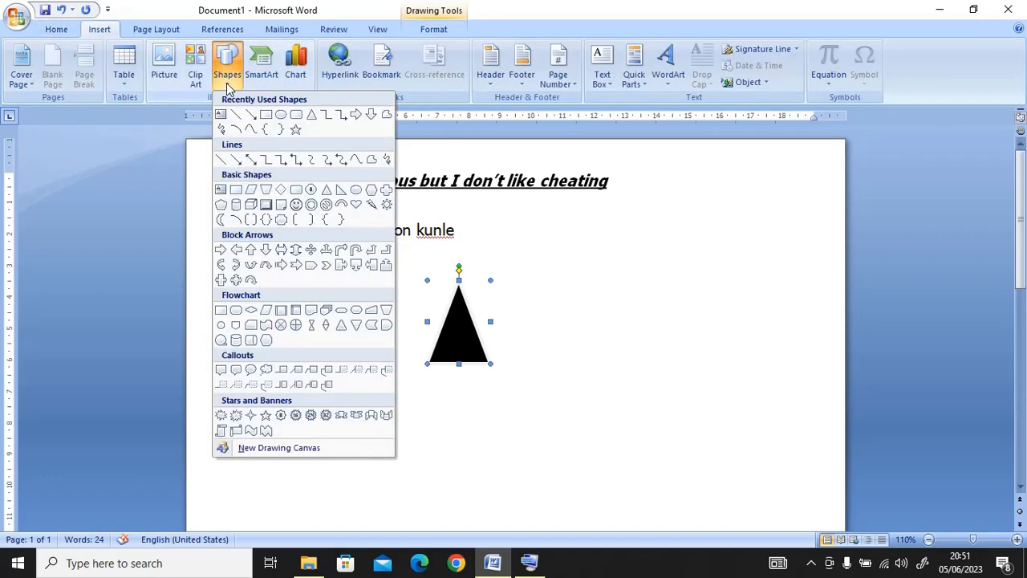
left_click(273, 119)
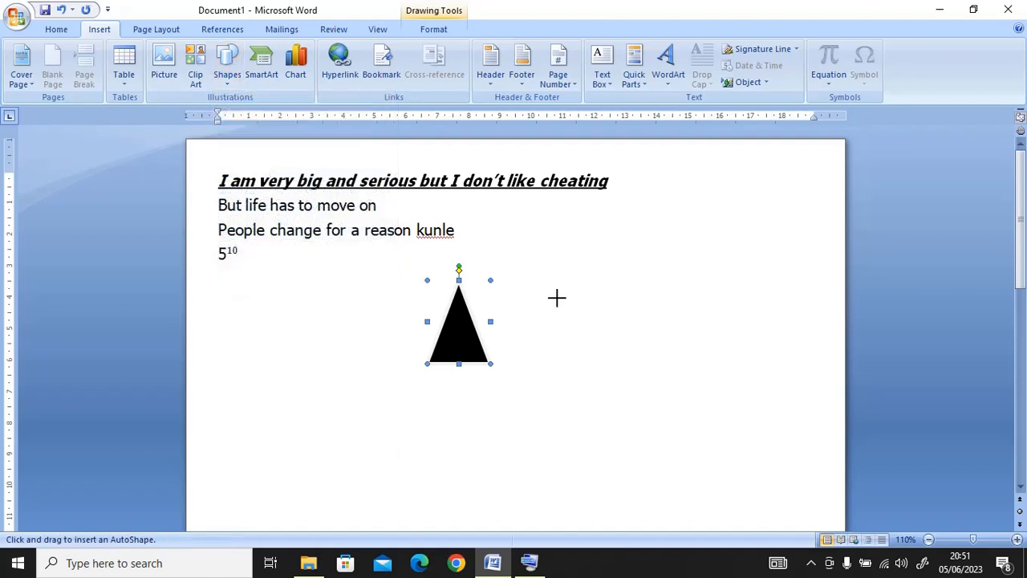
left_click_drag(557, 298, 683, 382)
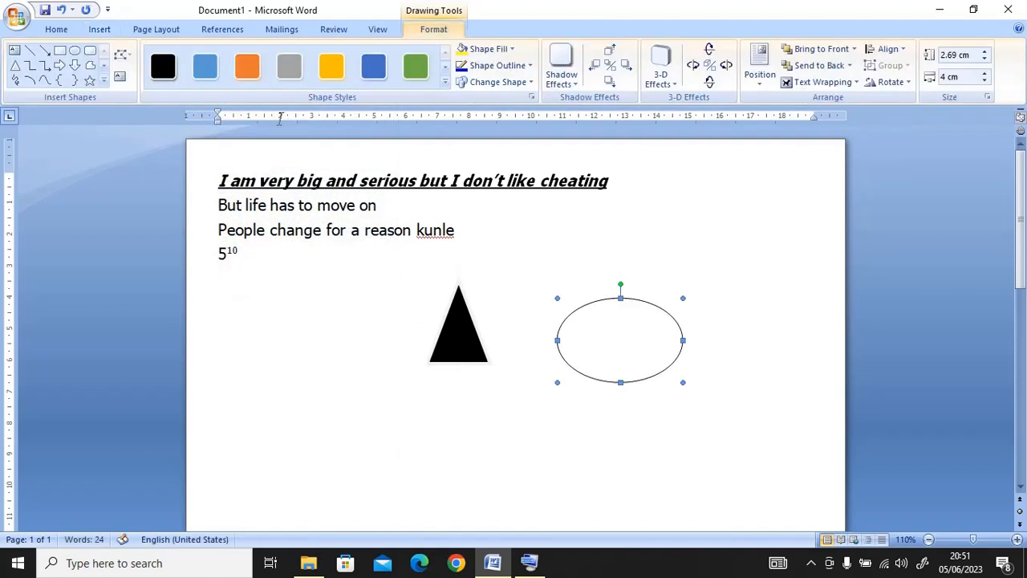
- Draw a four-way block arrow about 4.2 cm high and 3.7 cm wide and centre it over the ellipse
left_click(101, 31)
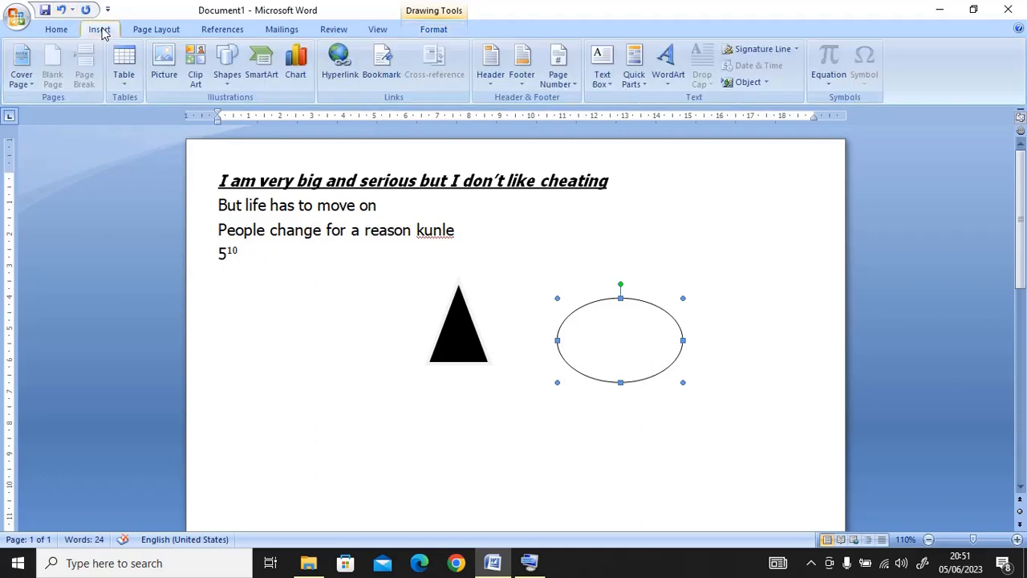
left_click(228, 76)
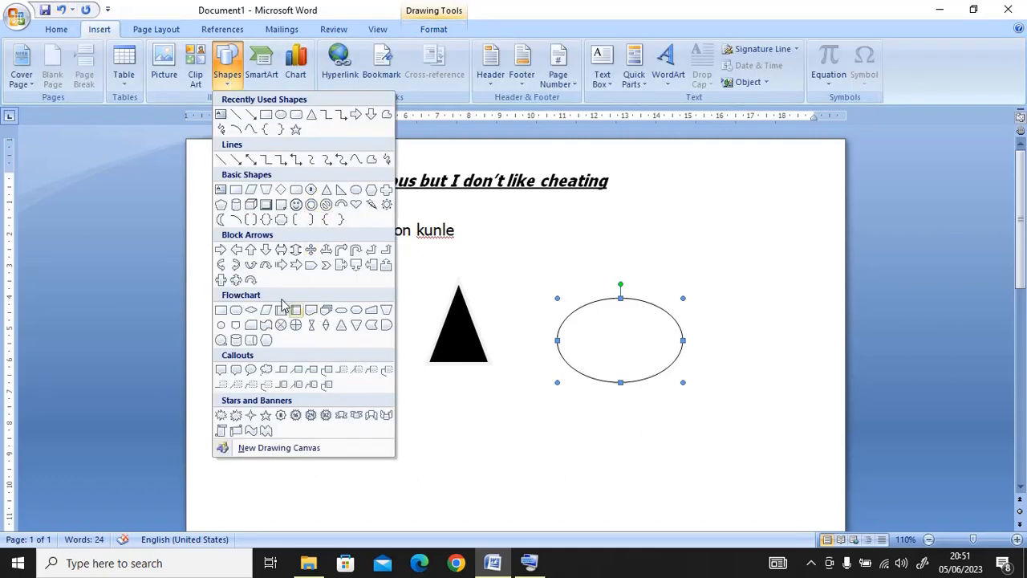
left_click(312, 251)
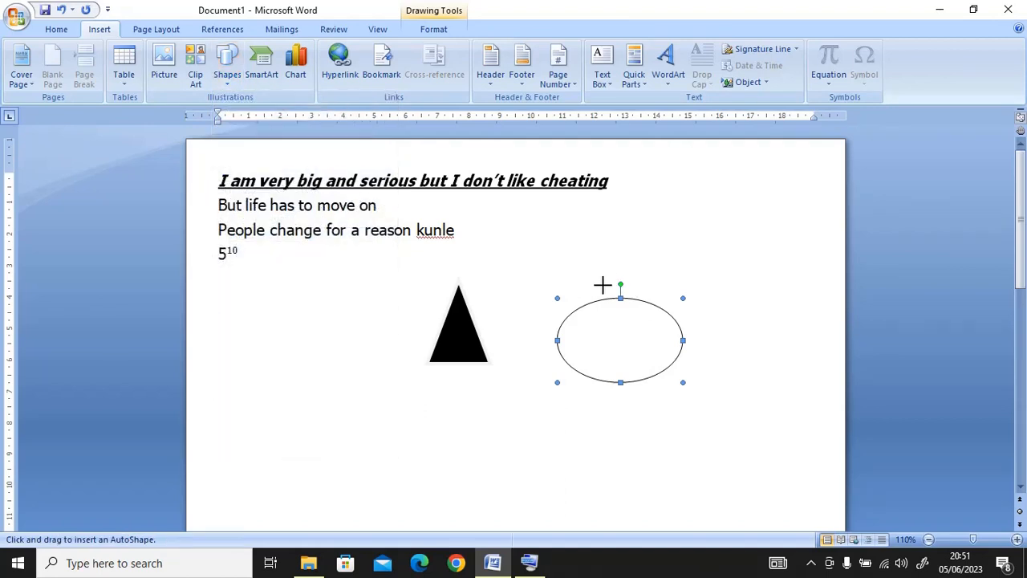
left_click_drag(603, 285, 719, 415)
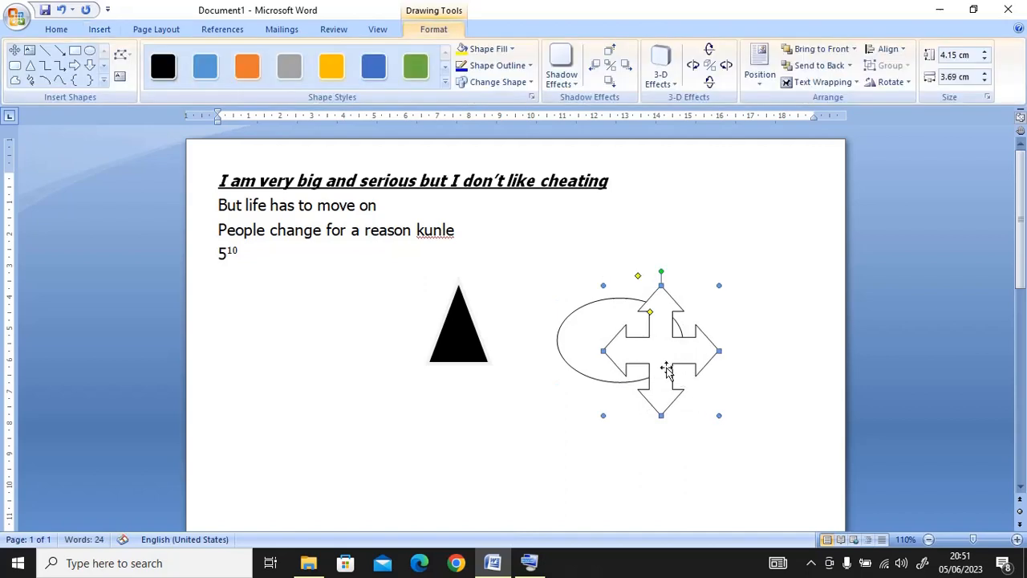
left_click_drag(656, 355, 616, 345)
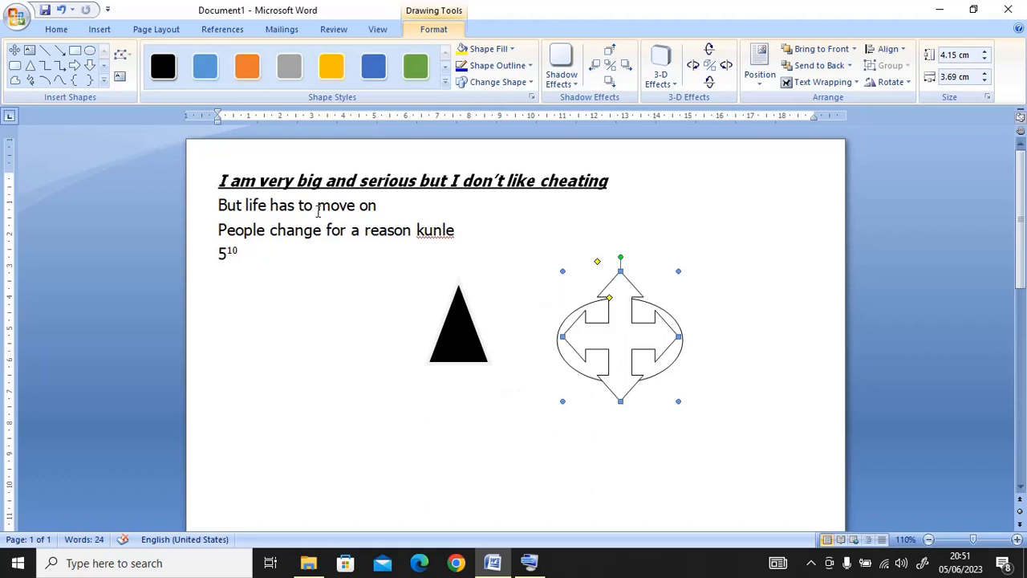
- Switch to the desktop and copy the "ball" picture file
left_click(48, 31)
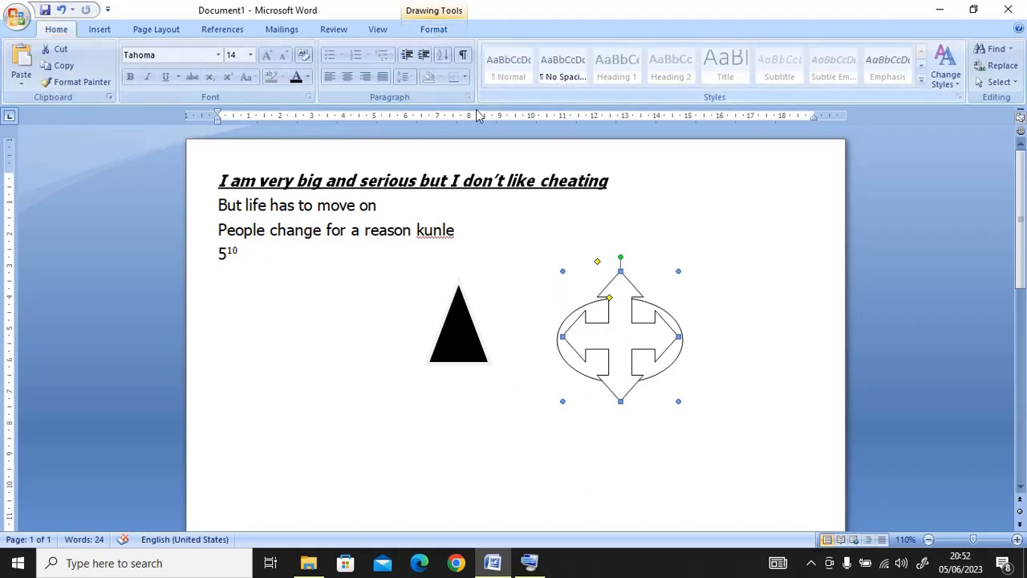
left_click(102, 31)
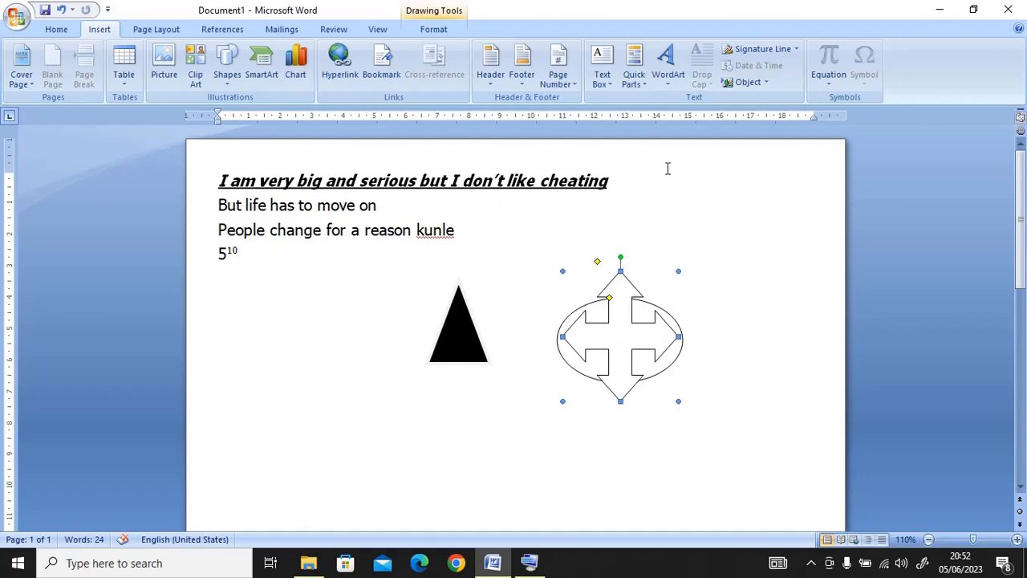
left_click(935, 11)
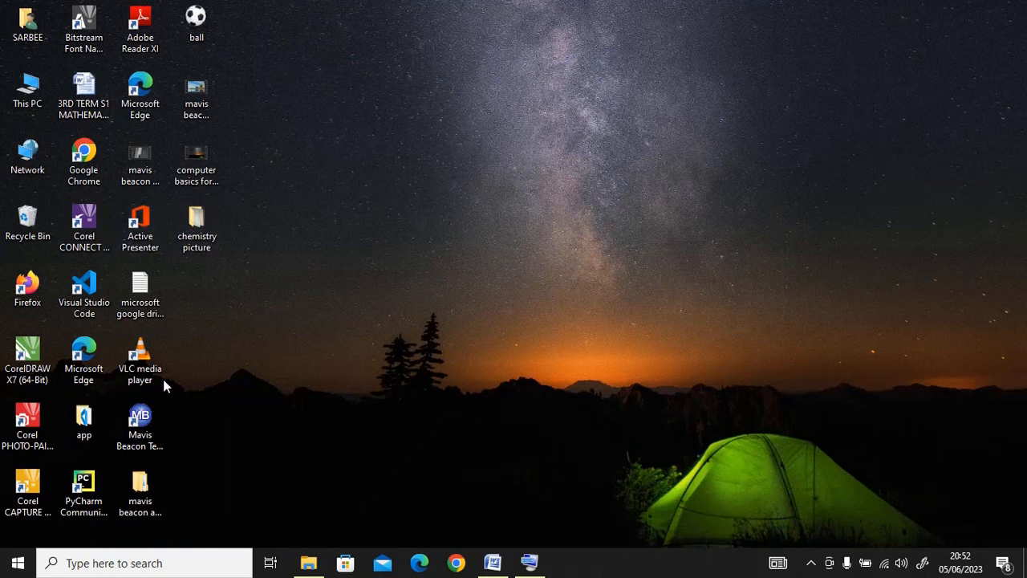
left_click(199, 30)
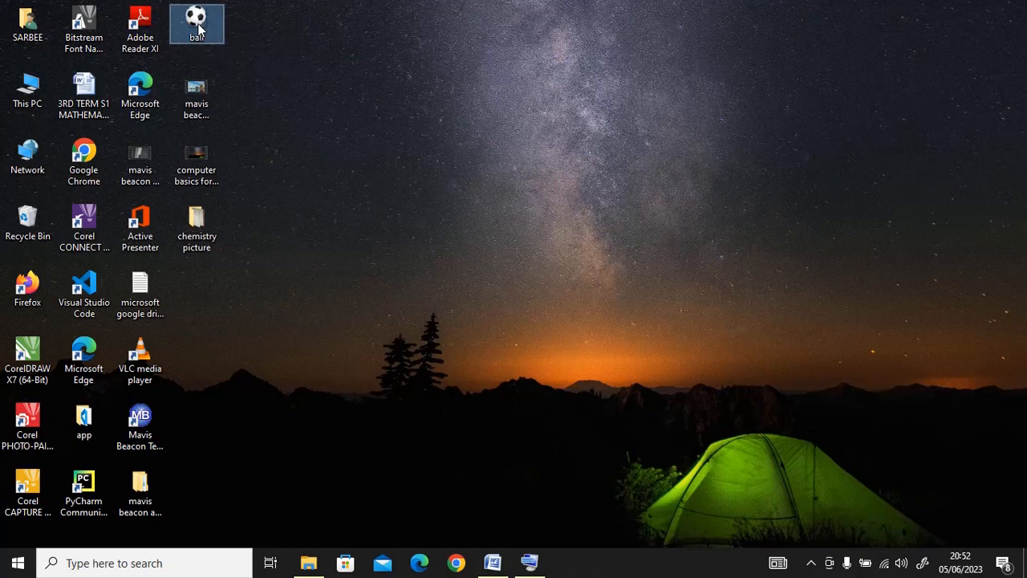
right_click(198, 29)
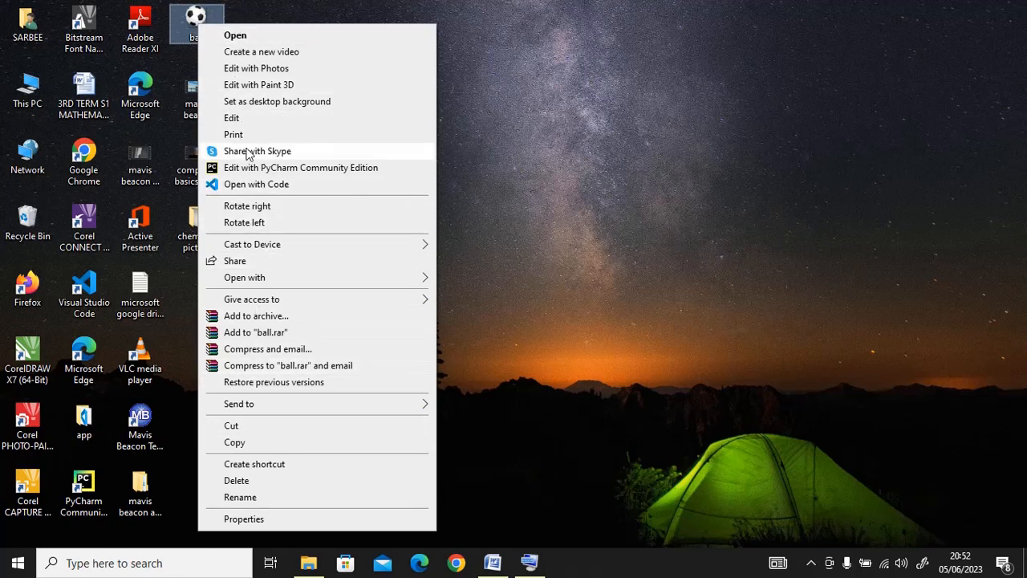
left_click(247, 446)
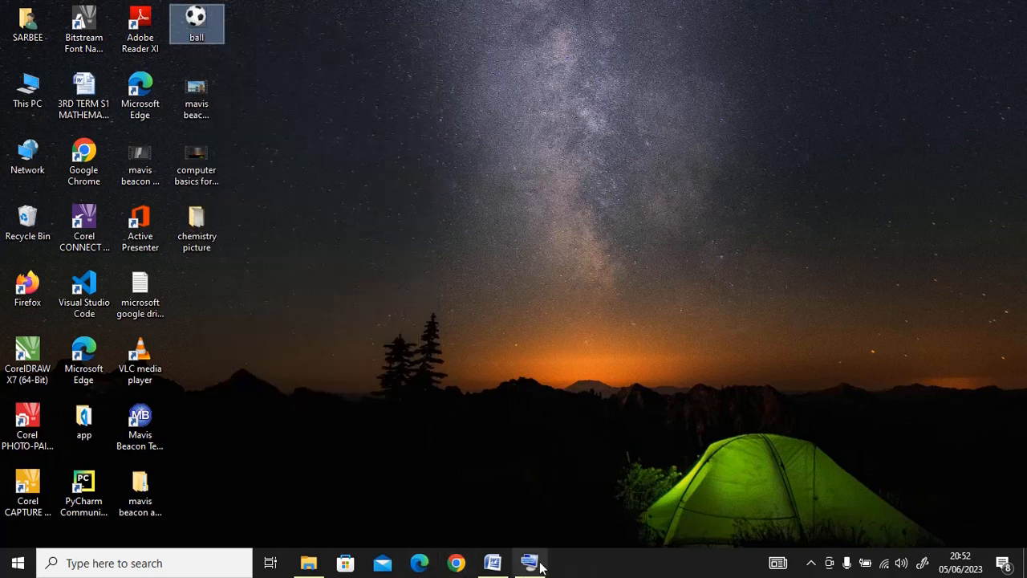
- Return to the Word document and paste the ball picture on the empty line below the text
left_click(496, 566)
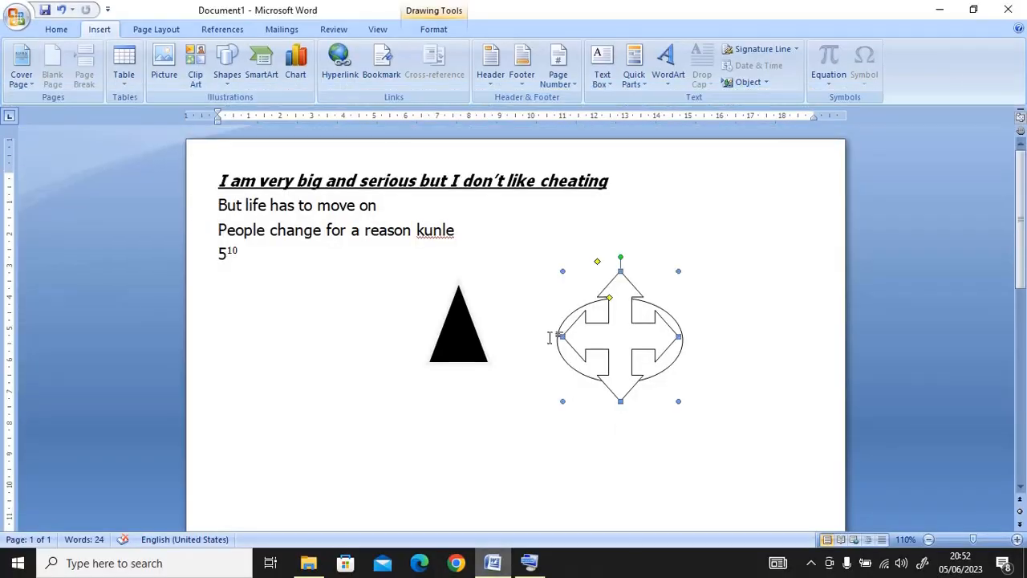
left_click(313, 360)
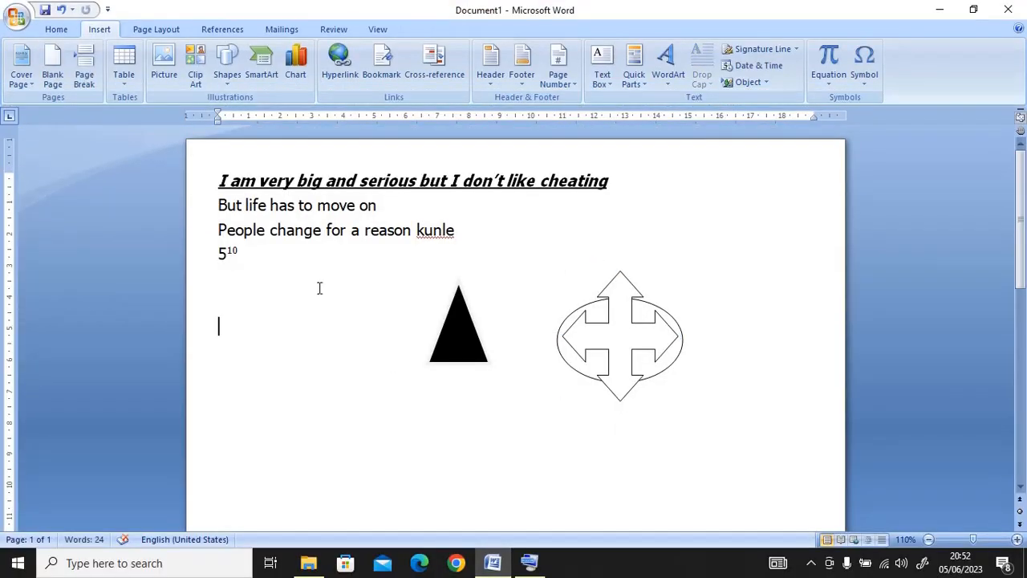
left_click(240, 337)
right_click(241, 340)
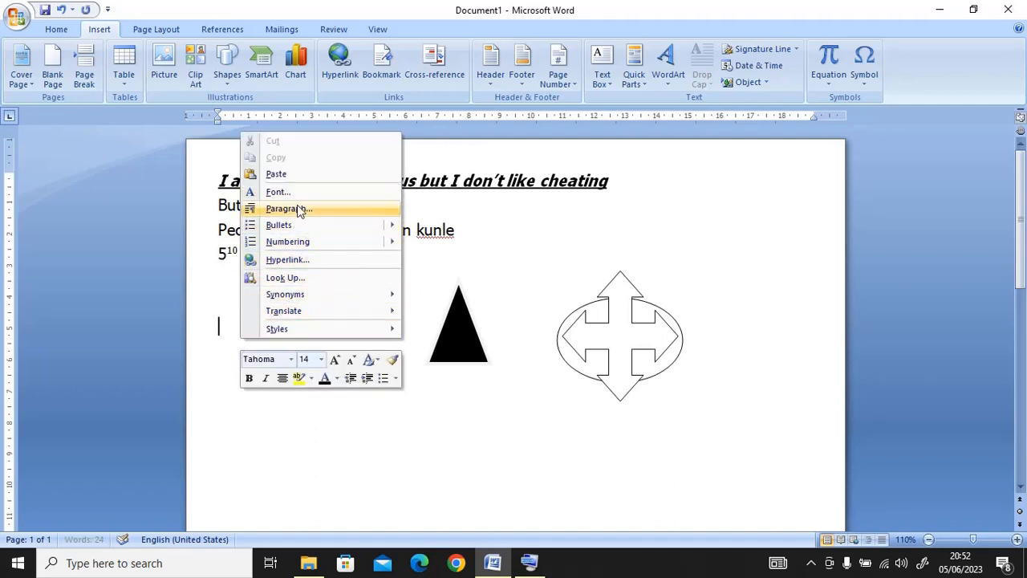
left_click(276, 174)
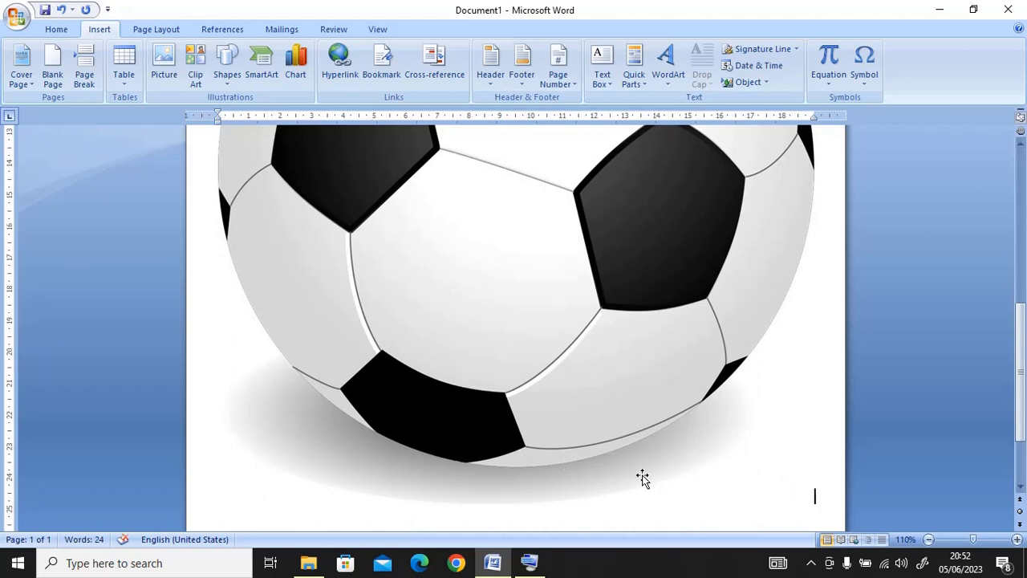
- Shrink the pasted ball picture proportionally to about 6 cm wide
left_click(673, 399)
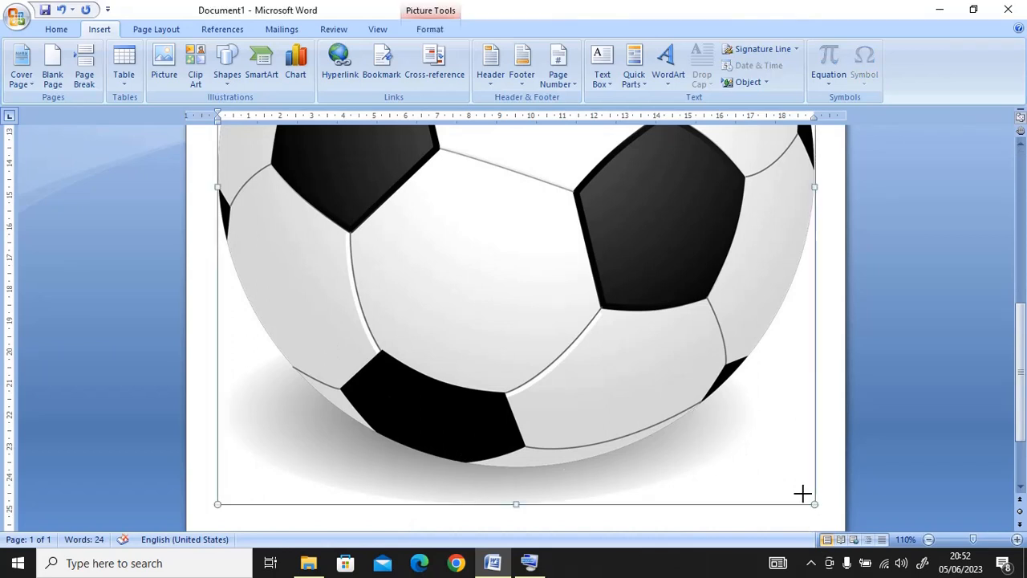
left_click_drag(802, 493, 653, 343)
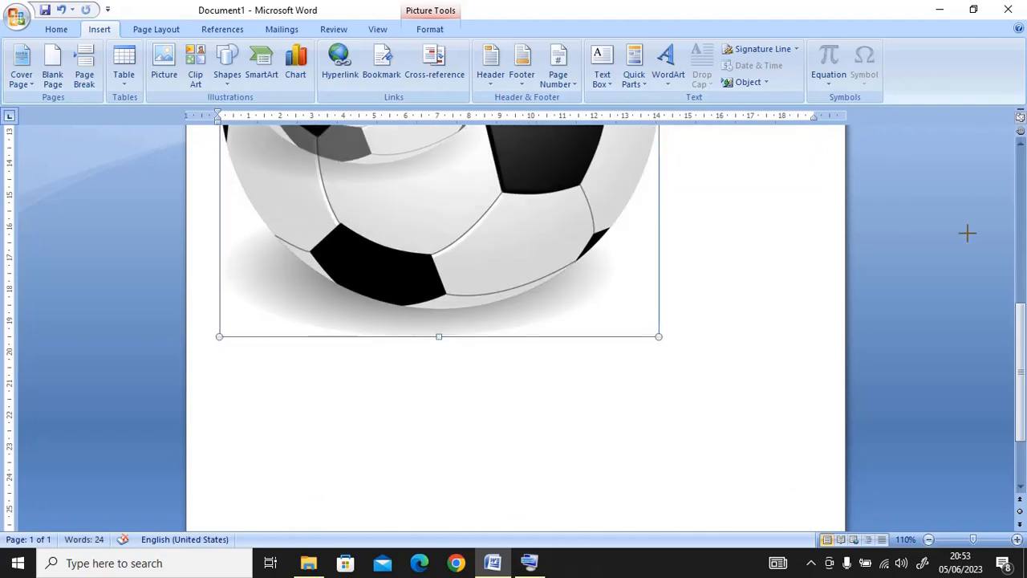
left_click(1021, 144)
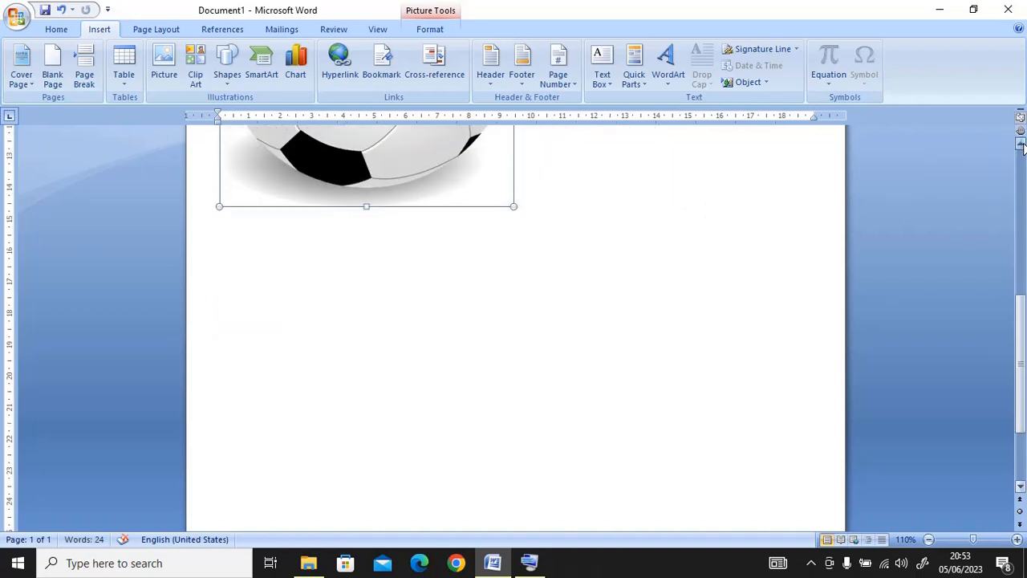
left_click(1021, 144)
left_click(1022, 145)
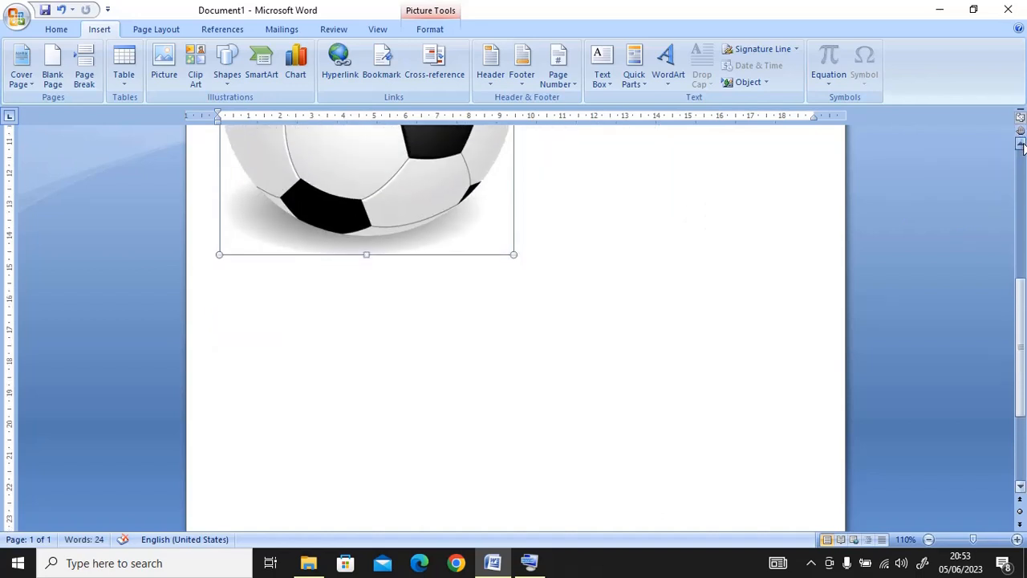
left_click_drag(1022, 335, 1021, 252)
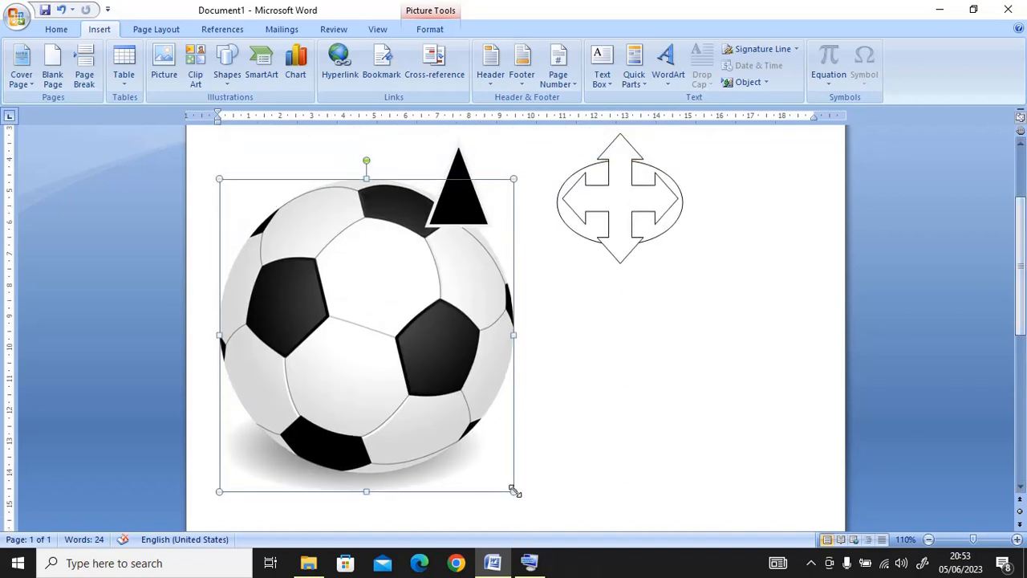
left_click_drag(514, 492, 299, 264)
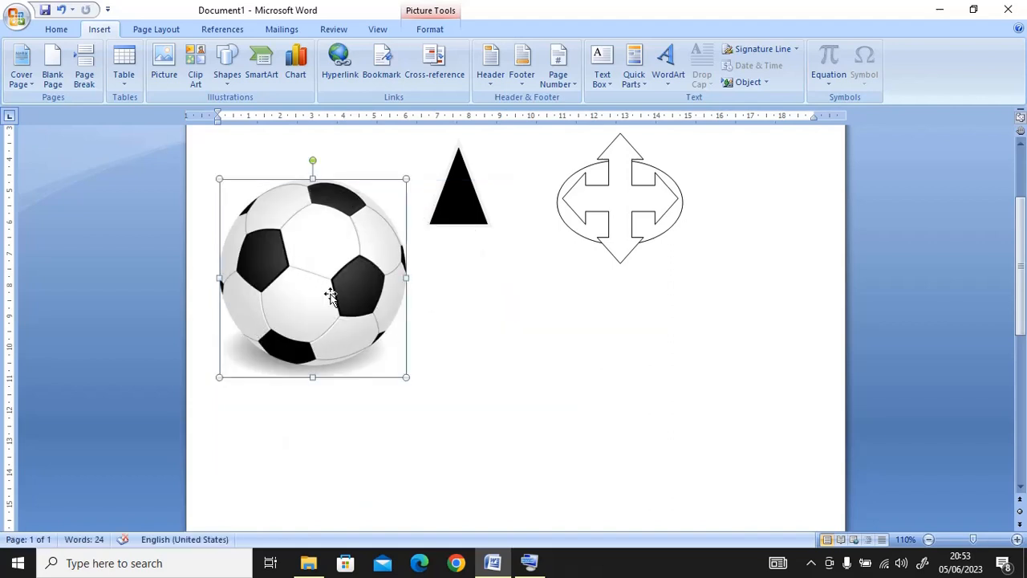
- Set the ball picture's text wrapping to Through
left_click(419, 329)
left_click(358, 306)
right_click(342, 293)
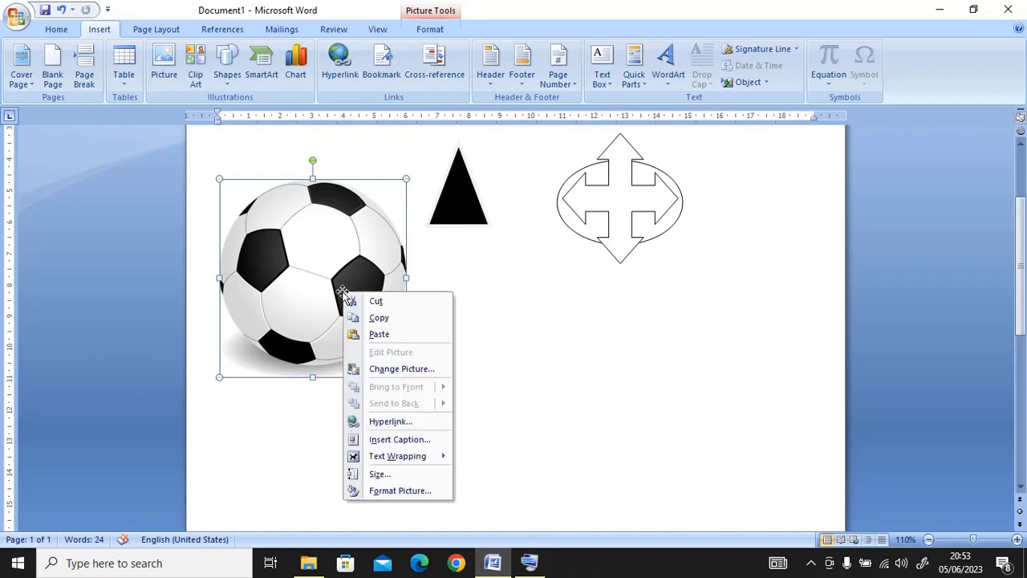
mouse_move(424, 456)
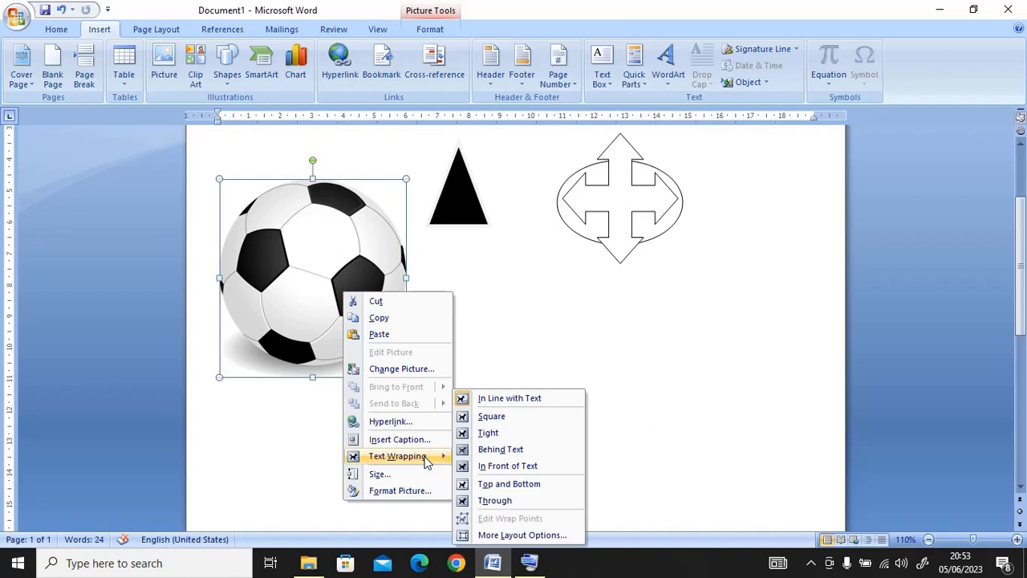
left_click(520, 500)
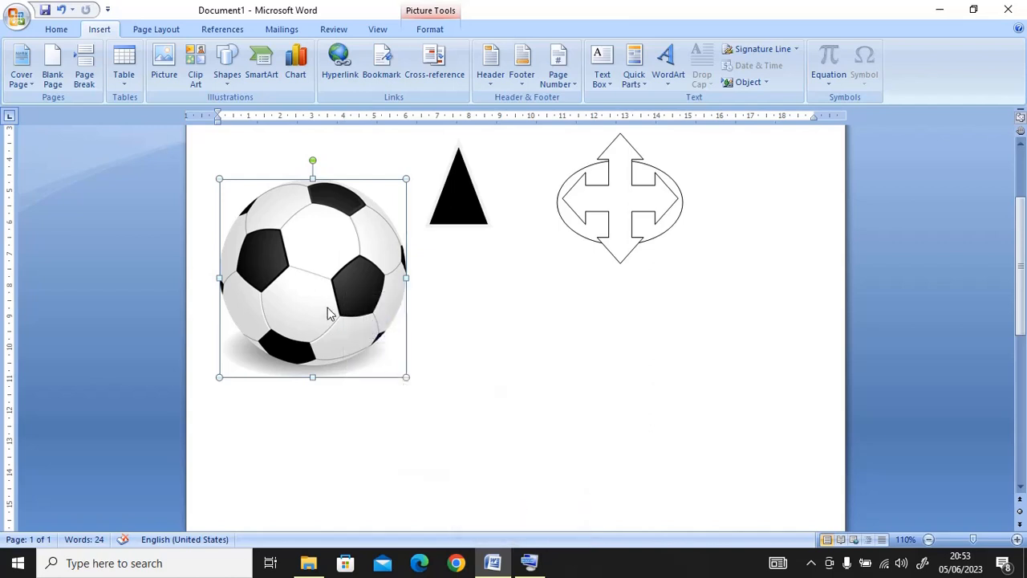
- Move the ball picture up into the text lines and reduce it to about 3 cm wide
left_click_drag(329, 312, 421, 192)
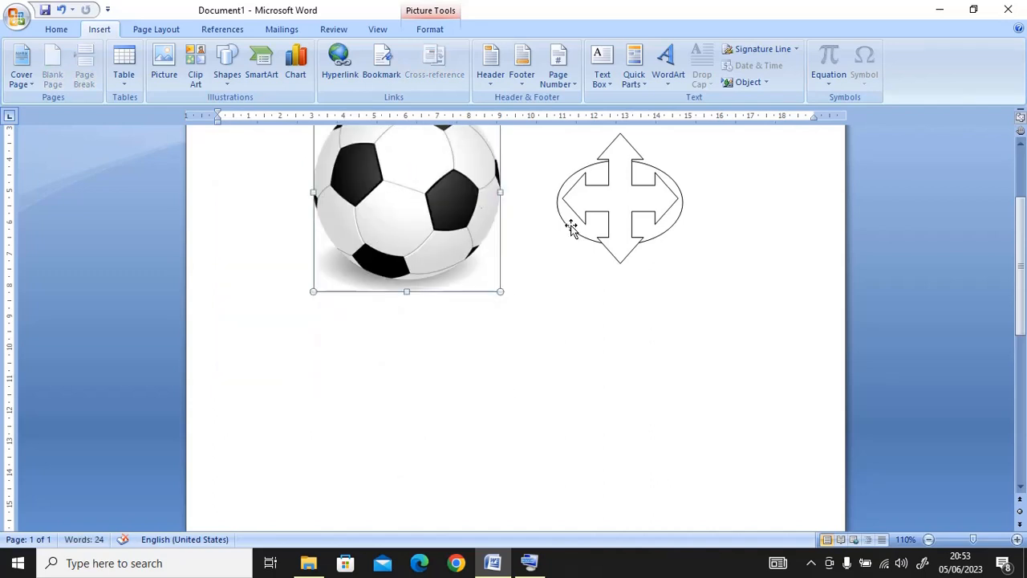
left_click(1020, 147)
left_click(1020, 147)
left_click(1020, 148)
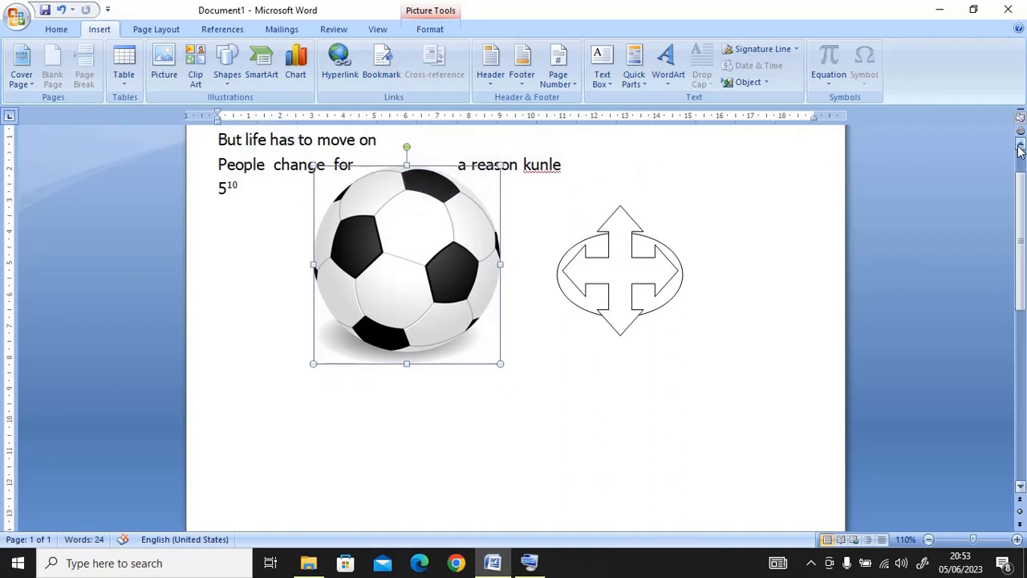
left_click(1020, 147)
left_click(1020, 148)
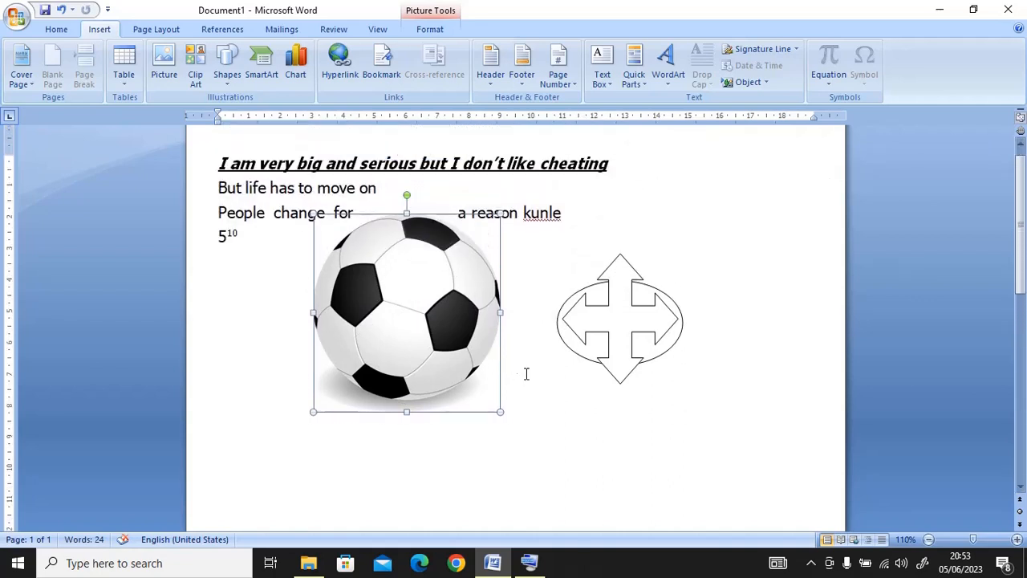
left_click_drag(499, 410, 311, 207)
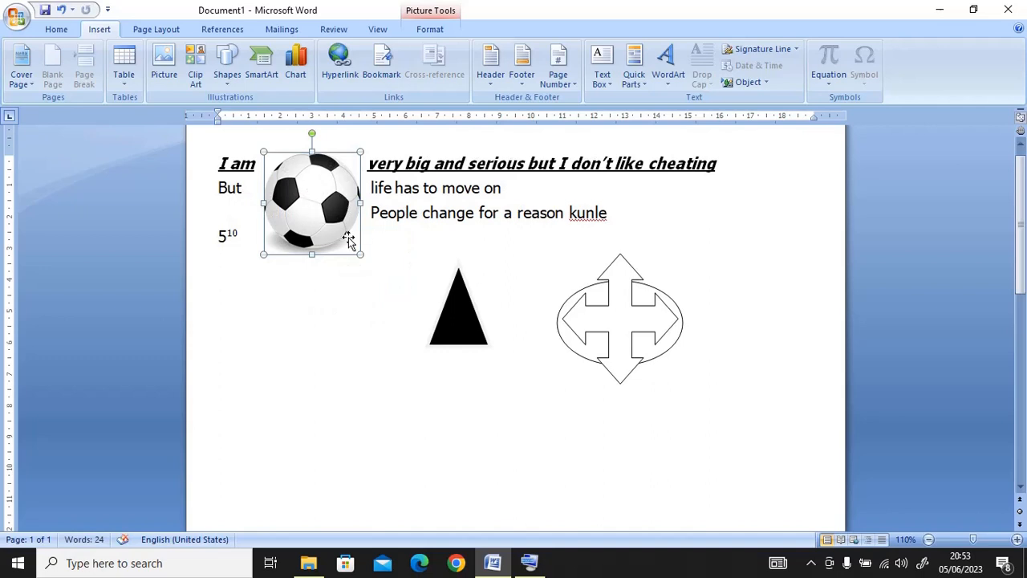
- Set the ball picture's wrapping to In Front of Text and place it, shrunk to under 2 cm wide, just after the heading
right_click(325, 218)
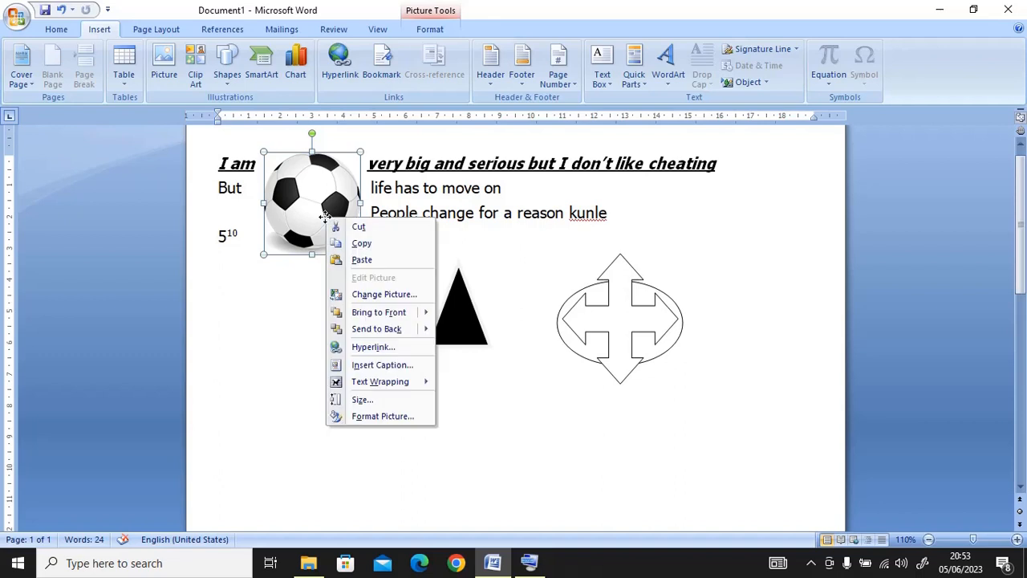
mouse_move(408, 390)
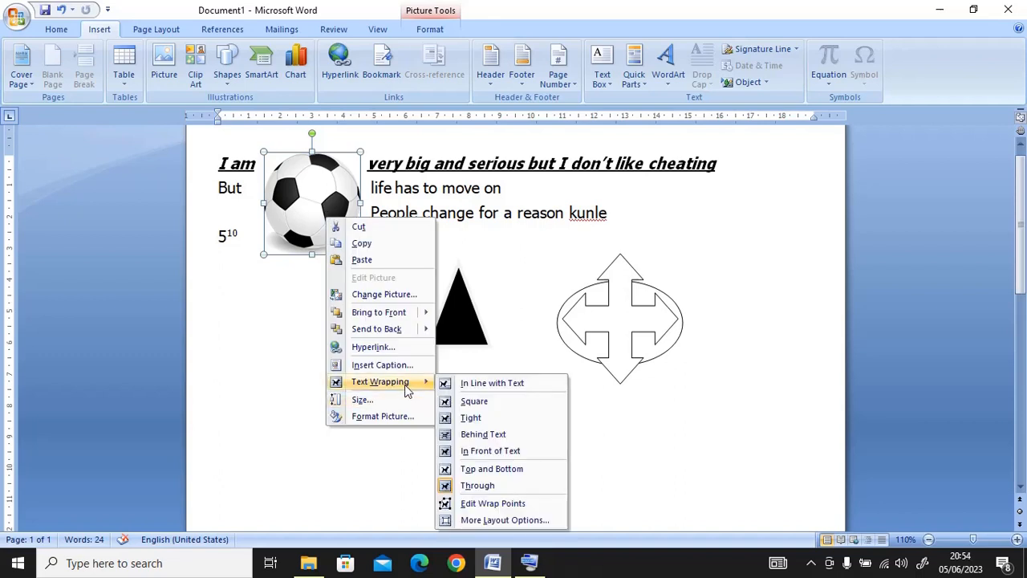
left_click(505, 452)
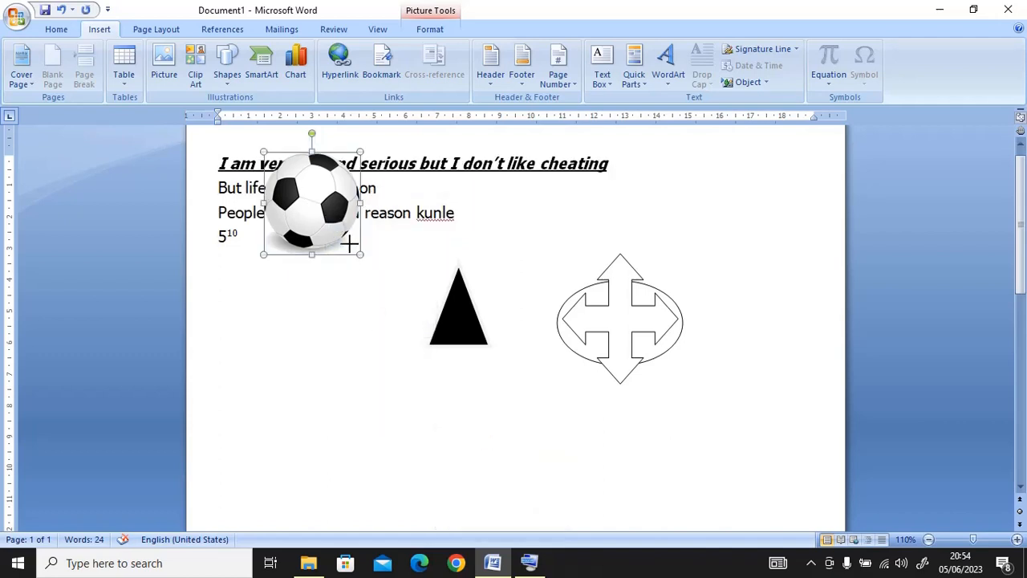
left_click_drag(350, 242, 652, 178)
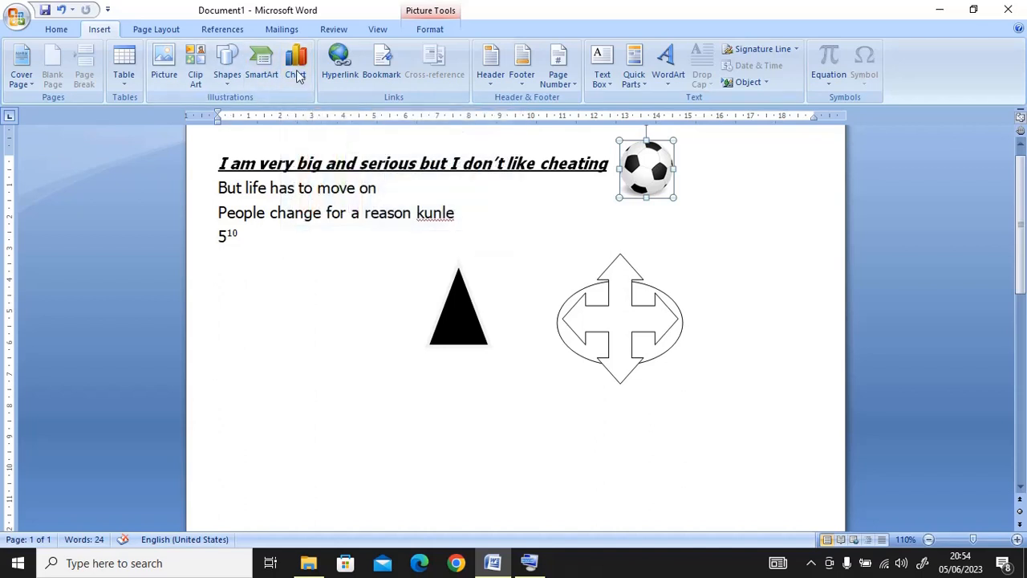
- Search the clip art for "computer", including Microsoft Office Online, and insert the clip of a woman at a computer below the text
left_click(456, 233)
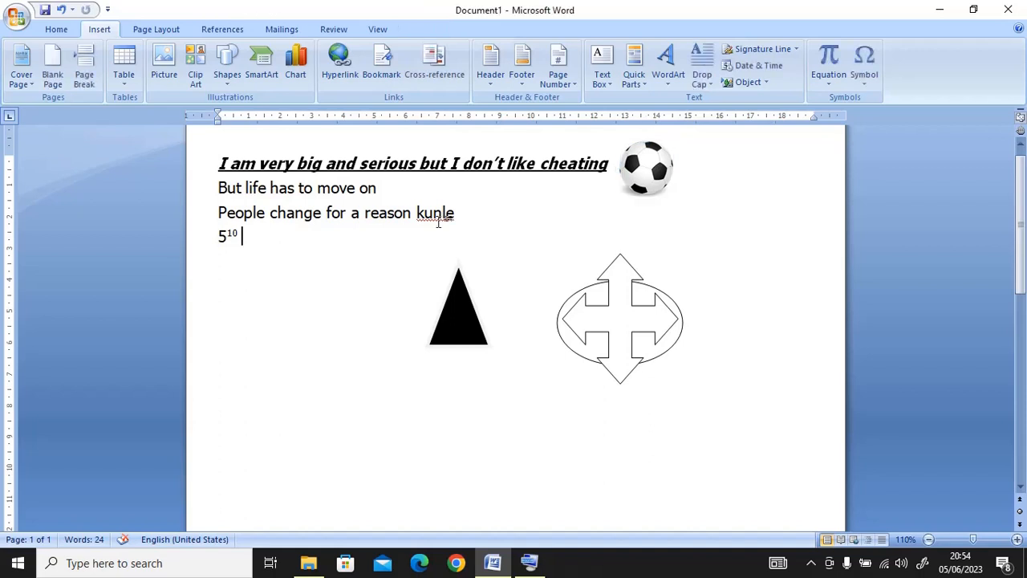
left_click(197, 79)
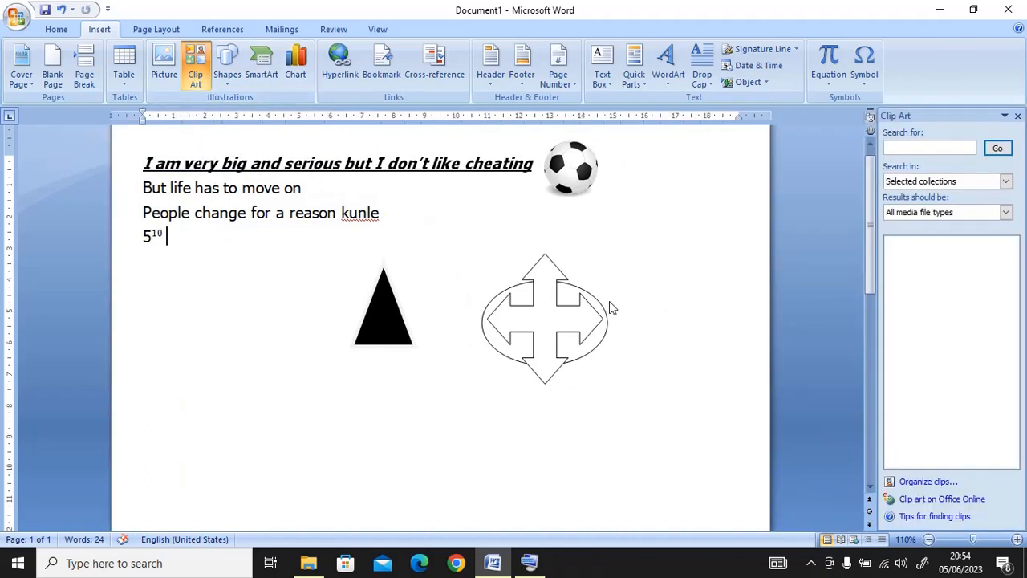
left_click(905, 152)
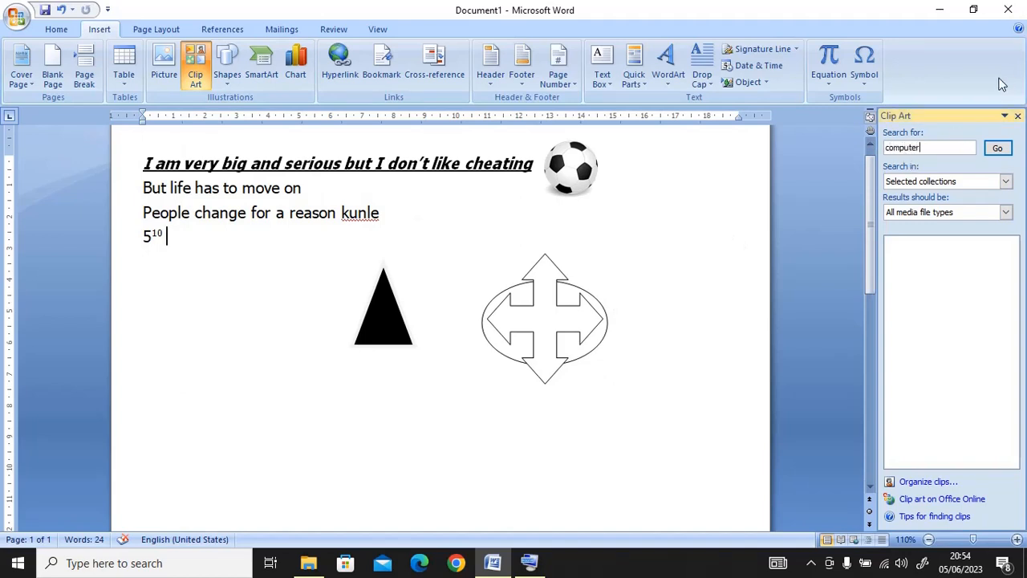
left_click(1000, 151)
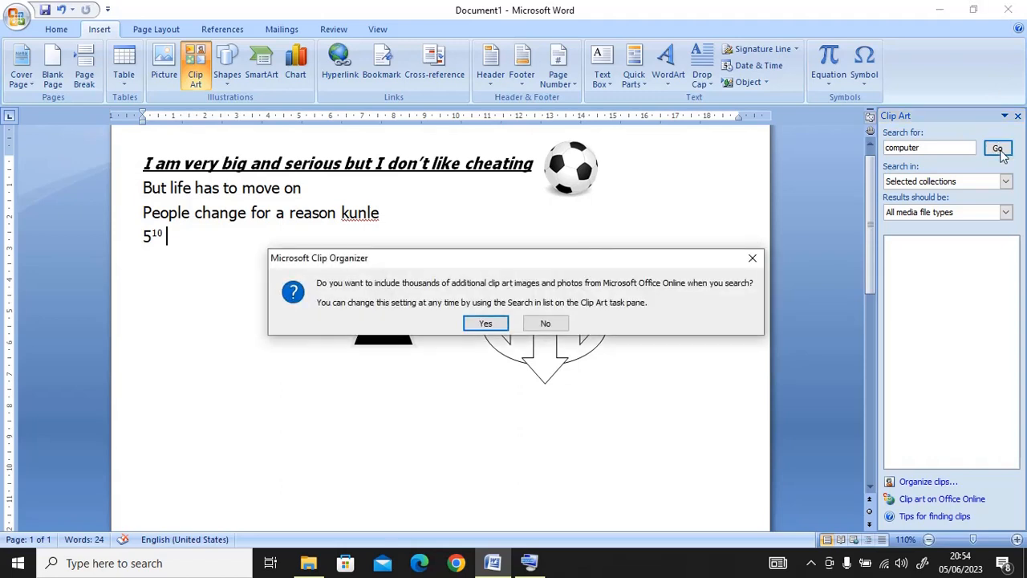
left_click(498, 323)
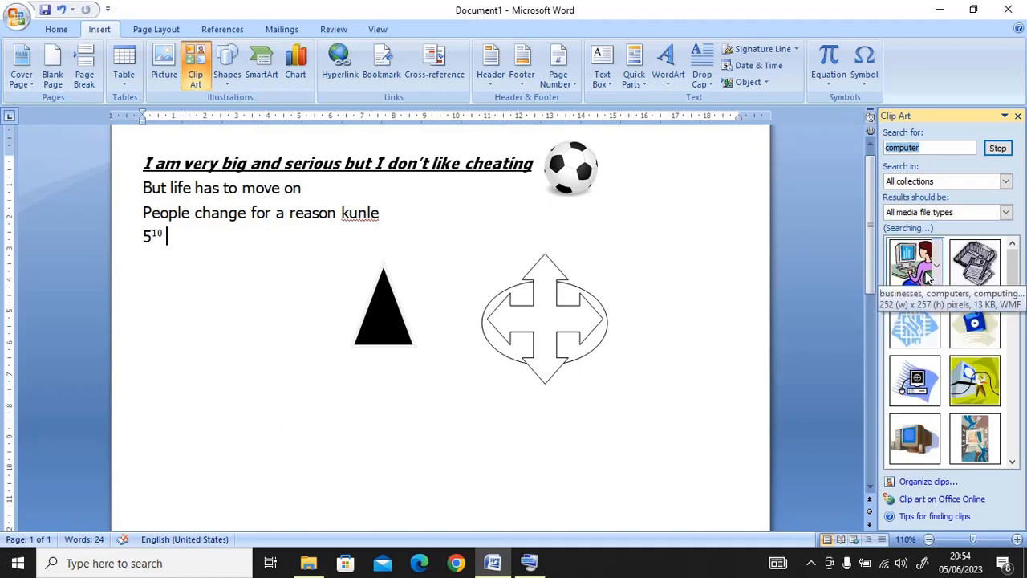
left_click_drag(927, 273, 643, 340)
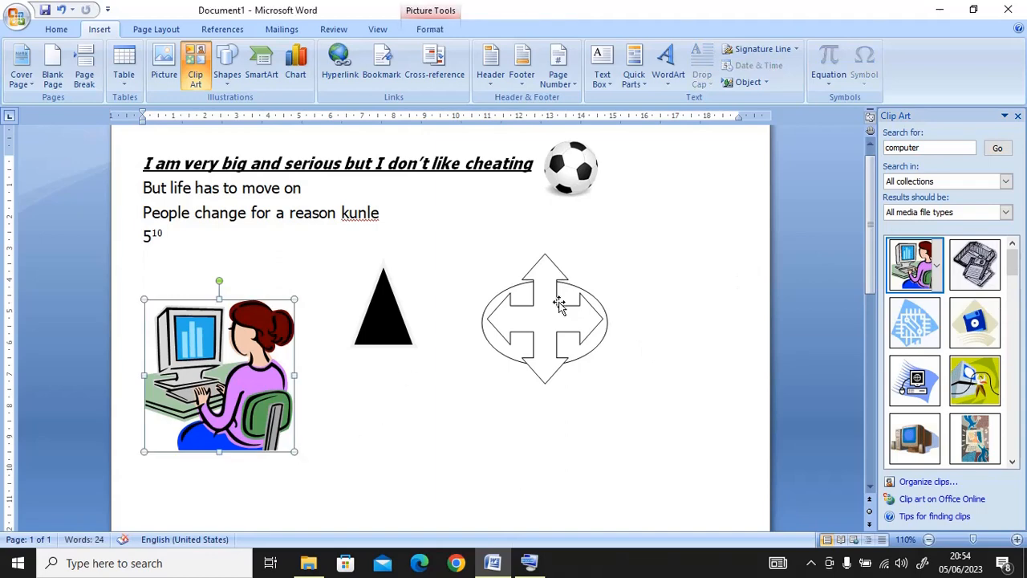
- Set the computer clip's text wrapping to Through and place it, shrunk to about 3.5 cm wide, between the superscript line and the triangle
right_click(224, 382)
mouse_move(325, 334)
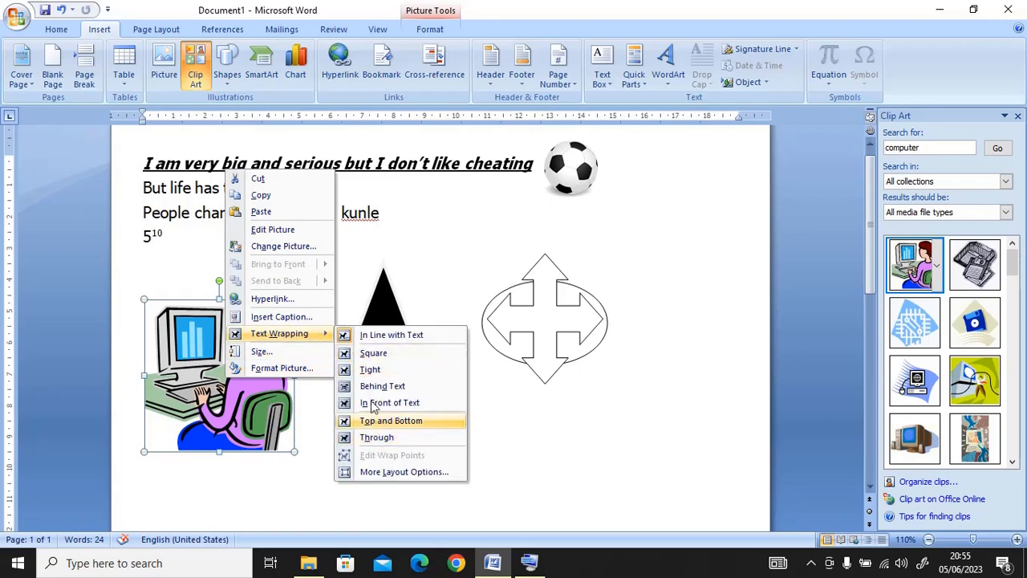
left_click(377, 438)
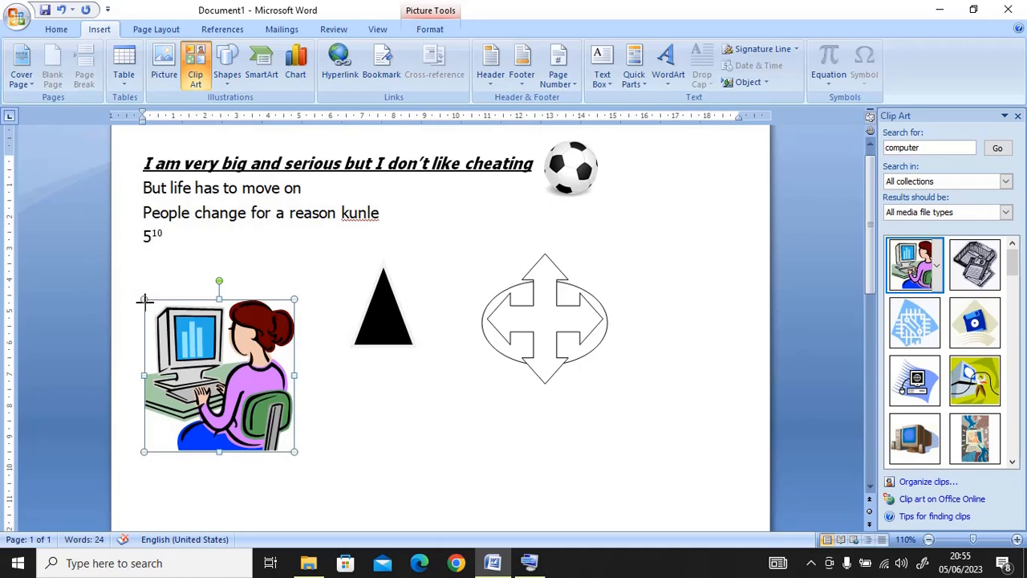
left_click_drag(145, 300, 183, 338)
left_click_drag(224, 370, 250, 286)
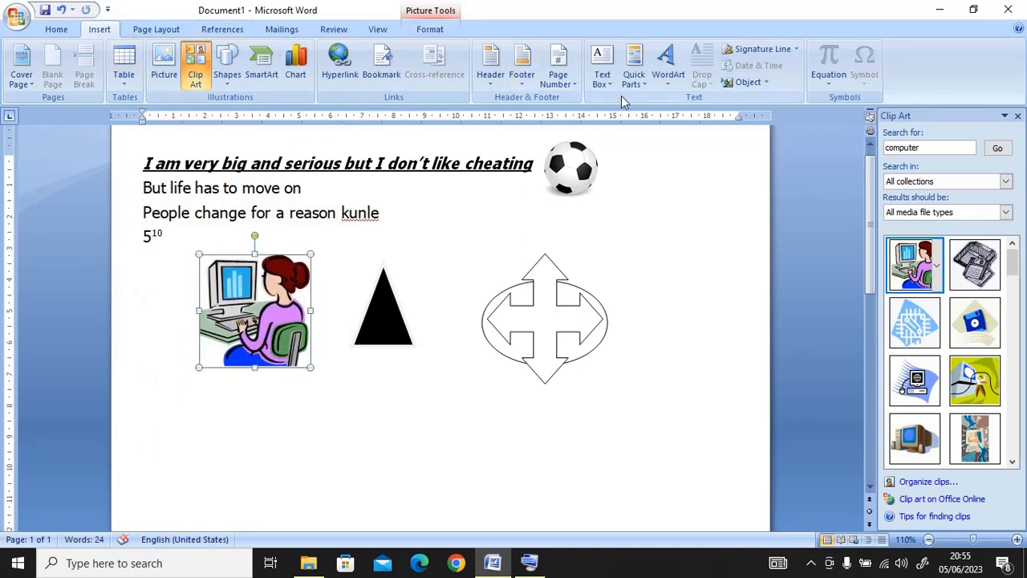
- Insert a Simple Text Box containing the text "I am good looking"
left_click(602, 82)
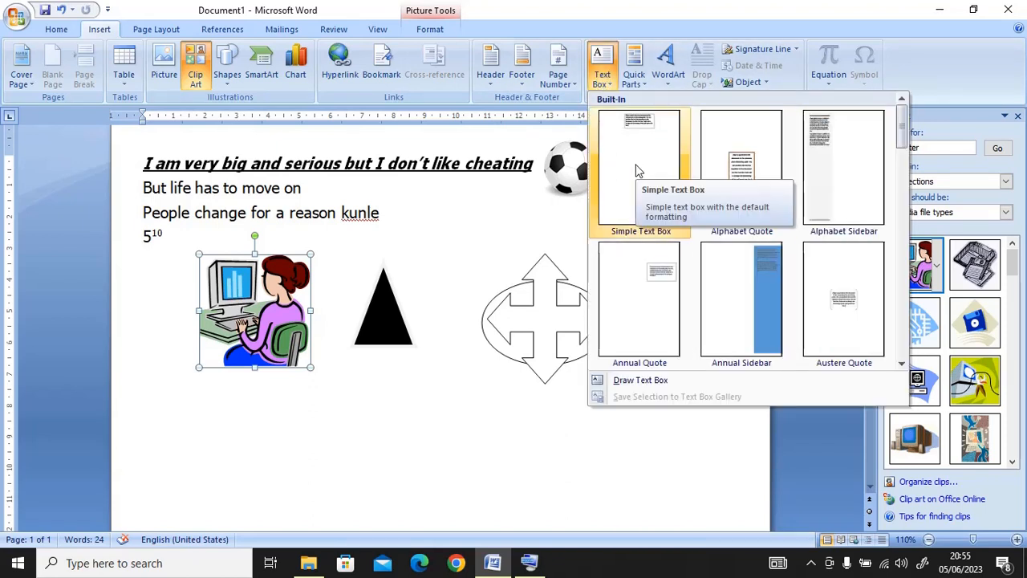
left_click(619, 187)
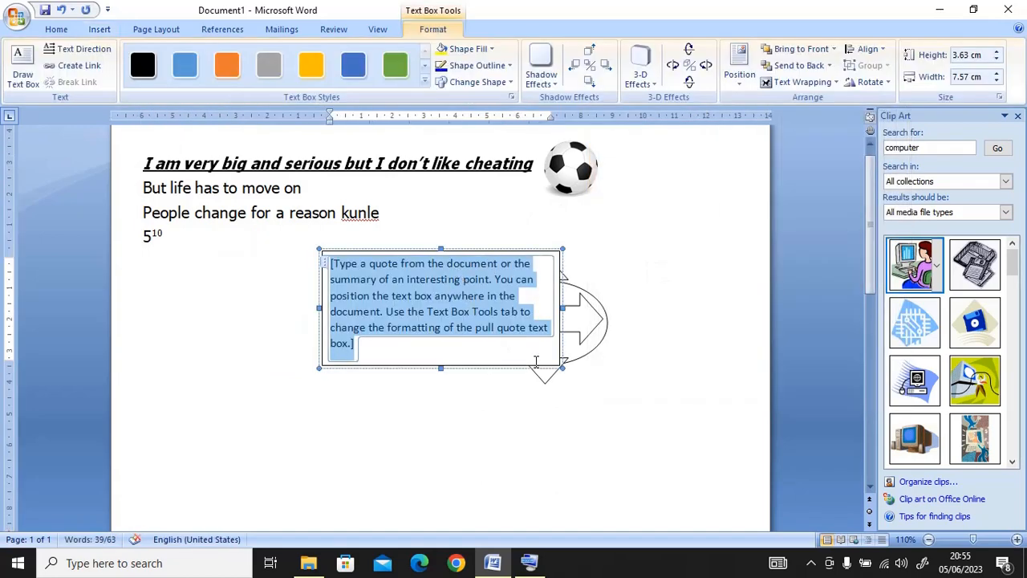
type("I am go")
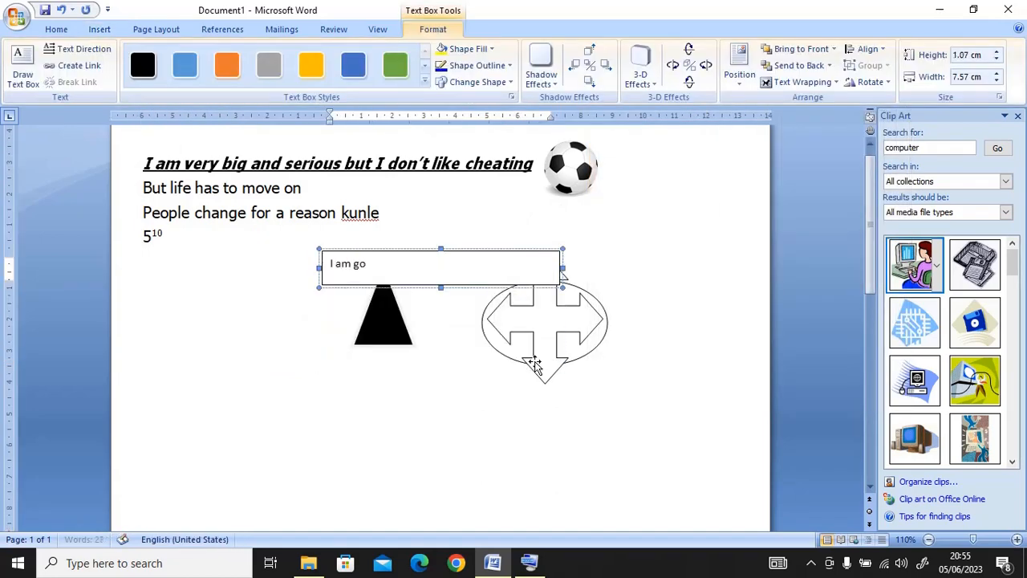
type("od looking")
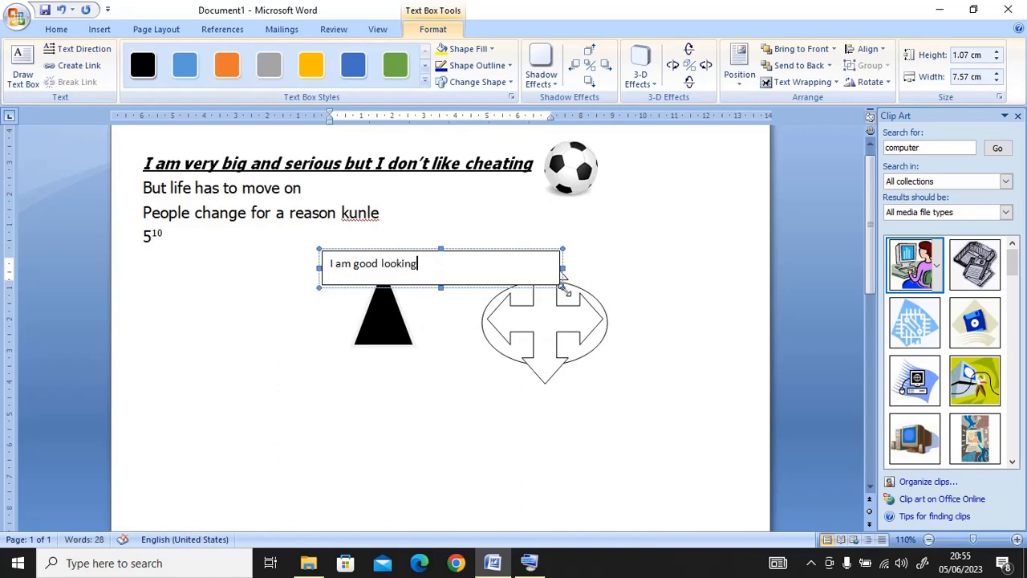
- Shrink the text box to about 3.6 cm wide and 0.82 cm high and move it beside the triangle's tip
left_click_drag(563, 282, 478, 280)
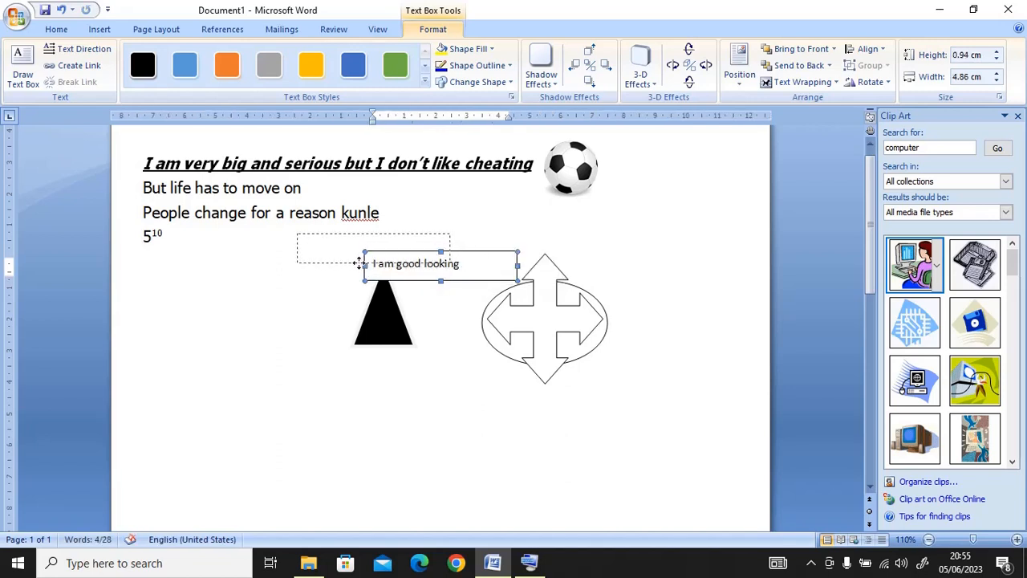
left_click_drag(317, 275, 303, 281)
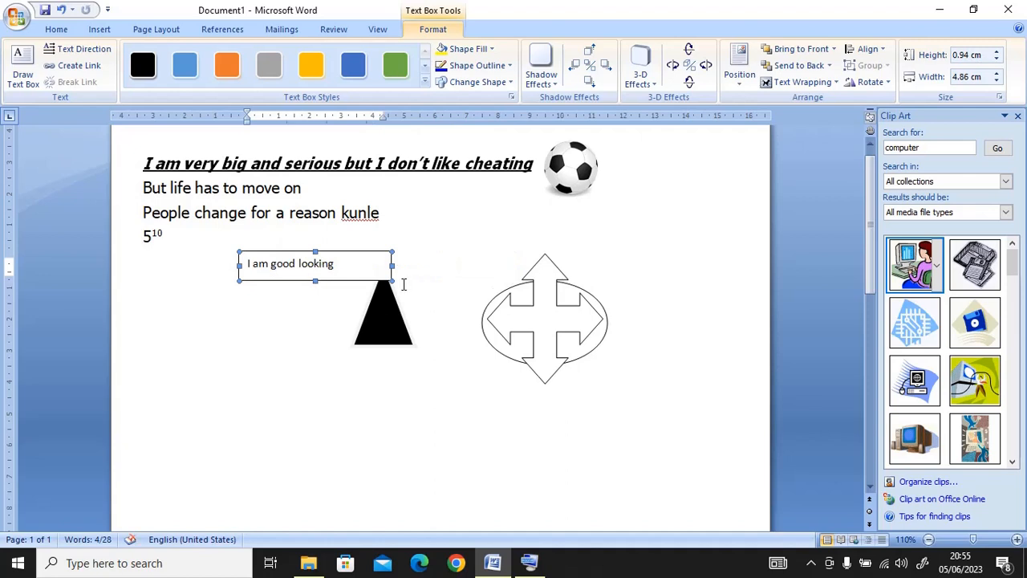
left_click_drag(392, 280, 353, 276)
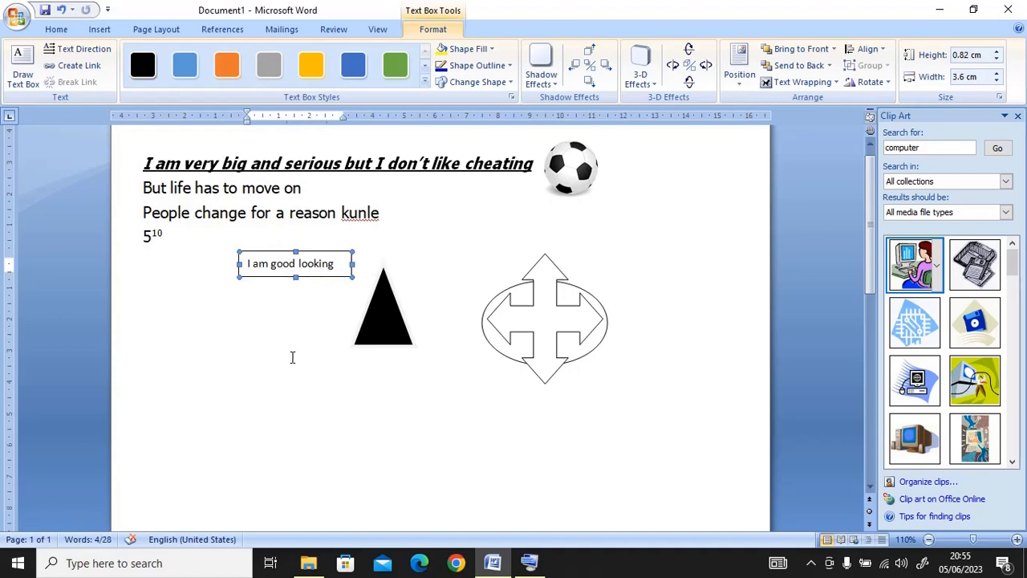
- Look through the built-in header and footer designs and the page number placement options
left_click(99, 29)
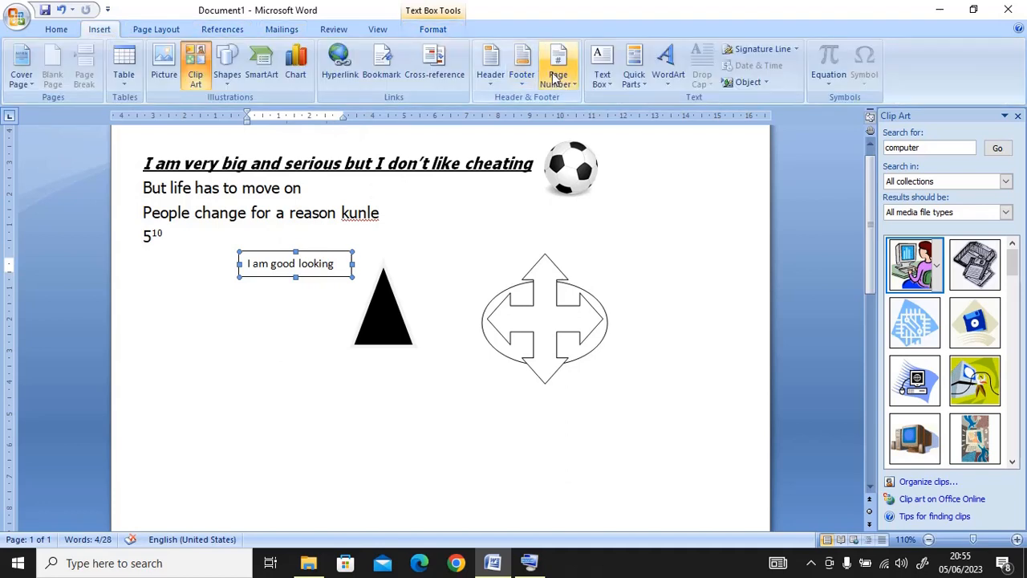
left_click(494, 87)
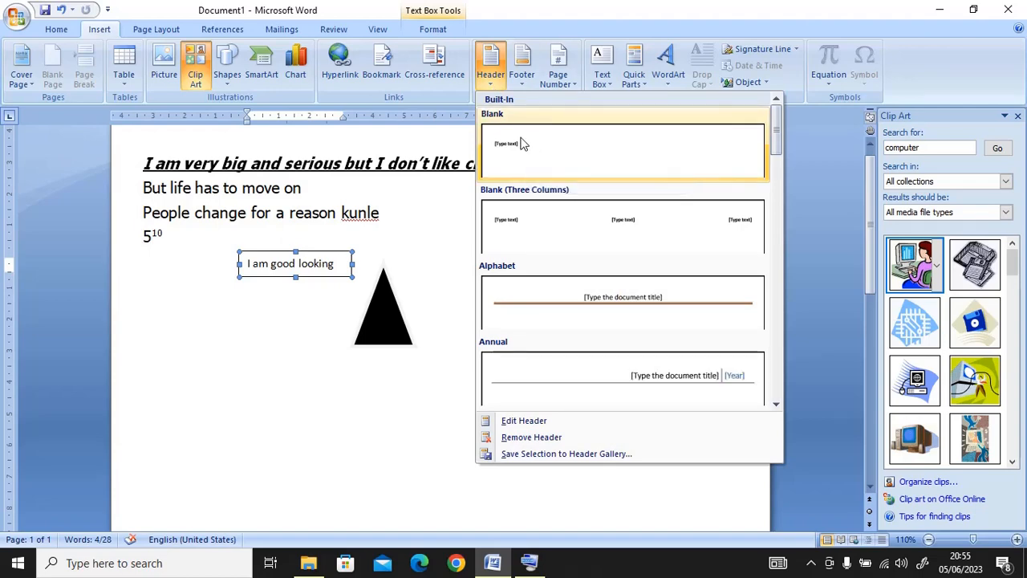
left_click(515, 82)
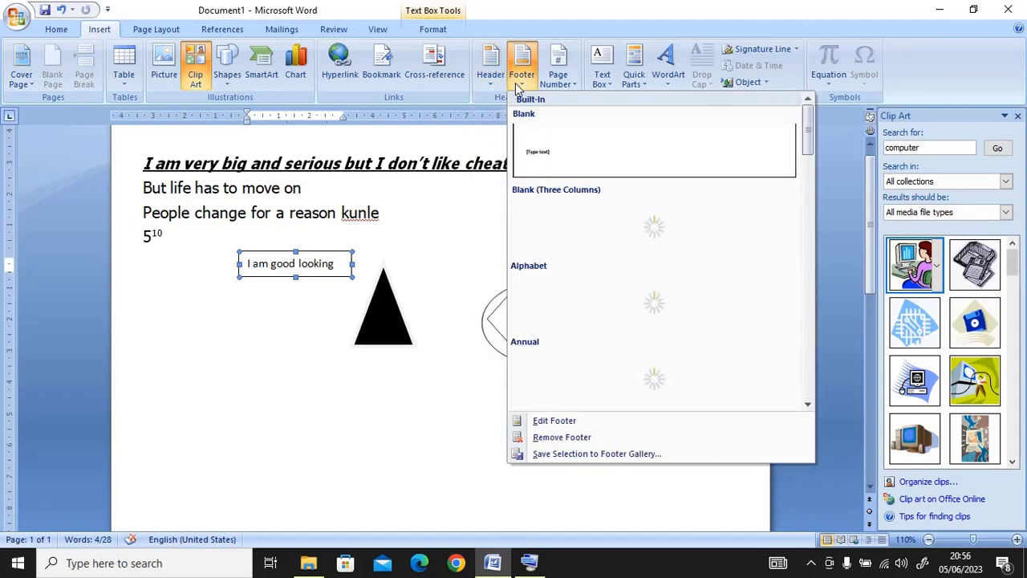
left_click(571, 86)
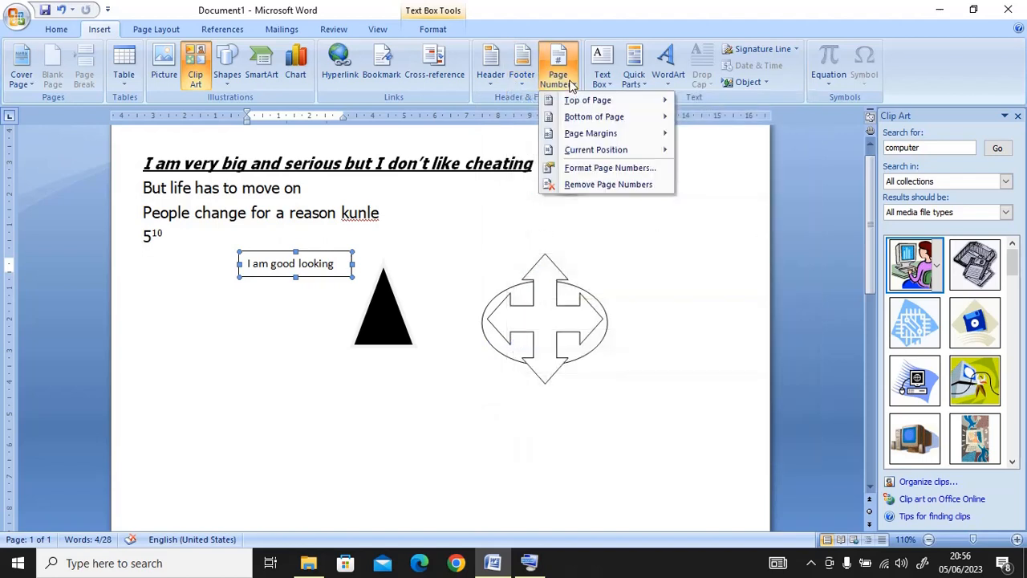
left_click(426, 238)
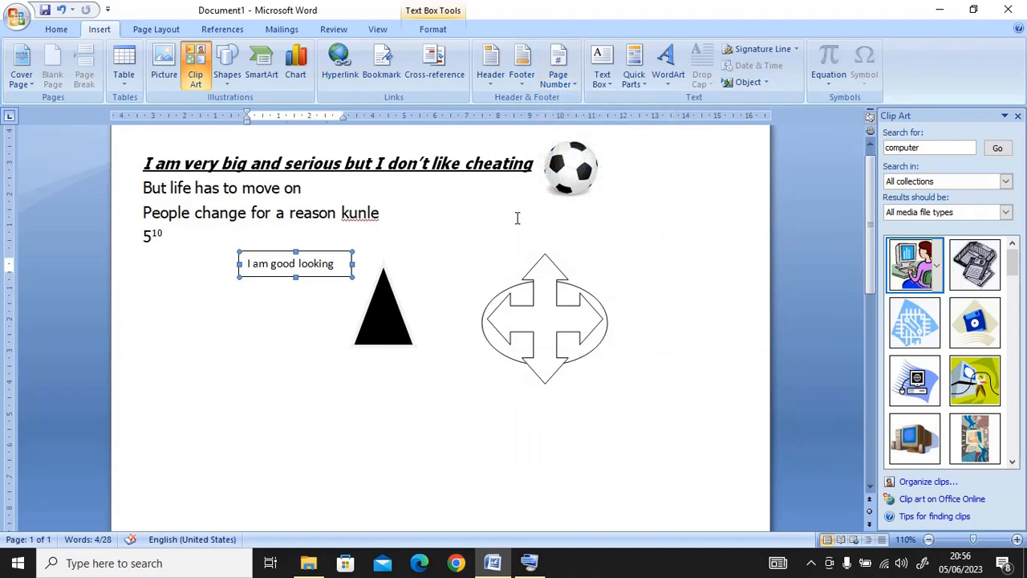
- Replace the text in the text box with WordArt reading "sarbeeton world" in the black upward-slanting style of the first gallery row
left_click(666, 87)
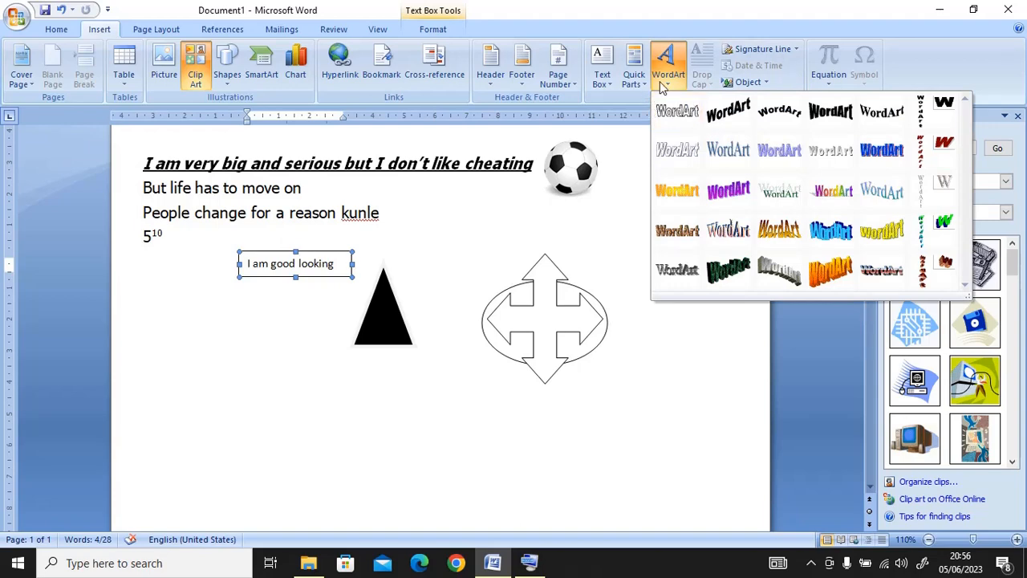
left_click(746, 116)
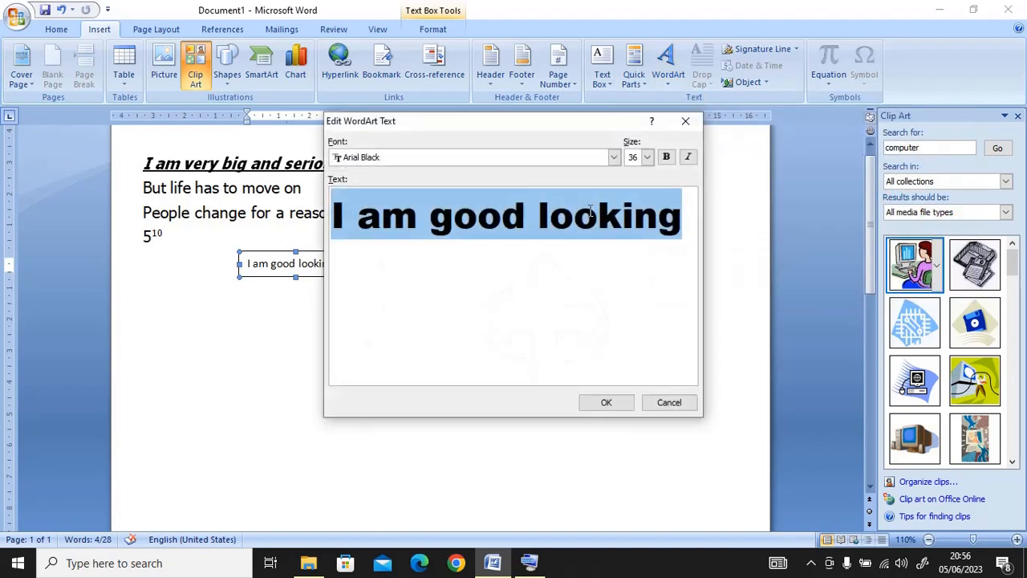
type("sar")
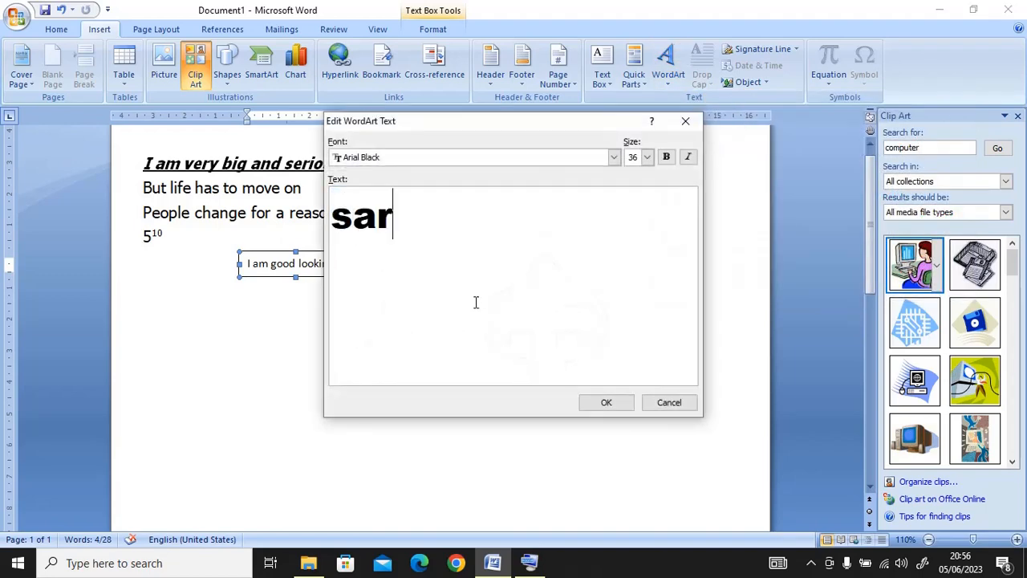
type("beet")
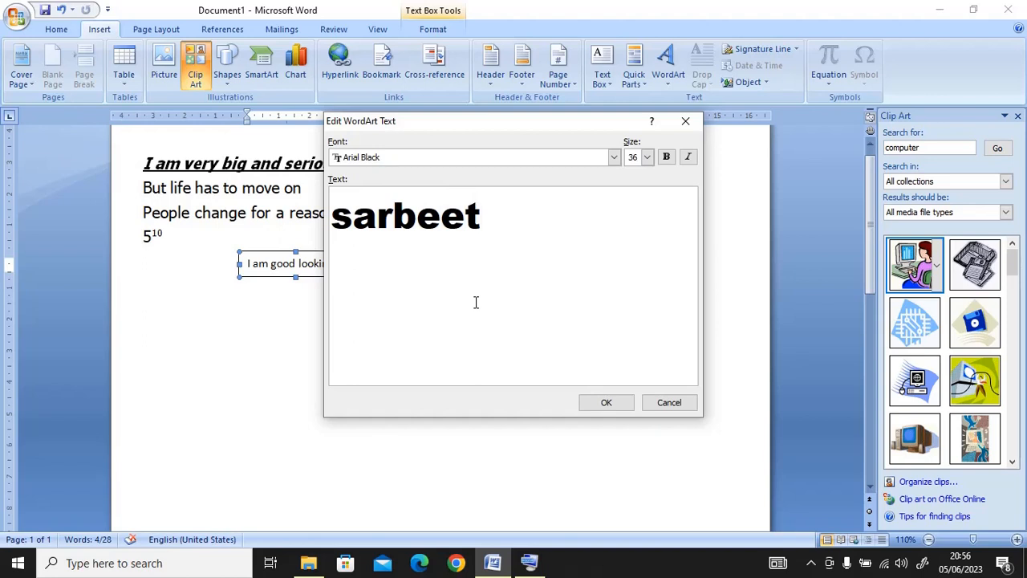
type("on w")
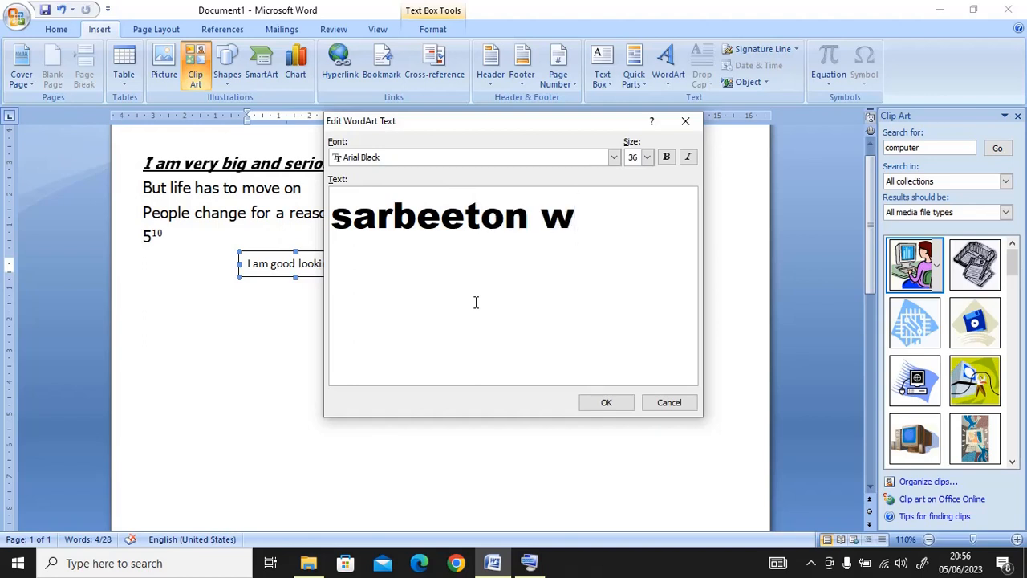
type("orld")
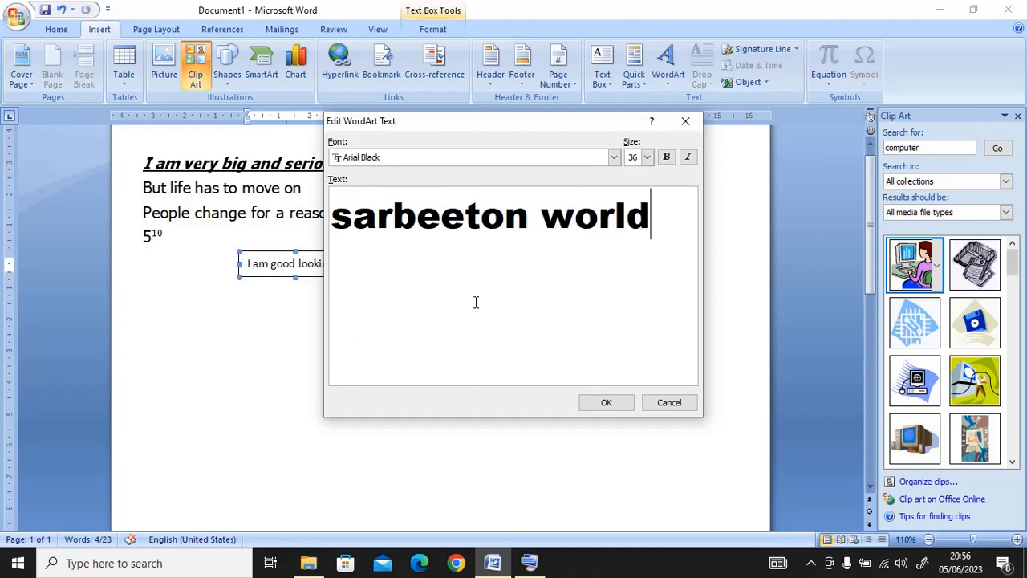
left_click(614, 404)
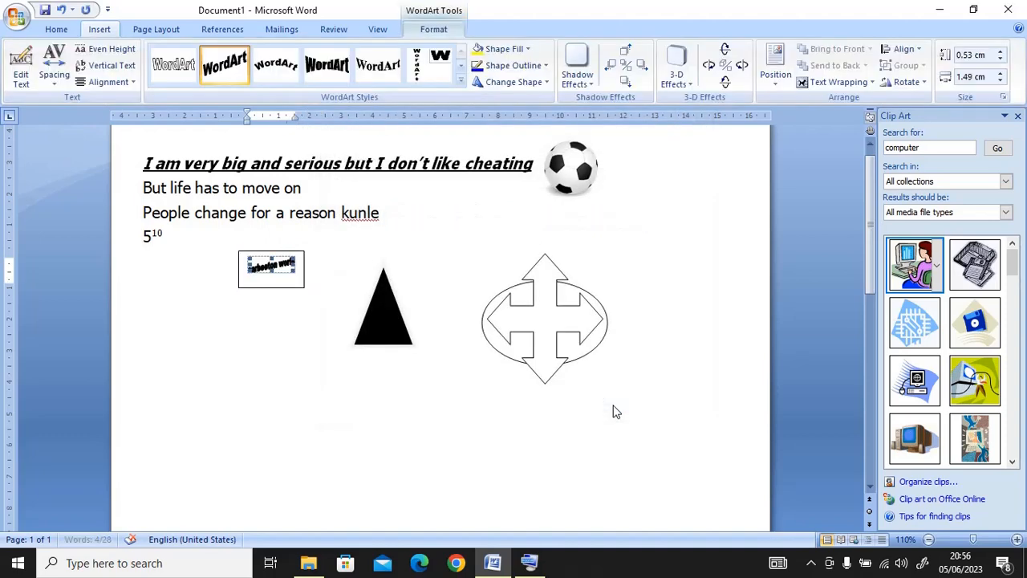
- Check which order and text wrapping options are available for the WordArt inside the text box
right_click(271, 268)
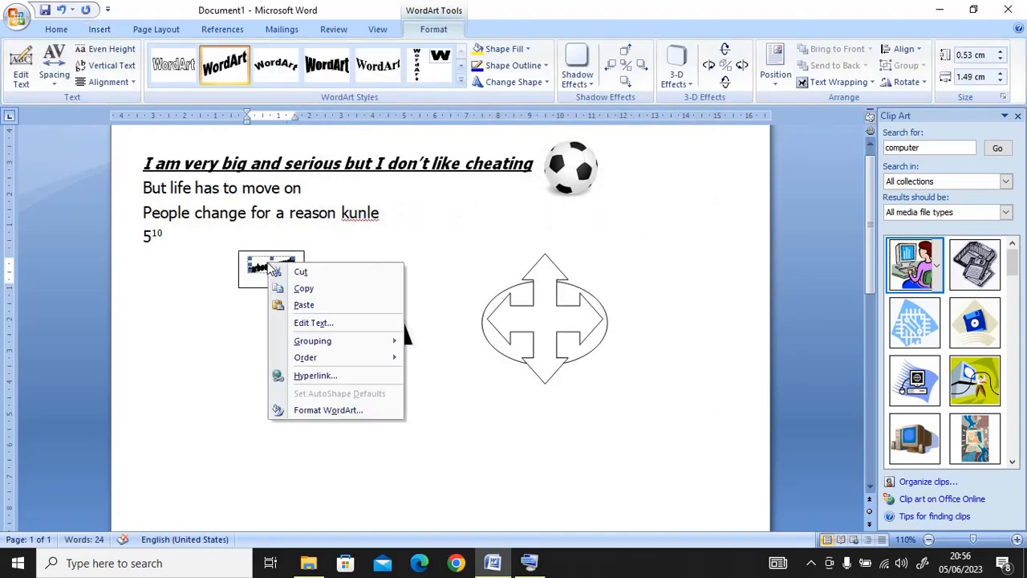
mouse_move(302, 363)
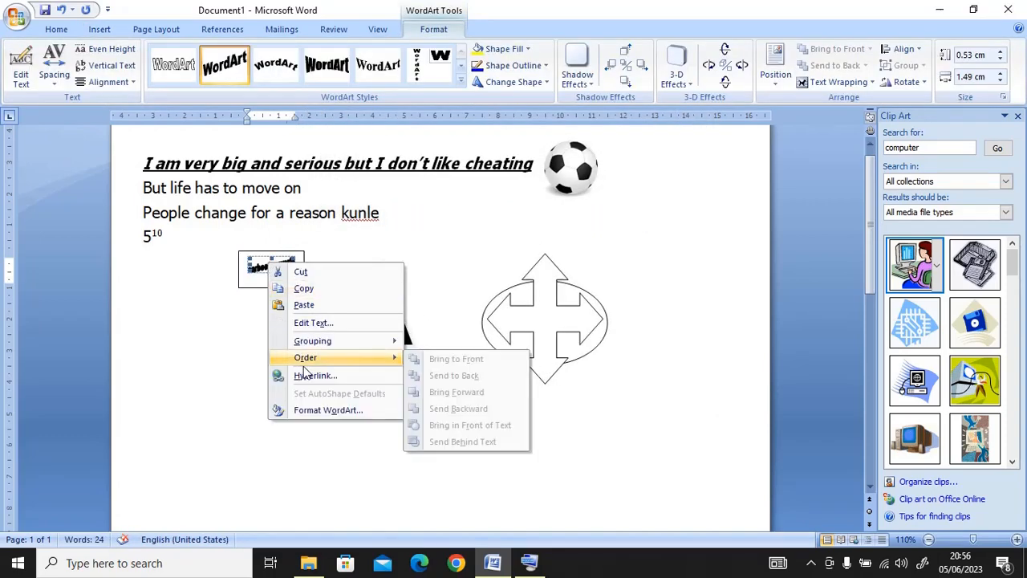
left_click(262, 273)
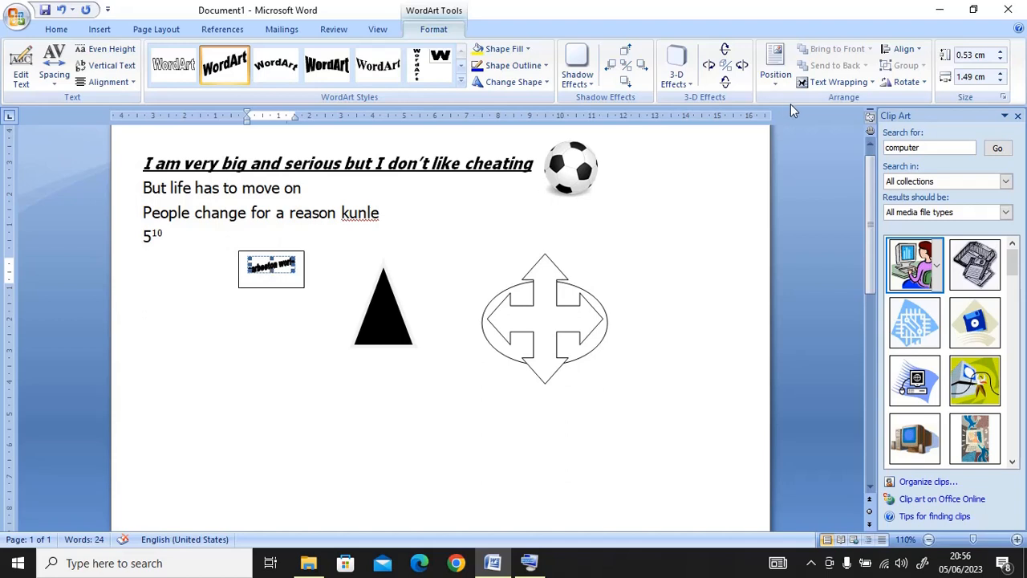
left_click(853, 84)
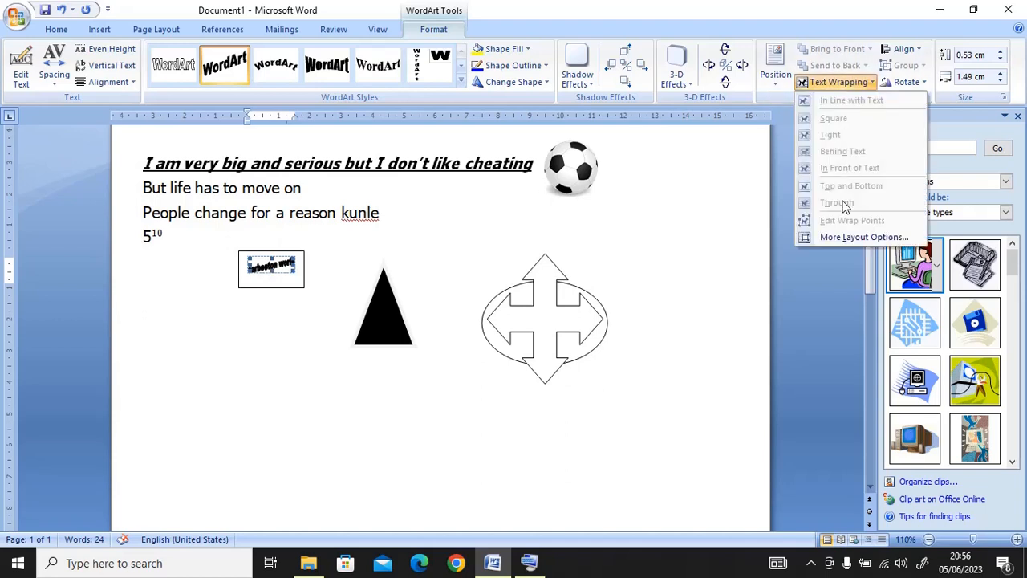
left_click(267, 300)
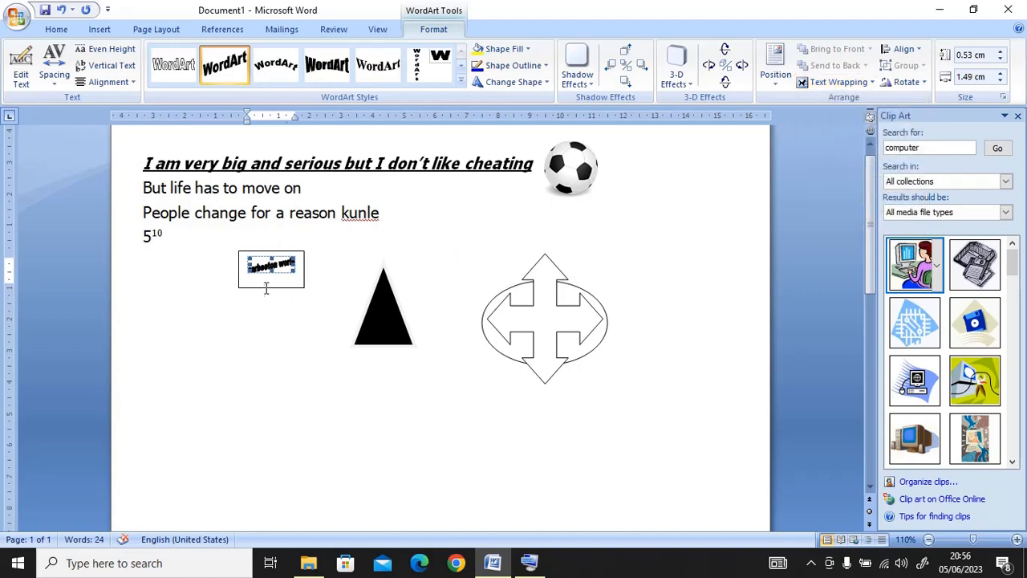
- Move the text box holding the WordArt to just above and beside the black triangle's tip
left_click(267, 289)
left_click_drag(268, 291, 232, 299)
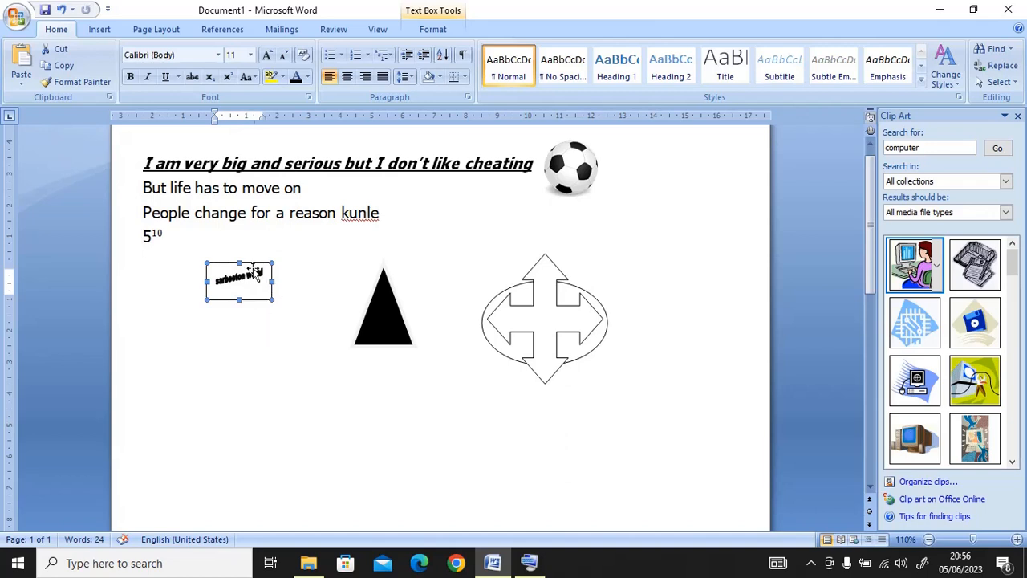
left_click_drag(251, 294, 301, 275)
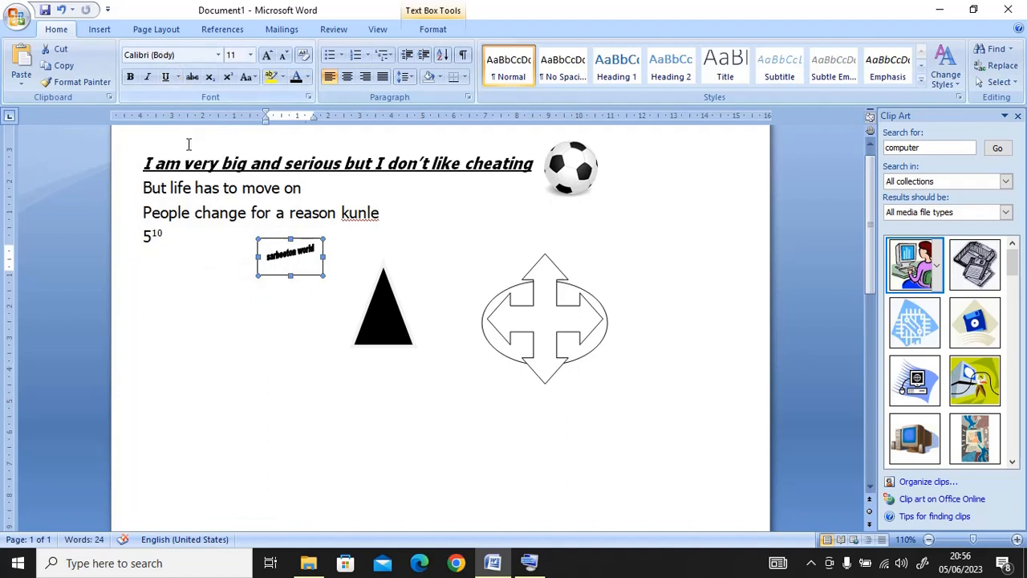
- Insert WordArt reading "sarbeeton" on the blank line below the typed text, using the plain outlined first style of the gallery
left_click(189, 307)
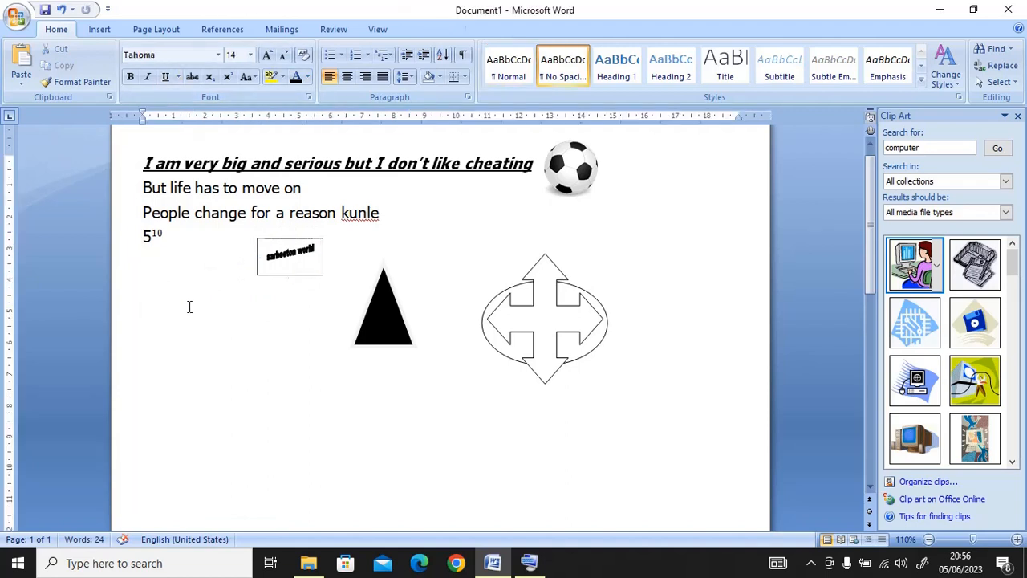
left_click(101, 30)
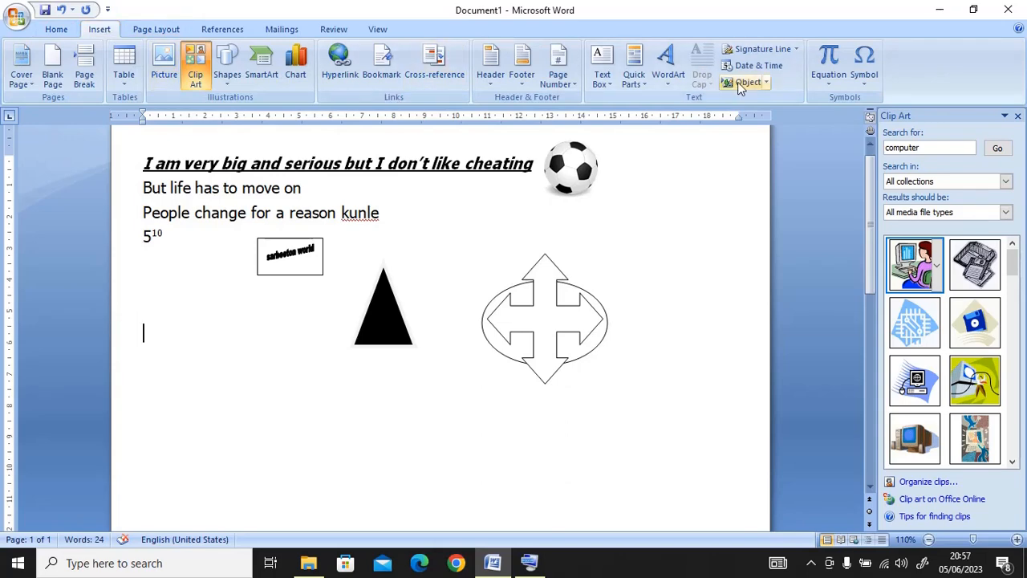
left_click(682, 80)
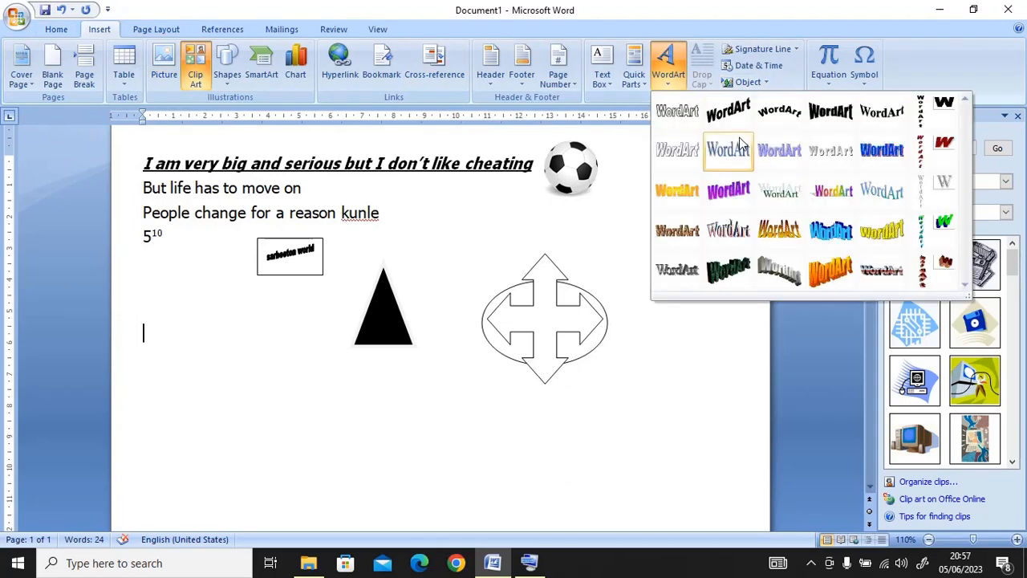
left_click(691, 117)
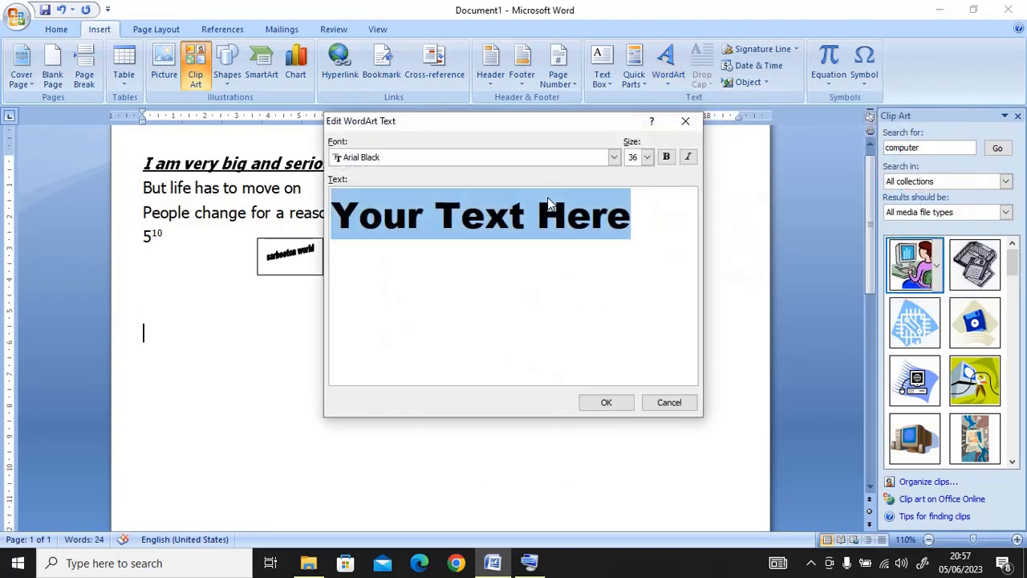
type("sar")
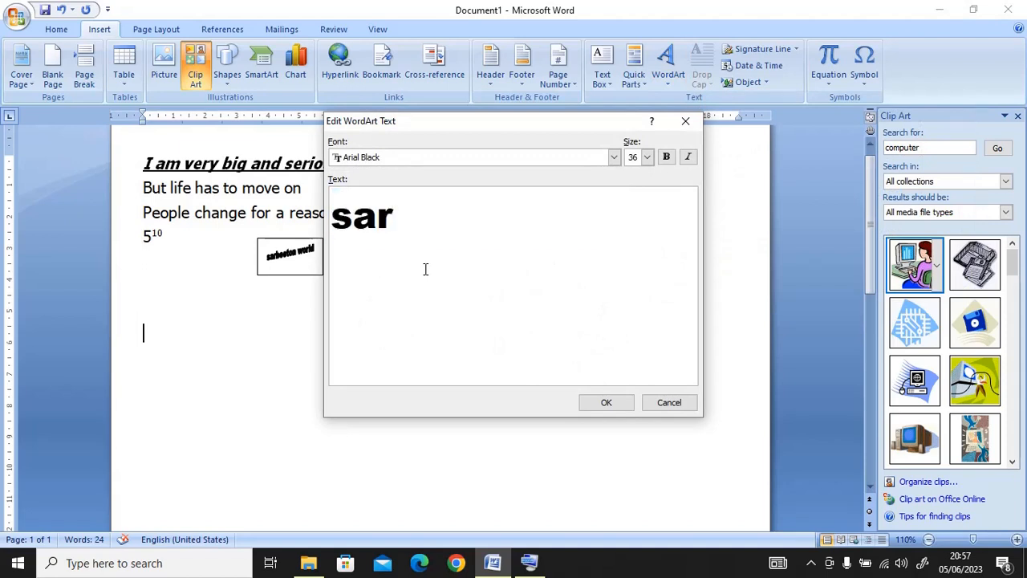
type("beeton")
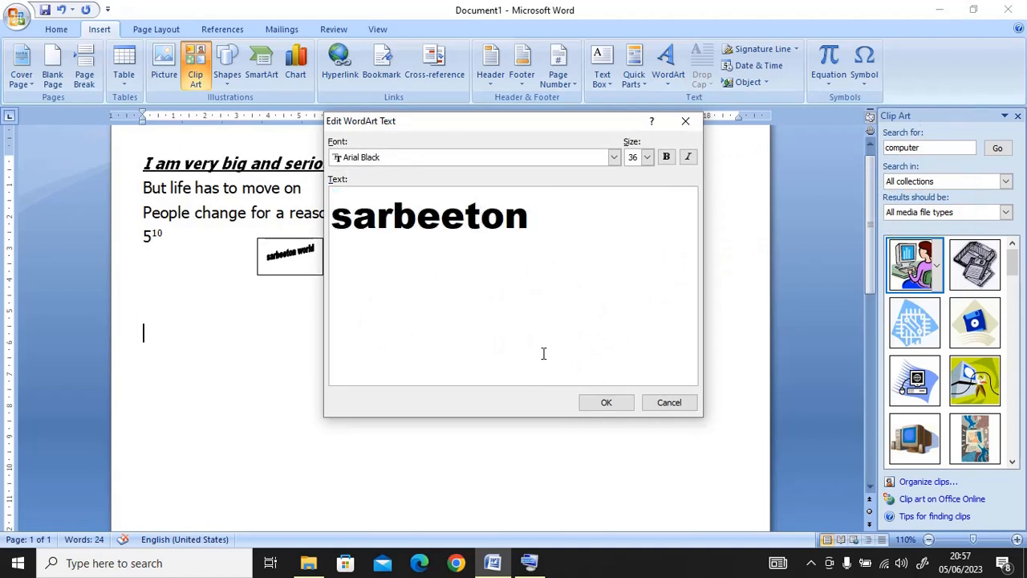
left_click(602, 405)
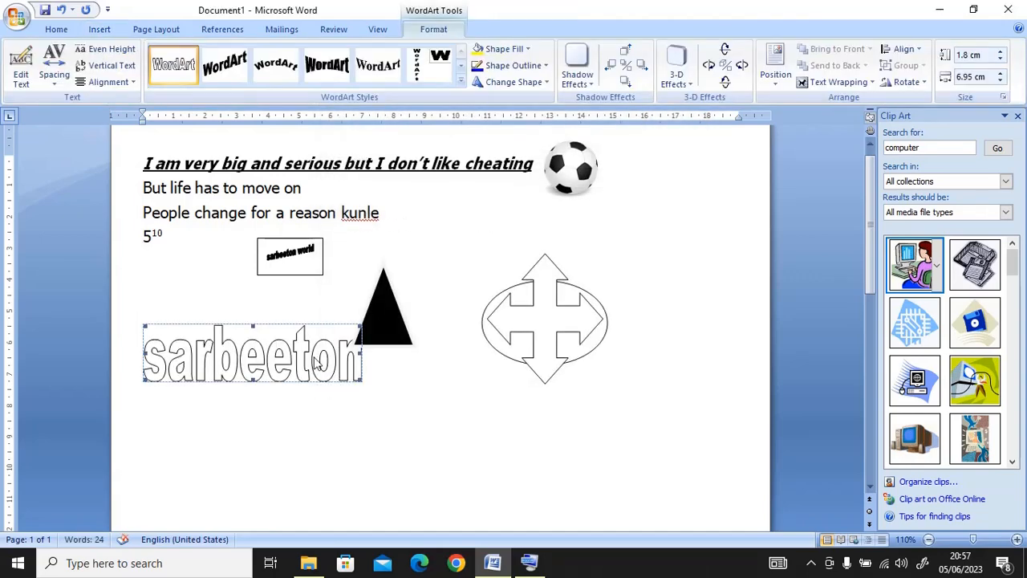
- Set the "sarbeeton" WordArt's wrapping to Behind Text, resize it to about 9 by 1.5 cm and place it below the black triangle
right_click(317, 363)
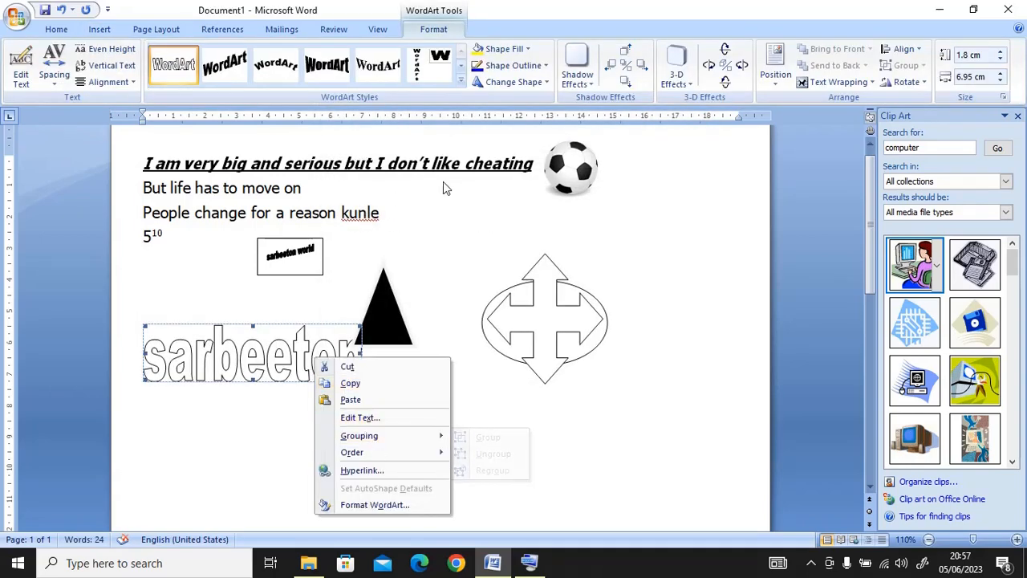
left_click(831, 83)
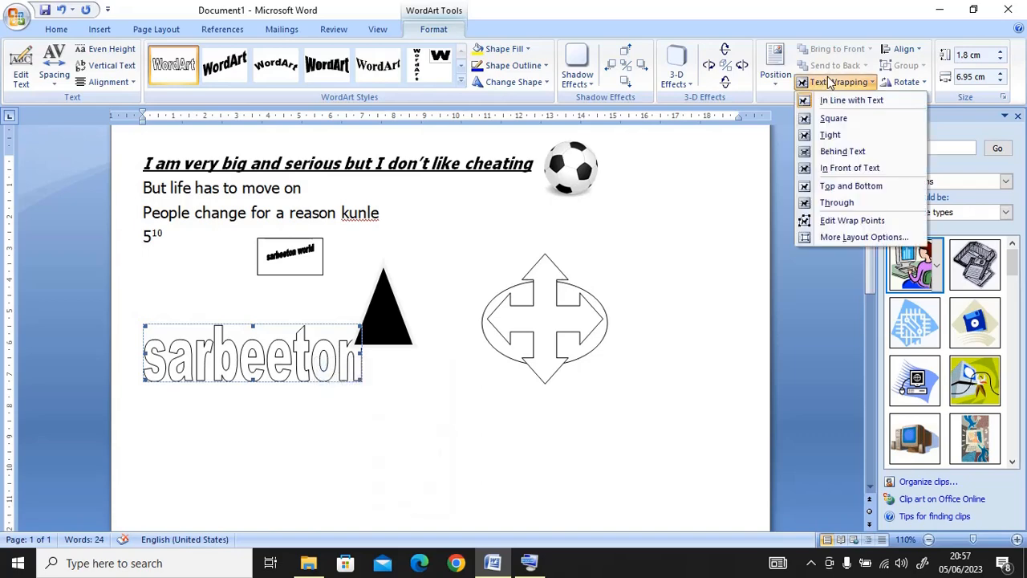
left_click(837, 151)
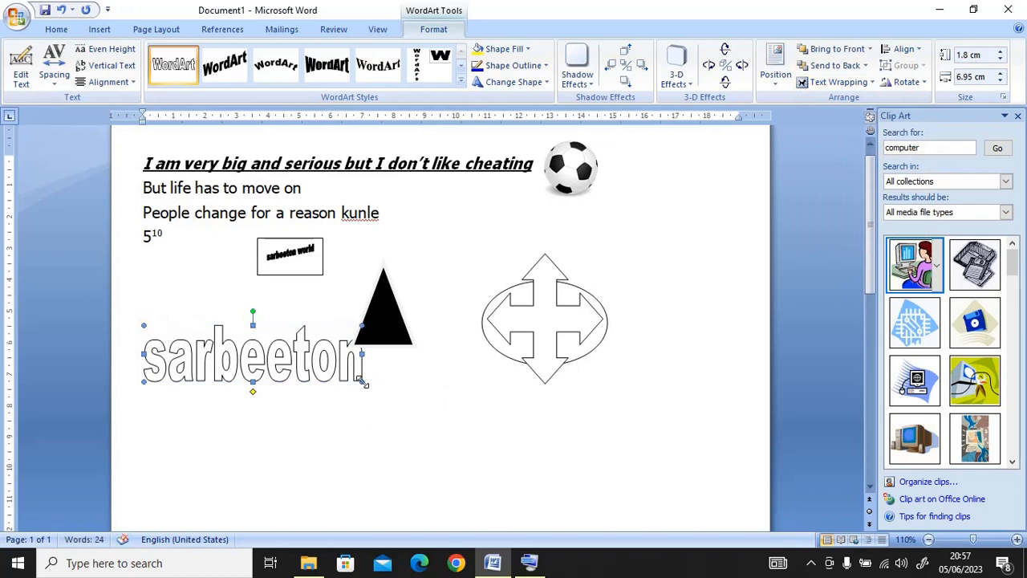
left_click_drag(363, 382, 428, 371)
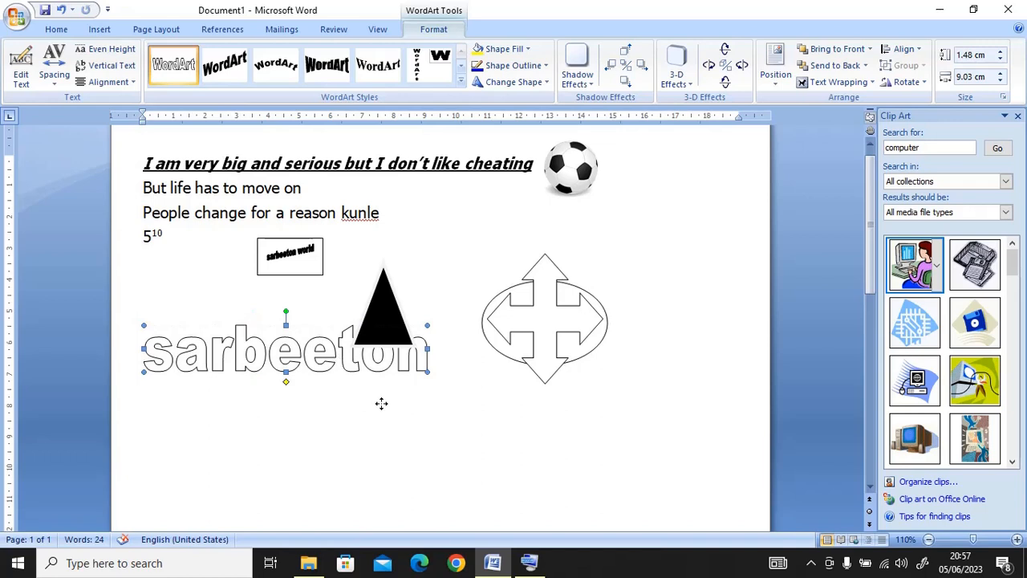
left_click_drag(381, 403, 405, 407)
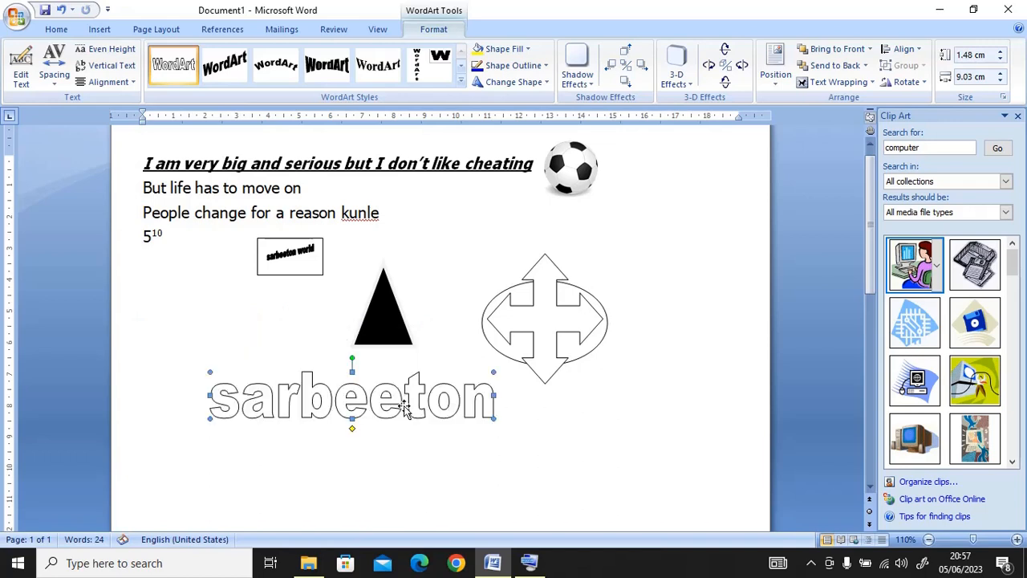
- Give the "sarbeeton" WordArt a light green outline and a theme green fill, and shift it slightly closer to the triangle's base
left_click(515, 65)
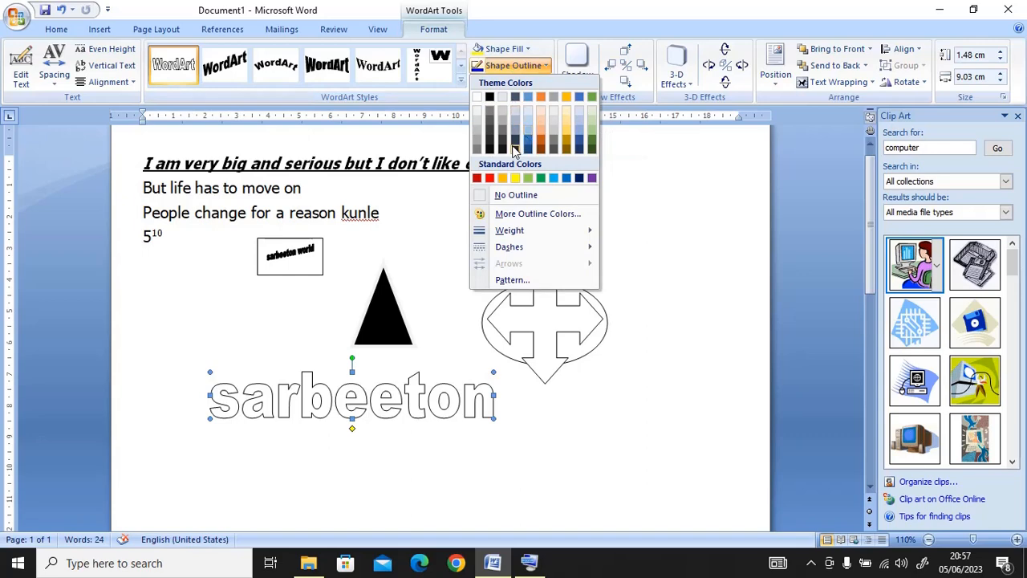
left_click(527, 178)
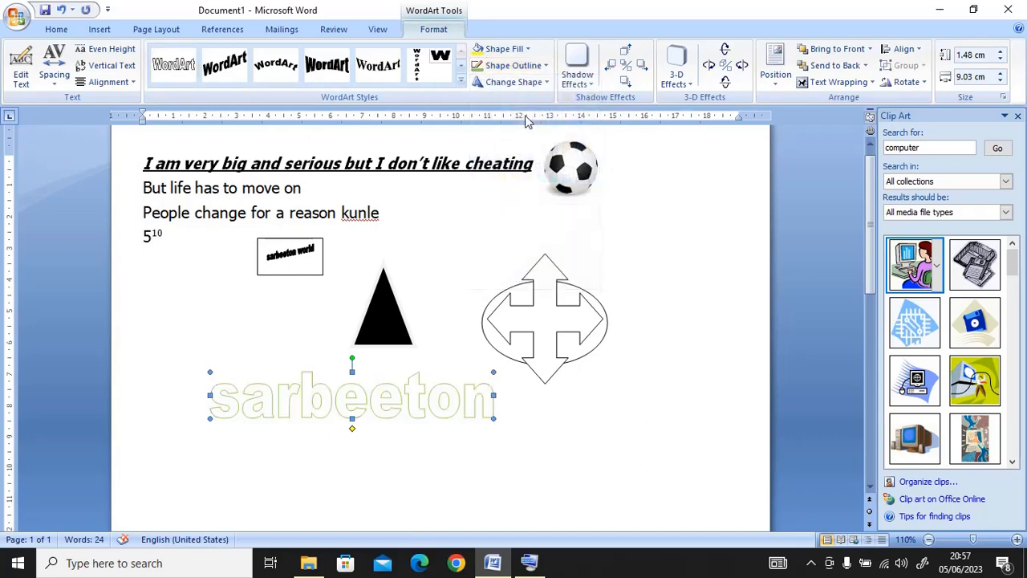
left_click(506, 52)
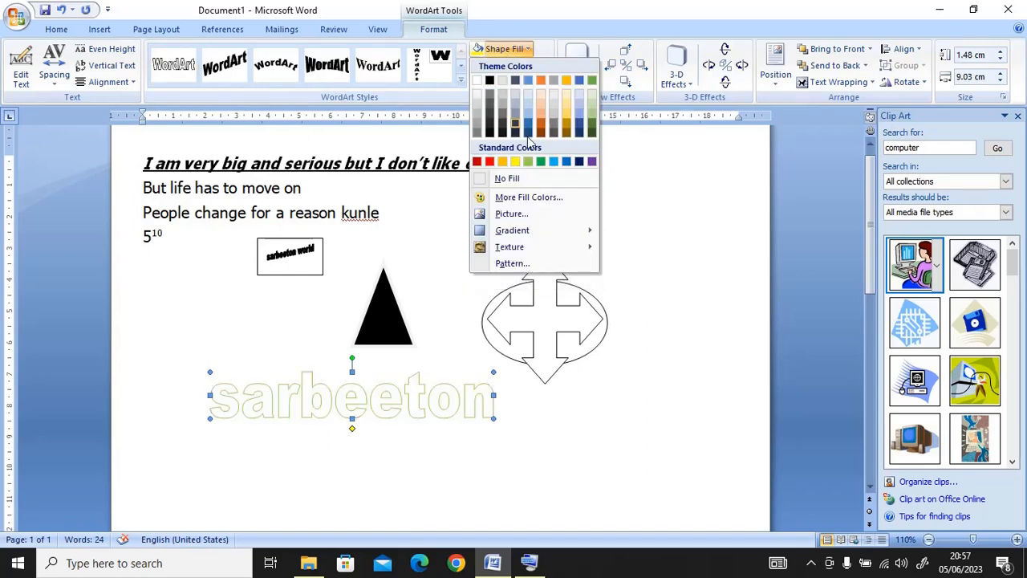
left_click(591, 82)
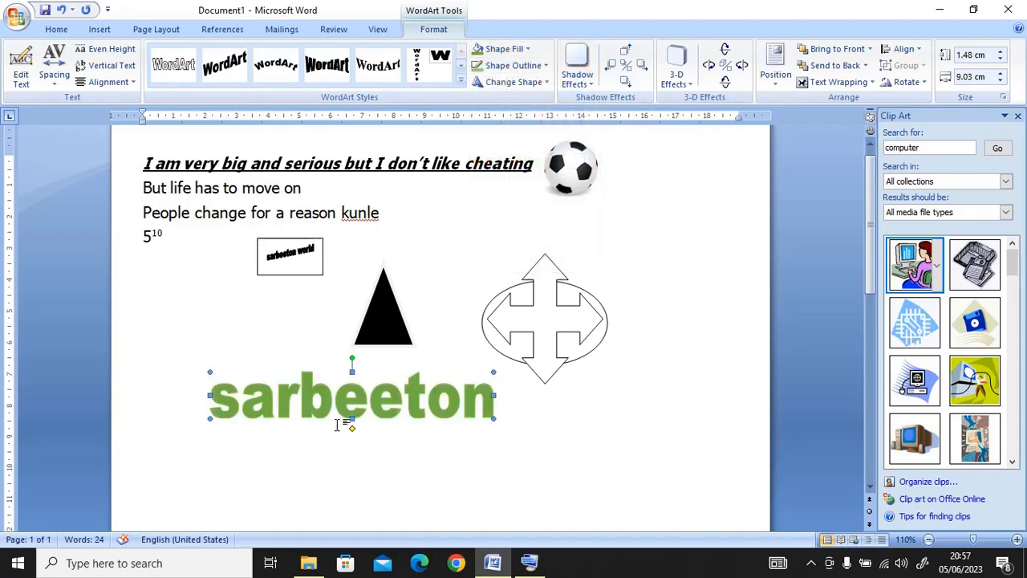
left_click_drag(323, 402, 302, 376)
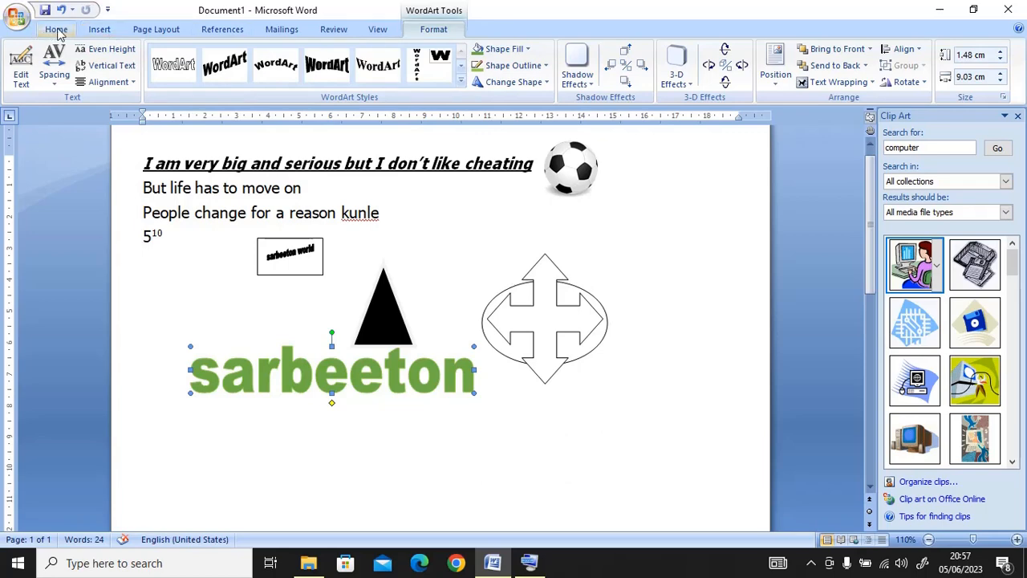
left_click(178, 33)
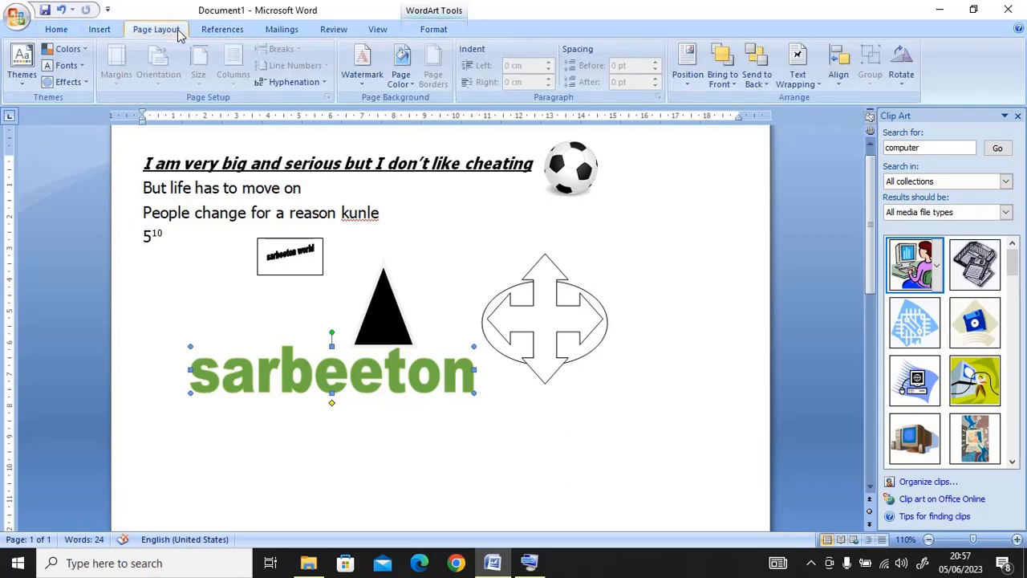
left_click(282, 31)
left_click(222, 35)
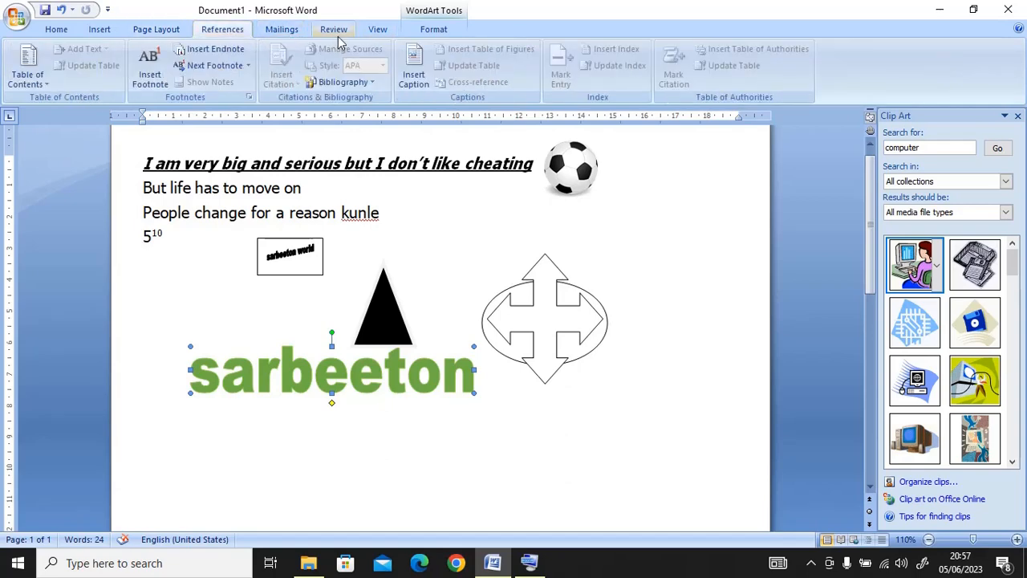
left_click(390, 31)
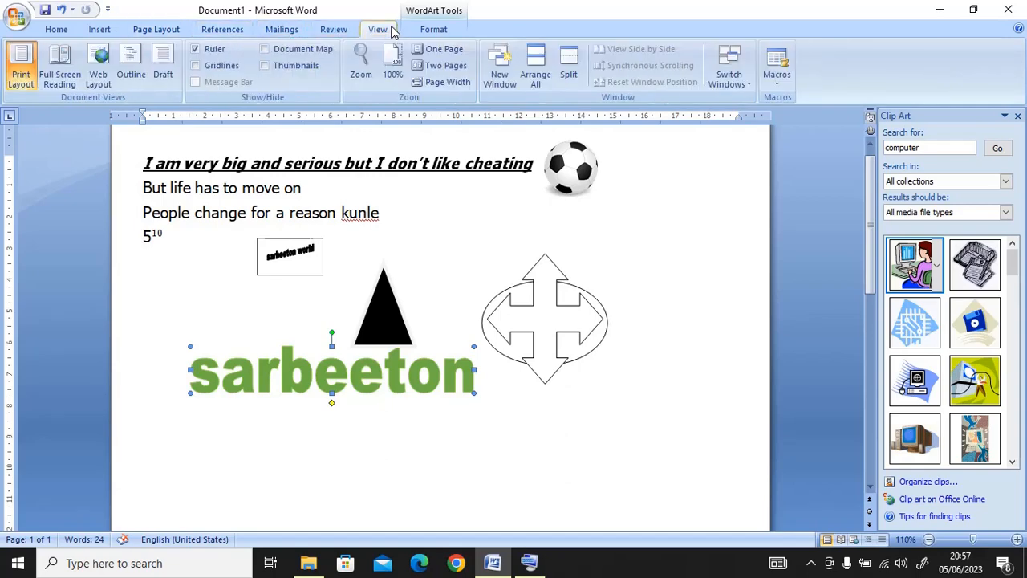
left_click(434, 30)
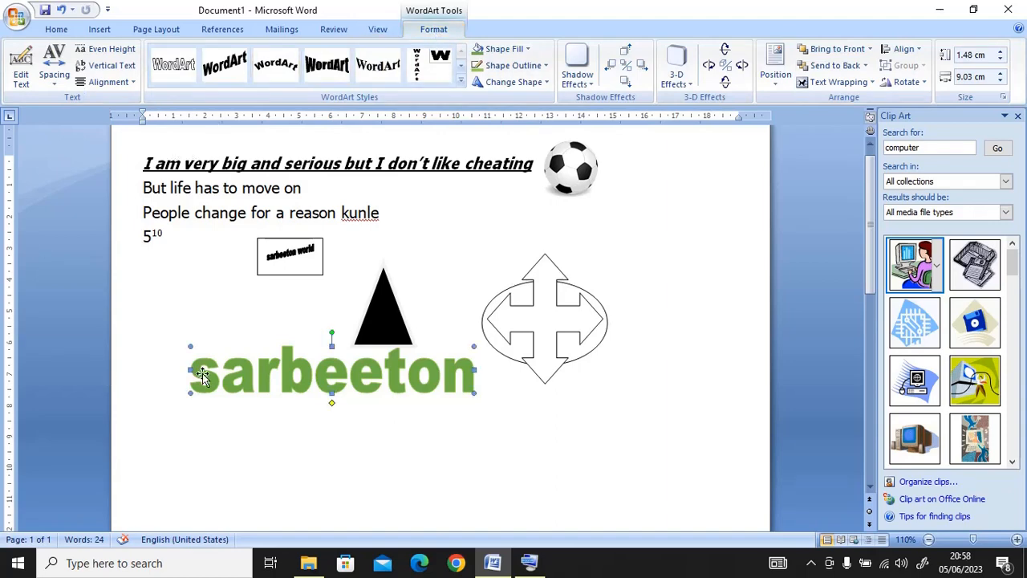
- Move the football picture down to just above the four-way arrow and turn on cropping for it
right_click(579, 178)
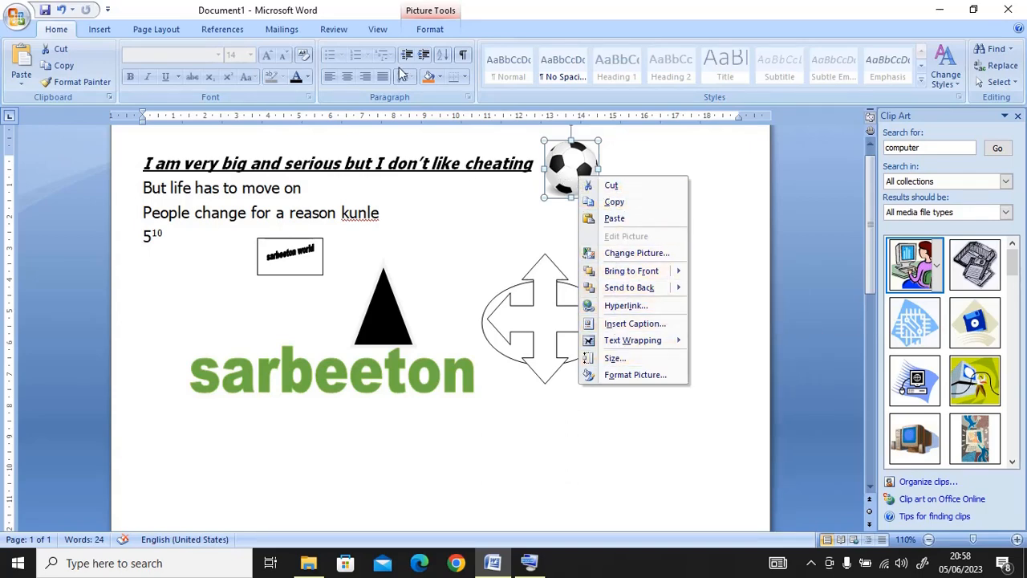
left_click(429, 29)
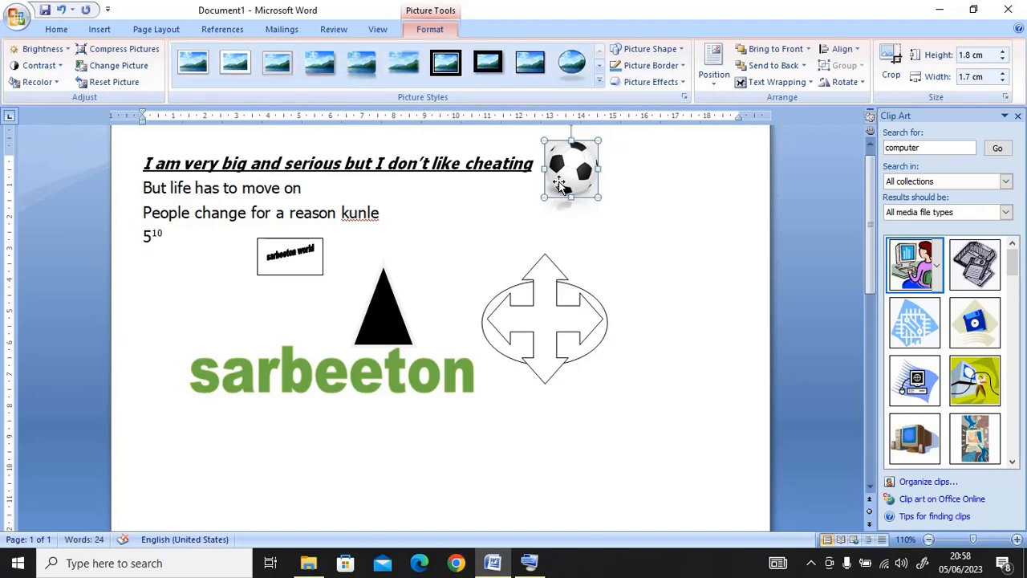
left_click_drag(560, 184, 578, 230)
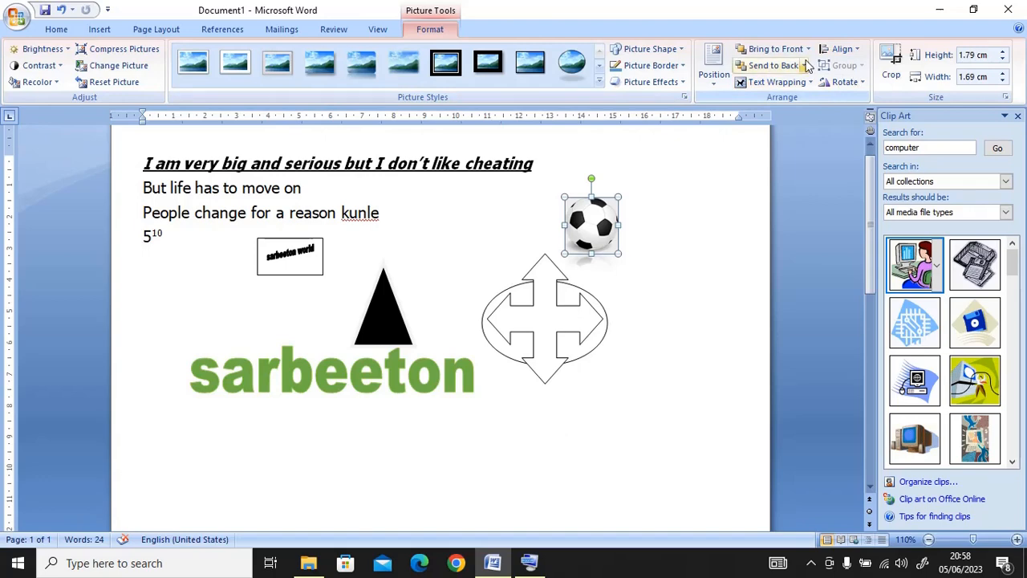
left_click(896, 69)
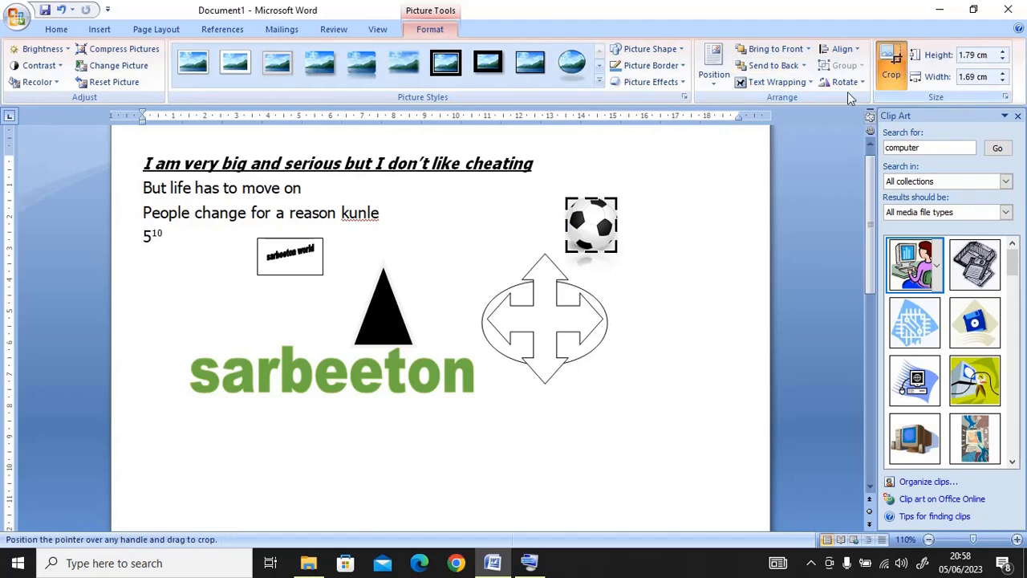
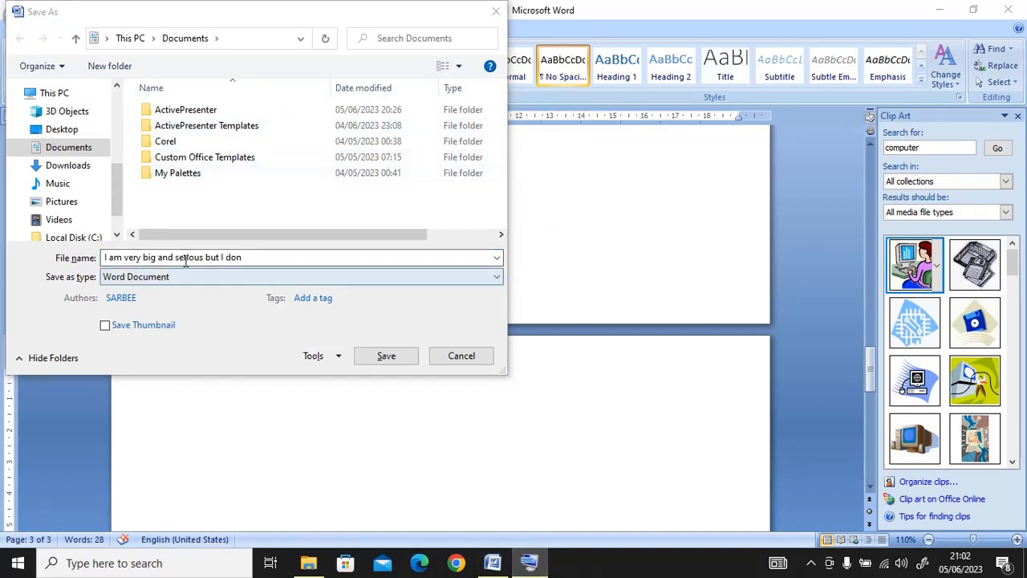
- Save the file in the Documents folder as a Word document named "sarbeeton"
left_click(284, 253)
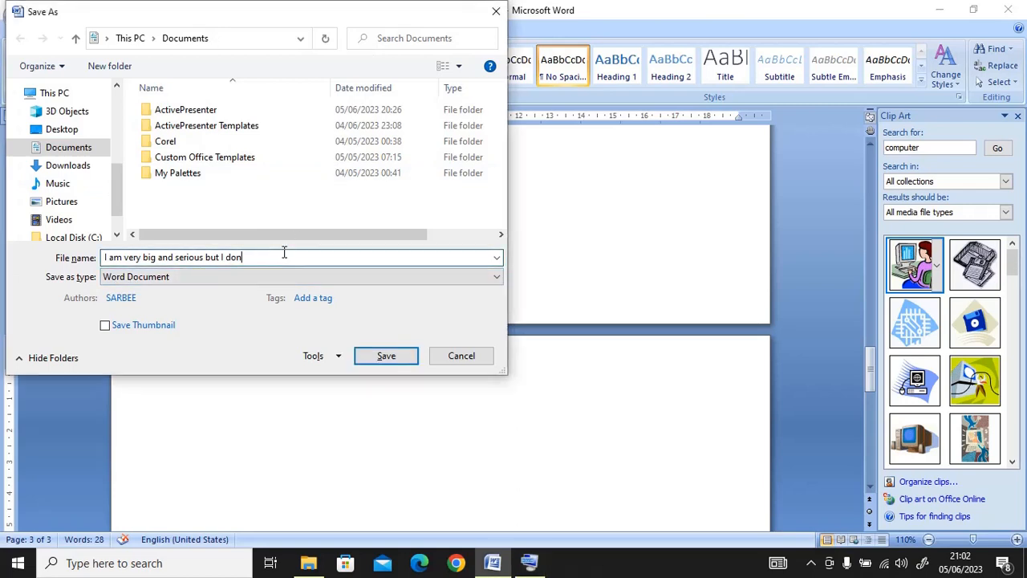
key("BackSpace")
key("BackSpace")
key("BackSpace")
key("BackSpace")
key("BackSpace")
key("BackSpace")
key("BackSpace")
key("BackSpace")
key("BackSpace")
key("BackSpace")
key("BackSpace")
key("BackSpace")
key("BackSpace")
key("BackSpace")
key("BackSpace")
key("BackSpace")
key("BackSpace")
key("BackSpace")
key("BackSpace")
key("BackSpace")
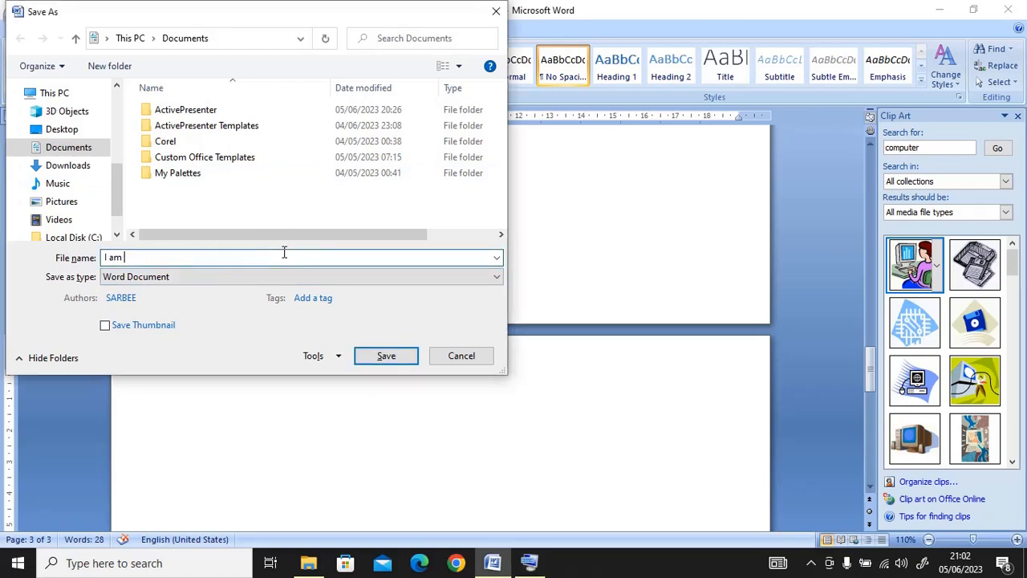
type("sarbeeton")
left_click(386, 359)
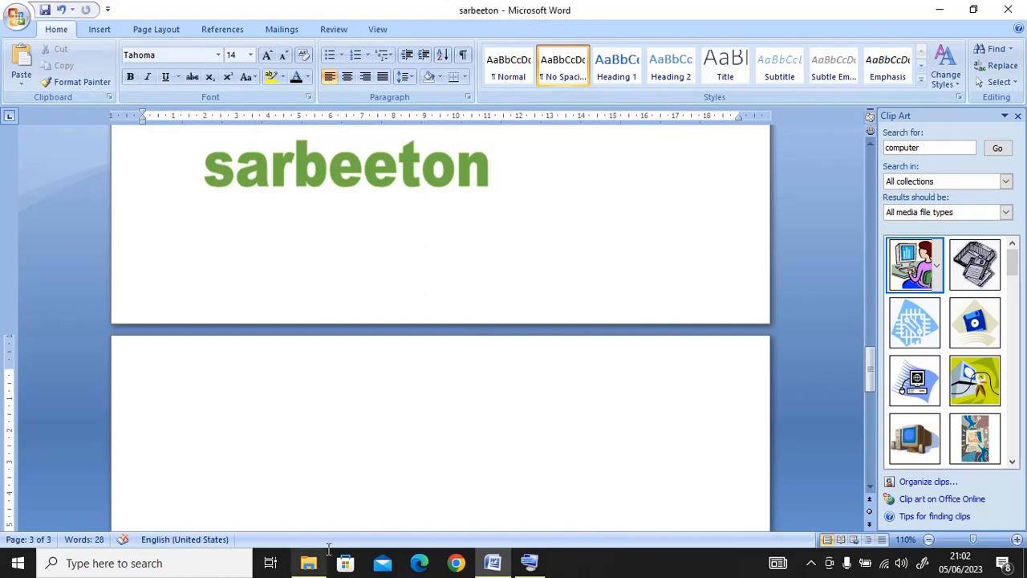
- Bring up the on-screen keyboard, shift it lower on the screen and minimize it again
left_click(529, 563)
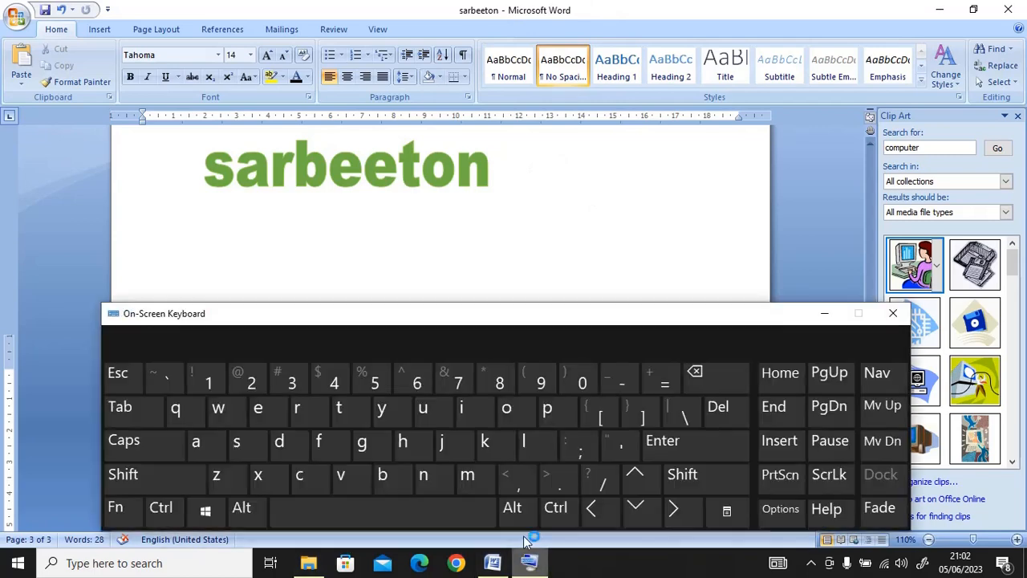
left_click_drag(496, 313, 501, 366)
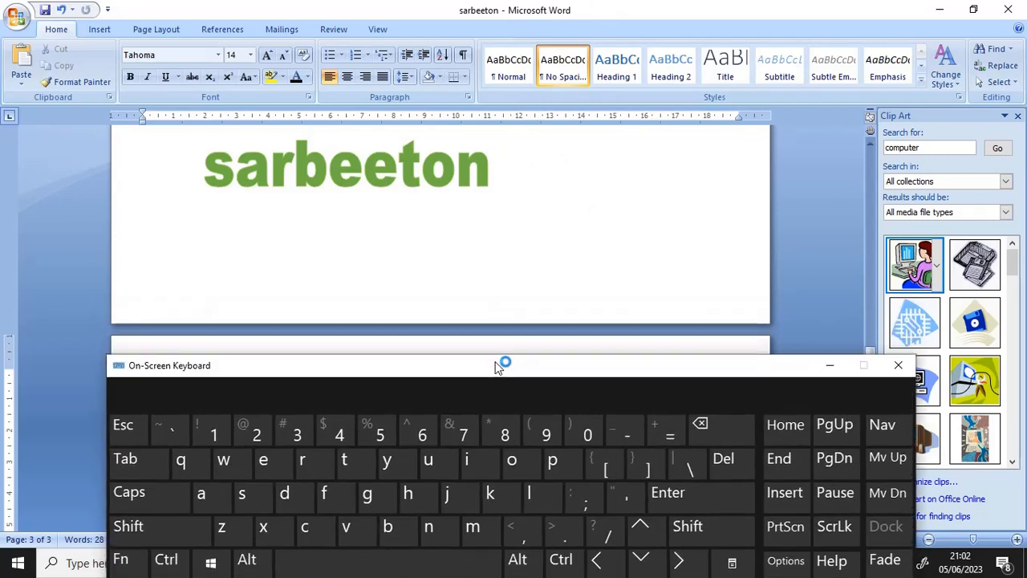
left_click(836, 371)
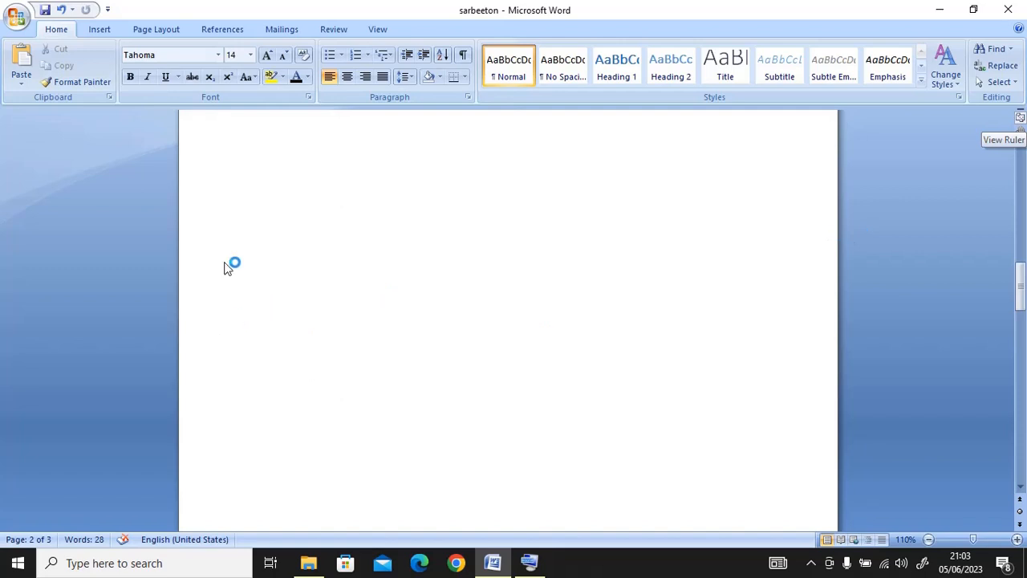
- Close Word and relaunch Microsoft Office Word 2007 by searching for "micro"
key("alt+F4")
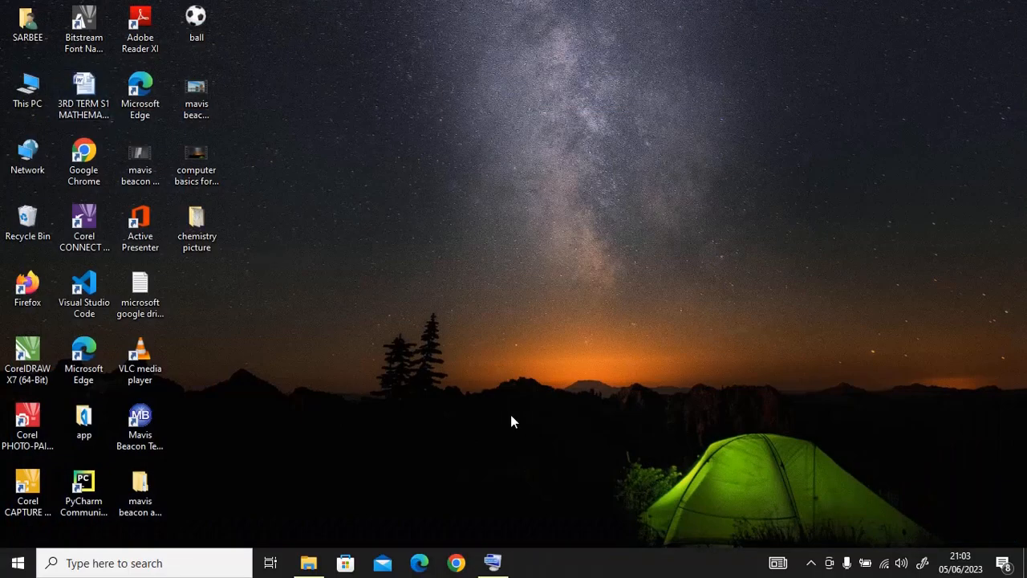
left_click(120, 564)
type("micr")
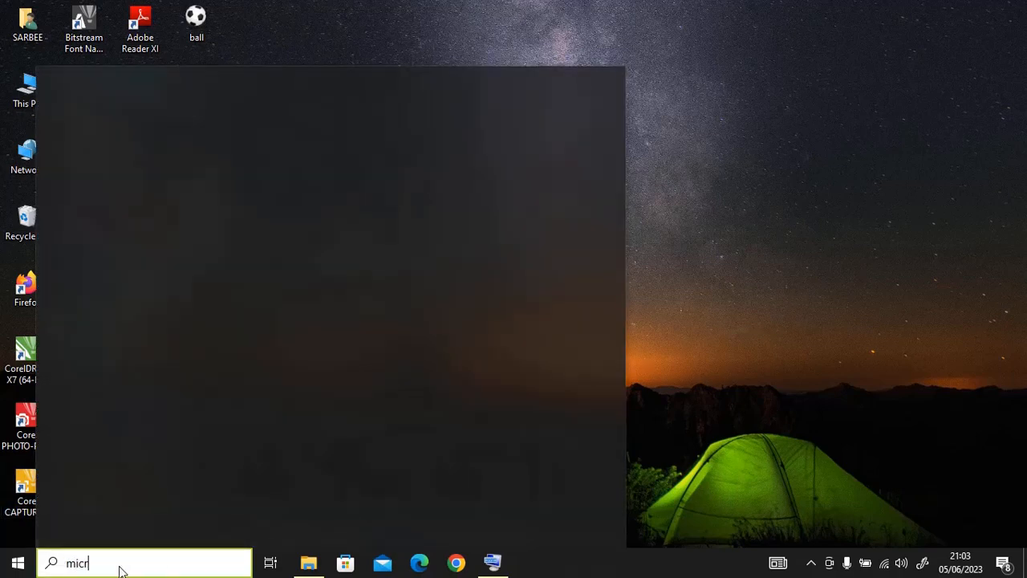
type("o")
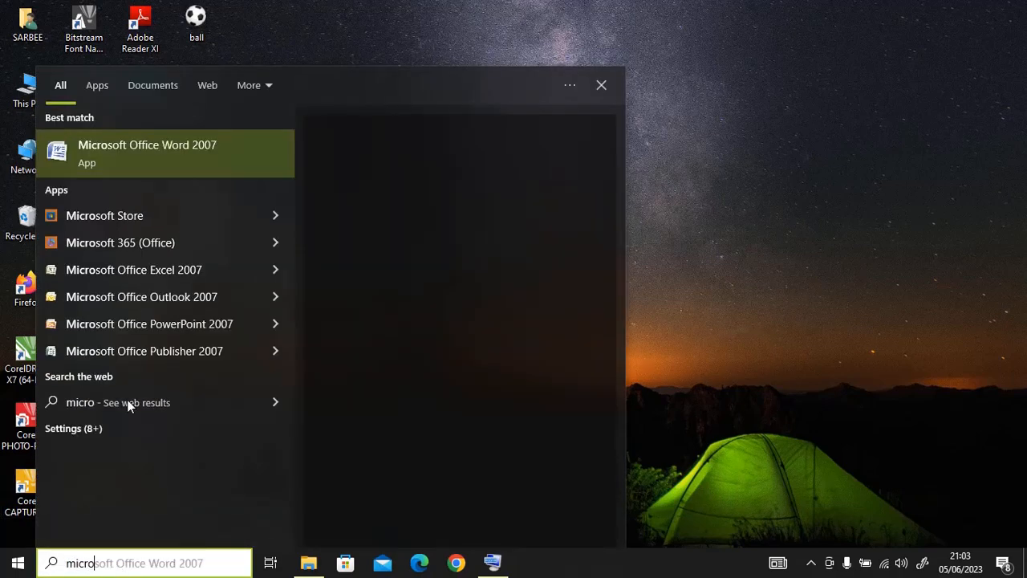
left_click(171, 164)
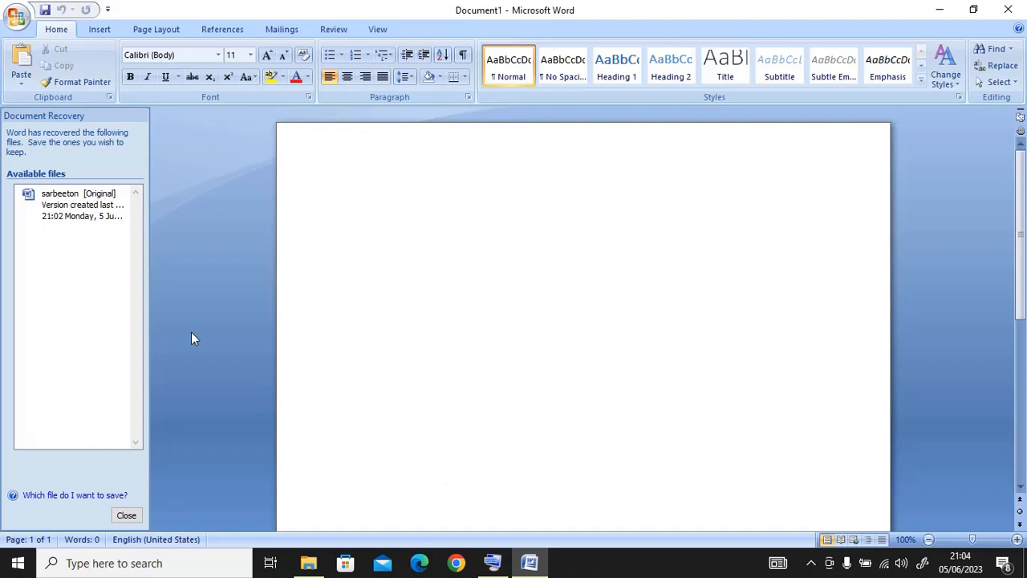
- Open the recovered "sarbeeton" document and dismiss the document recovery list
left_click(58, 201)
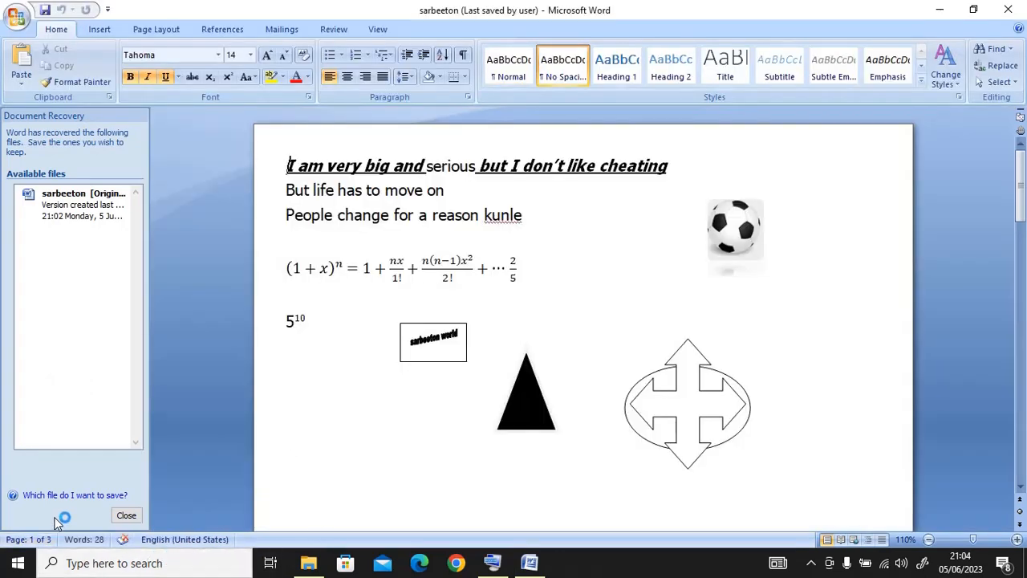
left_click(136, 515)
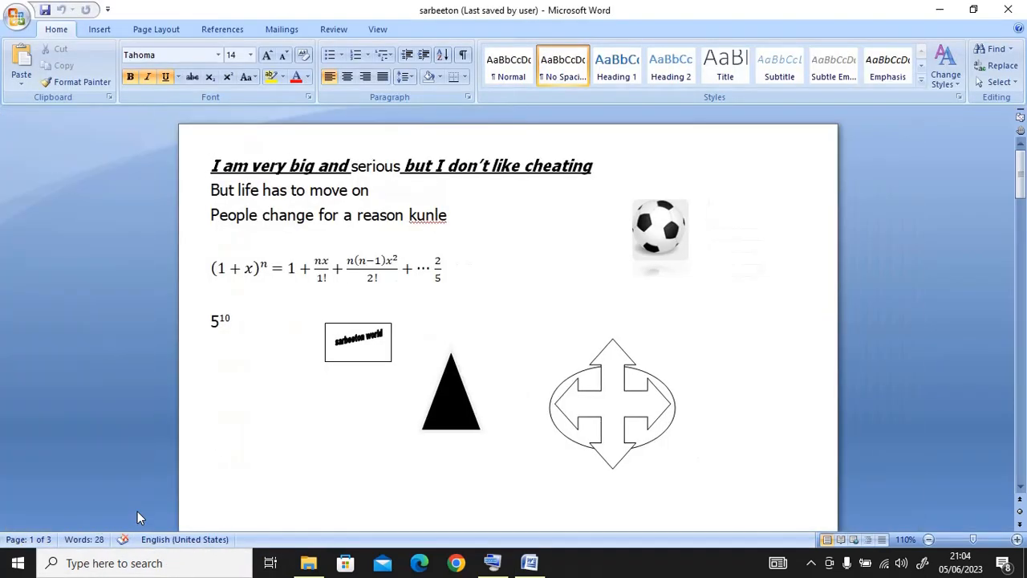
- Show the ruler, place the cursor on page 2 and try to bring up the Open dialog
left_click(1020, 117)
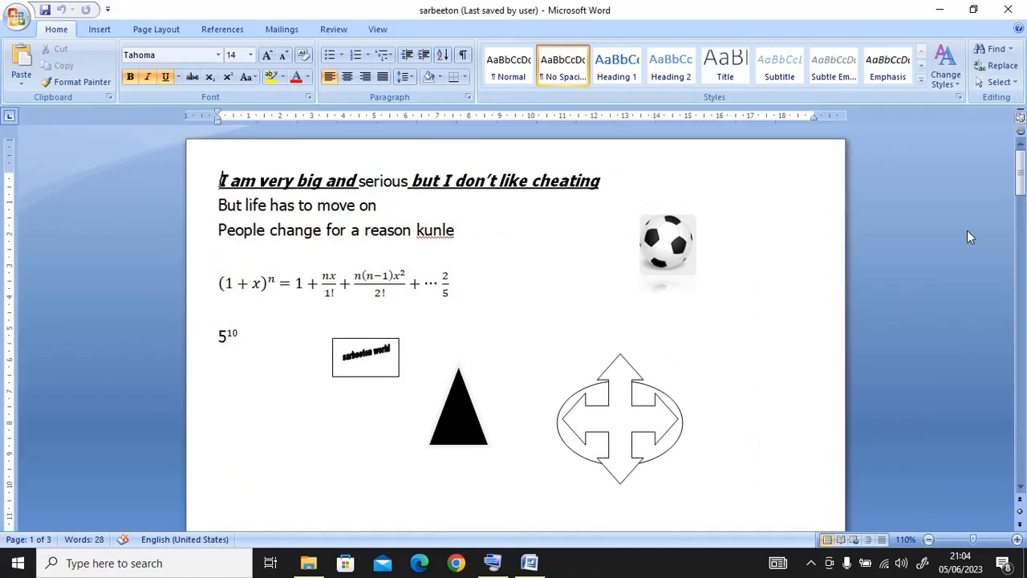
left_click_drag(1020, 171, 1025, 275)
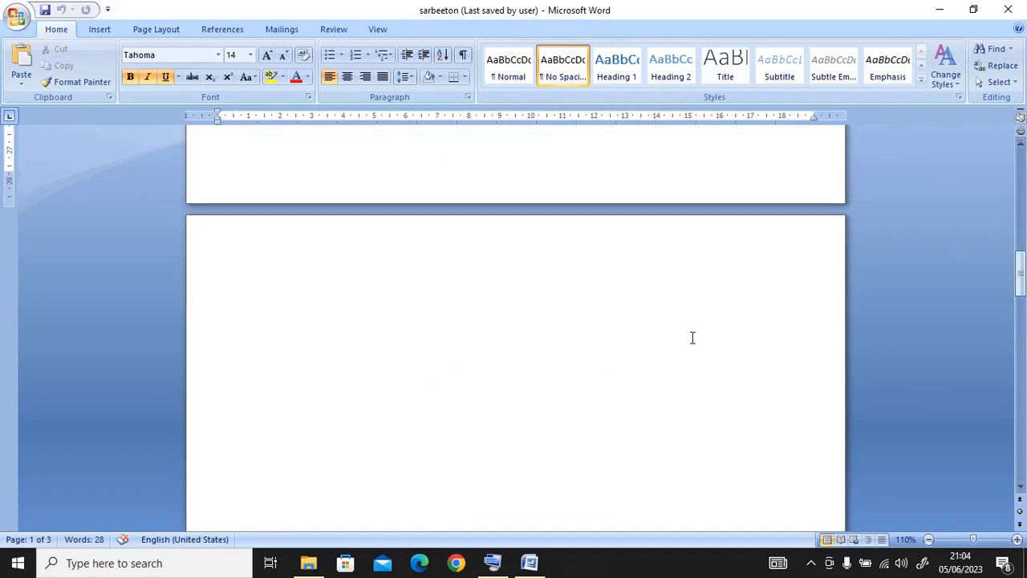
left_click(551, 376)
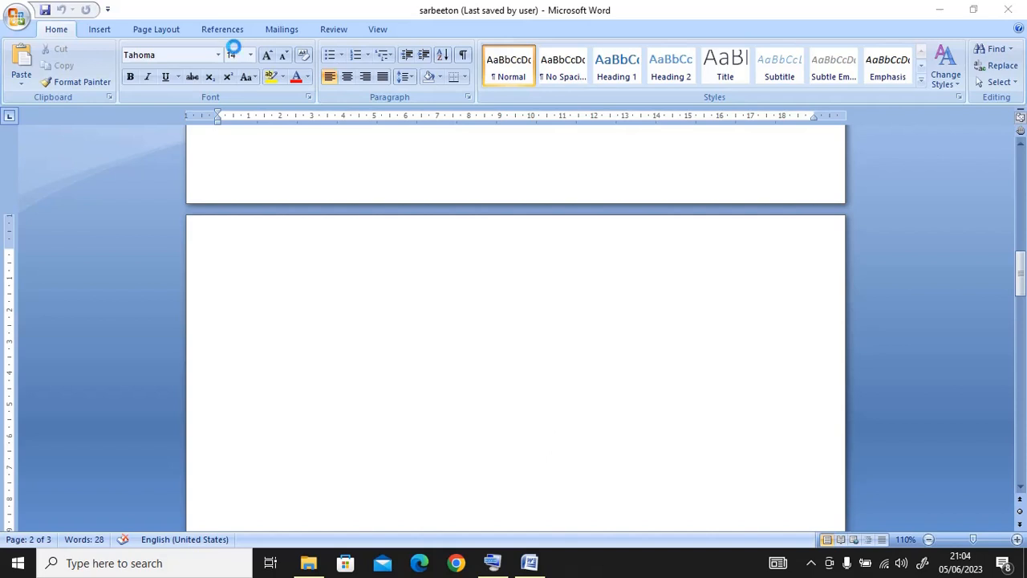
key("ctrl+o")
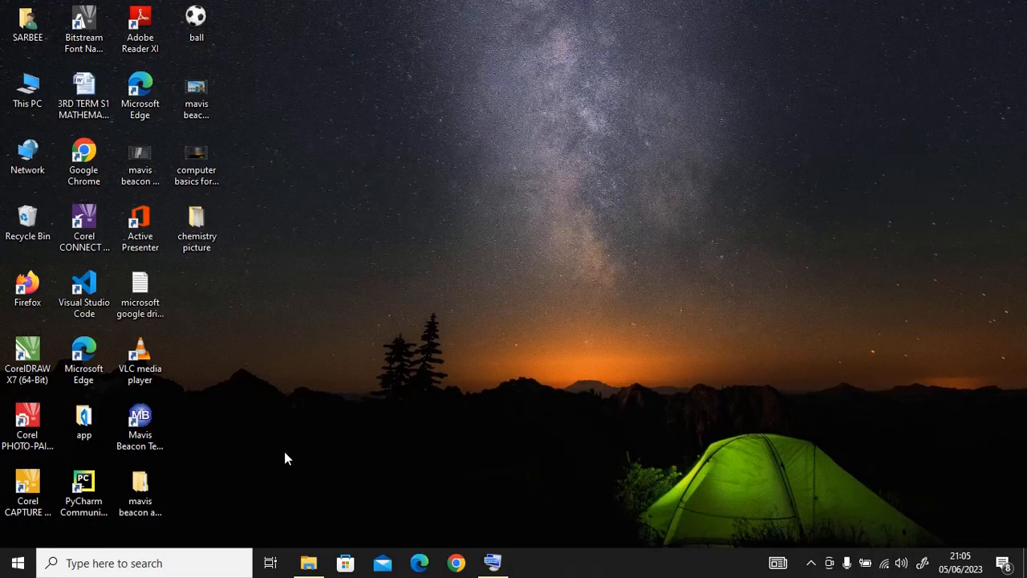
- Relaunch Microsoft Office Word 2007 by searching for "microsoft" and start Google Chrome as well
left_click(116, 563)
type("mic")
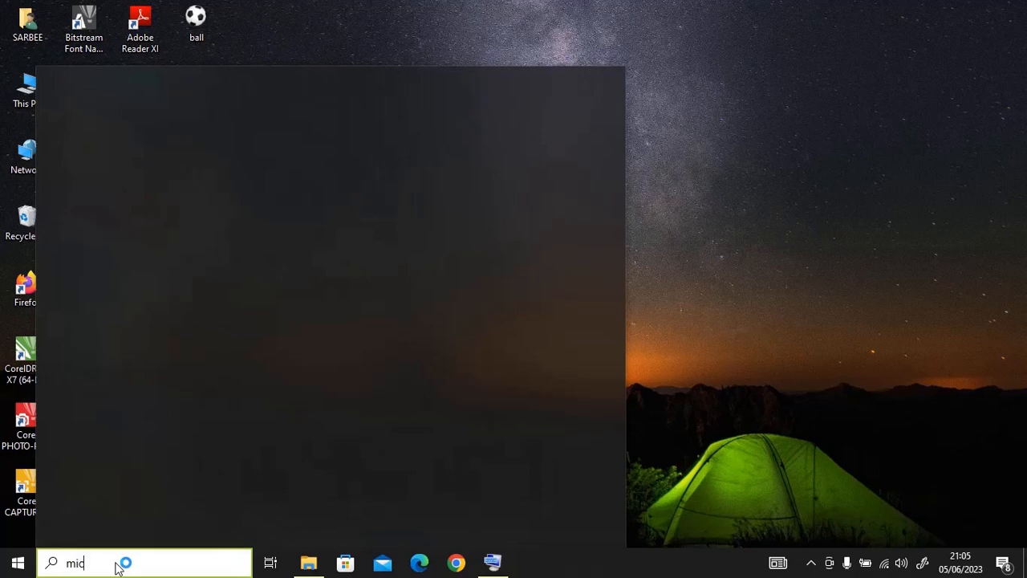
type("to")
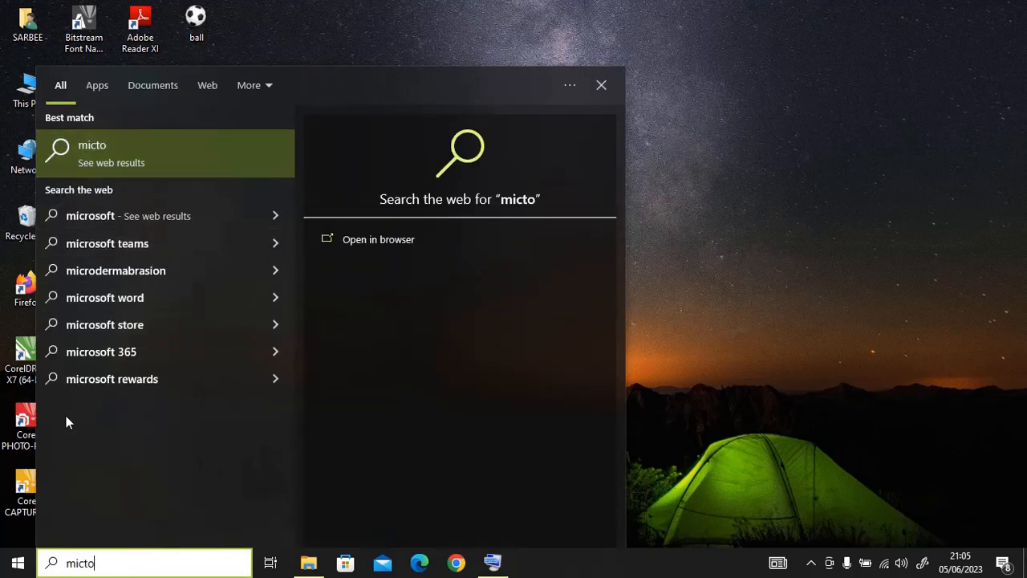
key("BackSpace")
key("BackSpace")
key("BackSpace")
type("croso")
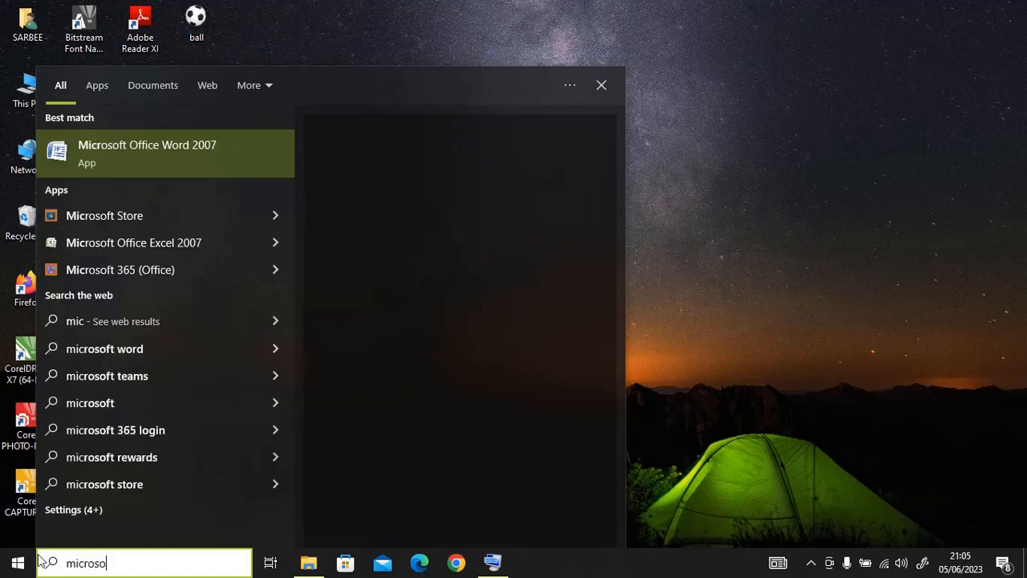
type("f")
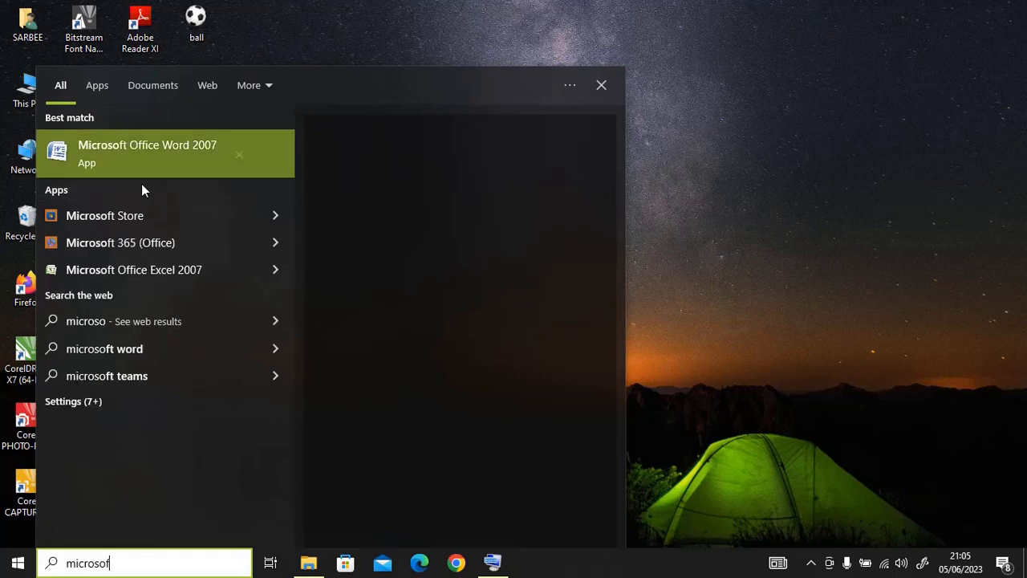
type("t")
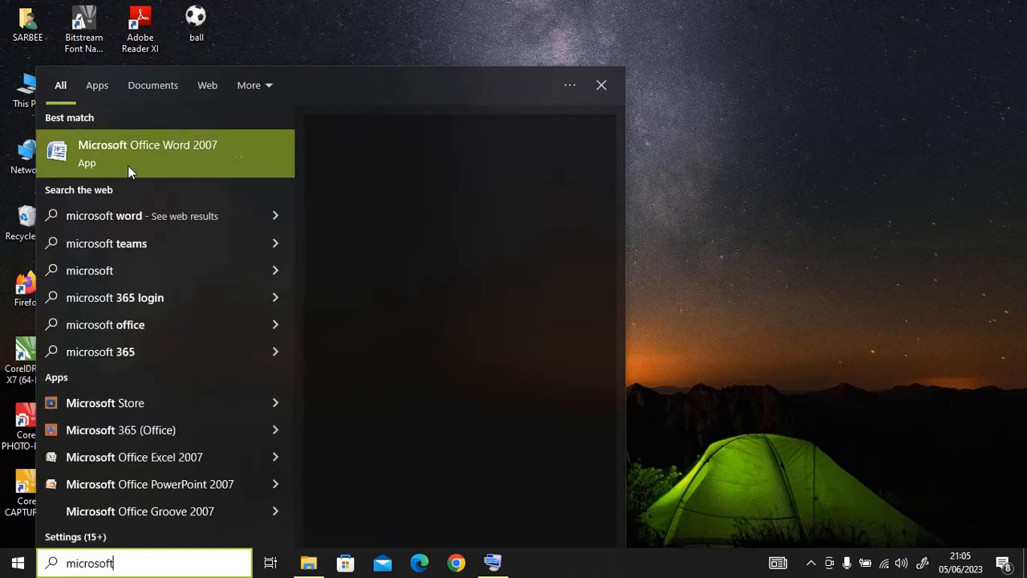
left_click(127, 165)
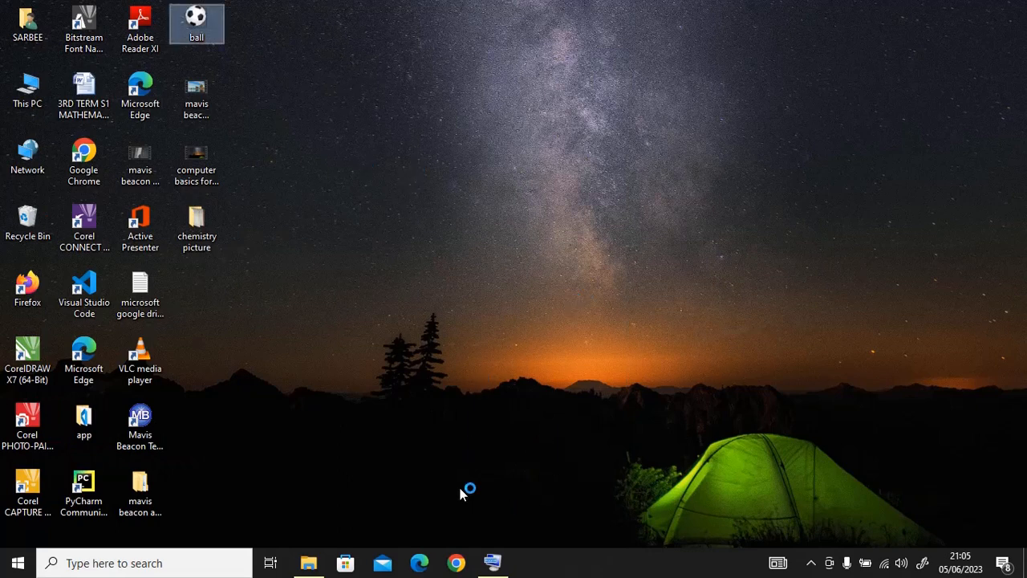
left_click(457, 563)
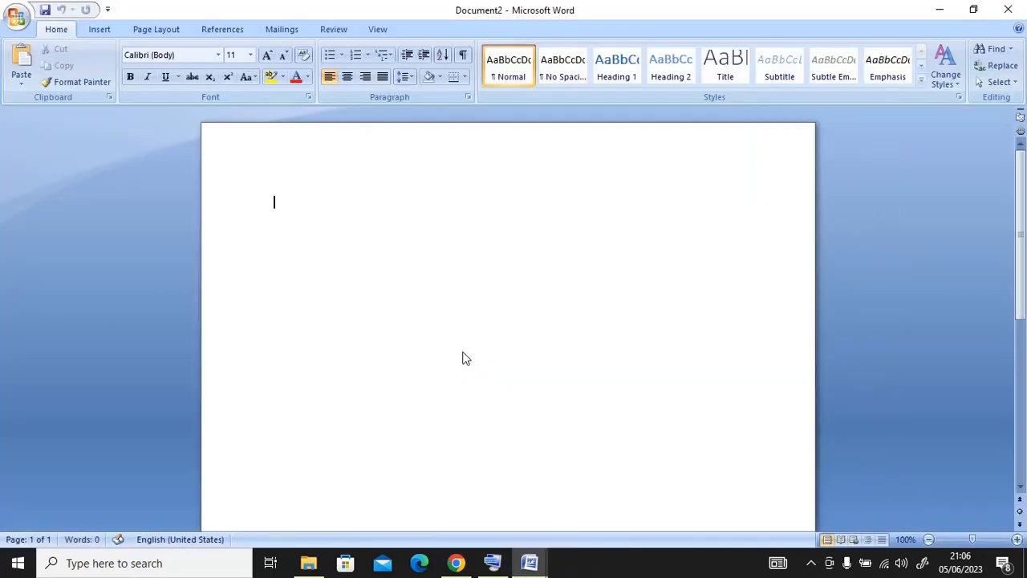
- Open the "sarbeeton" document from the recently used documents
left_click(26, 24)
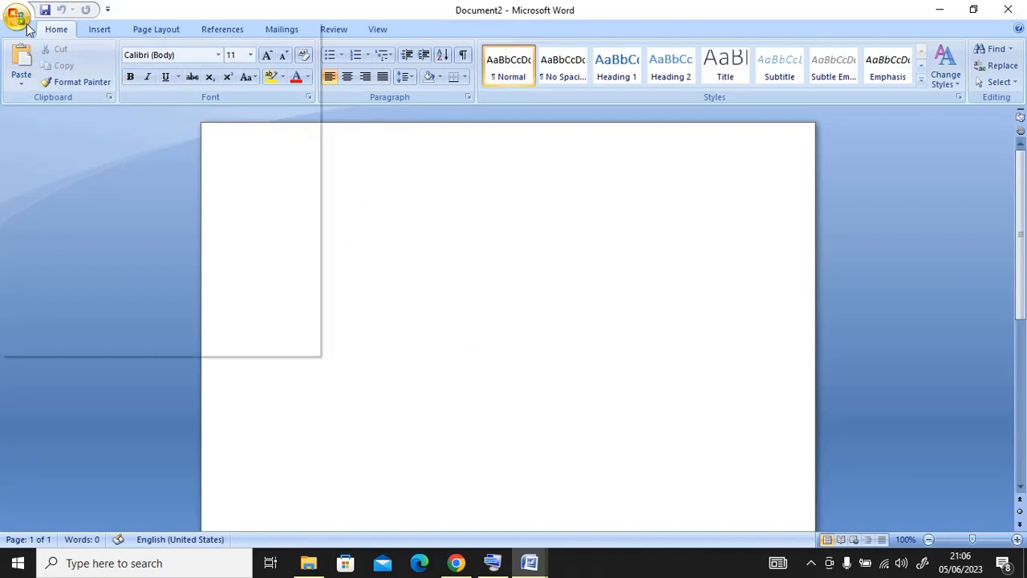
mouse_move(77, 143)
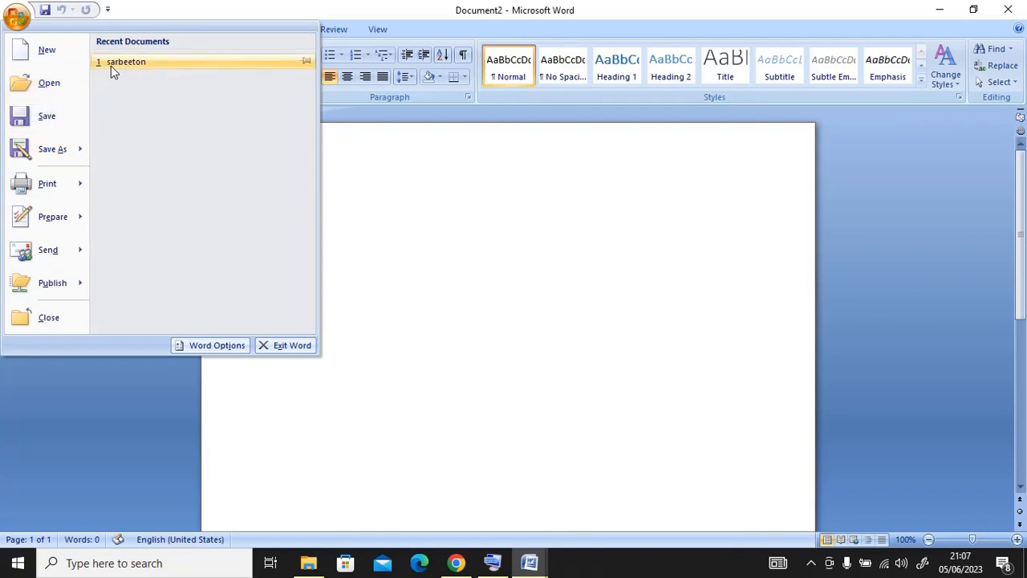
left_click(111, 66)
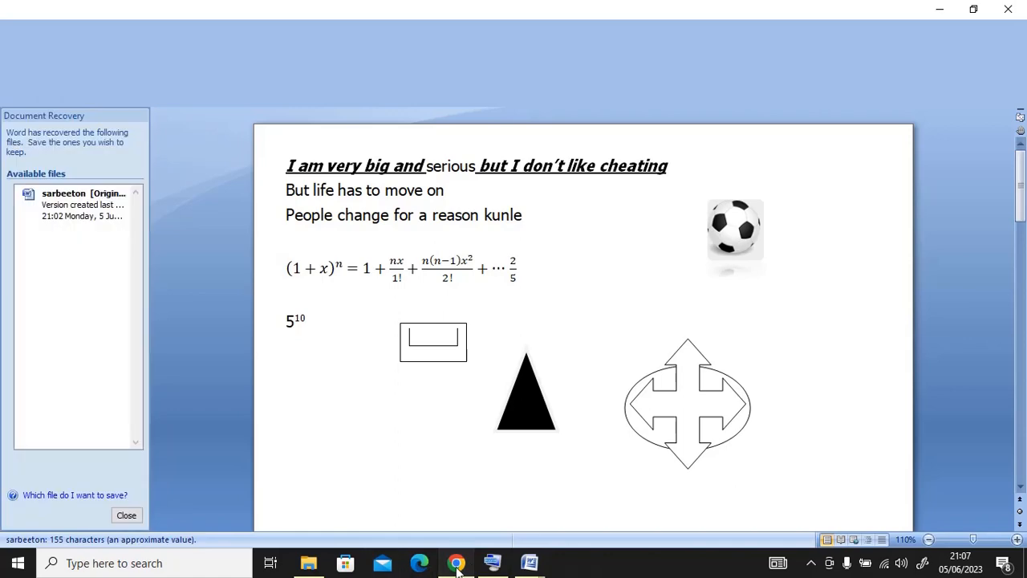
- Switch to Chrome, search for "history of lagos state", open the Lagos Wikipedia article and maximize the browser window
left_click(465, 564)
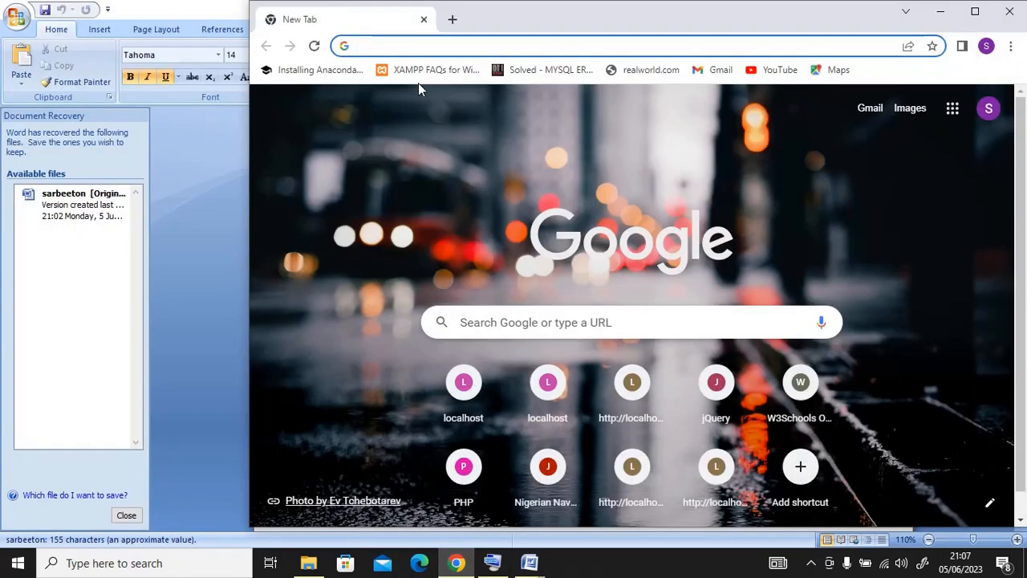
type("hist")
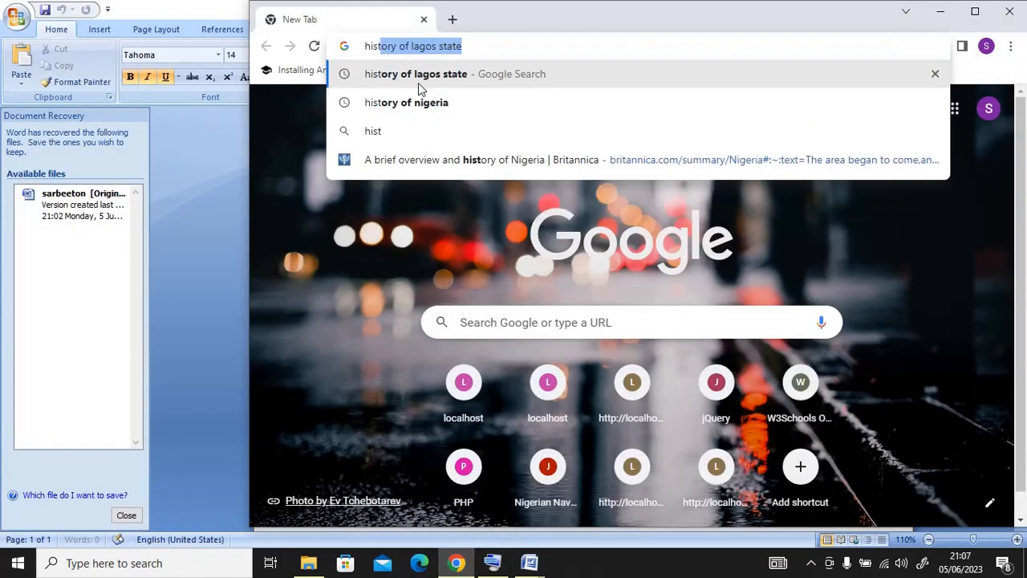
left_click(418, 83)
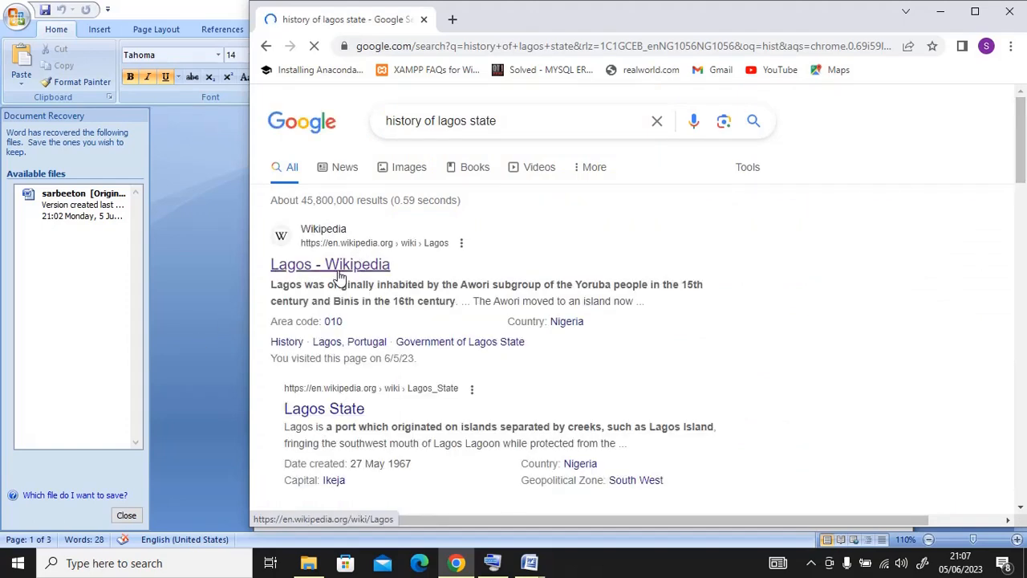
left_click(340, 275)
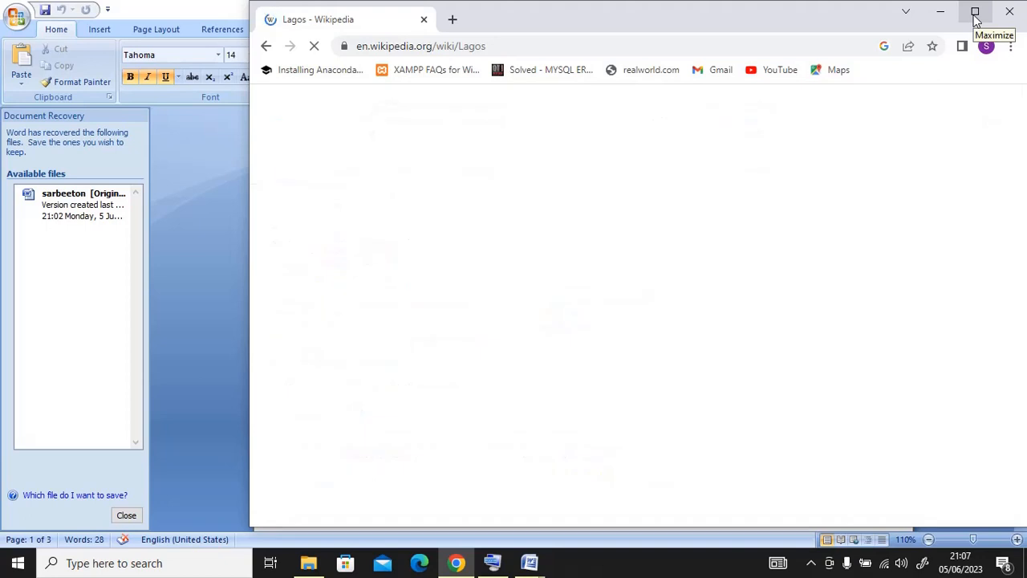
left_click(975, 12)
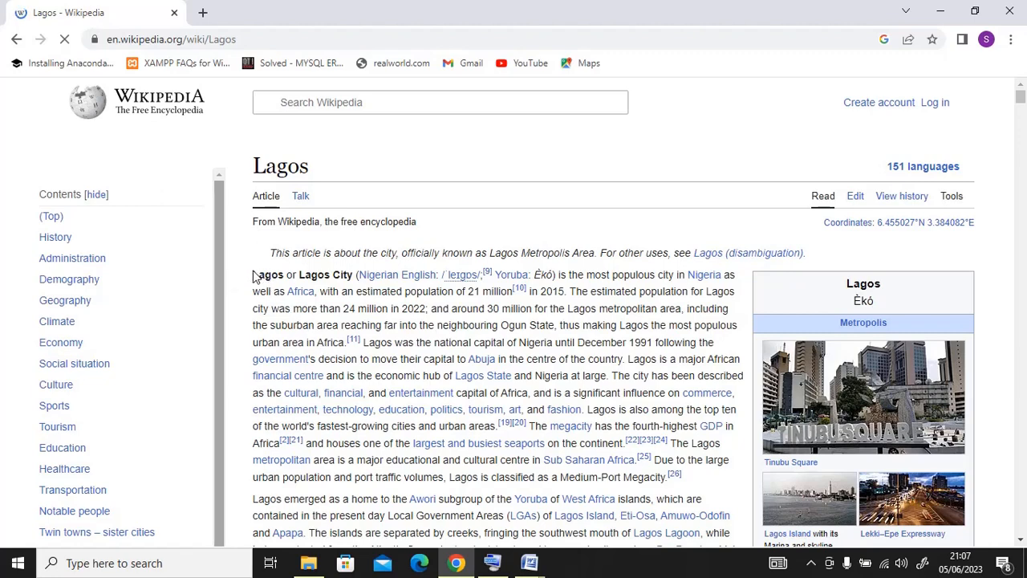
- Select and copy the Lagos article's text from its opening words through "However, th" in the third paragraph
left_click_drag(257, 273, 319, 346)
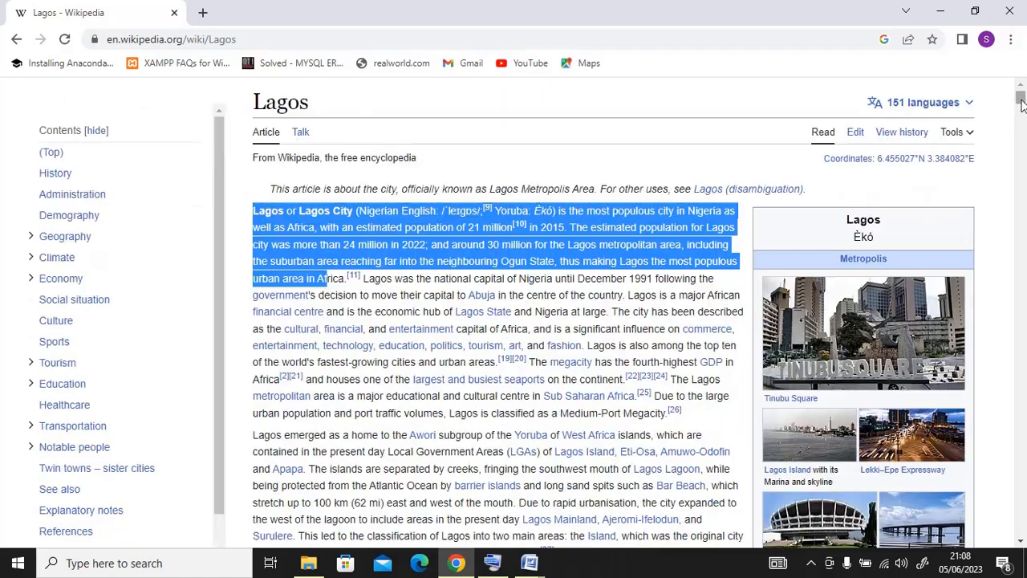
mouse_move(1022, 104)
left_mouse_down()
mouse_move(1021, 114)
mouse_move(1023, 101)
left_mouse_up()
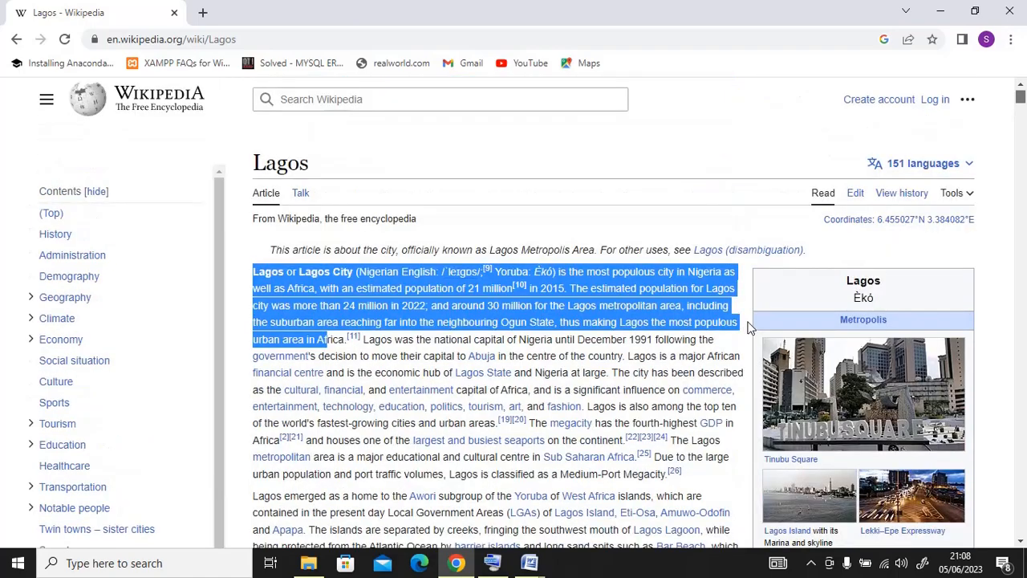
left_click(697, 499, "shift")
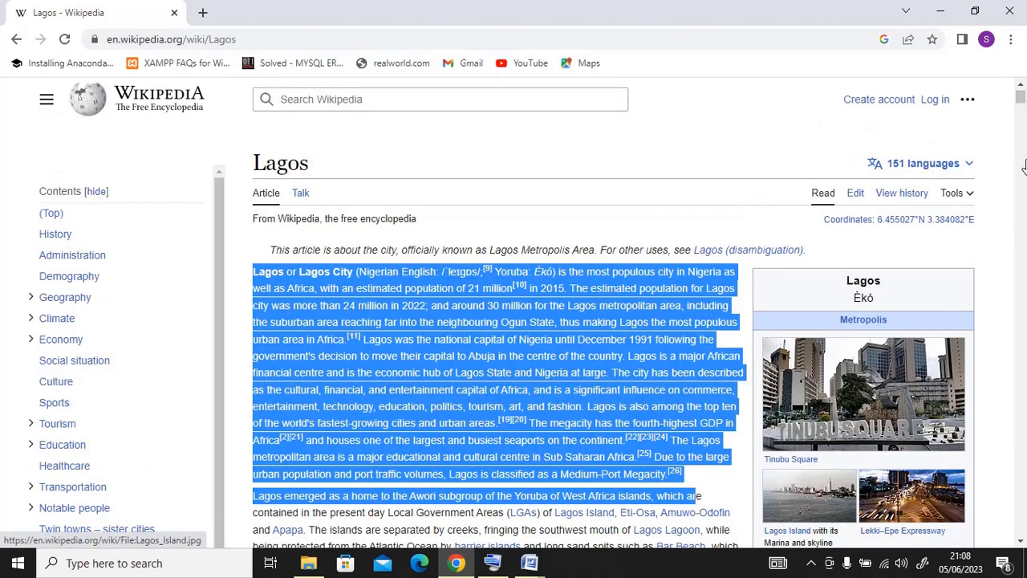
left_click_drag(1023, 101, 1023, 112)
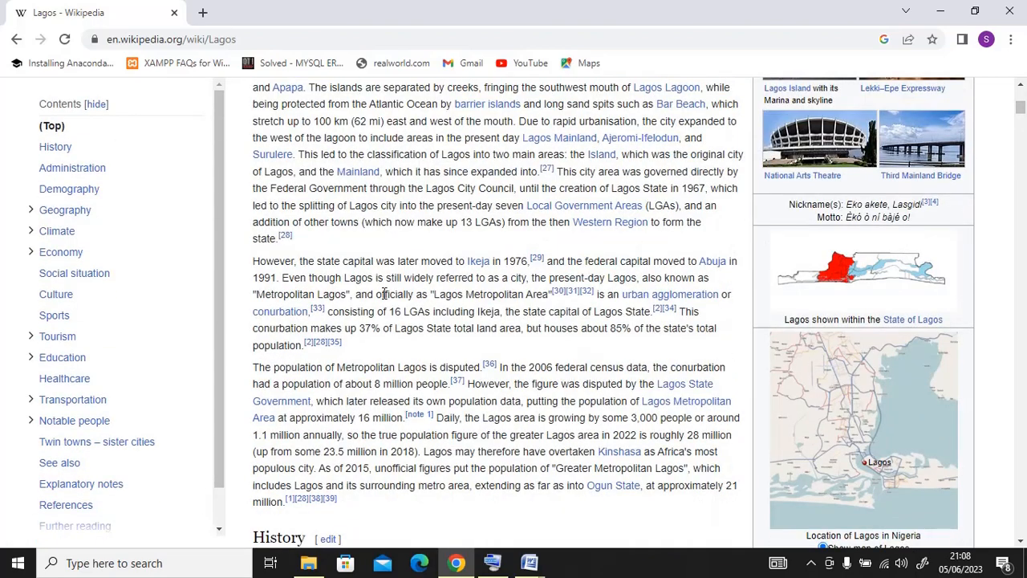
left_click(307, 254, "shift")
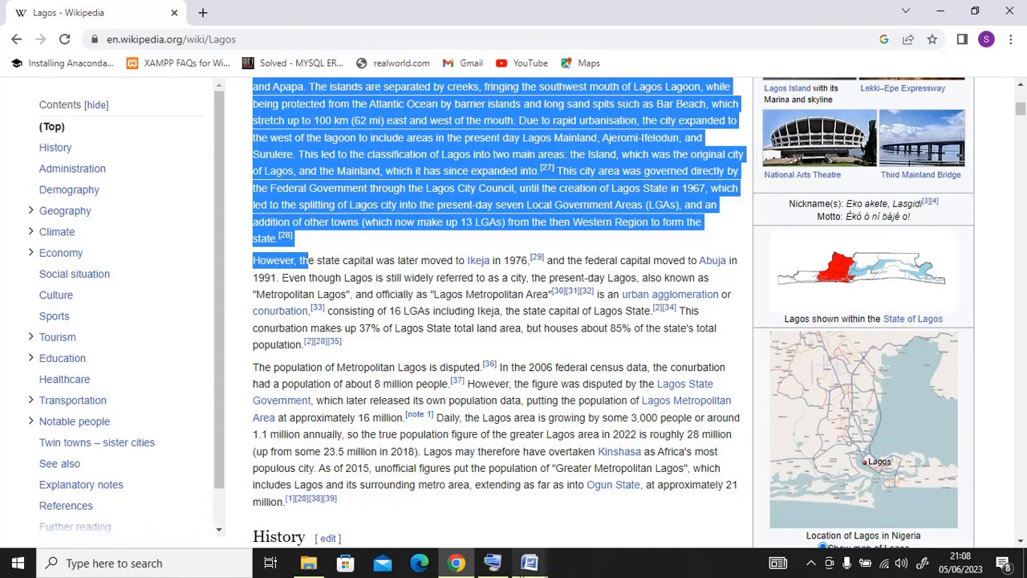
- Switch to the sarbeeton document in Word, paste the copied Lagos text on the blank third page and close Document Recovery
mouse_move(530, 564)
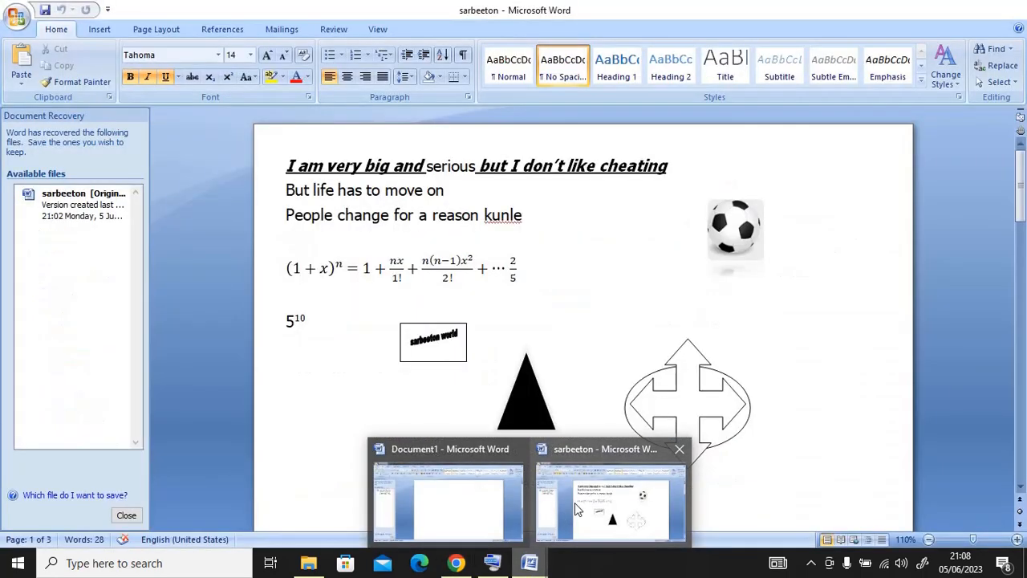
left_click(575, 507)
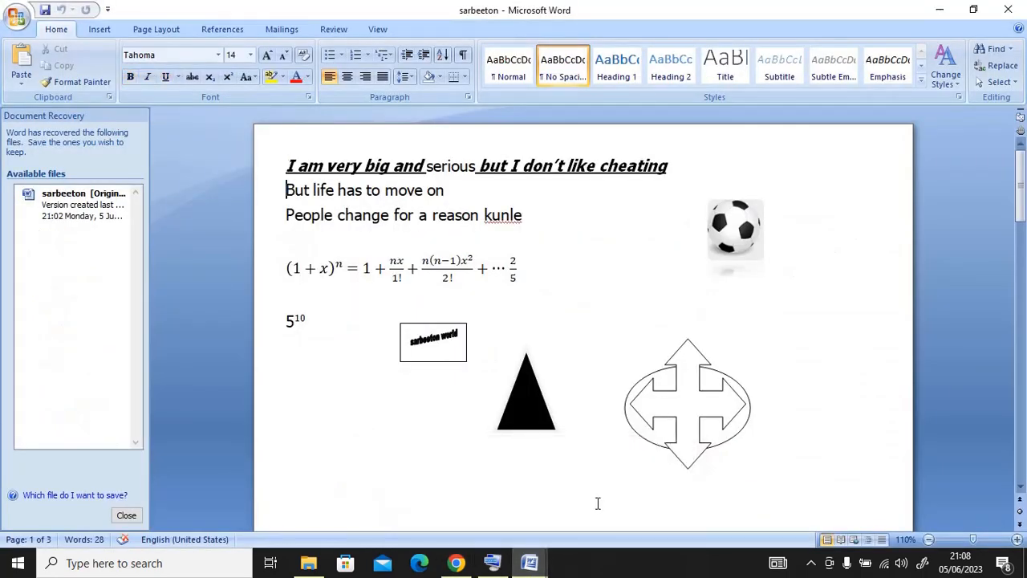
key("Down")
key("Down")
key("Down")
key("Down")
key("Down")
key("Down")
key("Down")
key("Down")
key("Down")
key("Down")
key("Down")
key("Down")
key("Down")
key("Down")
key("Down")
key("Down")
key("Up")
key("Up")
key("Up")
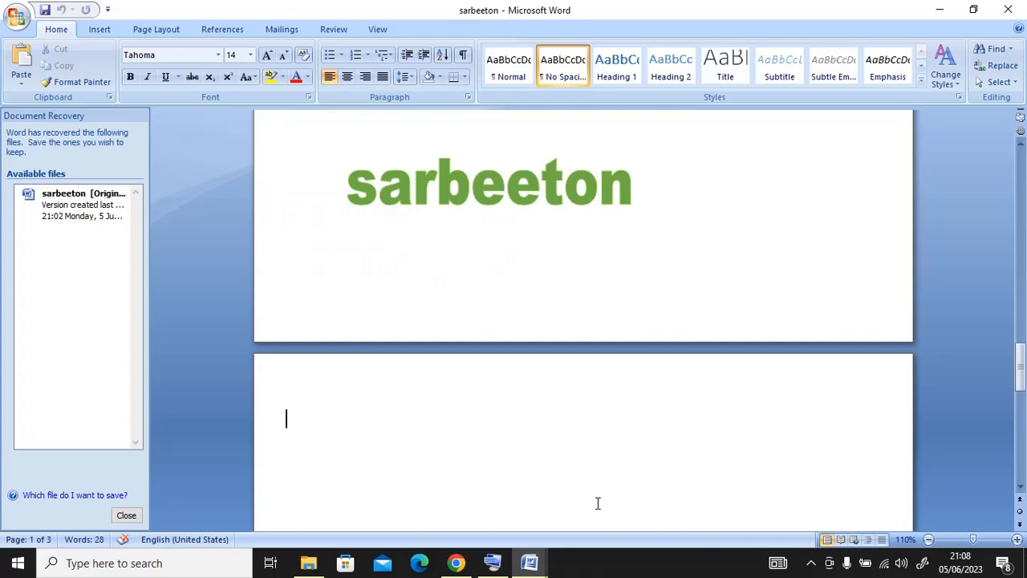
key("Up")
key("ctrl+v")
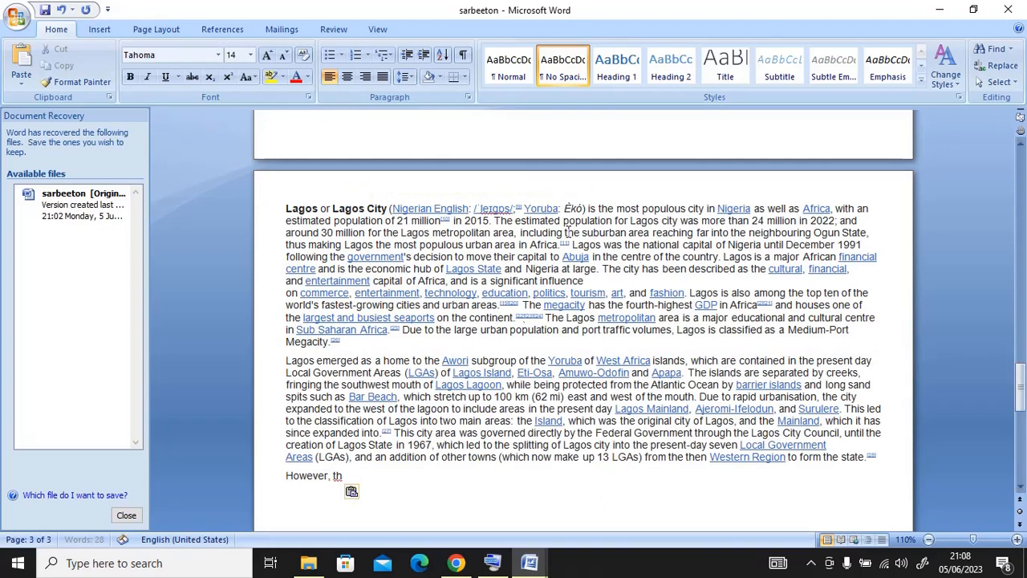
left_click(135, 515)
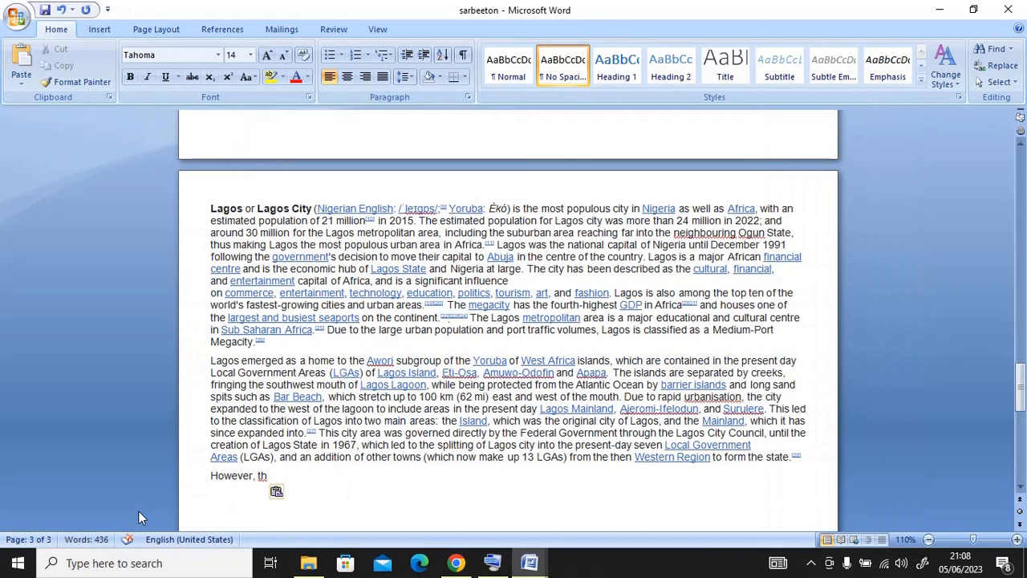
- Search for "shortcut keys in microsoft word" in a new Chrome tab and open Microsoft Support's page at the frequently used shortcuts table
left_click(455, 562)
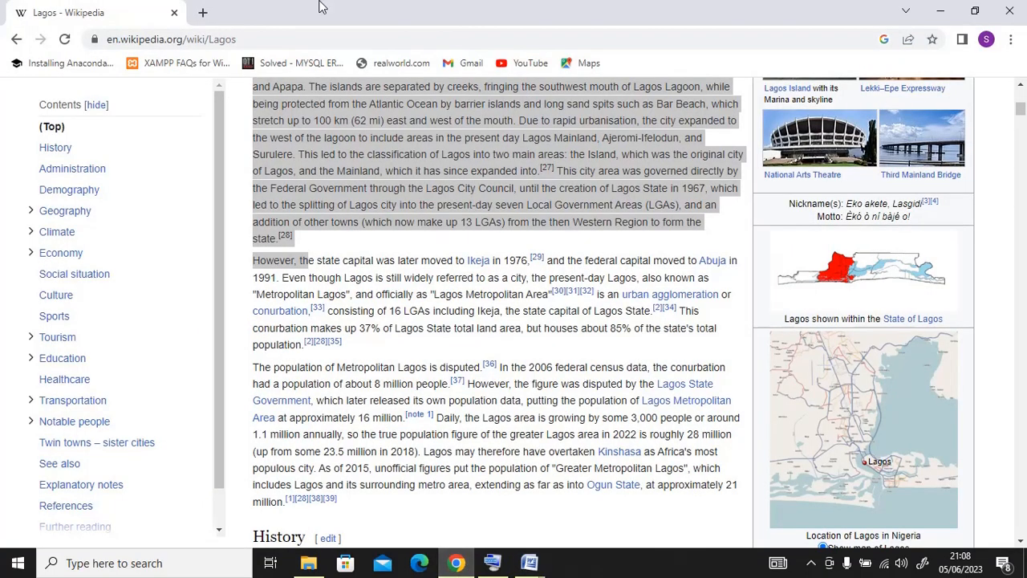
left_click(201, 14)
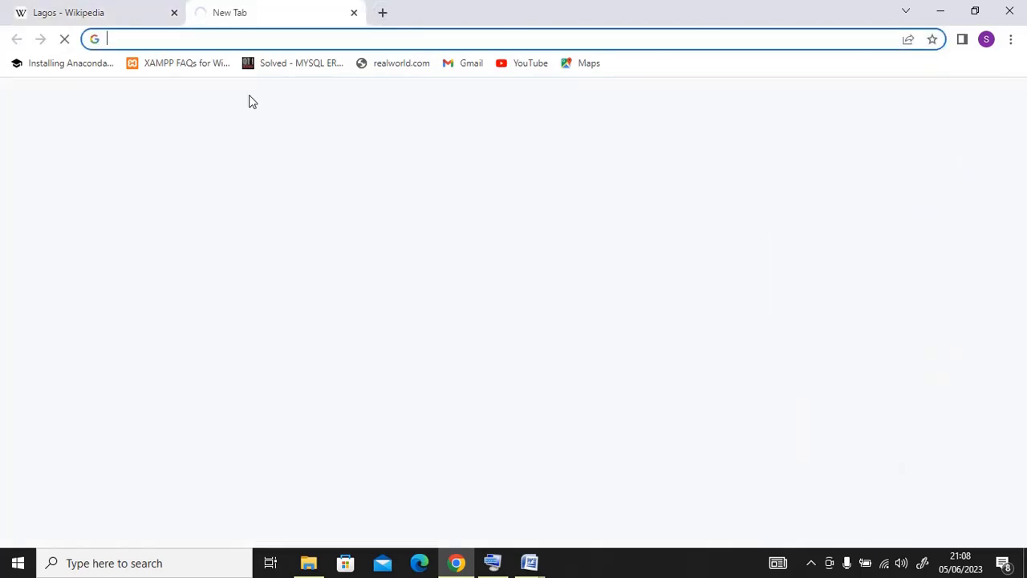
type("sh")
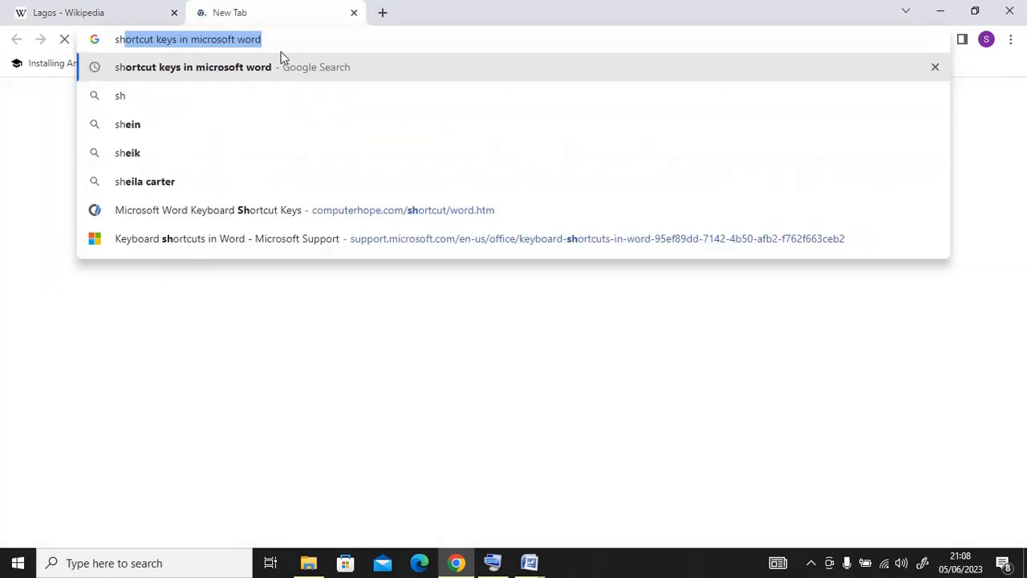
key("Return")
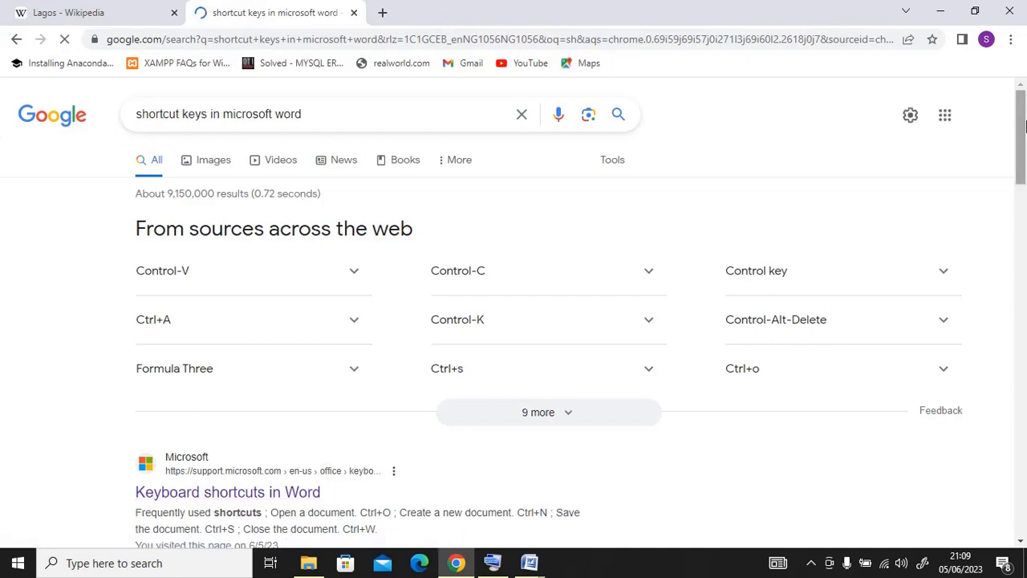
left_click_drag(1021, 128, 1024, 154)
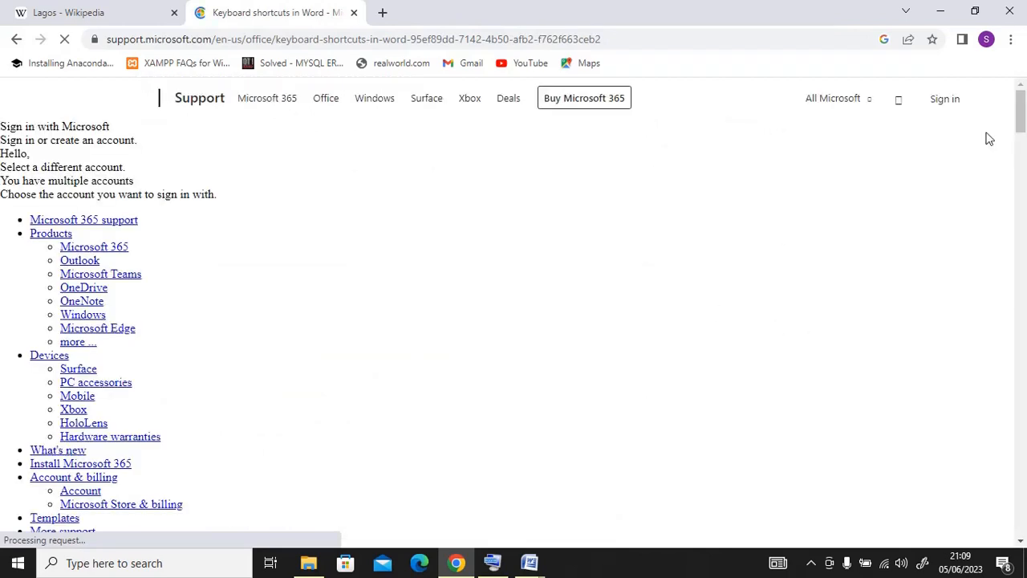
left_click_drag(1024, 108, 1024, 180)
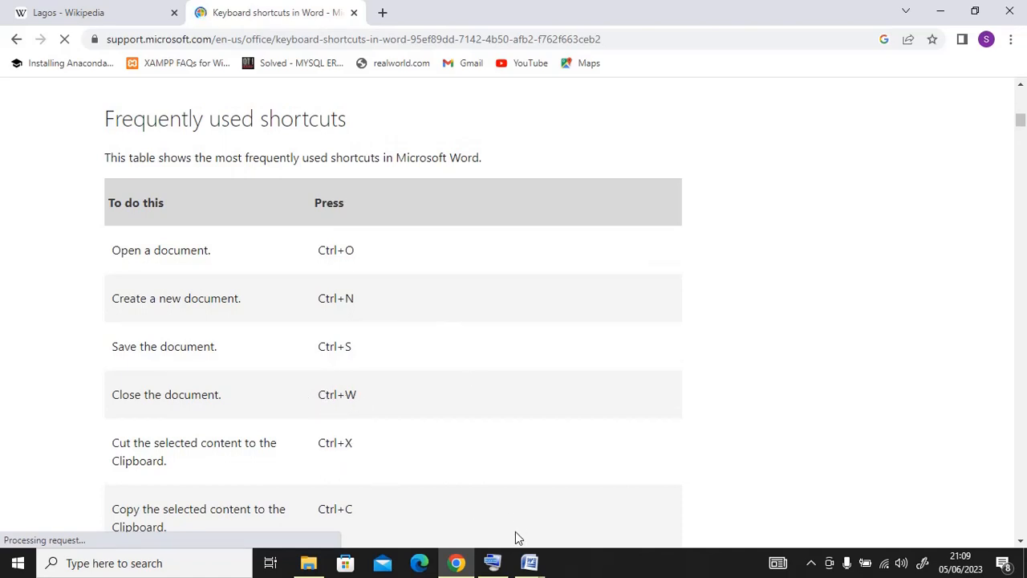
- Return to the sarbeeton document in Word, demonstrate the Ctrl+O combination on the On-Screen Keyboard and minimize the keyboard
mouse_move(529, 562)
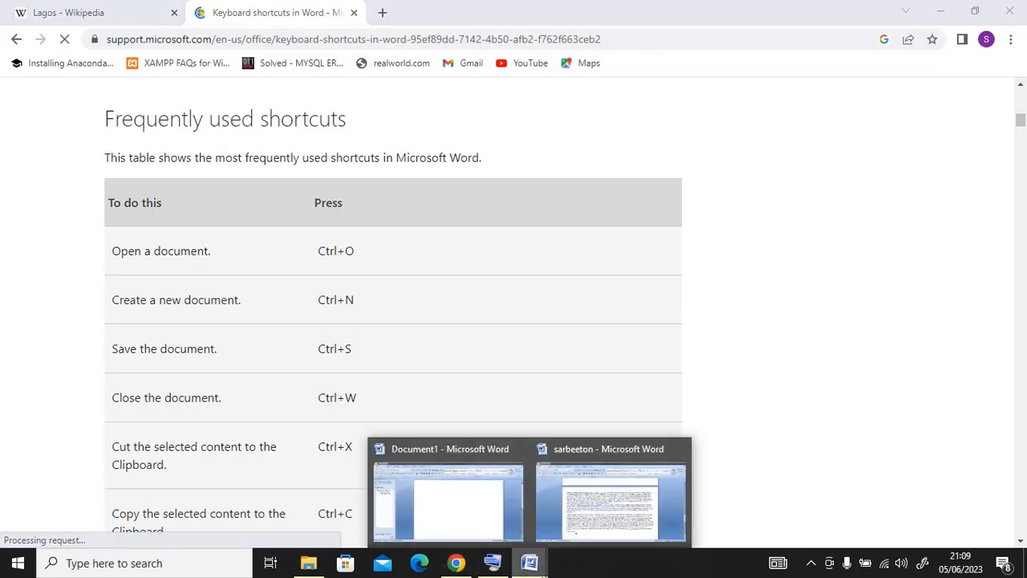
left_click(590, 535)
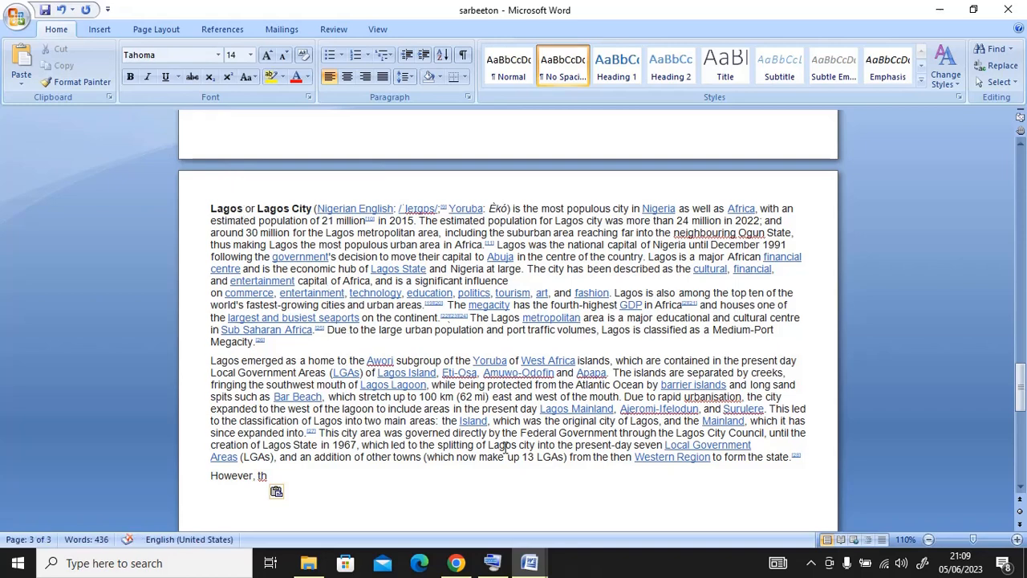
left_click(496, 560)
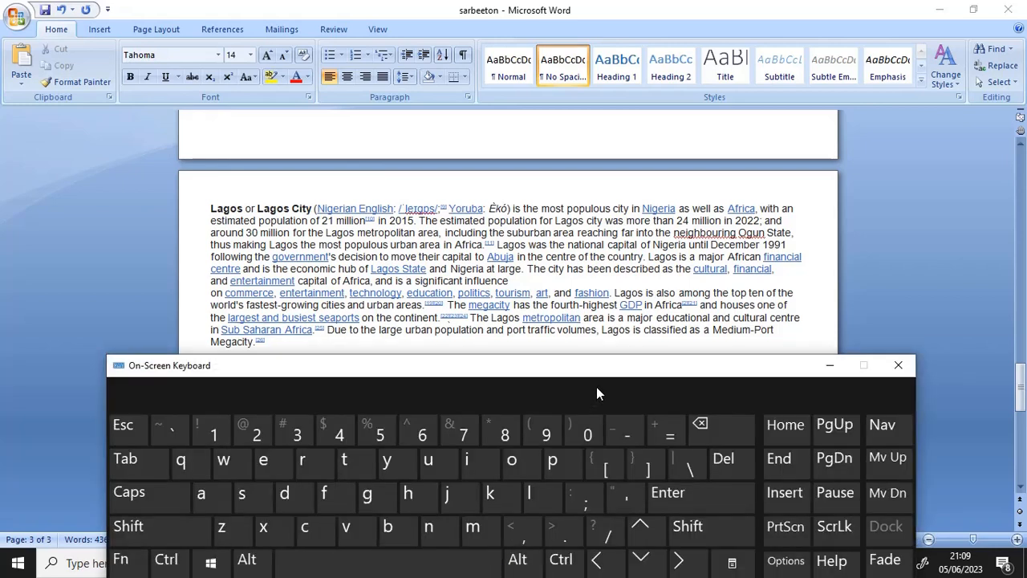
left_click_drag(599, 374, 606, 342)
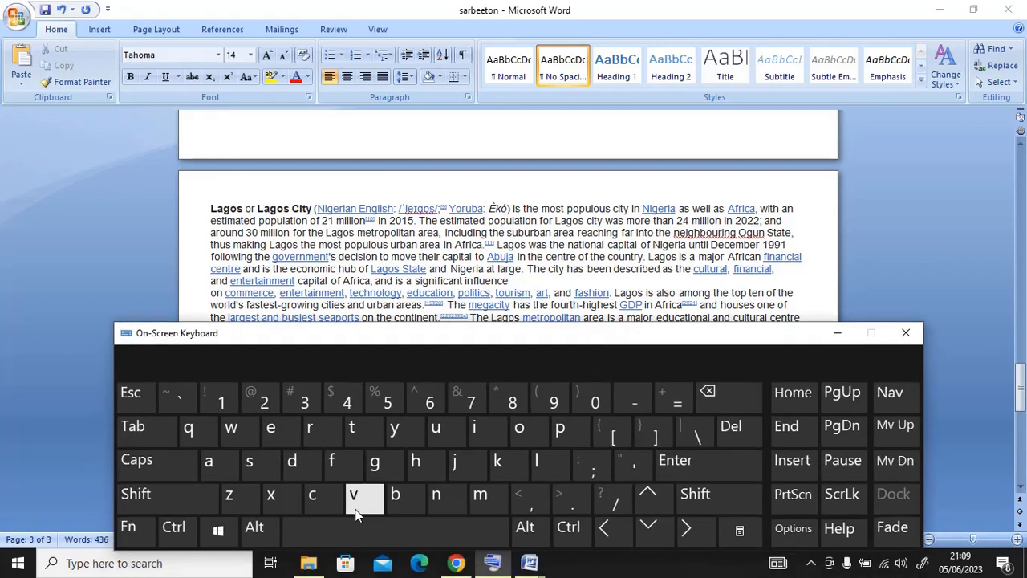
left_click(176, 538)
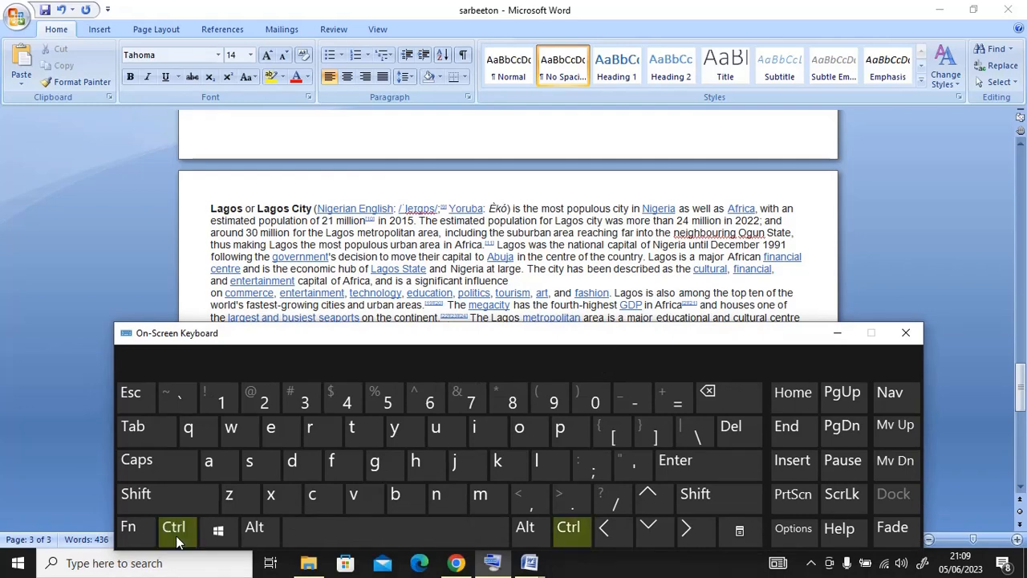
left_click(519, 434)
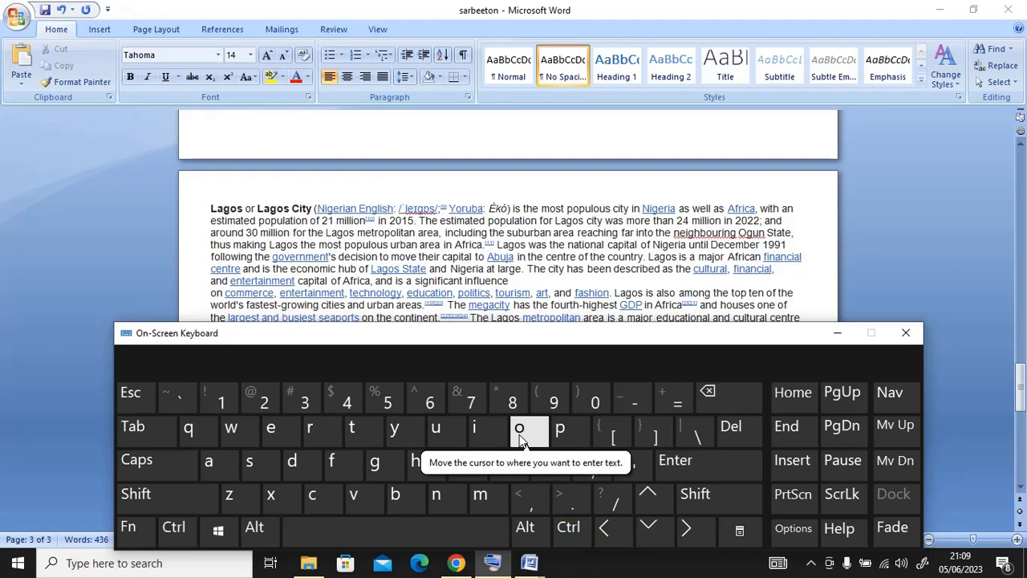
left_click(178, 532)
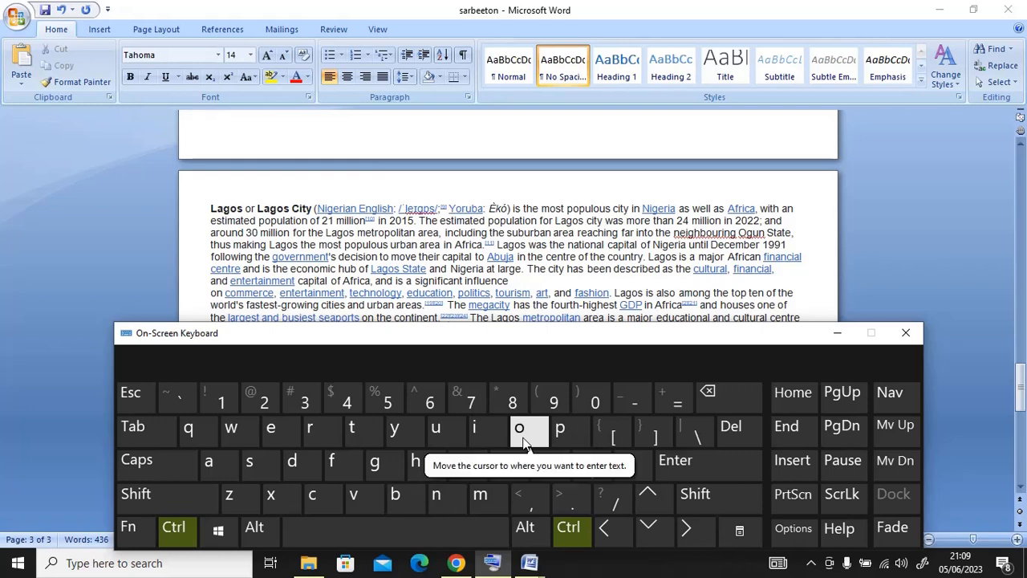
left_click(523, 439)
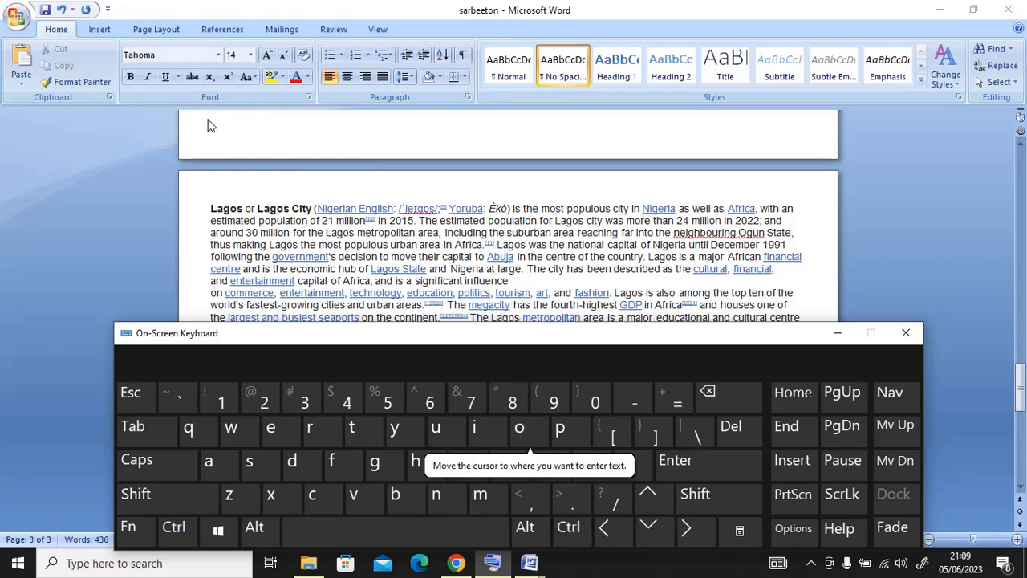
left_click(836, 334)
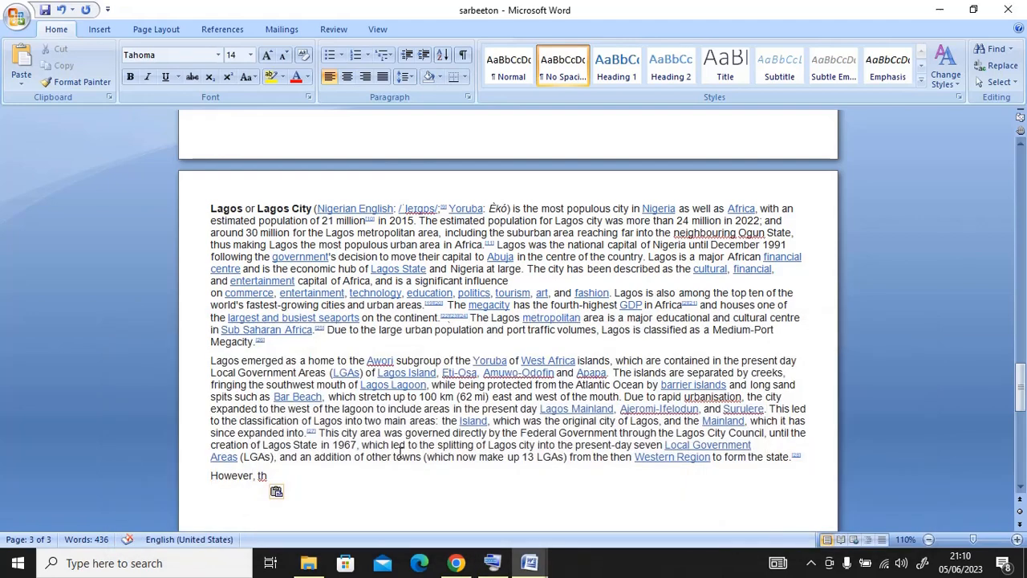
- Call up the Open dialog from the sarbeeton document, consulting the shortcuts table in Chrome before returning to Word
key("ctrl+o")
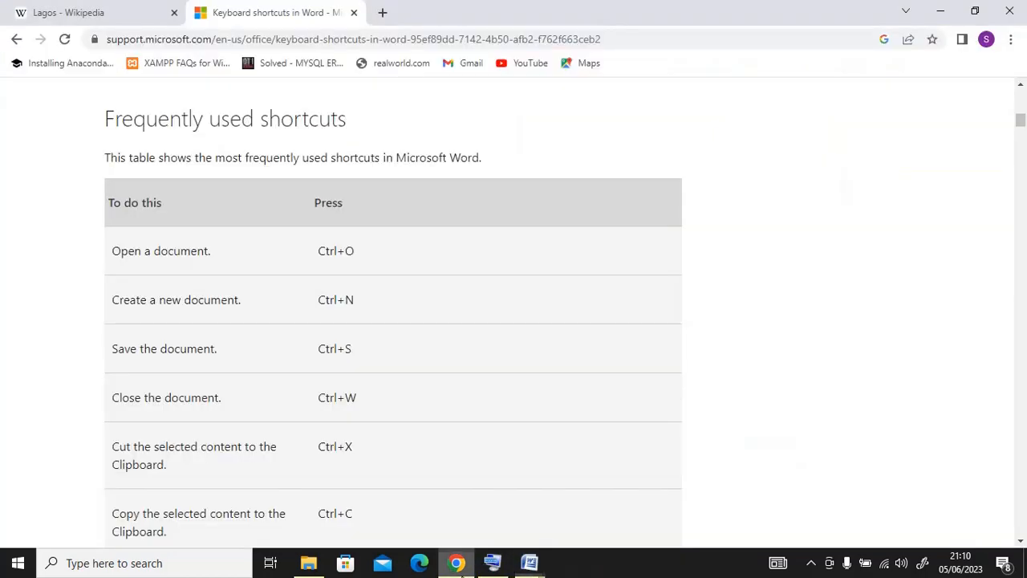
left_click(456, 562)
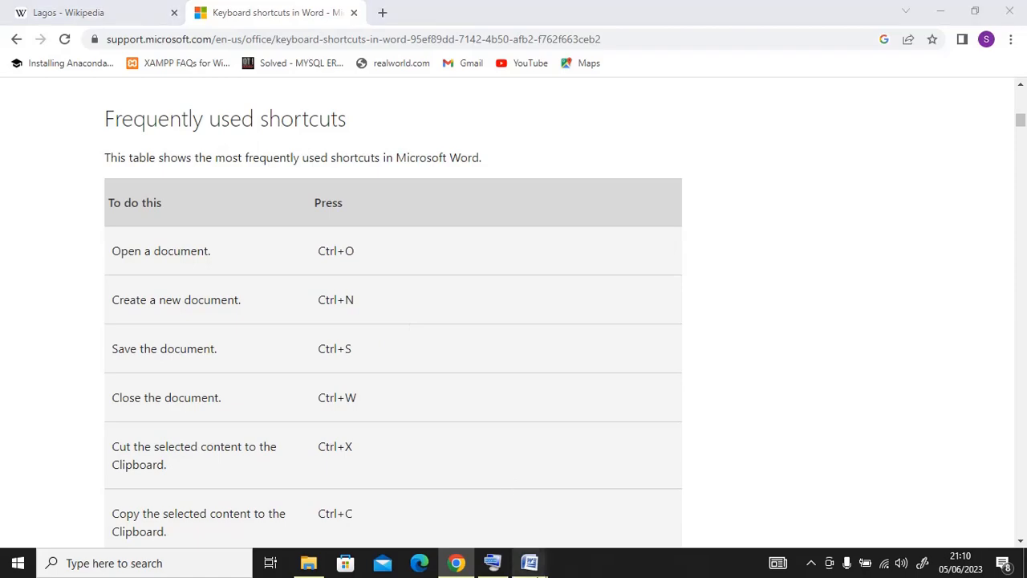
mouse_move(532, 563)
left_click(587, 520)
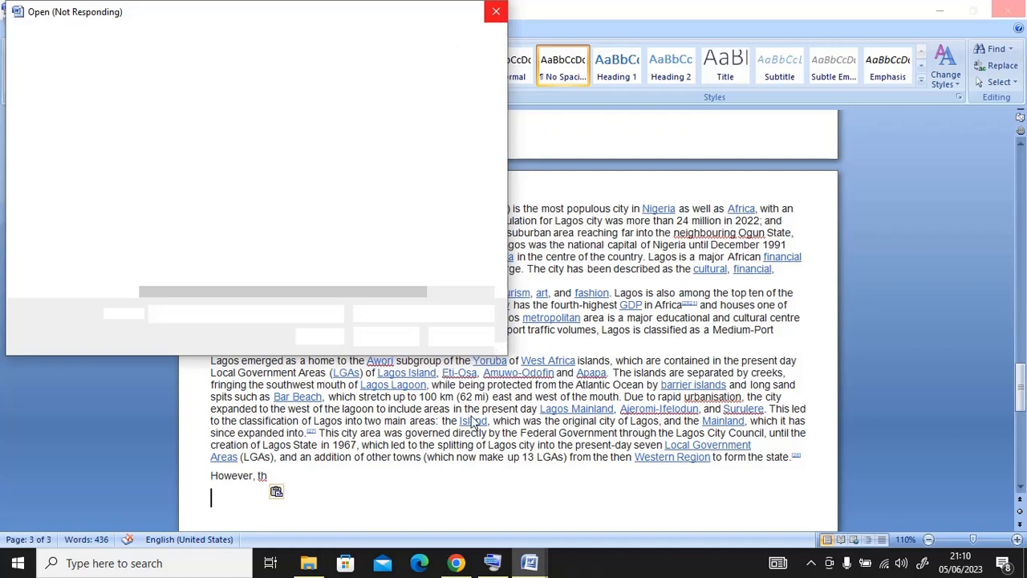
- Switch to Chrome and review the frequently used shortcuts table through to its document window split entries
left_click(456, 563)
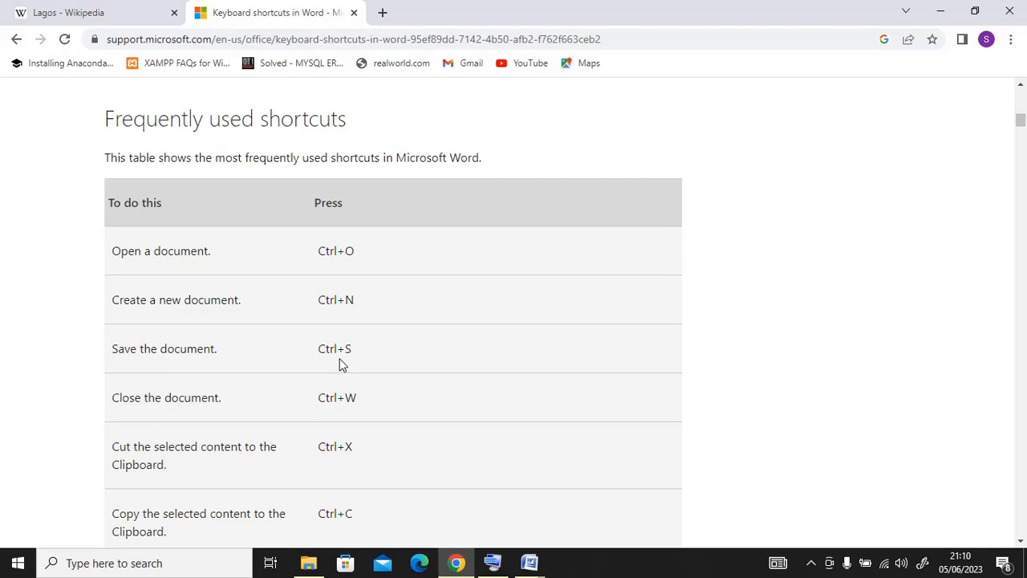
scroll(339, 365, "down", 3)
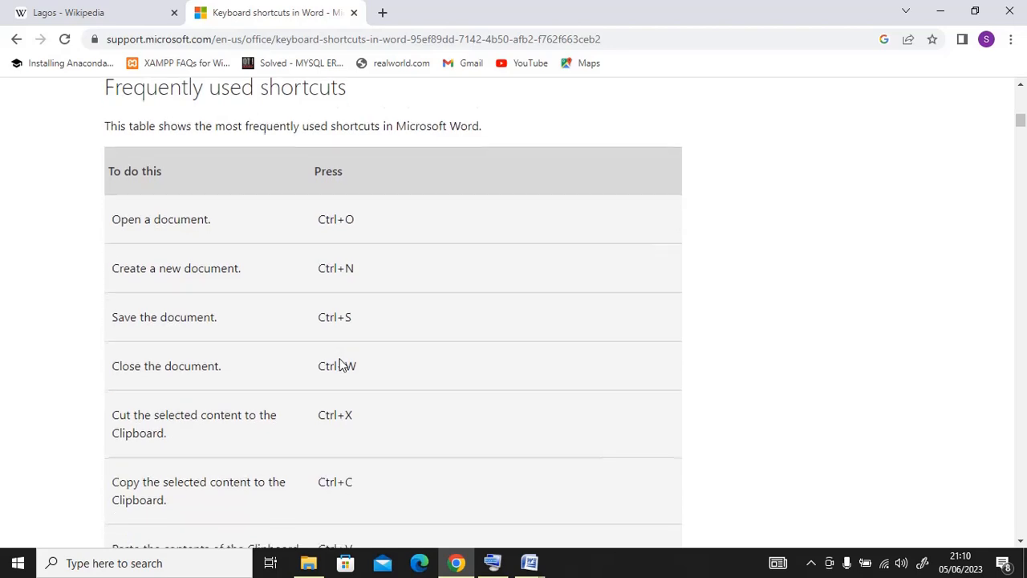
scroll(339, 364, "down", 1)
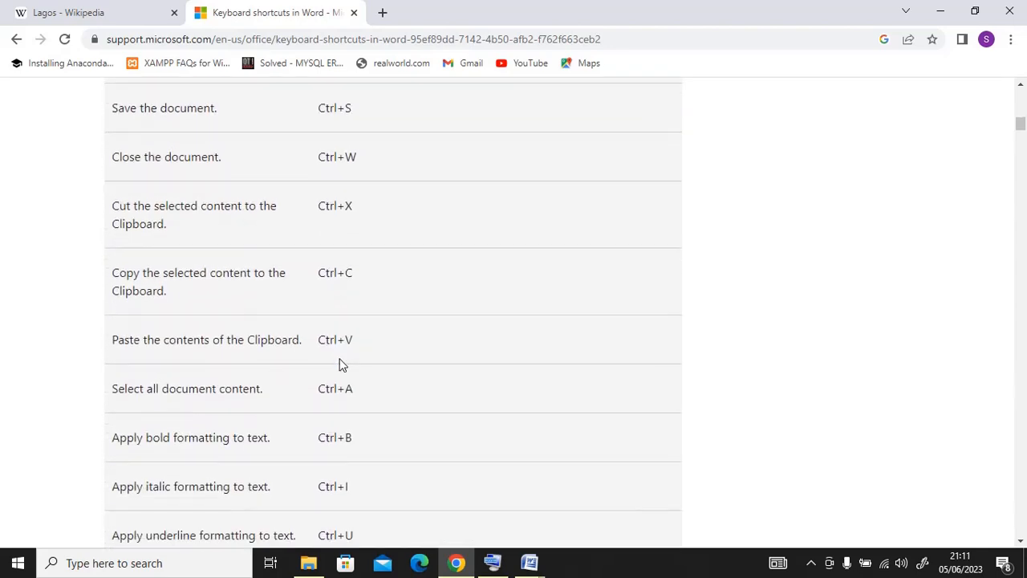
scroll(338, 364, "down", 1)
scroll(339, 364, "down", 2)
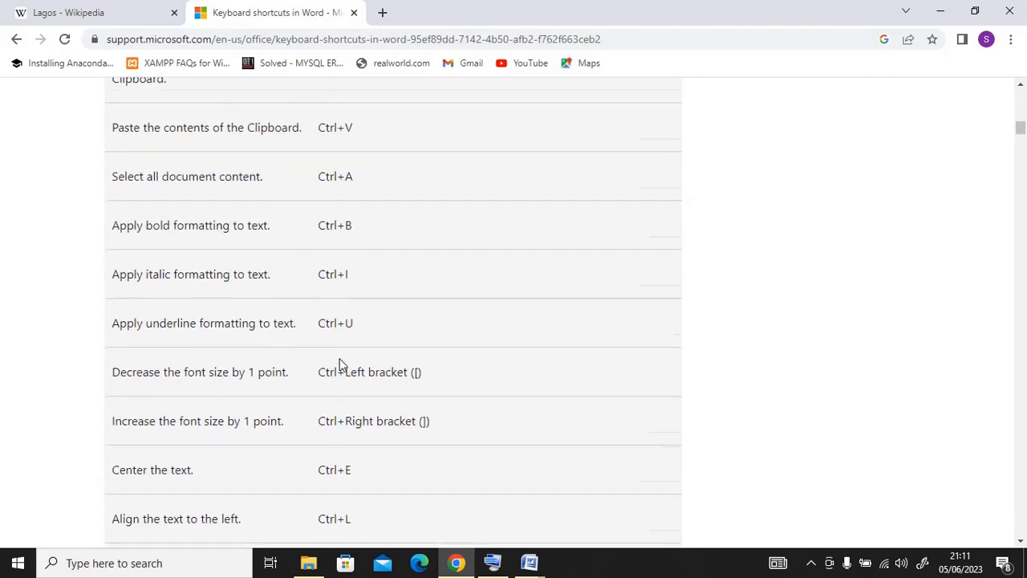
scroll(338, 365, "down", 1)
scroll(338, 364, "down", 1)
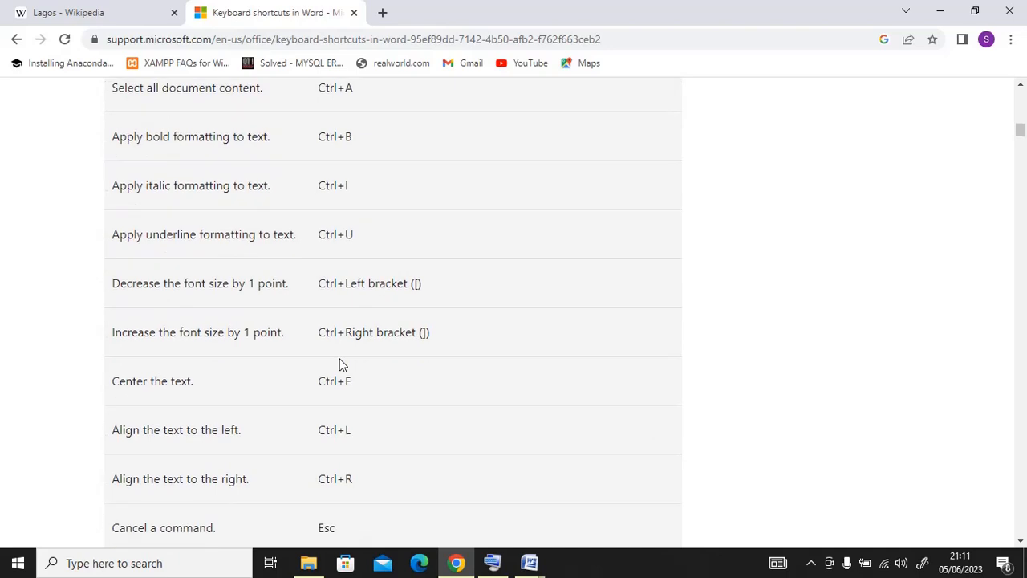
scroll(339, 365, "down", 5)
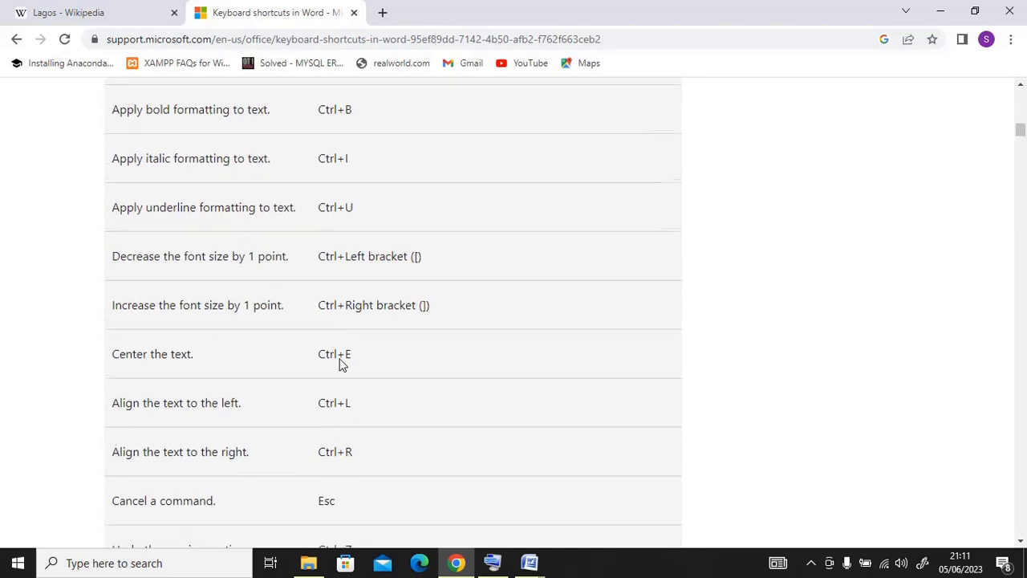
scroll(338, 364, "down", 1)
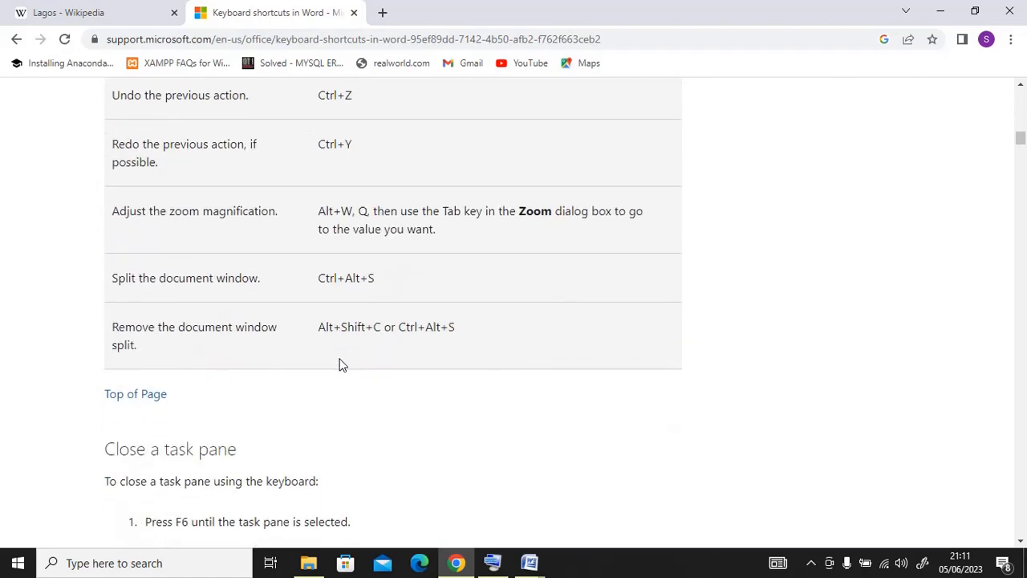
- Return to the sarbeeton document and close its unresponsive Word window, consulting the shortcuts page in Chrome while waiting
left_click(530, 563)
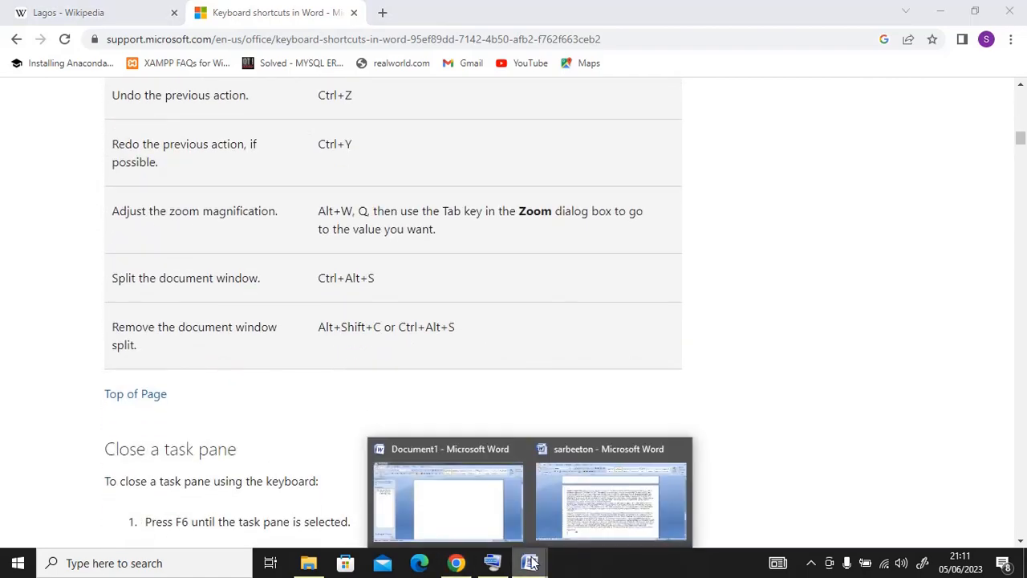
left_click(574, 528)
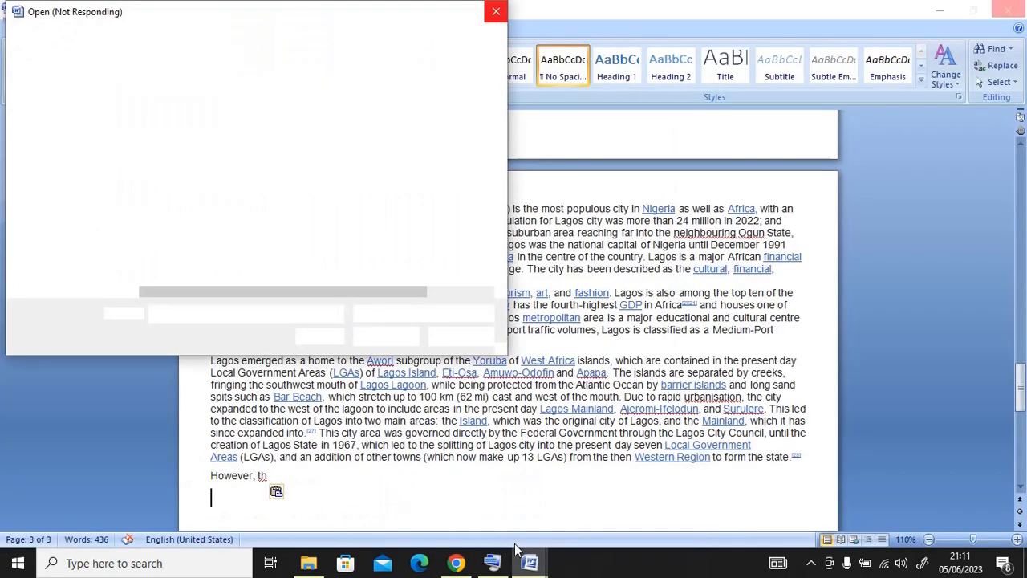
mouse_move(533, 549)
left_click(466, 534)
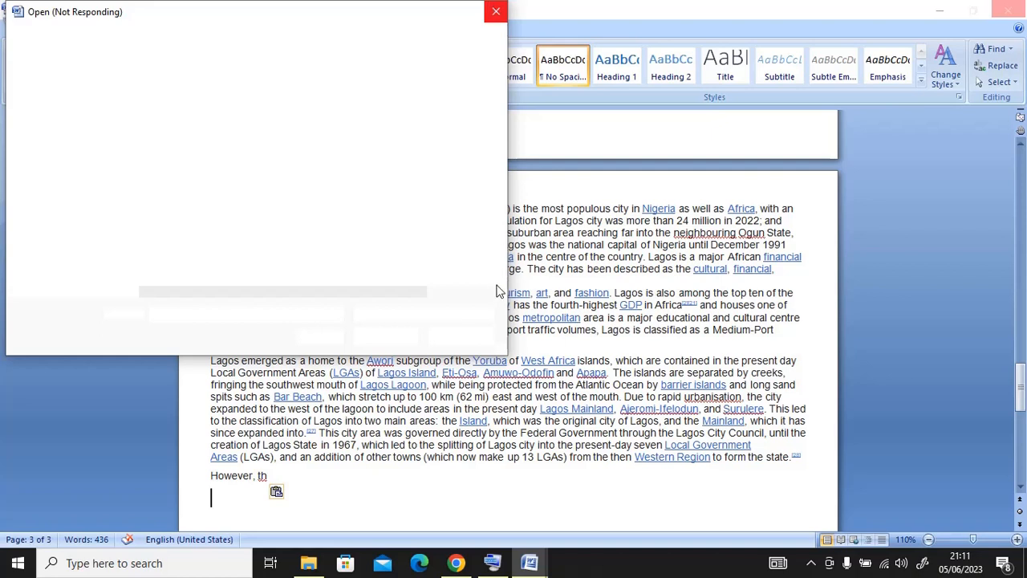
left_click(1017, 6)
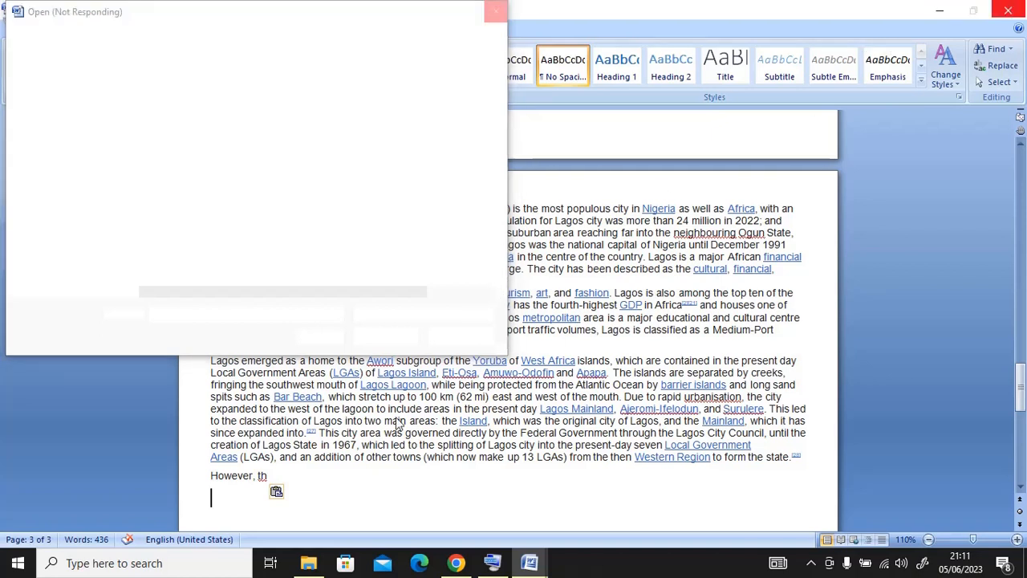
left_click(460, 564)
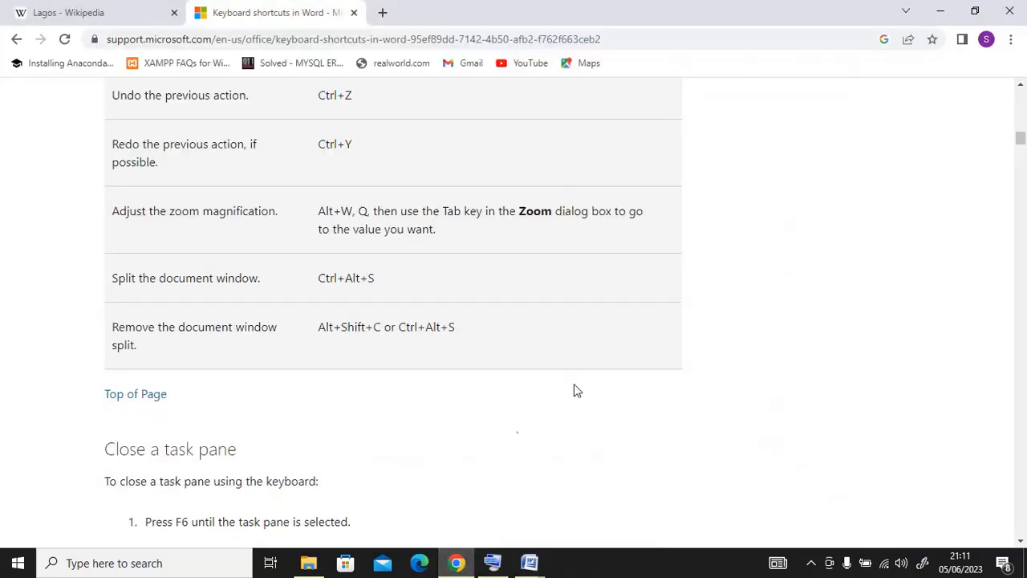
scroll(497, 455, "down", 3)
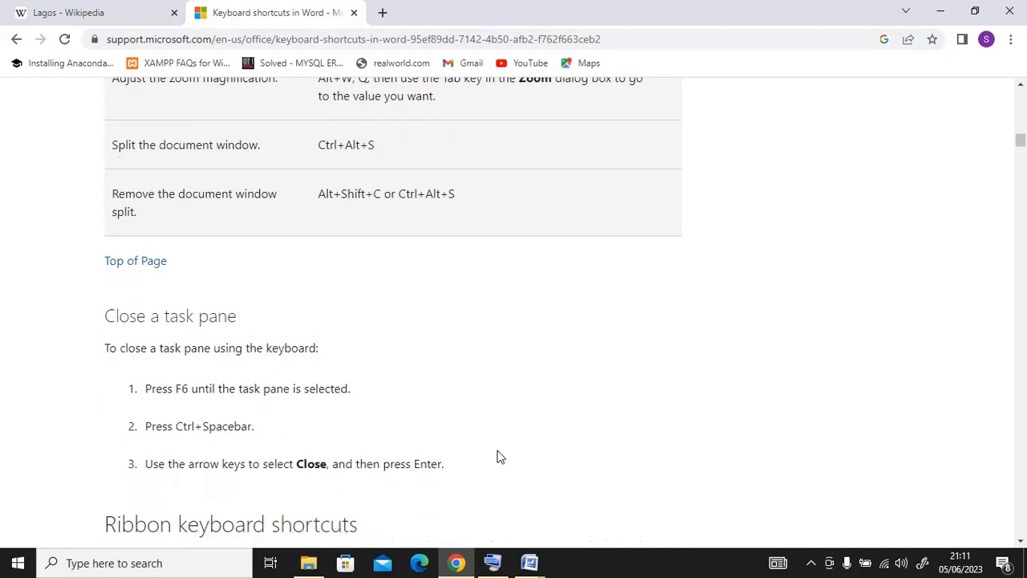
mouse_move(530, 562)
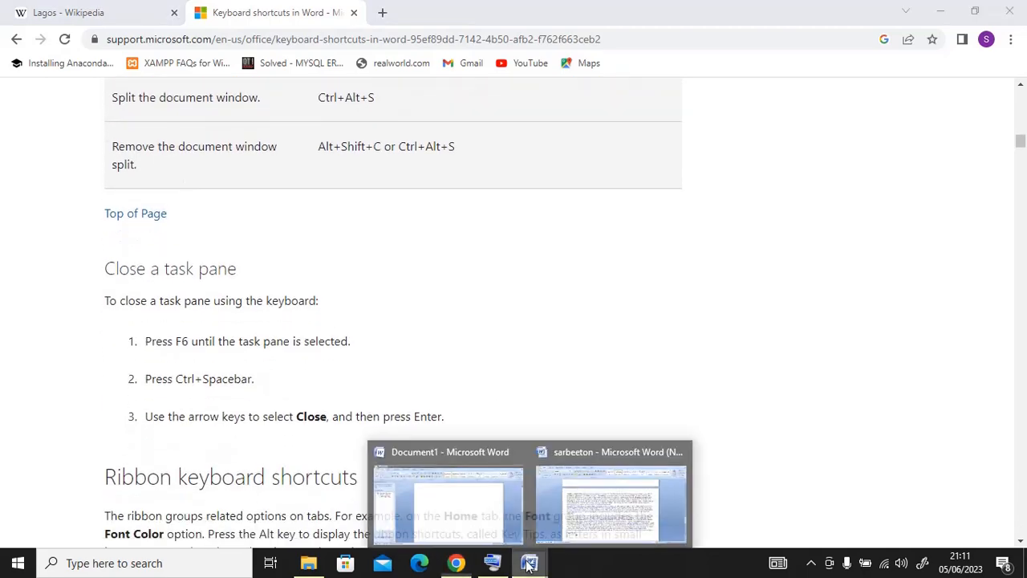
mouse_move(463, 509)
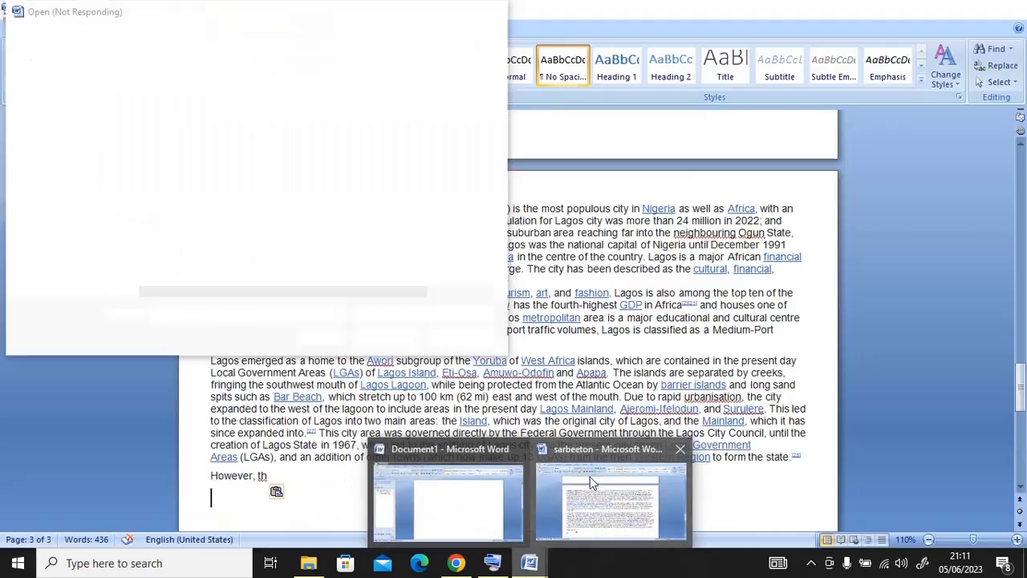
left_click(591, 475)
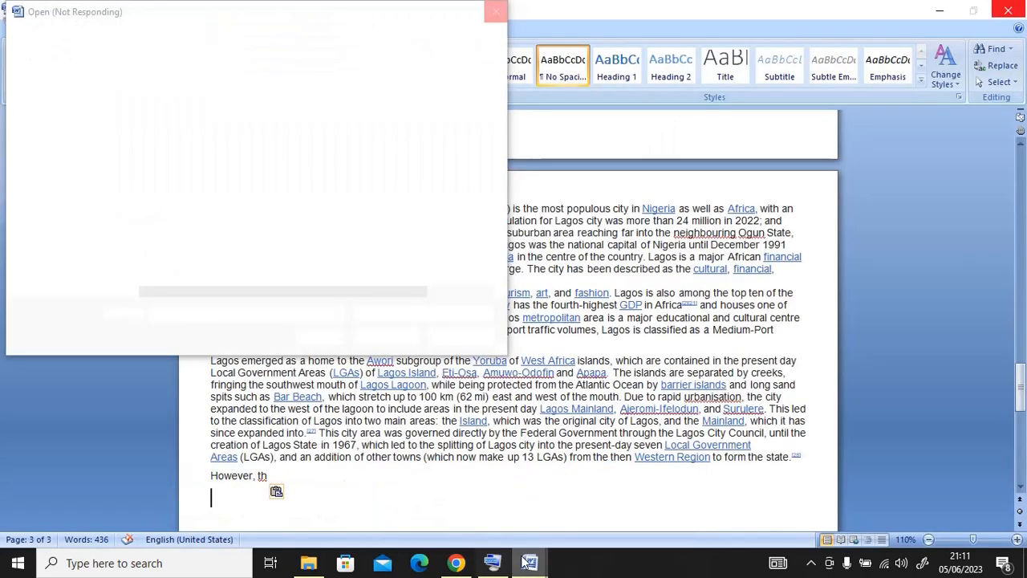
mouse_move(530, 562)
mouse_move(452, 517)
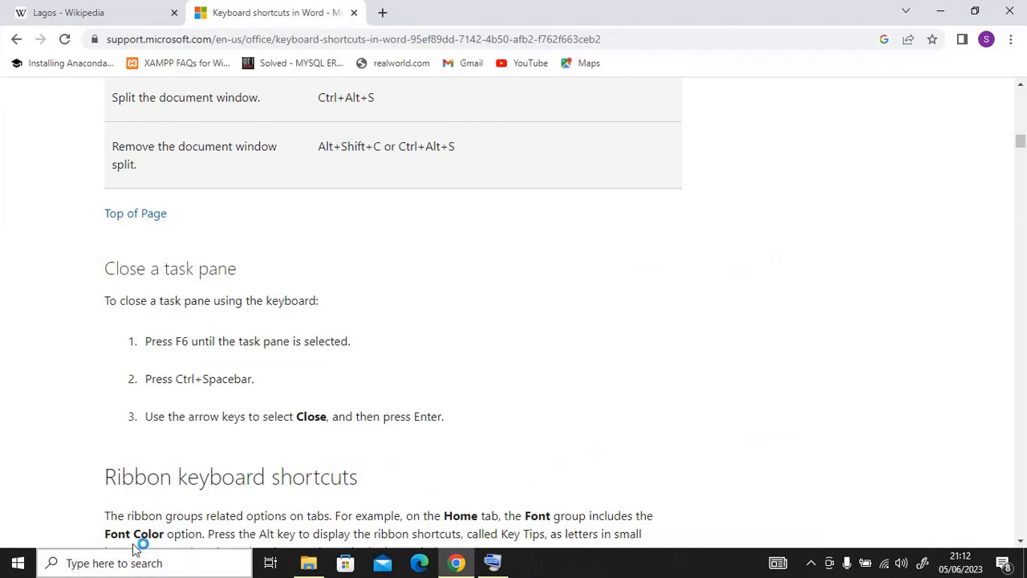
- Search Windows for "micr" and try to launch Microsoft Office Word 2007
left_click(135, 570)
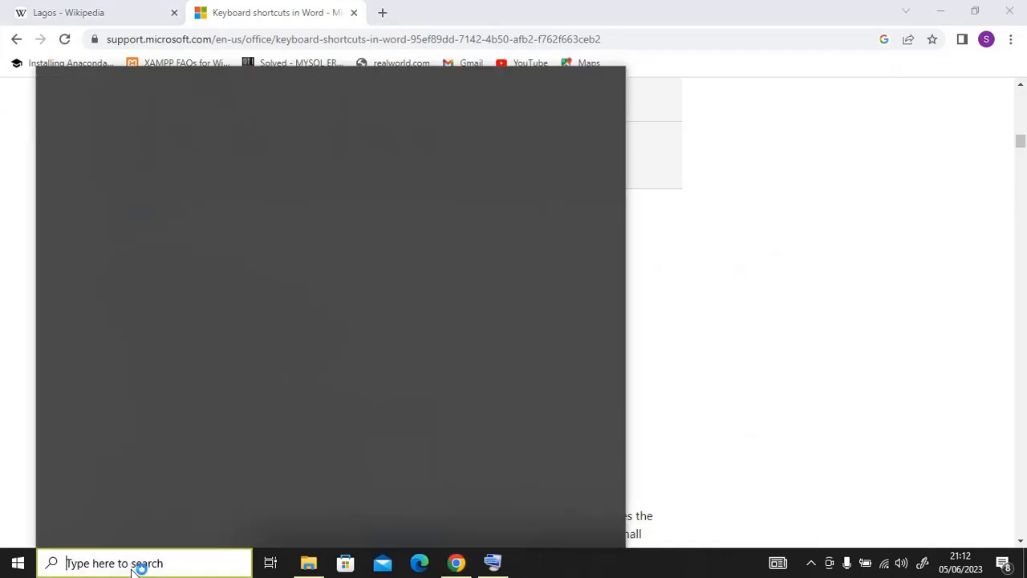
type("mi")
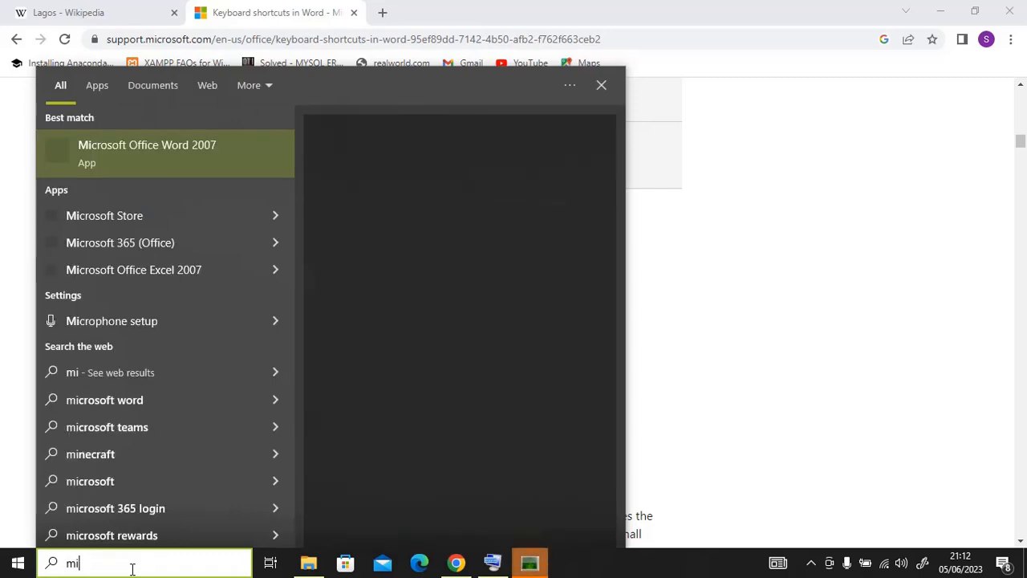
type("cr")
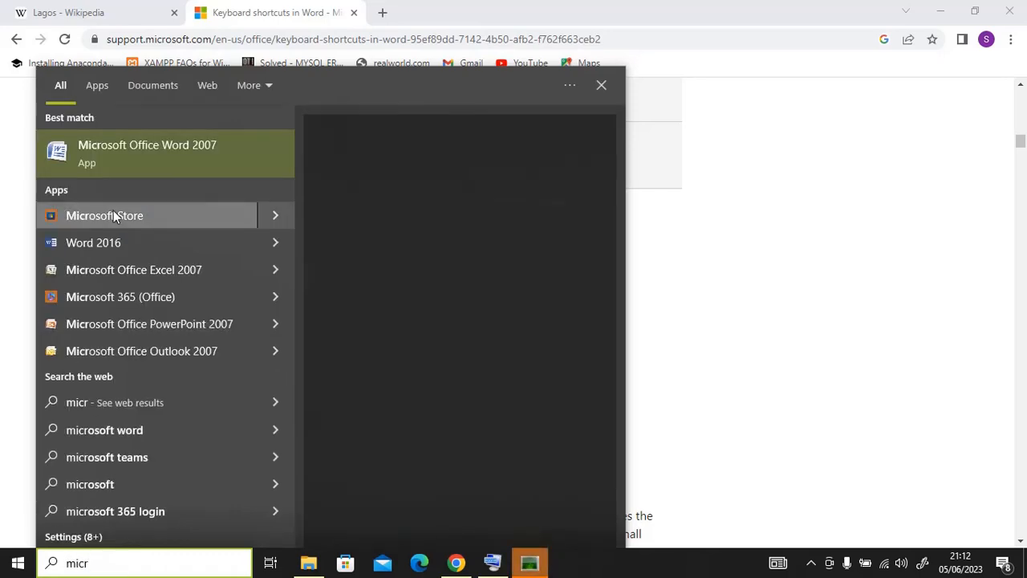
left_click(123, 143)
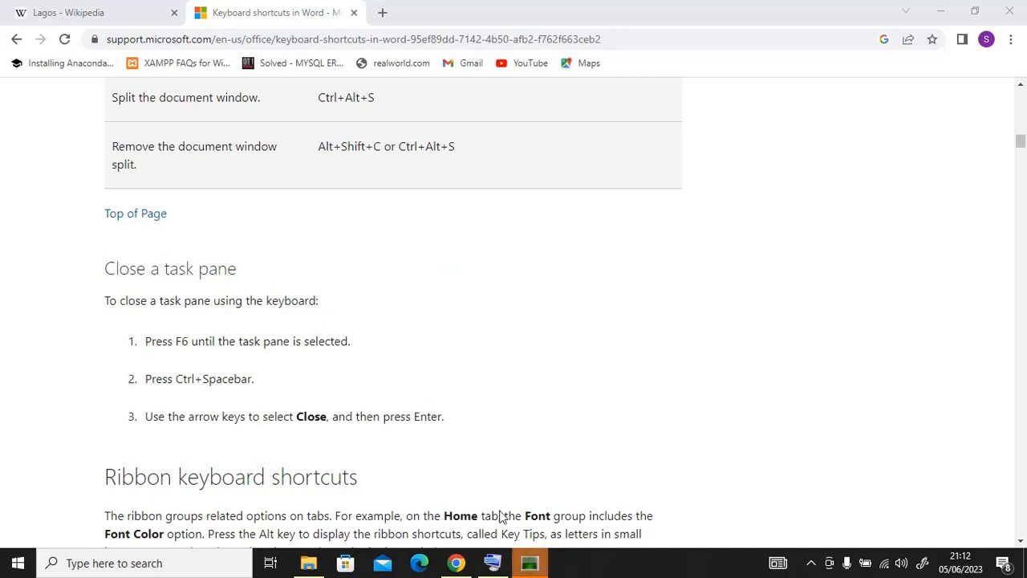
- Bring up Microsoft Office Diagnostics, continue to its Start Diagnostics page and cancel without running it
mouse_move(538, 564)
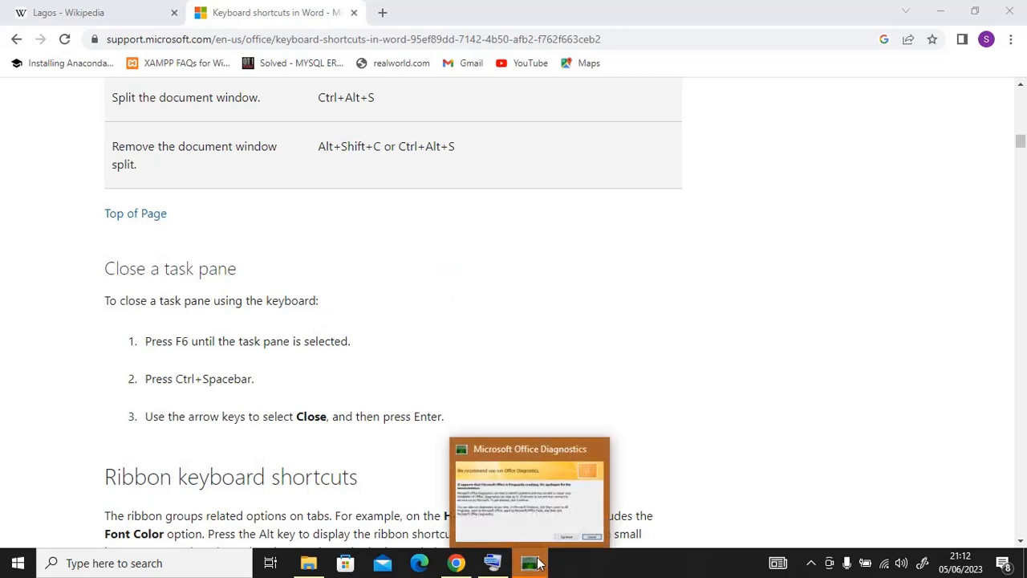
mouse_move(594, 454)
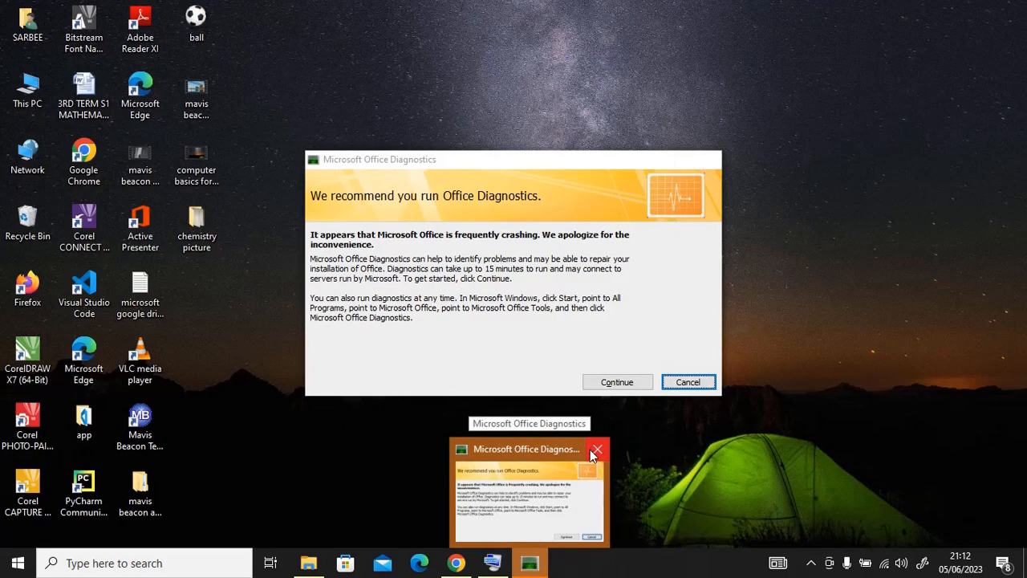
left_click(564, 497)
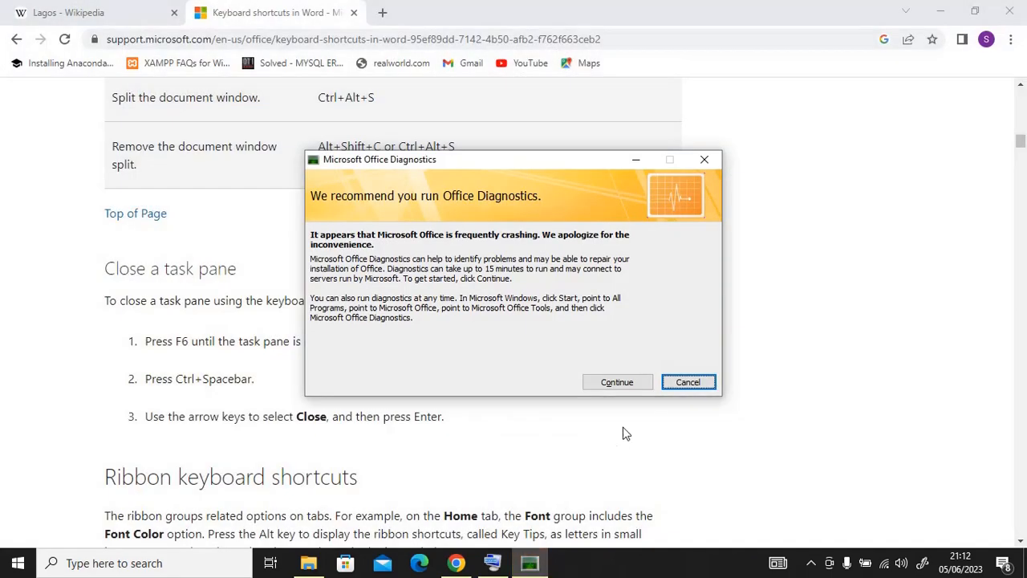
left_click(647, 383)
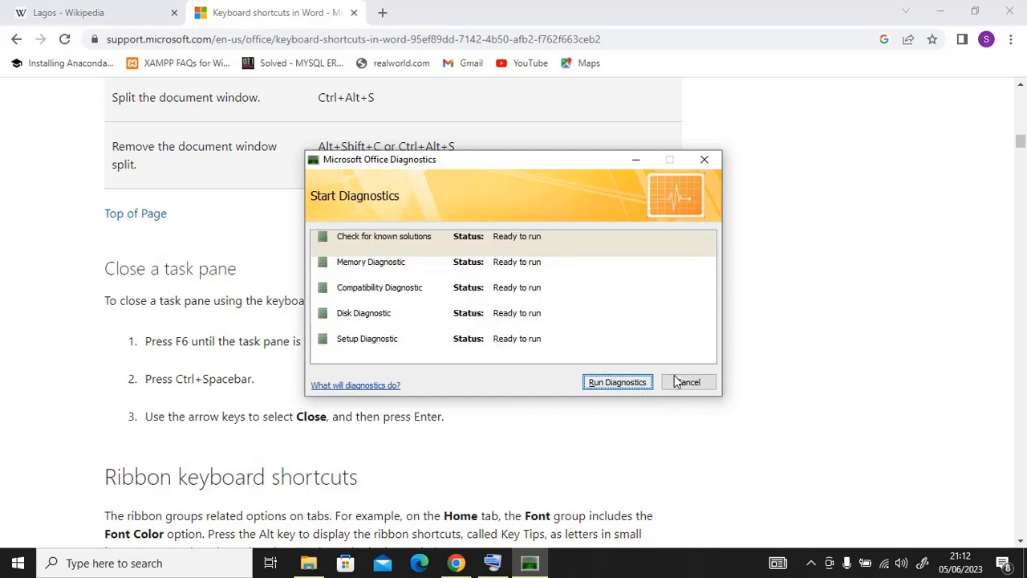
left_click(688, 383)
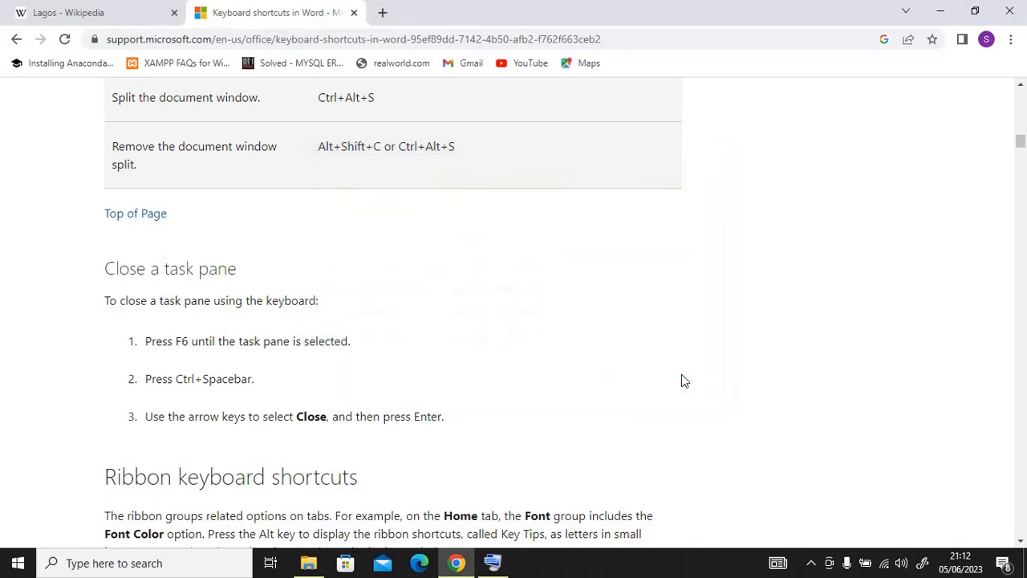
- Launch Microsoft Office Word 2007 from Windows search and paste the copied Lagos text into the blank document
left_click(130, 562)
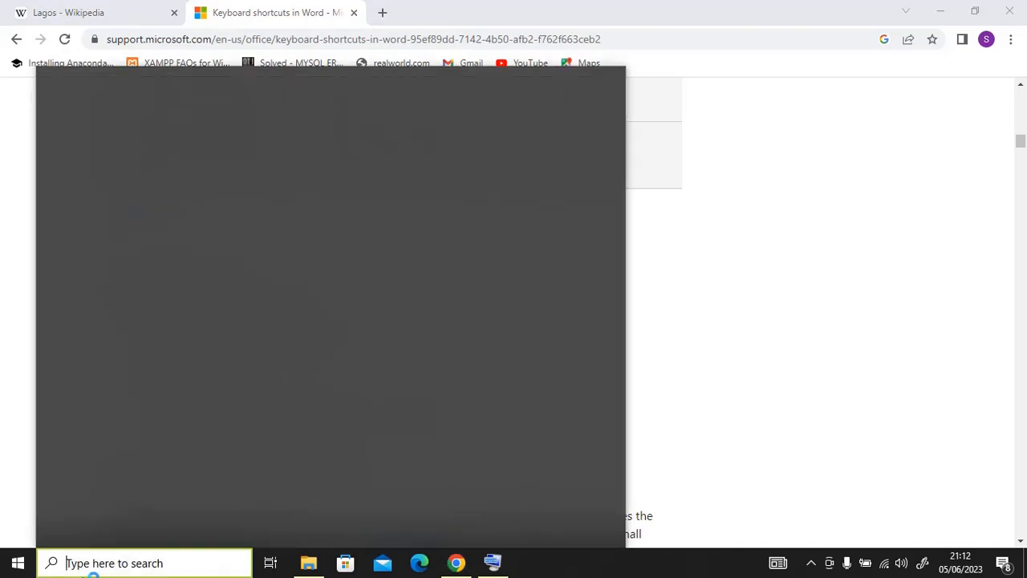
type("mi")
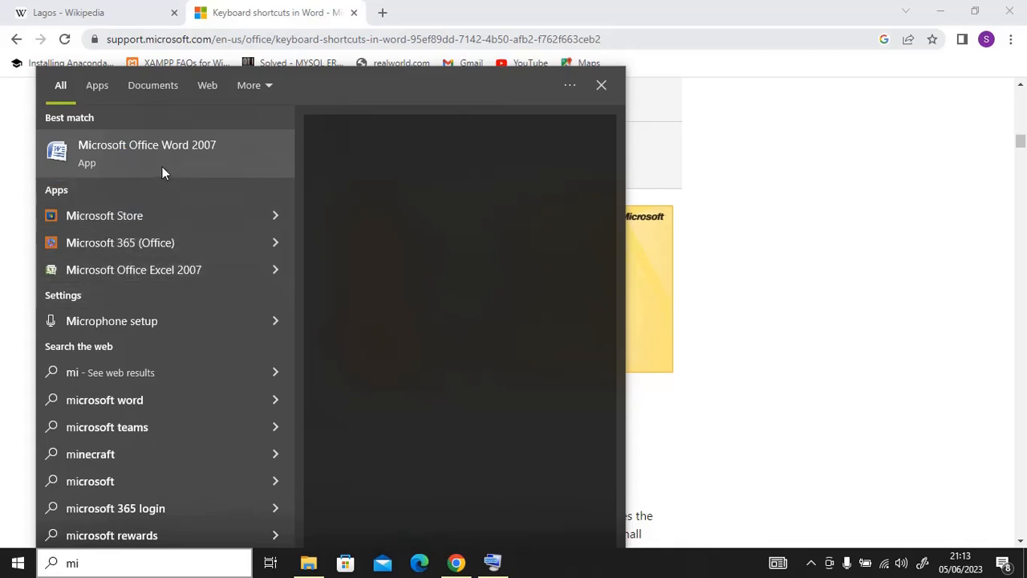
left_click(241, 153)
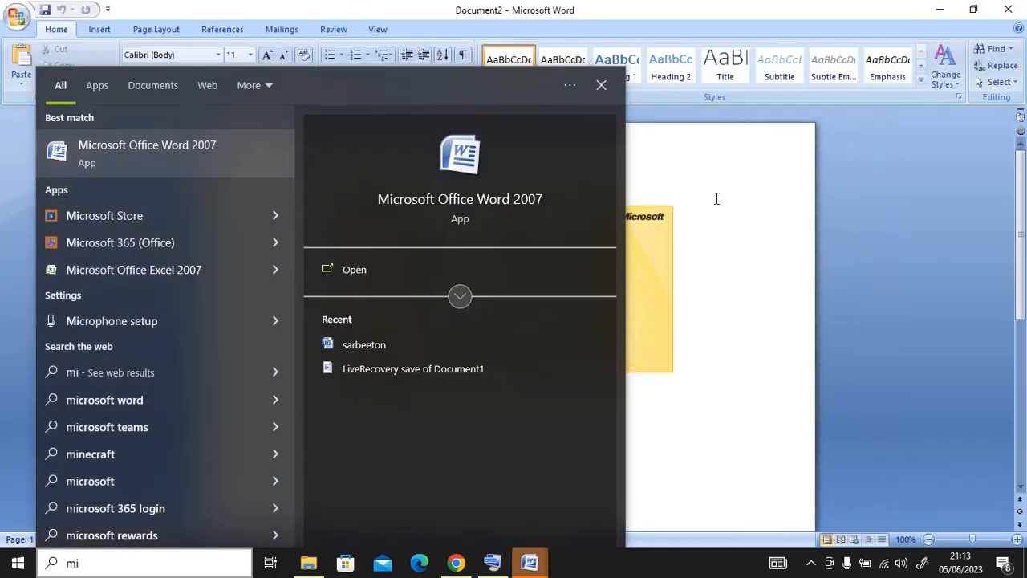
left_click(716, 198)
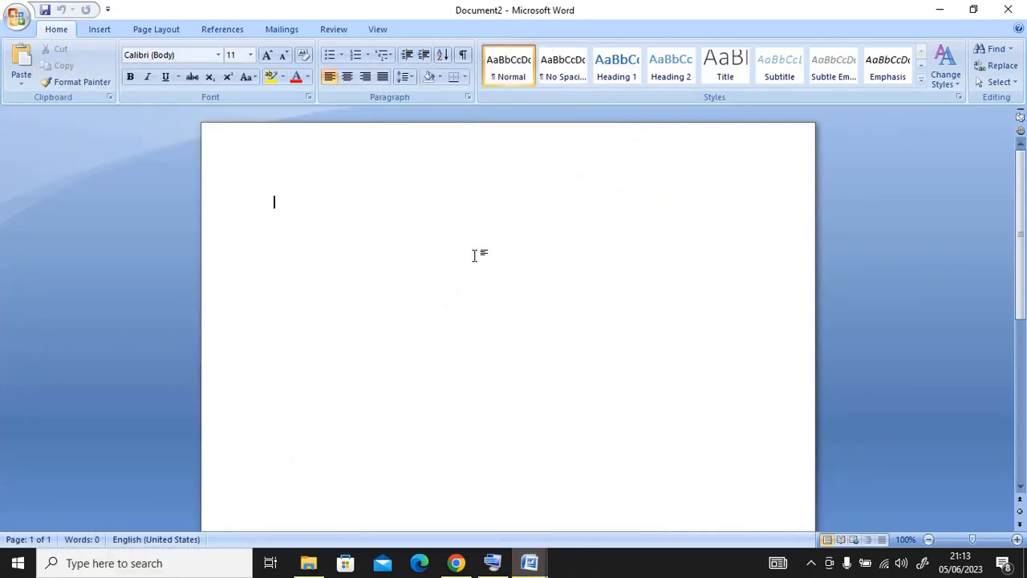
key("ctrl+v")
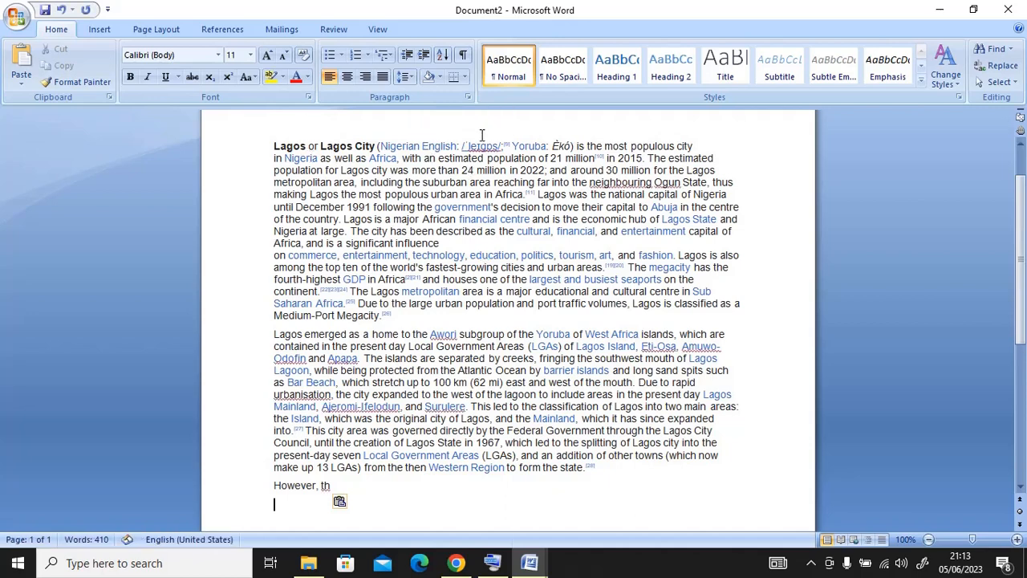
- Select the opening word "Lagos" in the first paragraph and enlarge its font step by step to 24 pt
left_click(307, 148)
key("shift+Left")
key("shift+Left")
key("shift+Left")
key("shift+Left")
key("shift+Left")
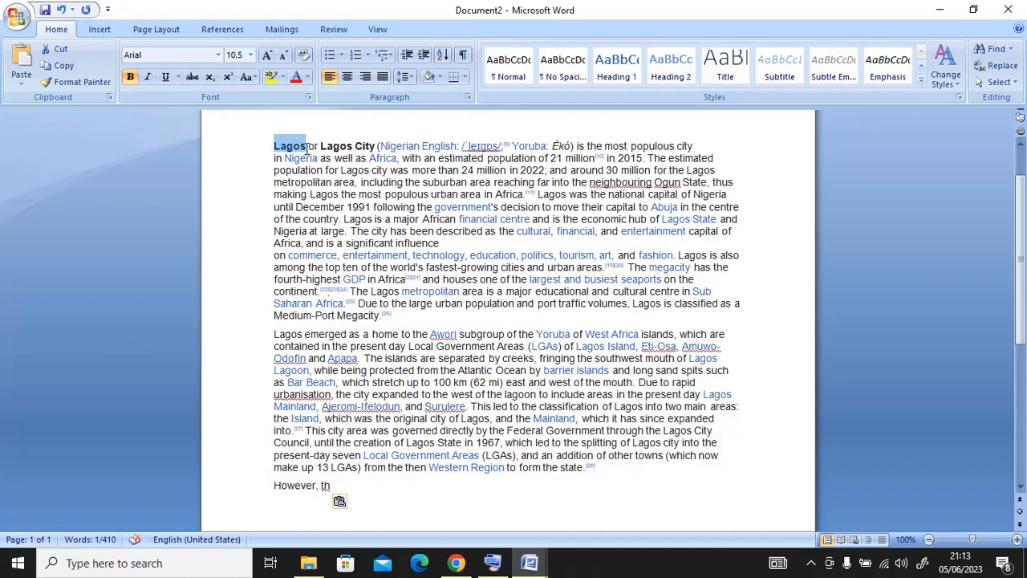
key("ctrl+shift+period")
key("ctrl+shift+period")
key("ctrl+shift+period")
key("ctrl+shift+period")
key("ctrl+shift+period")
key("ctrl+shift+period")
key("ctrl+shift+period")
key("ctrl+shift+period")
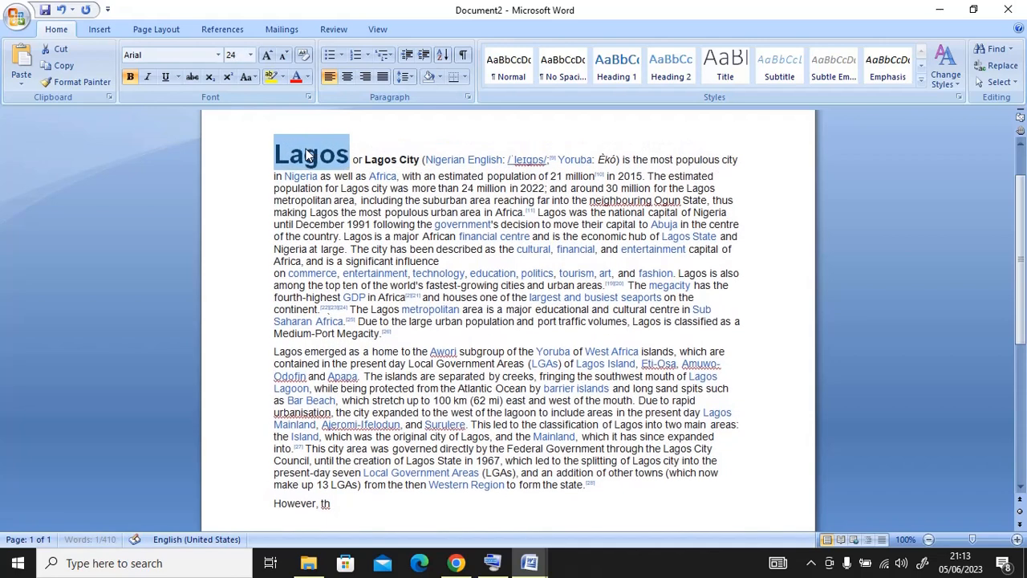
- Enlarge the selected word "Lagos" one more increment and shrink it step by step to 12 pt
key("ctrl+shift+period")
key("ctrl+shift+comma")
key("ctrl+shift+comma")
key("ctrl+shift+comma")
key("ctrl+shift+comma")
key("ctrl+shift+comma")
key("ctrl+shift+comma")
key("ctrl+shift+comma")
key("ctrl+shift+comma")
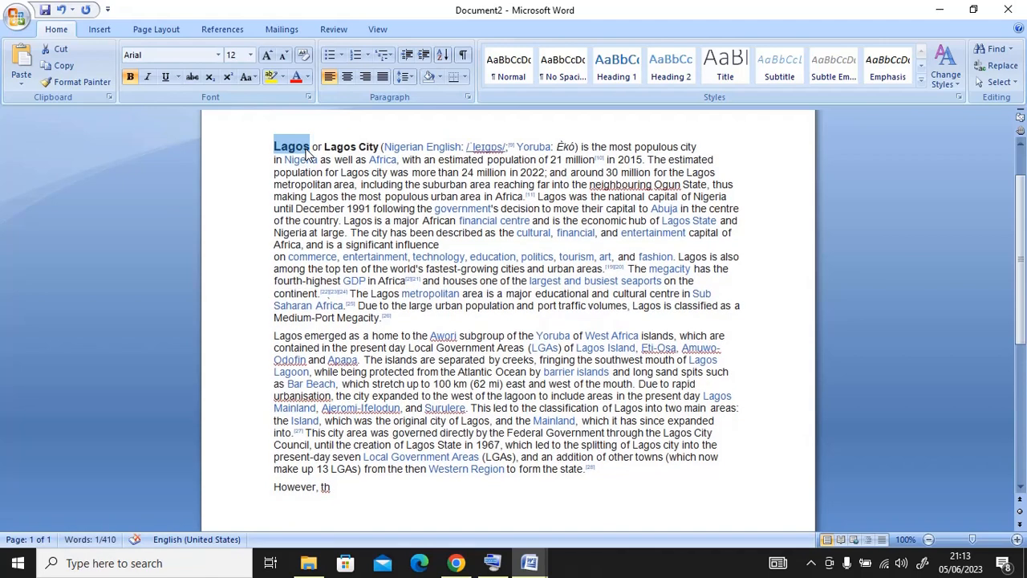
- Enlarge the selected word "Lagos" step by step to 22 pt
key("ctrl+shift+period")
key("ctrl+shift+period")
key("ctrl+shift+period")
key("ctrl+shift+period")
key("ctrl+shift+period")
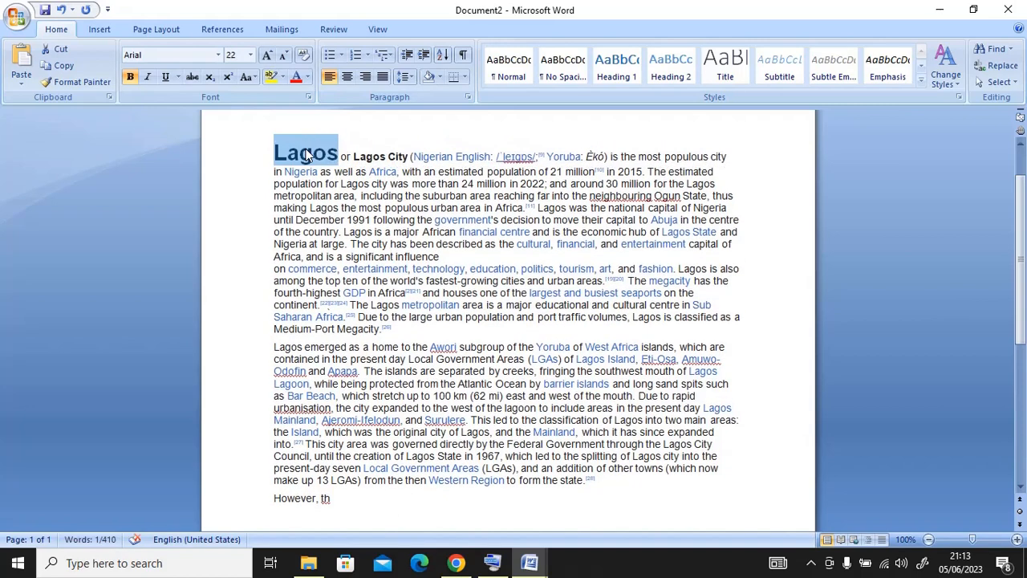
- Shrink the selected opening word "Lagos" step by step to 14 pt and remove its bold formatting
key("ctrl+shift+comma")
key("ctrl+shift+comma")
key("ctrl+shift+comma")
key("ctrl+shift+comma")
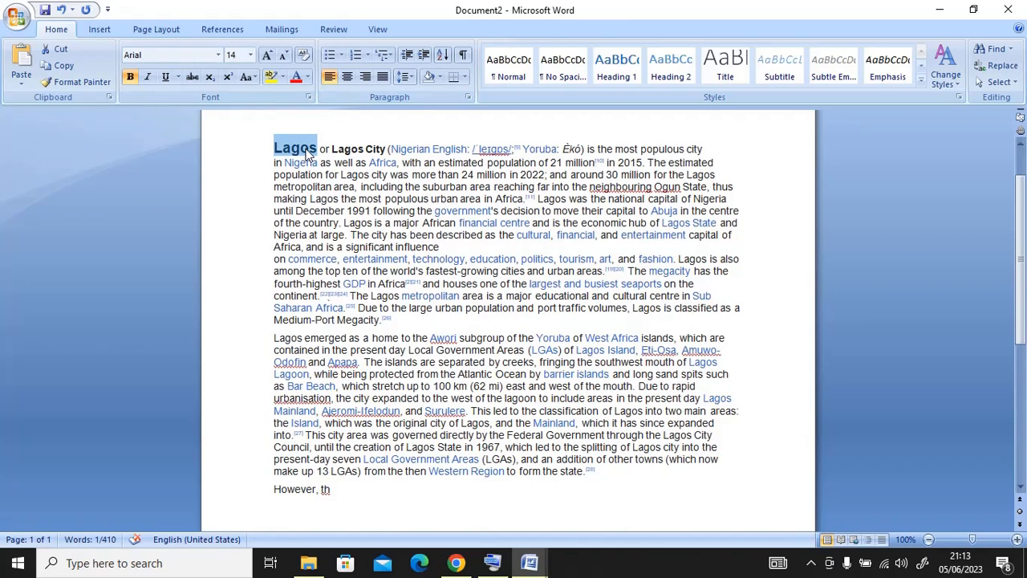
key("ctrl+b")
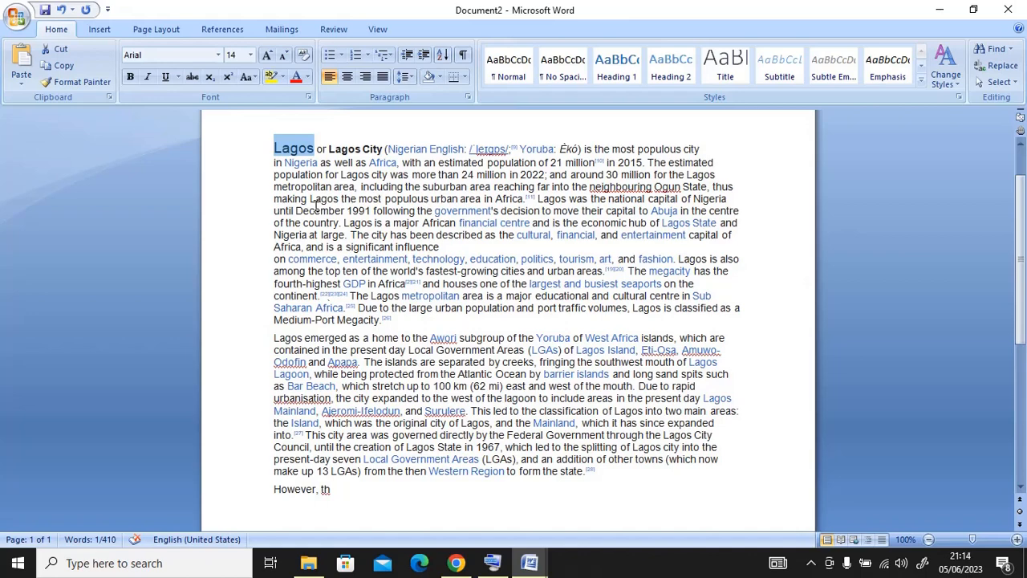
- Replace every occurrence of "Lagos" in the document with "Nigeria" and close Find and Replace
left_click(348, 248)
key("ctrl+f")
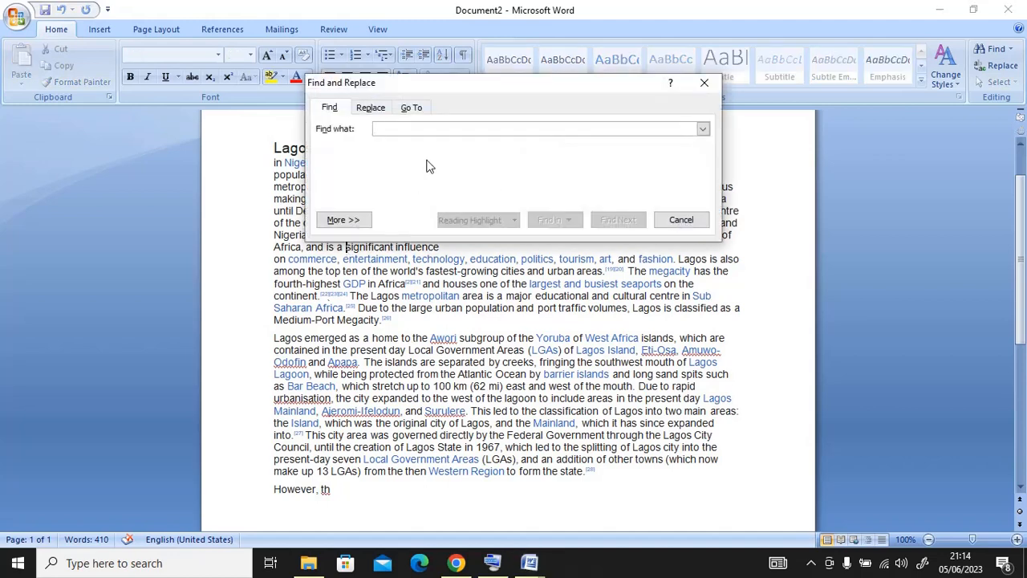
left_click(371, 108)
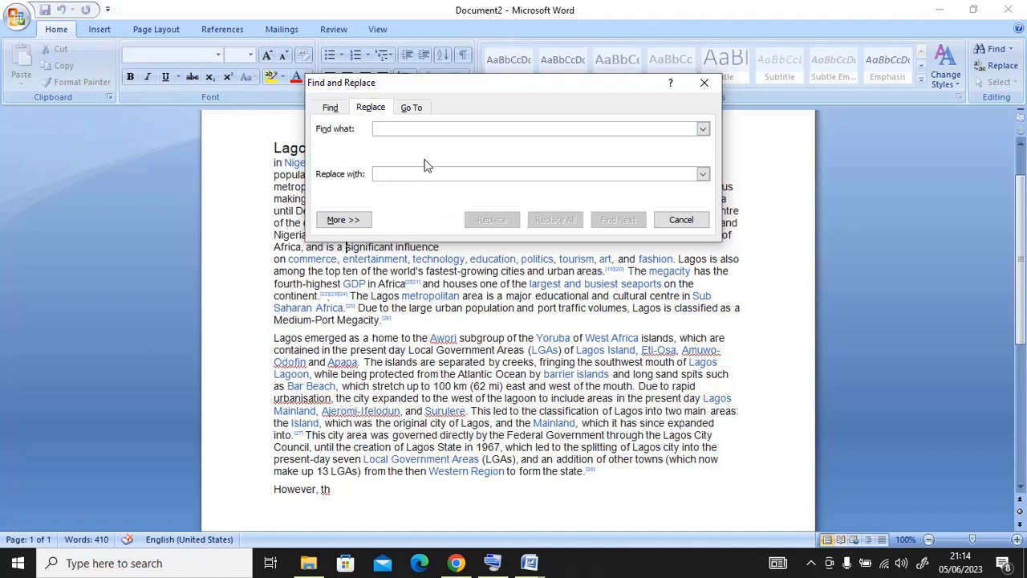
type("La")
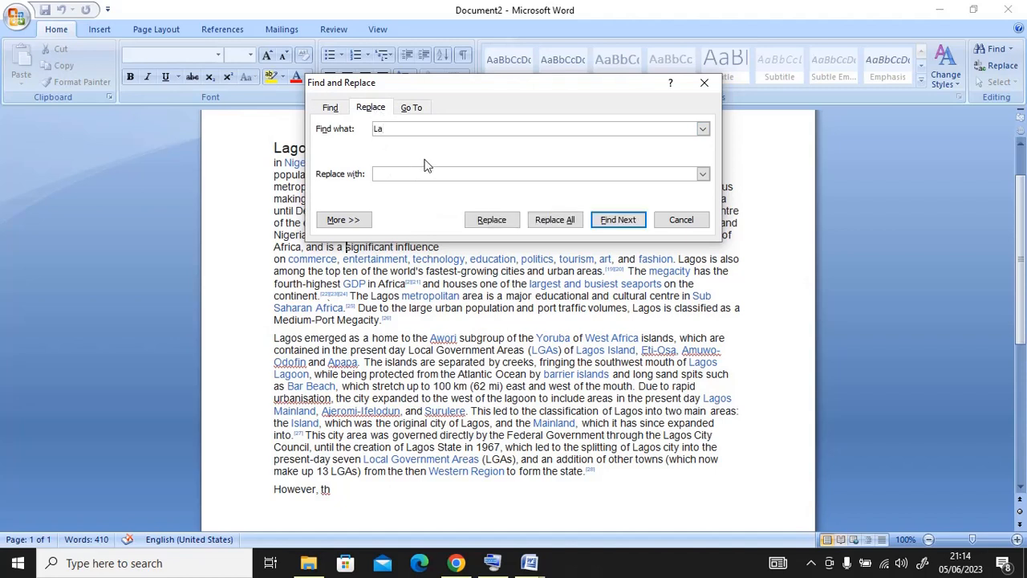
type("gos")
left_click(408, 174)
type("Nigeria")
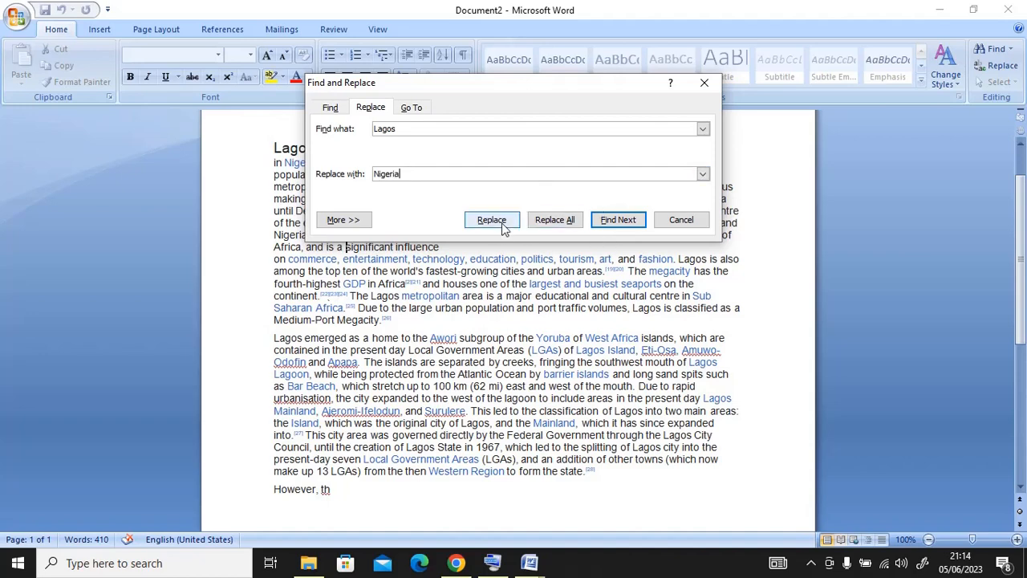
left_click(562, 221)
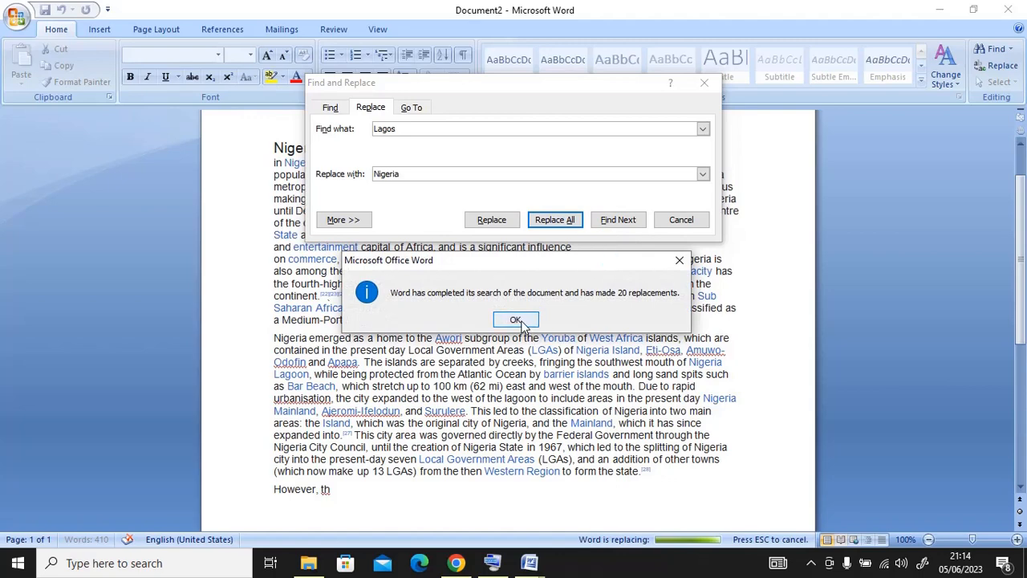
left_click(516, 320)
left_click(704, 84)
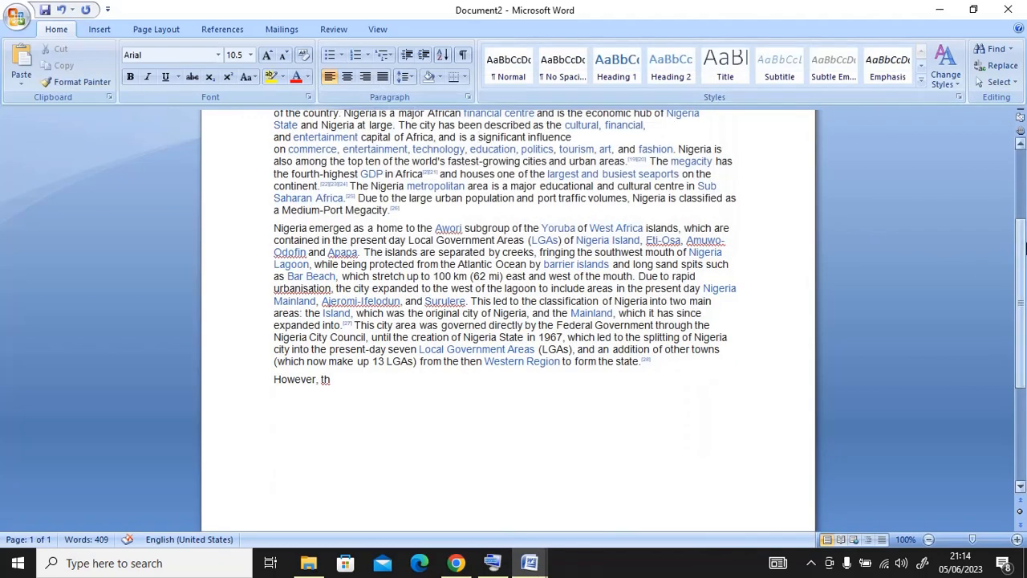
scroll(1025, 249, "up", 4)
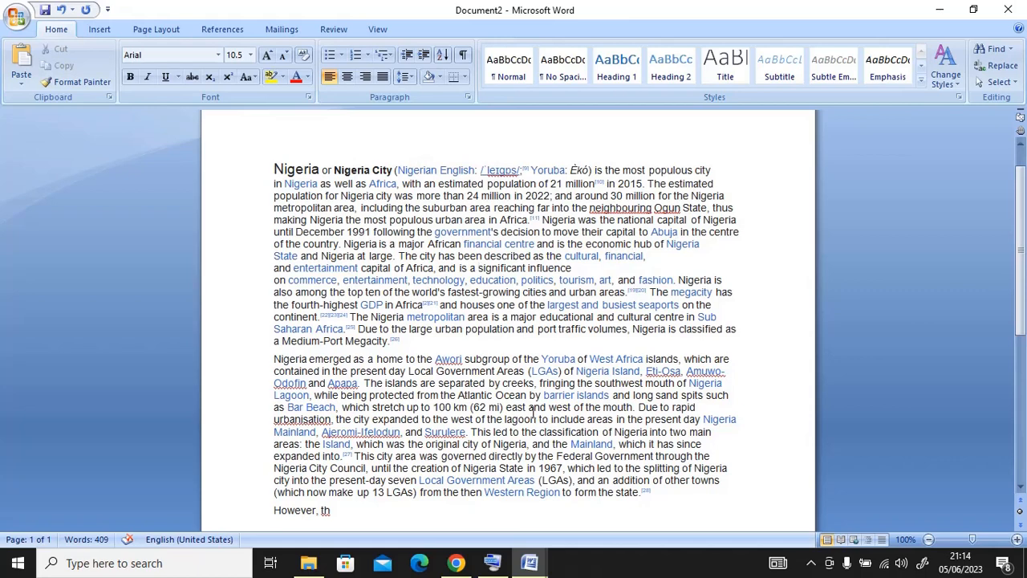
- Jump to page 1 with the Go To command and close the dialog
key("ctrl+g")
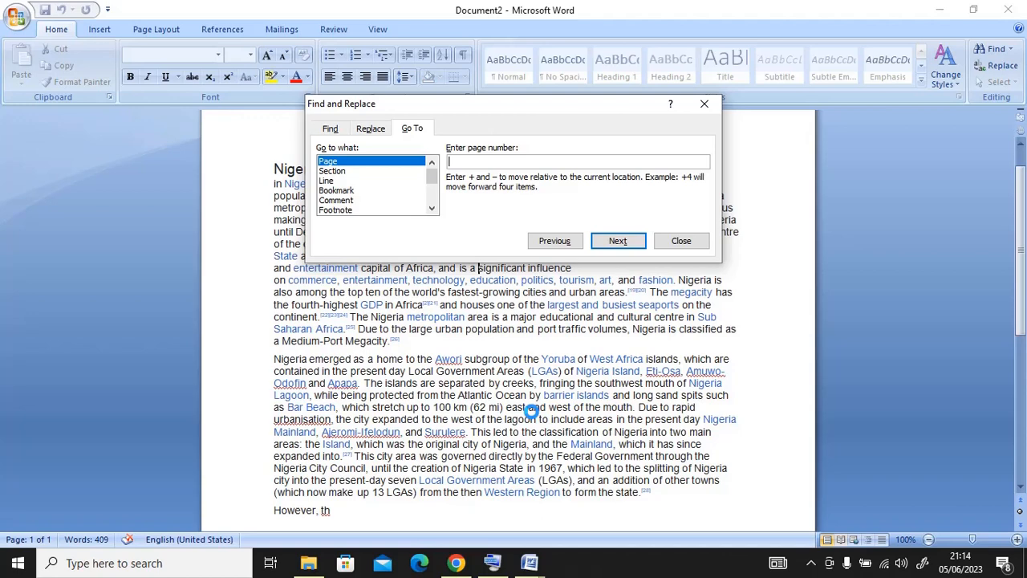
type("1")
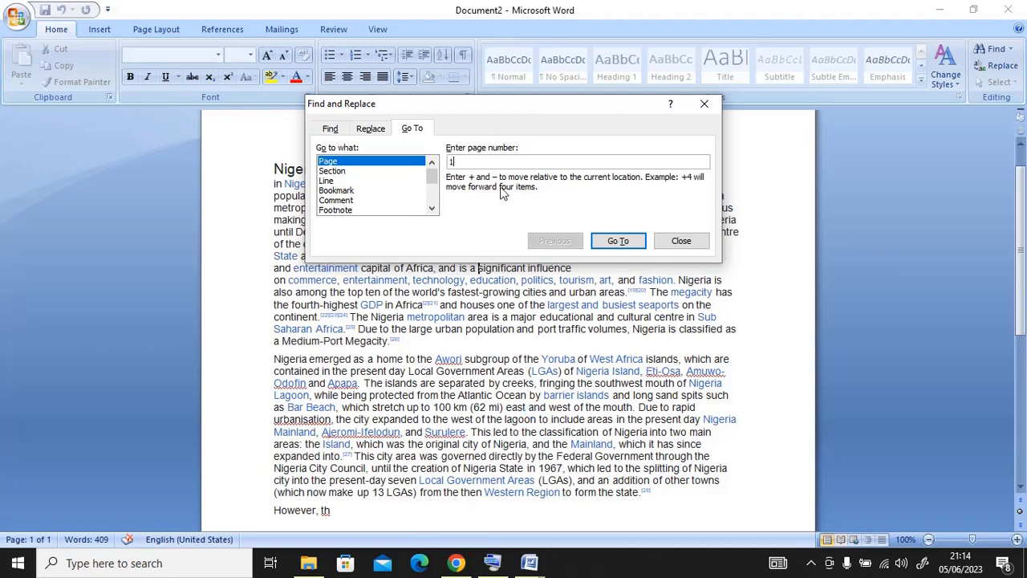
left_click(619, 242)
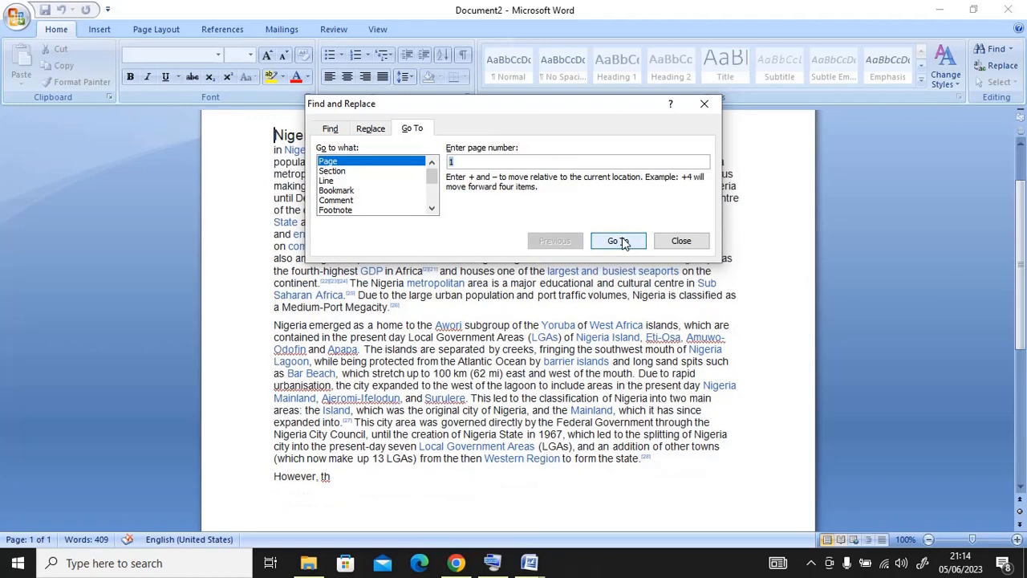
left_click(705, 106)
- Insert two page breaks below the last line "However, th" and return to the start of the document
left_click(405, 489)
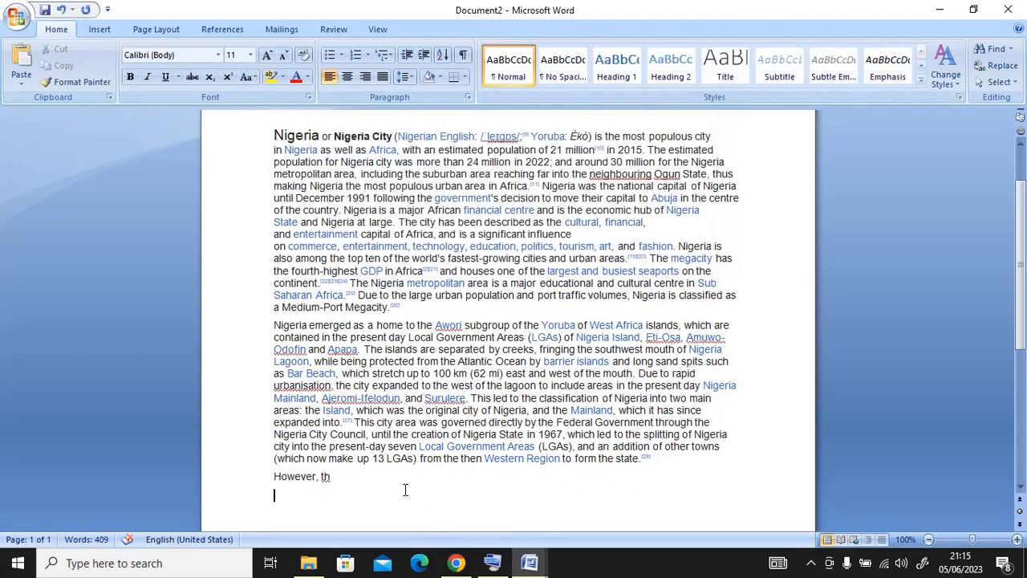
key("ctrl+Return")
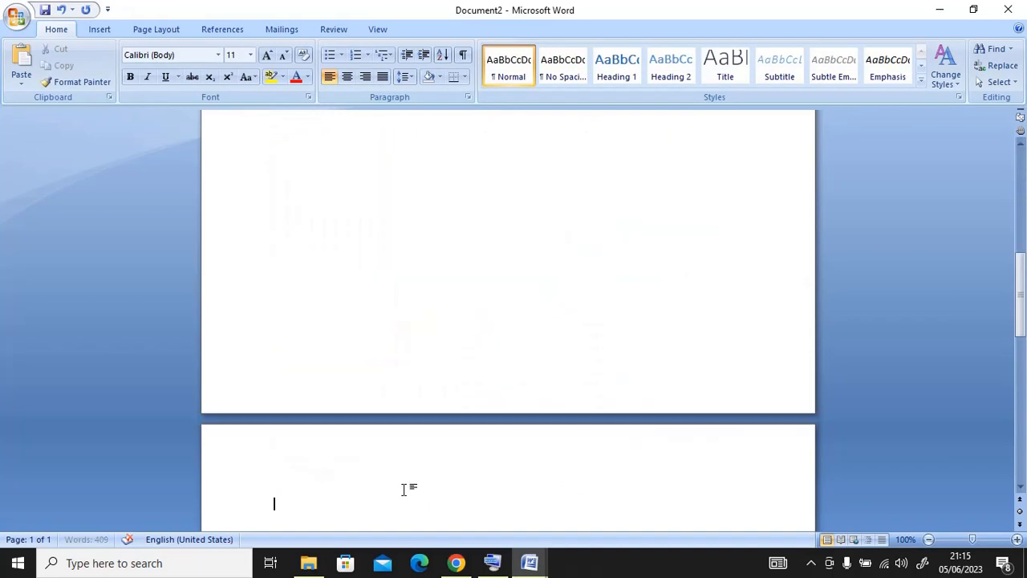
key("ctrl+Return")
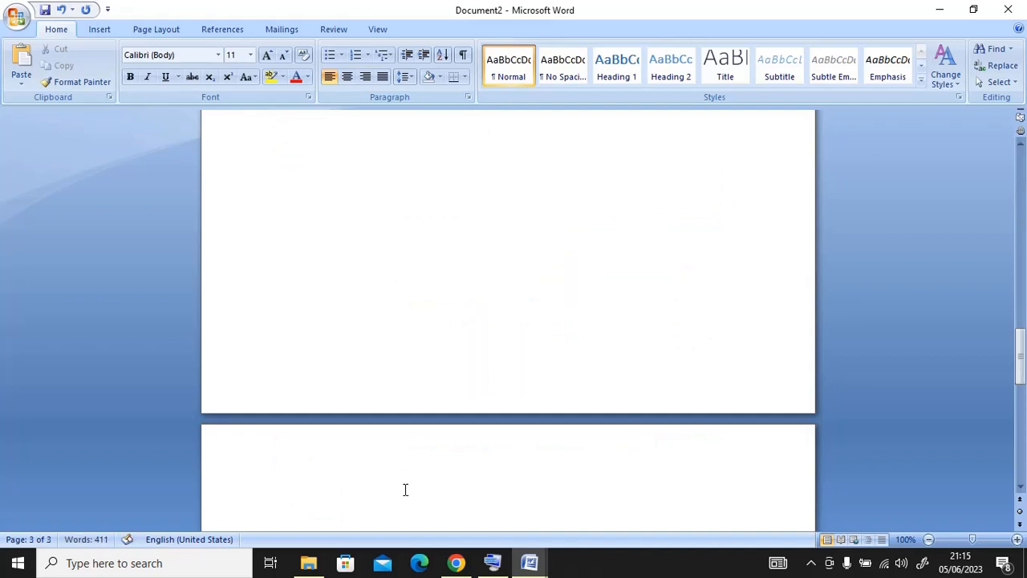
scroll(405, 489, "down", 10)
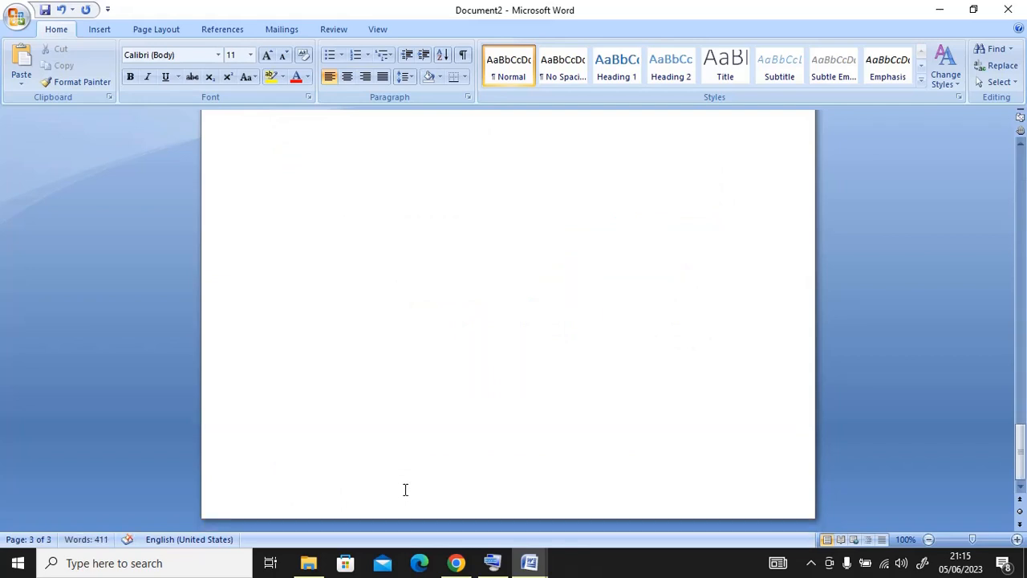
scroll(406, 490, "up", 15)
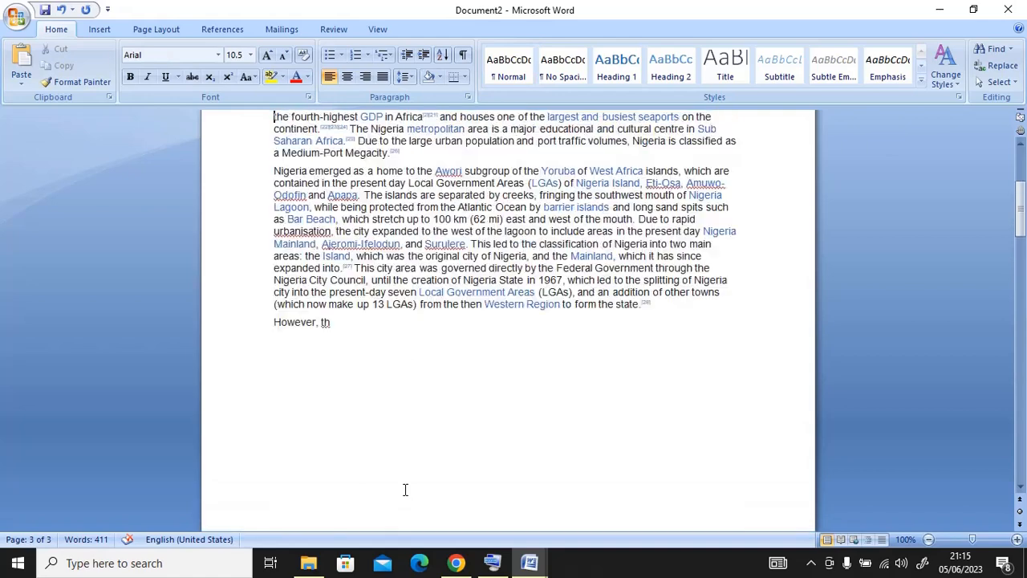
key("ctrl+Home")
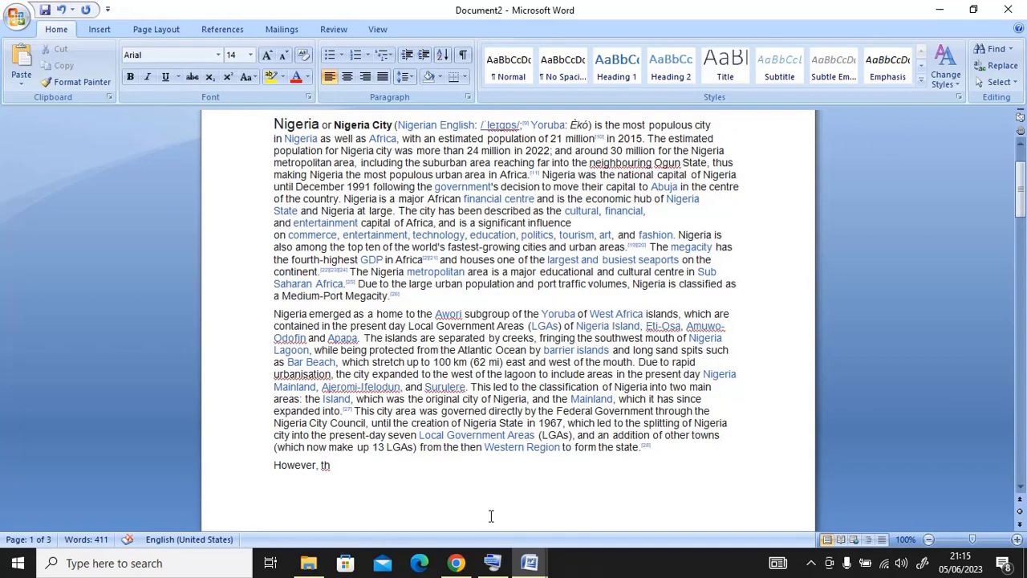
- Use Go To to jump to page 3 and back to page 1, and close the dialog
key("ctrl+g")
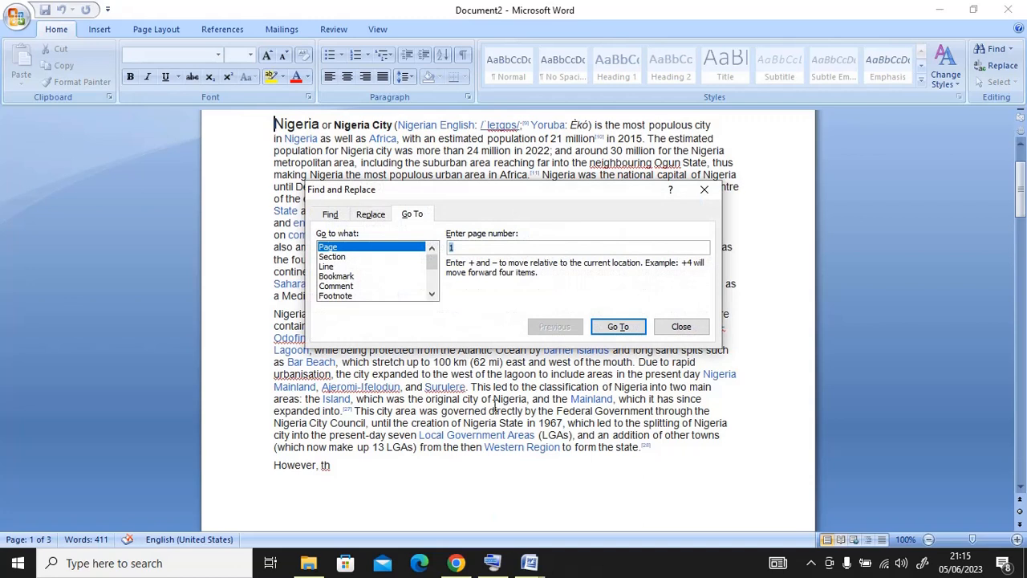
key("BackSpace")
type("3")
left_click(618, 329)
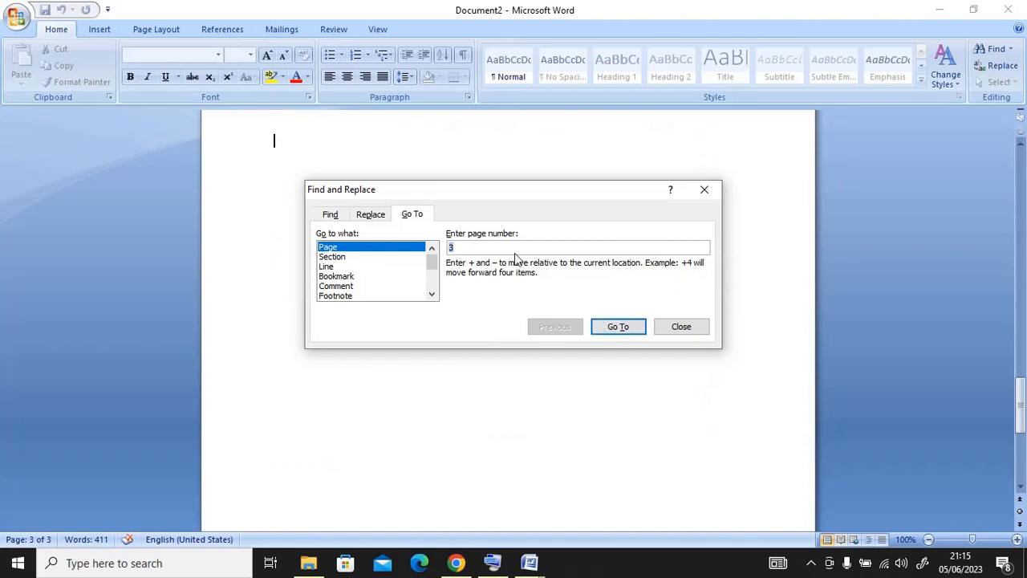
key("BackSpace")
type("1")
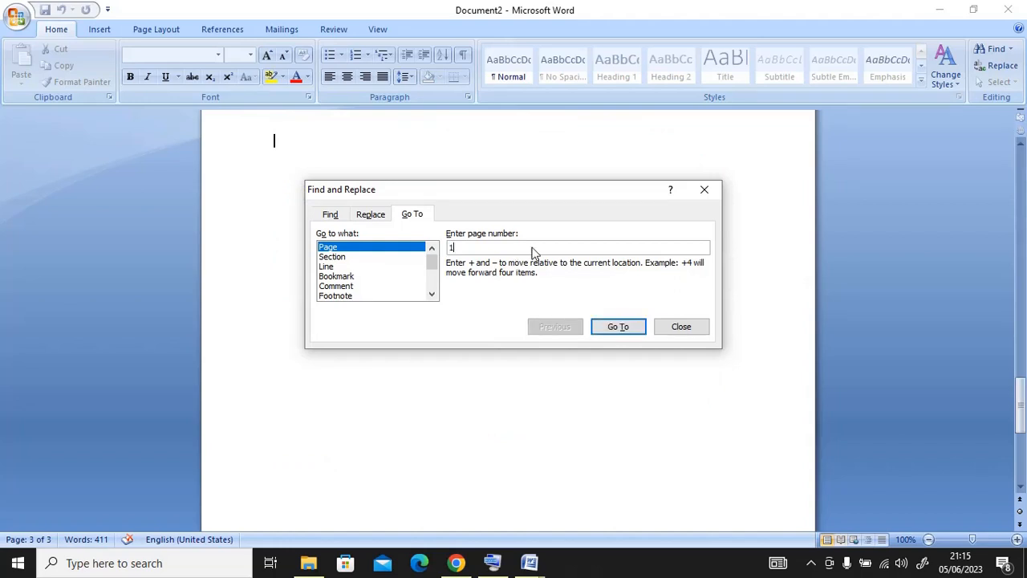
left_click(626, 337)
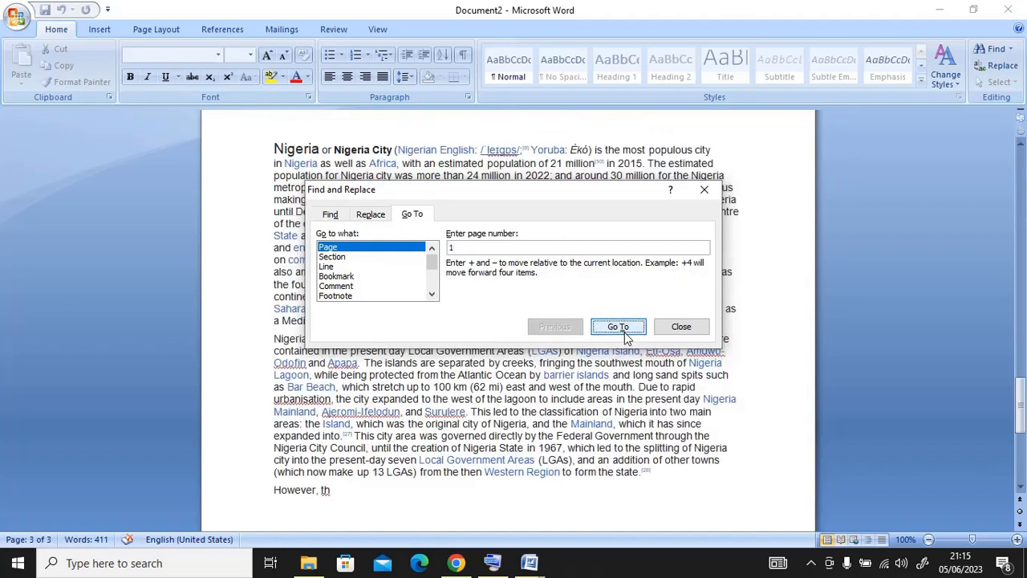
left_click(705, 189)
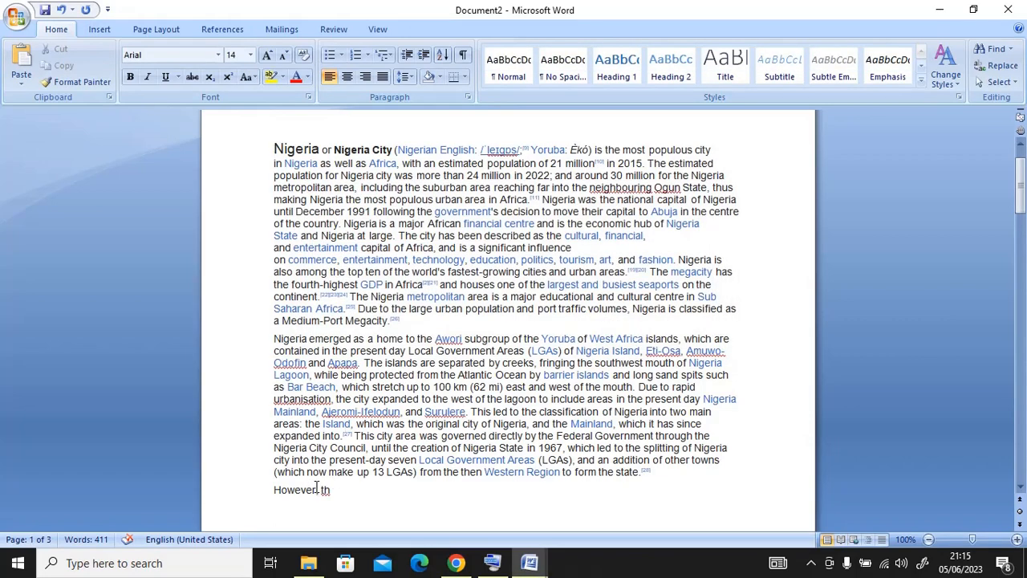
- Move the word "However" from the last text line to a new line below it, leaving a blank line between
left_click_drag(317, 489, 270, 488)
key("ctrl+c")
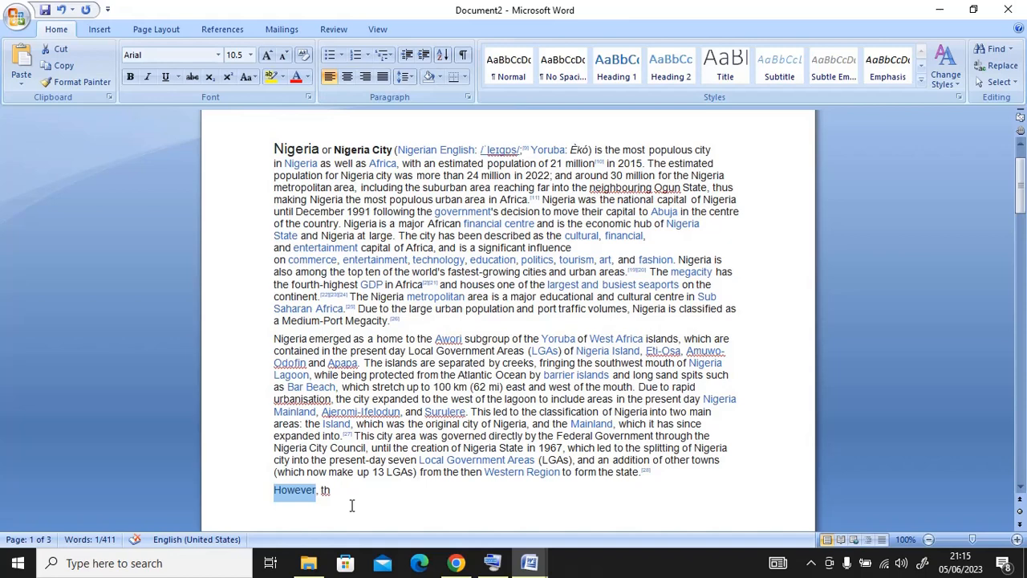
key("Delete")
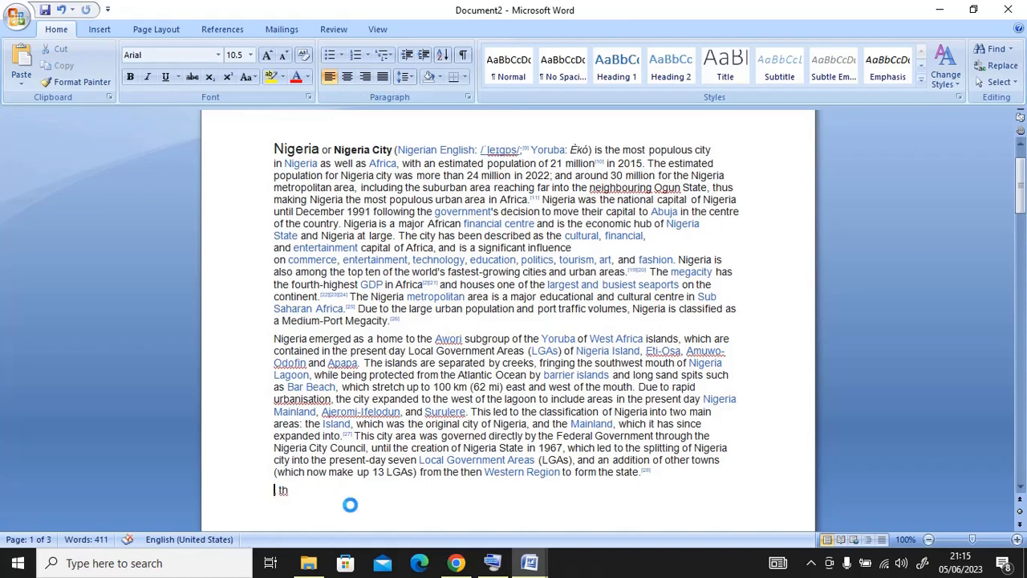
left_click(347, 506)
key("Return")
key("Return")
key("Return")
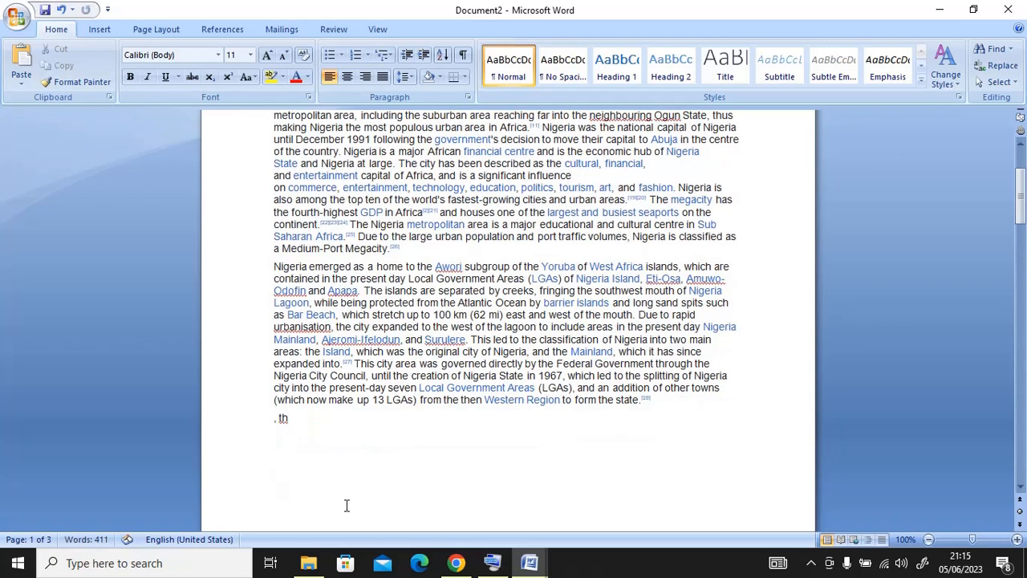
key("BackSpace")
key("BackSpace")
key("ctrl+v")
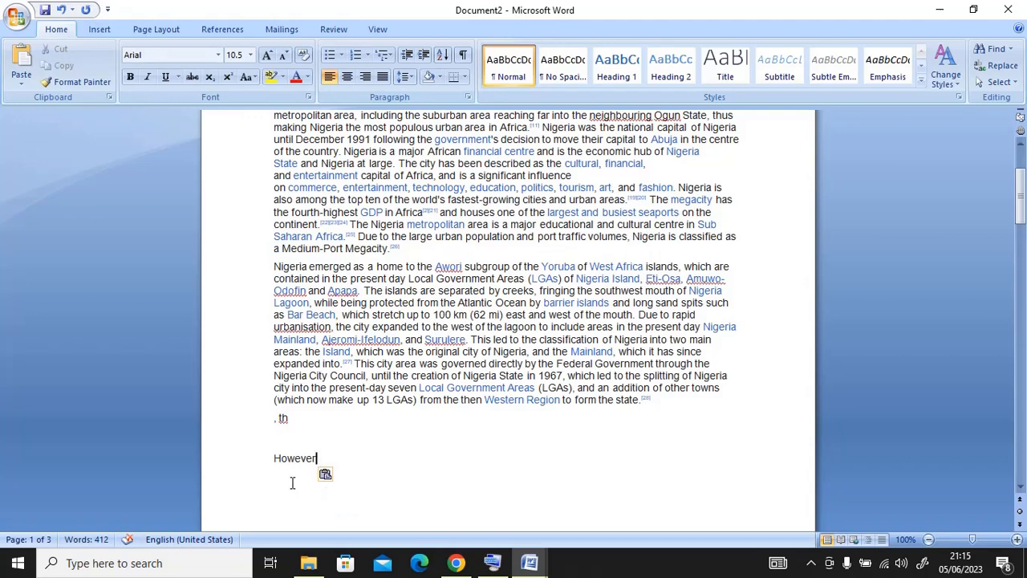
- Try centre and right alignment on the pasted word "However" and return it to left alignment
left_click_drag(275, 458, 321, 459)
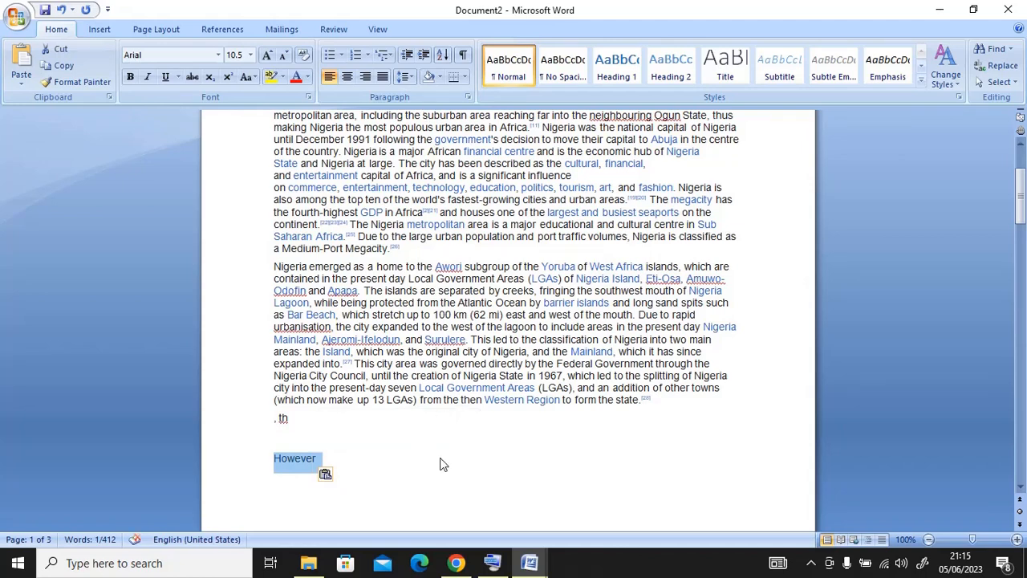
key("ctrl+e")
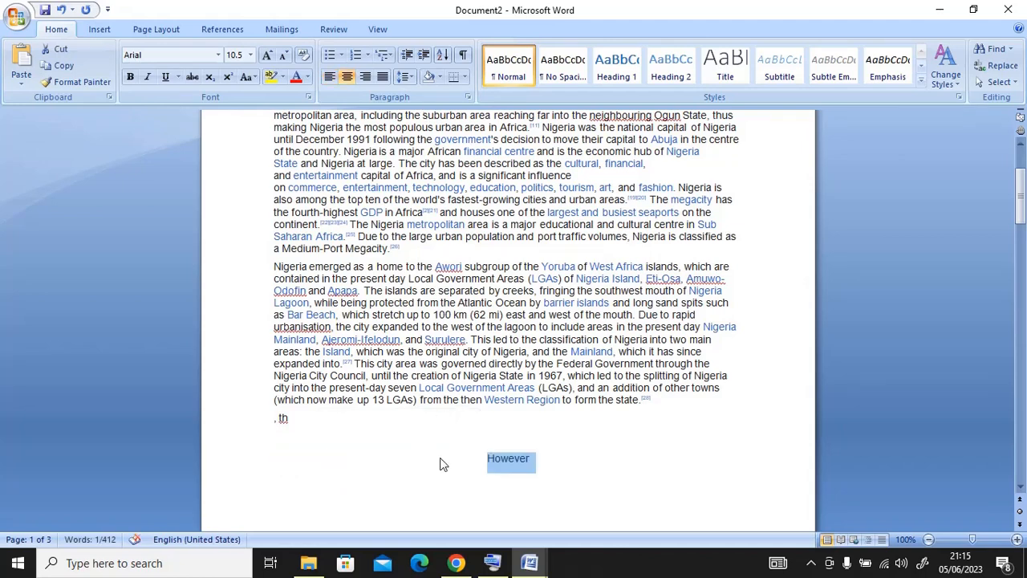
key("ctrl+r")
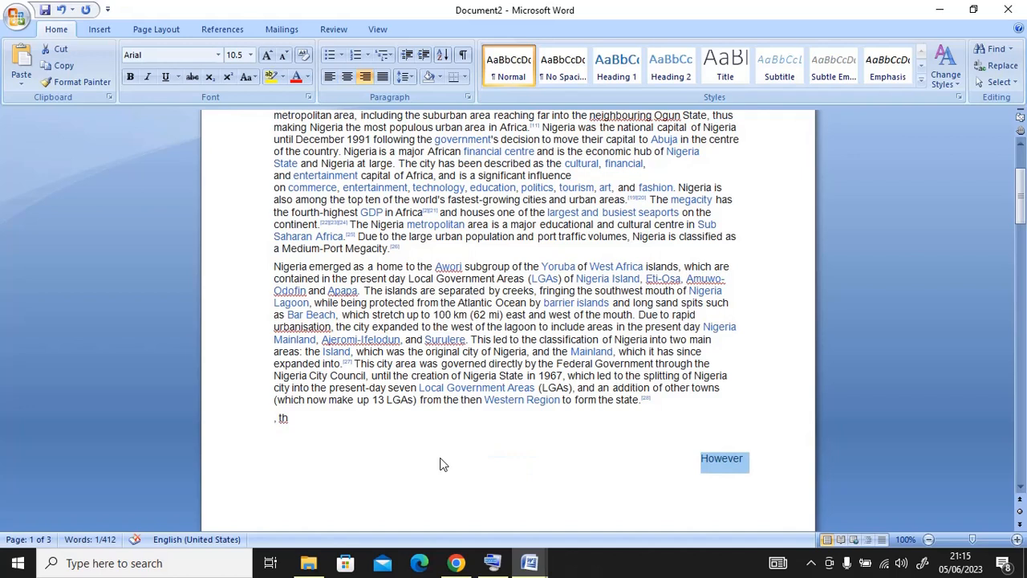
key("ctrl+l")
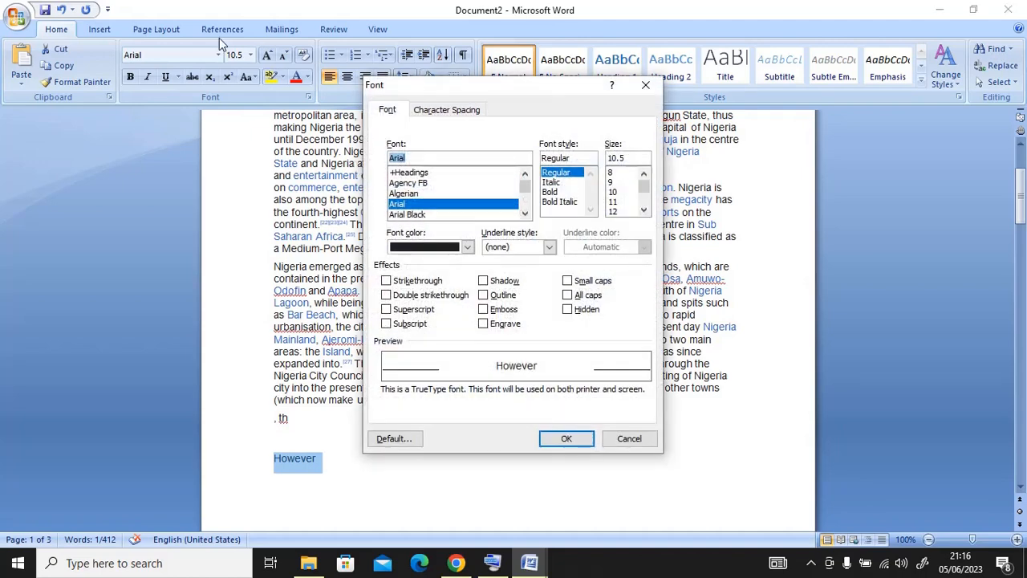
- Change the font of the selected word "However" to Courier New in the Font dialog
left_click(403, 194)
type("cal")
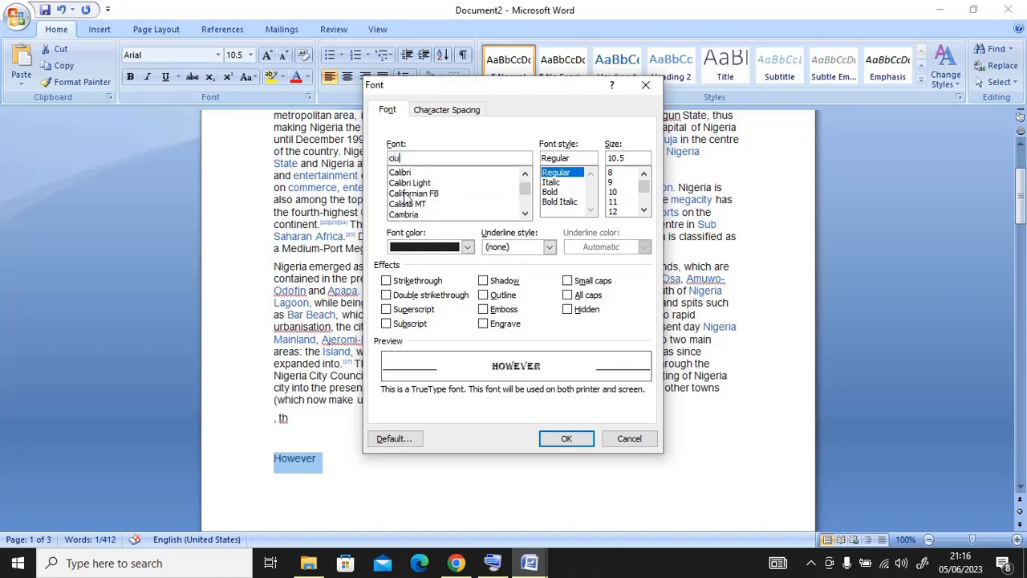
key("BackSpace")
key("BackSpace")
type("ou")
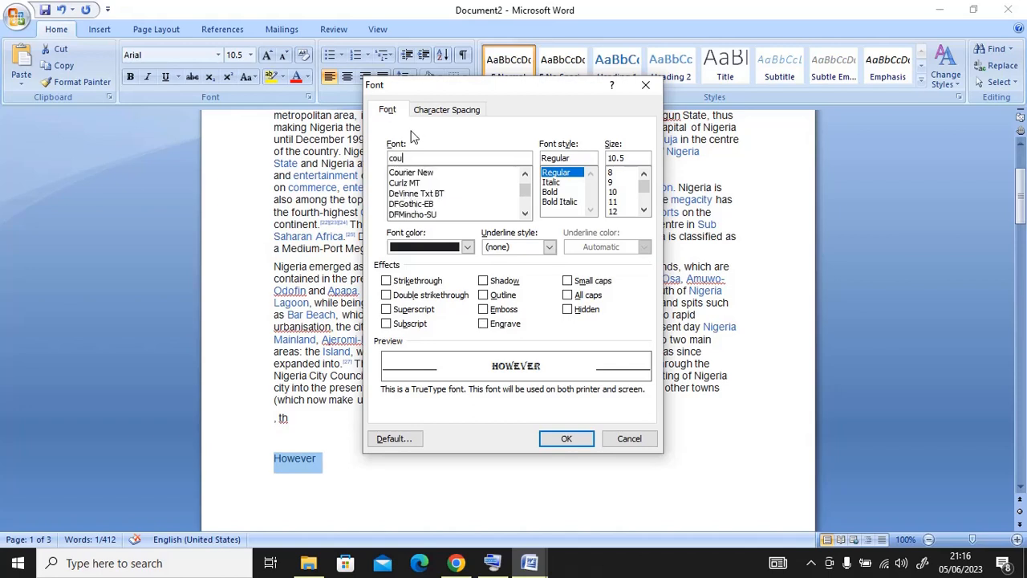
left_click(416, 174)
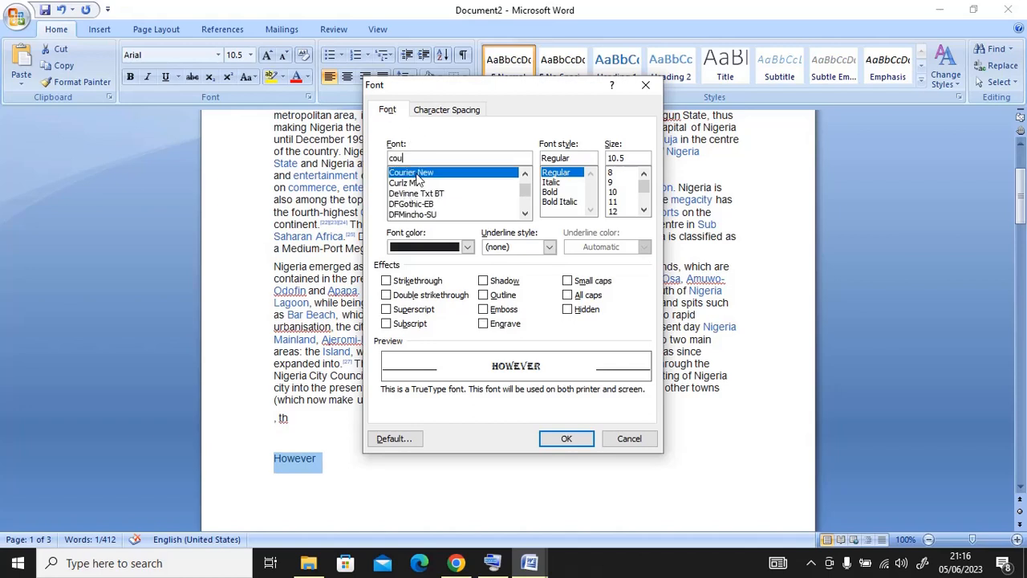
left_click(587, 442)
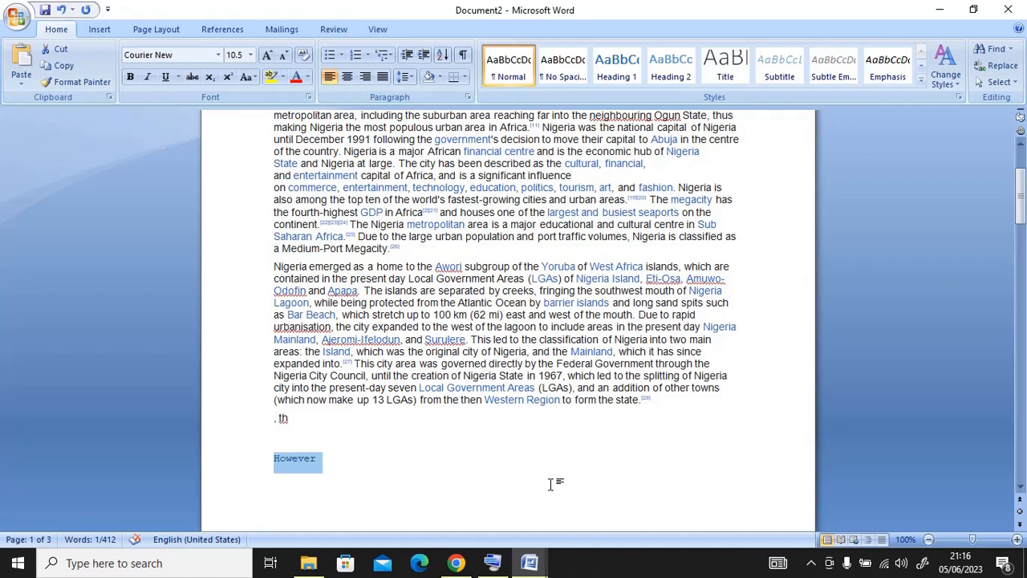
- Undo the font change on "However", then try right and centre alignment and return the word to left alignment
key("ctrl+z")
key("ctrl+r")
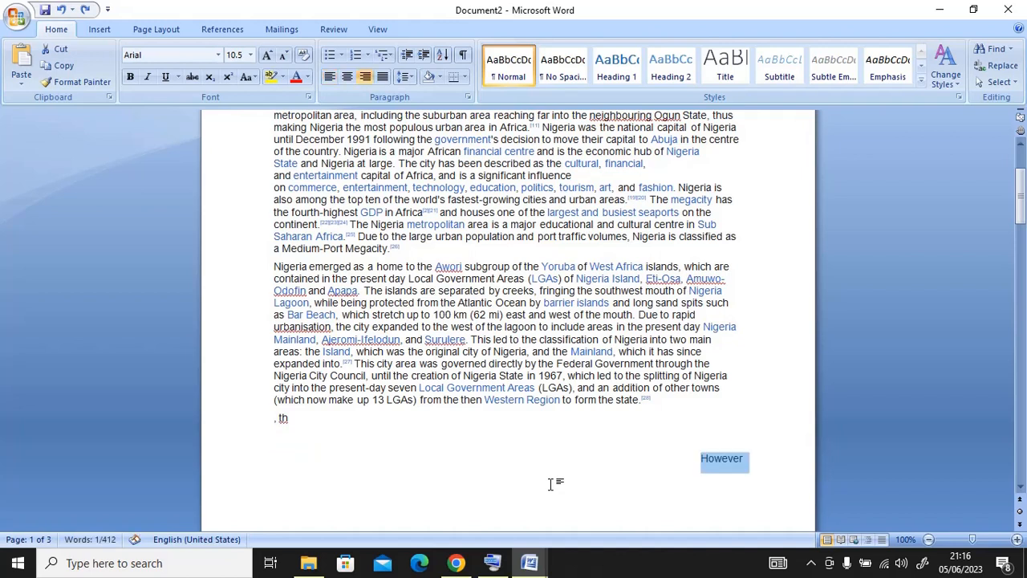
key("ctrl+e")
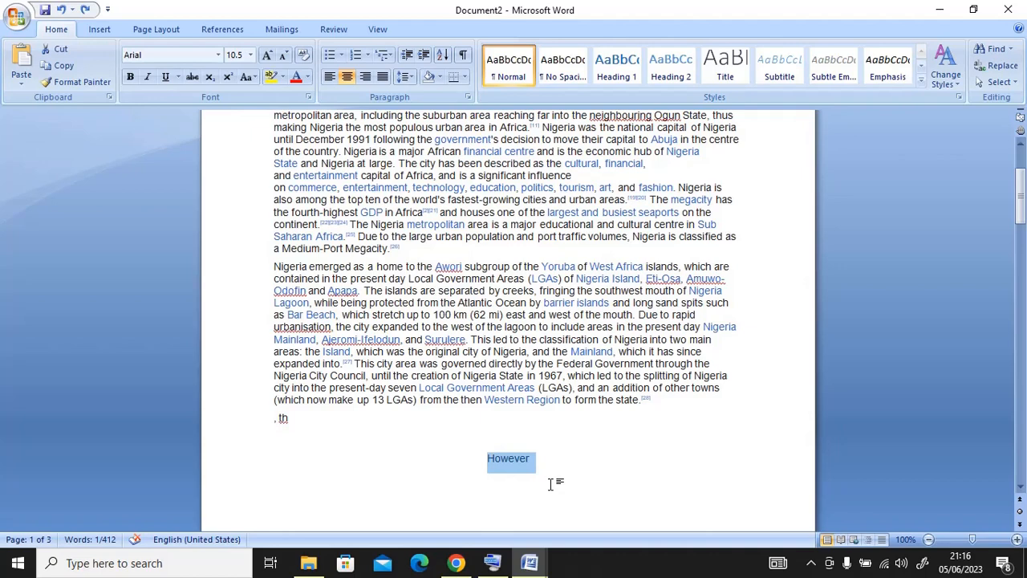
key("ctrl+r")
key("ctrl+l")
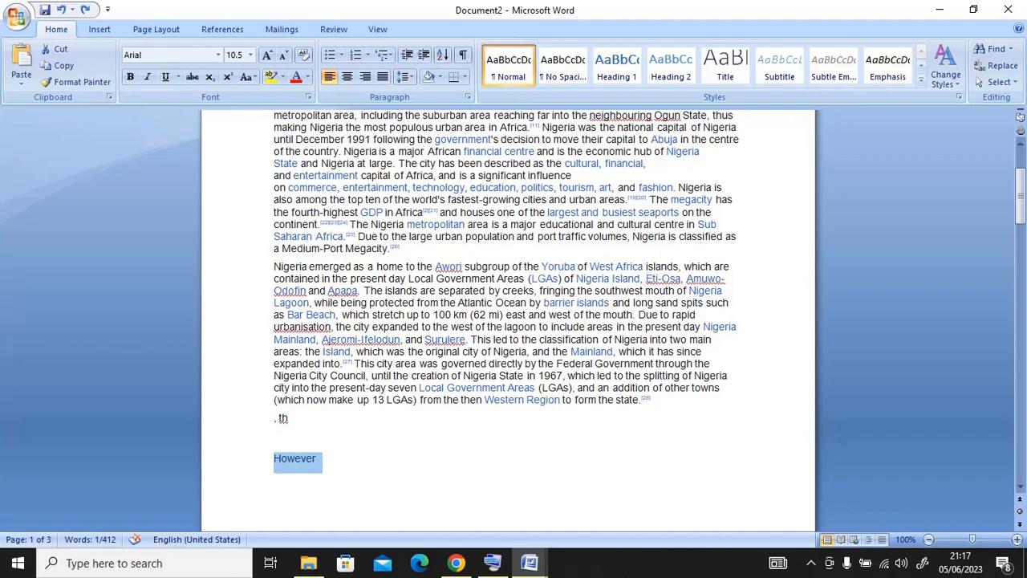
- Open the Print dialog and close it without printing, and show the rulers around the document
key("ctrl+p")
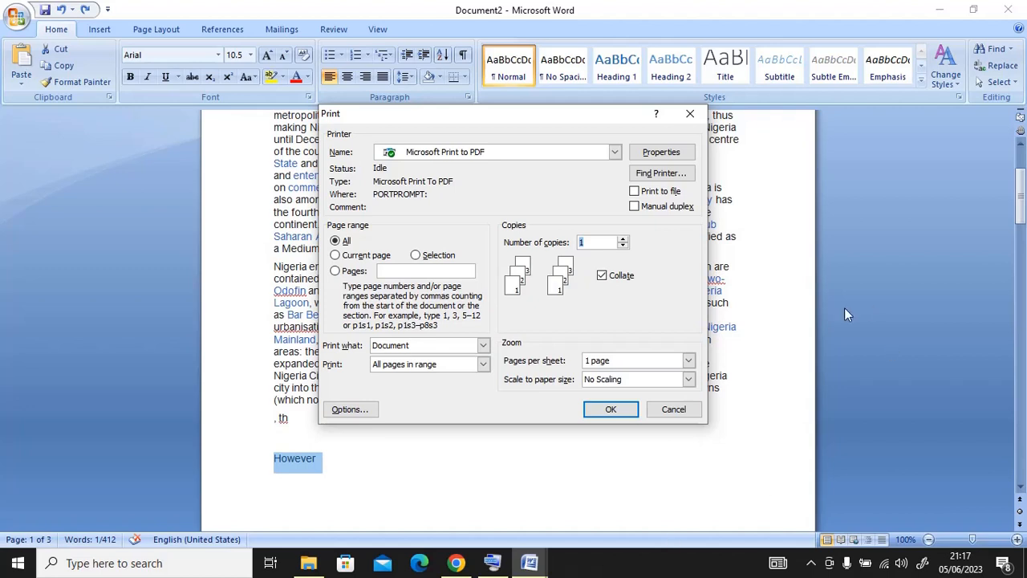
left_click(696, 122)
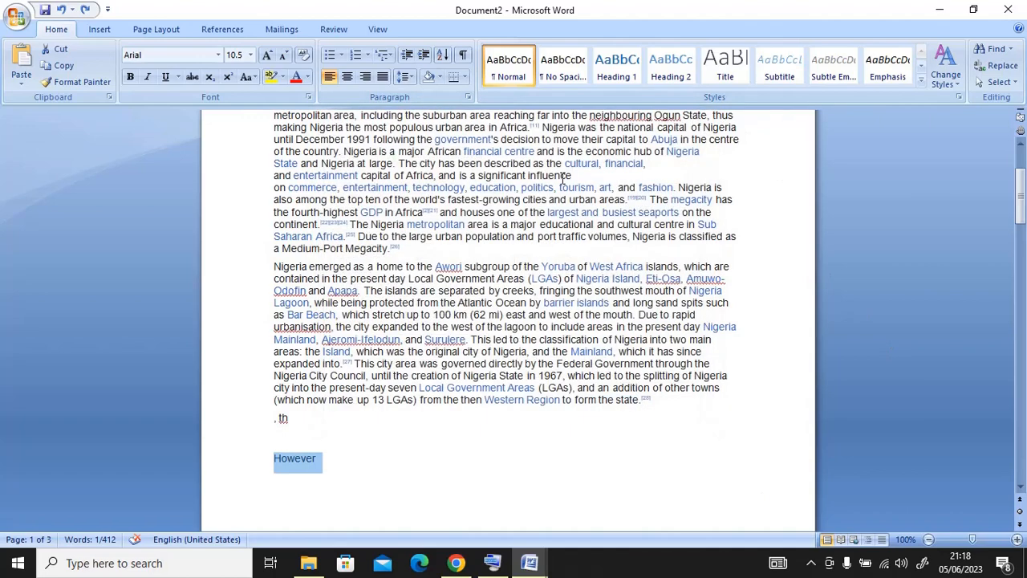
left_click(1020, 116)
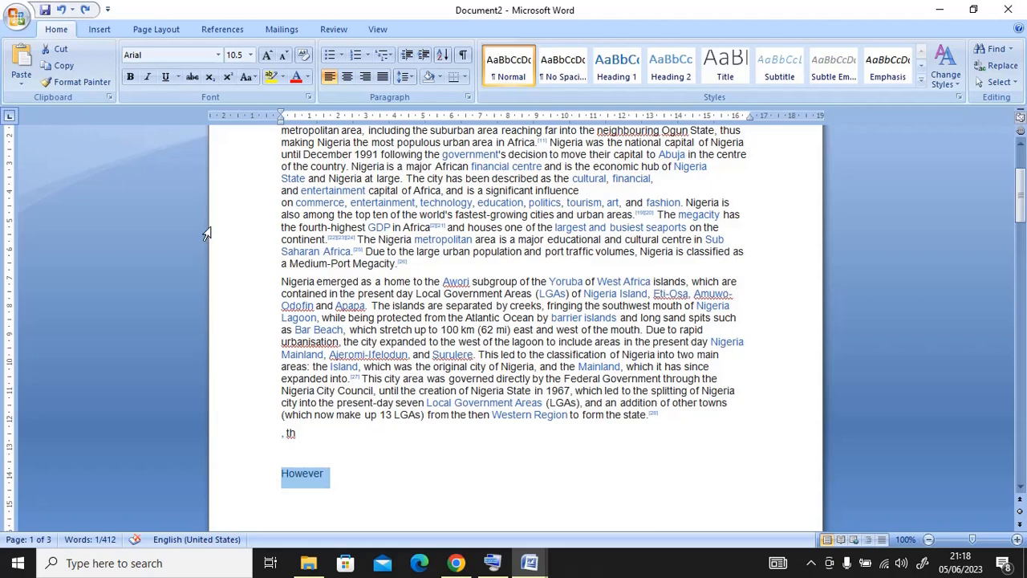
- Insert blank lines at the start of the document and enter the title "SARBEETON INVESTMENT" above the first paragraph
left_click(281, 197)
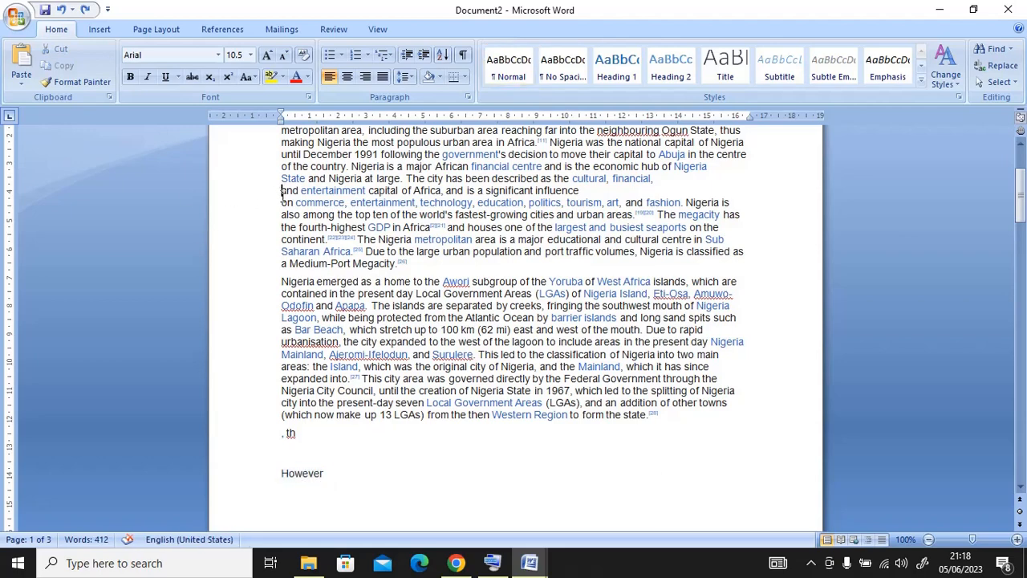
scroll(283, 196, "up", 1)
key("ctrl+Home")
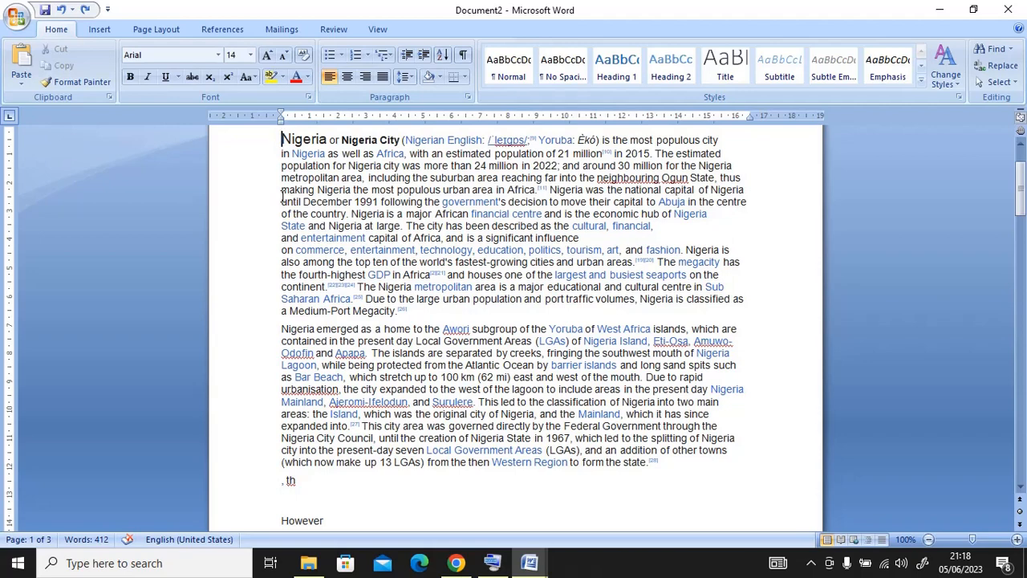
key("Return")
key("Return")
key("Return")
key("Return")
key("Return")
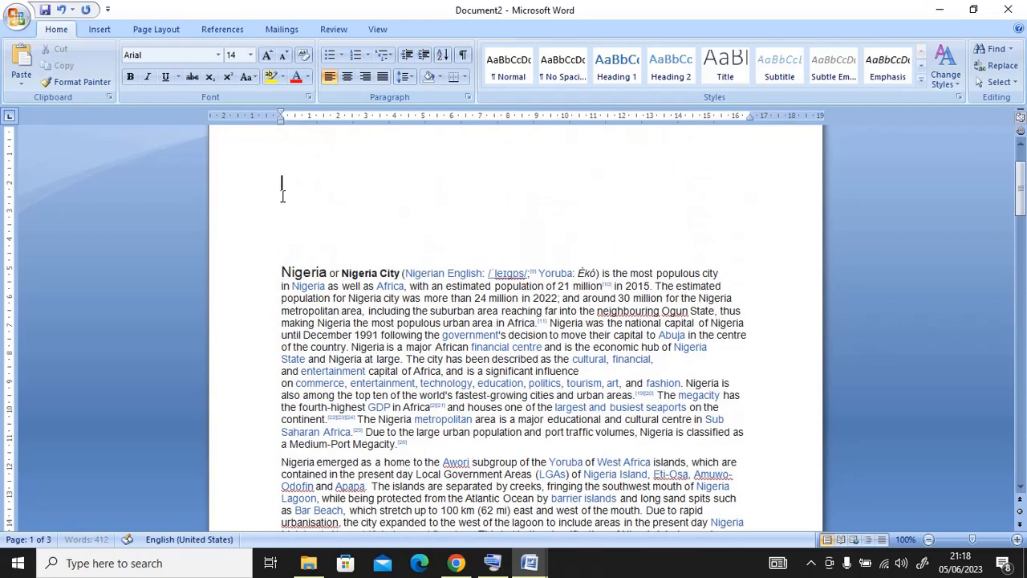
key("Up")
type("SARBEETOM")
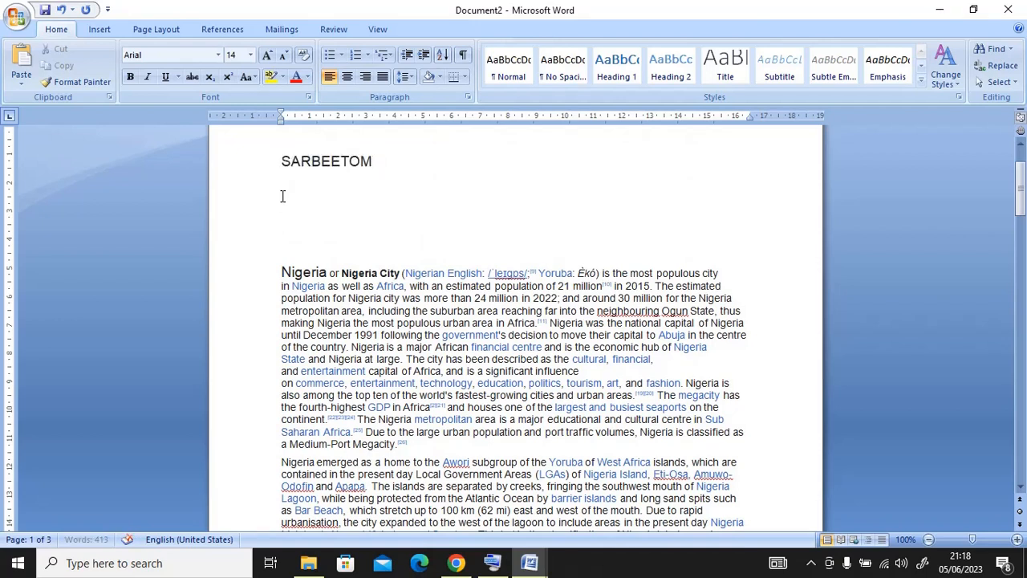
key("BackSpace")
type("N INVESTMENT")
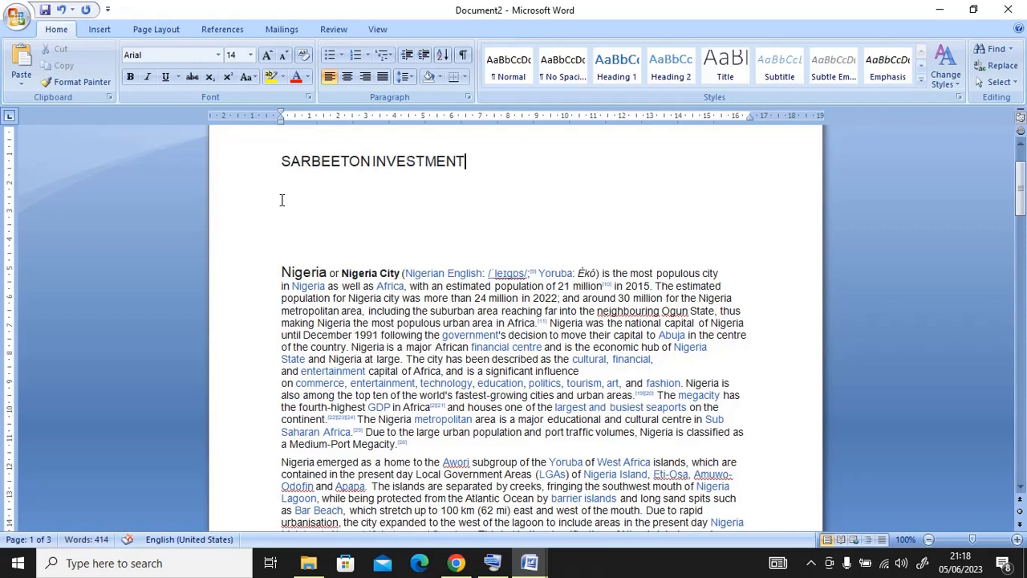
- Enlarge the title "SARBEETON INVESTMENT" to font size 26 and centre it on the page
key("shift+Left")
key("shift+Left")
key("shift+Left")
key("shift+Left")
key("shift+Left")
key("shift+Left")
key("shift+Left")
key("shift+Left")
key("shift+Left")
key("shift+Left")
key("shift+Left")
key("shift+Left")
key("shift+Left")
key("shift+Left")
key("shift+Left")
key("shift+Left")
key("shift+Left")
key("shift+Left")
key("shift+Left")
key("shift+Left")
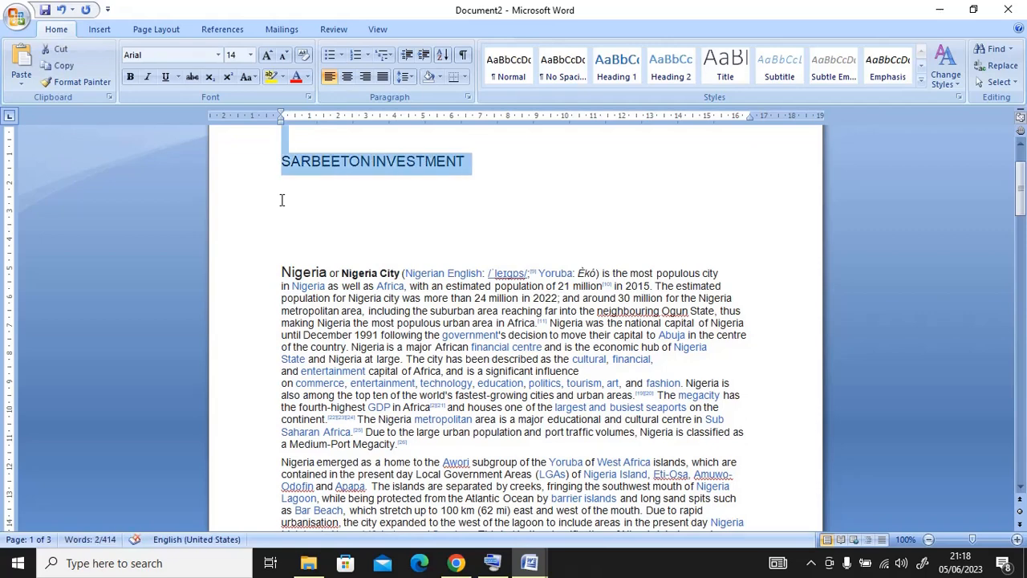
key("shift+Right")
type(">>")
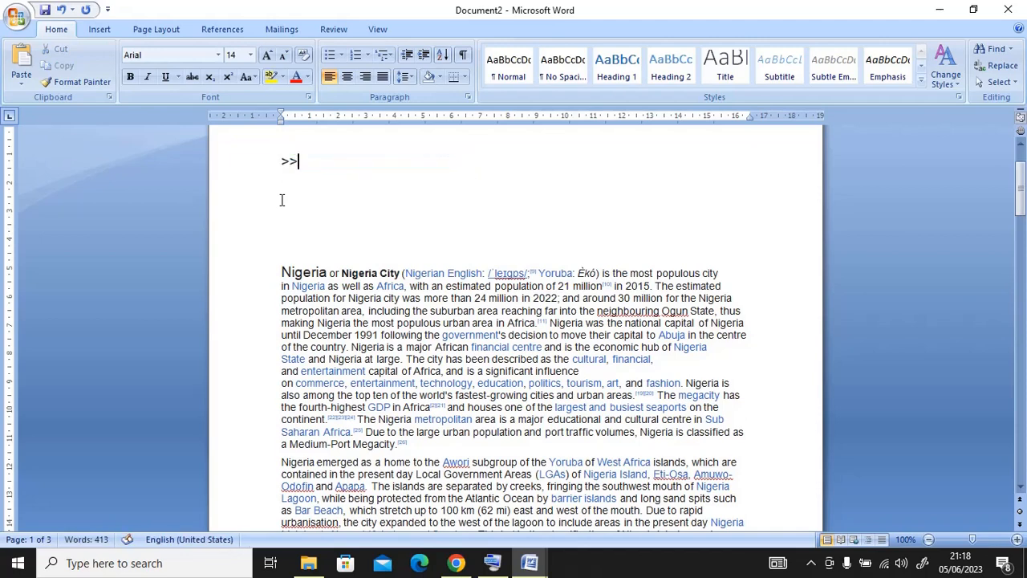
key("ctrl+z")
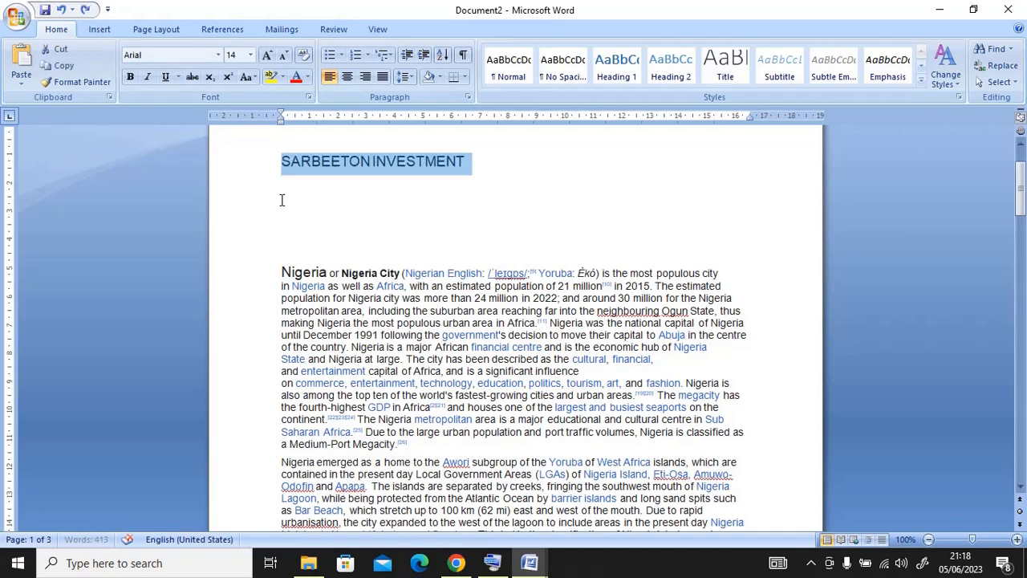
key("ctrl+shift+period")
key("ctrl+shift+period")
key("ctrl+shift+period")
key("ctrl+shift+period")
key("ctrl+shift+period")
key("ctrl+shift+period")
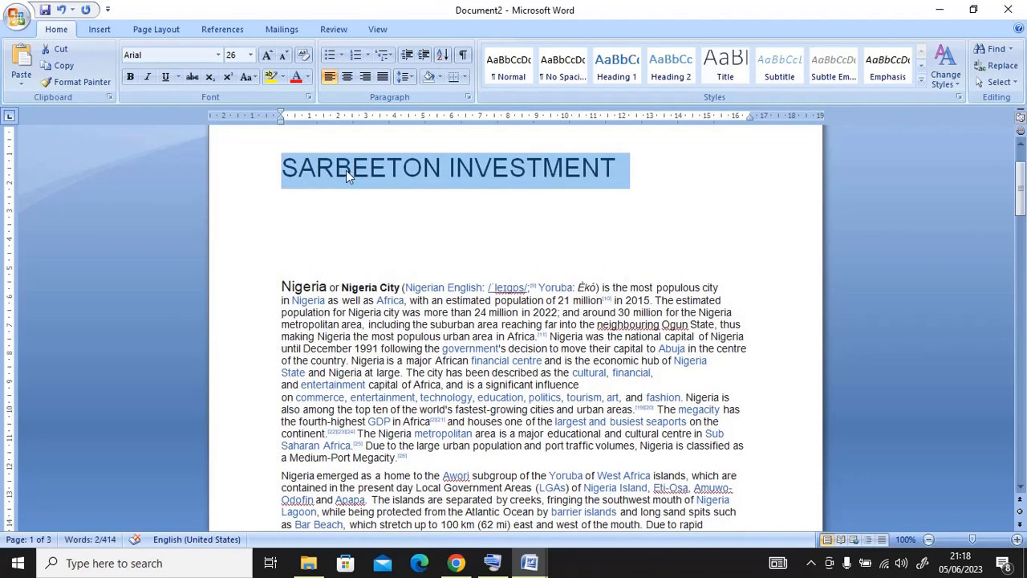
key("ctrl+e")
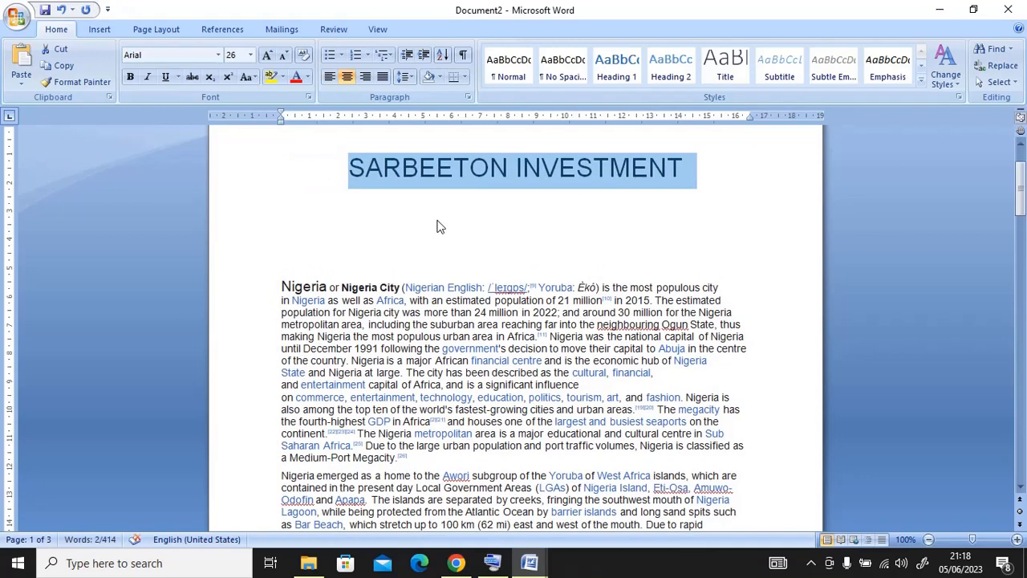
left_click(336, 171)
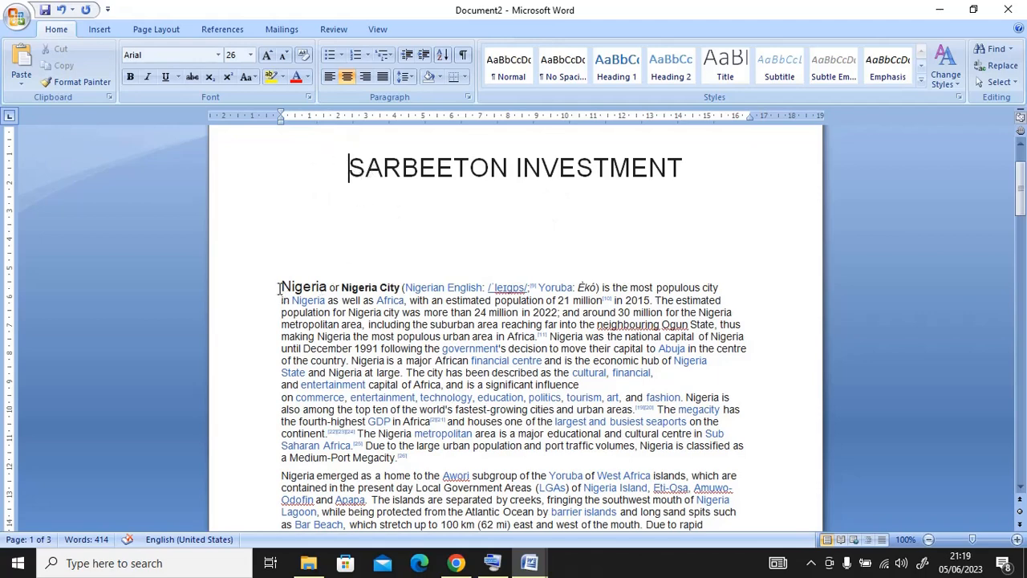
- Delete all the text below the title, from the opening "Nigeria or Nigeria City" paragraph through the word "However"
left_click_drag(281, 292, 366, 385)
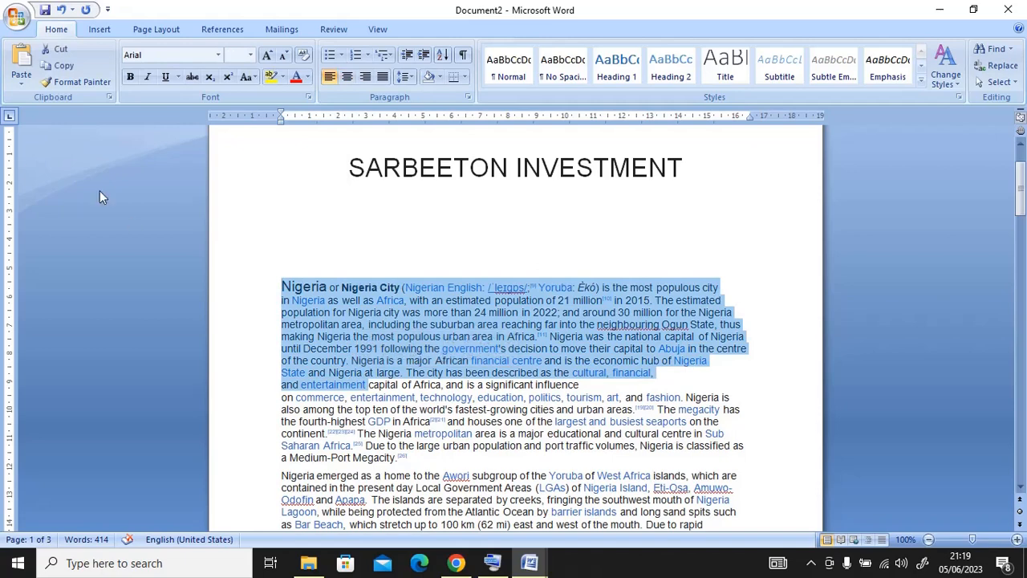
double_click(8, 191)
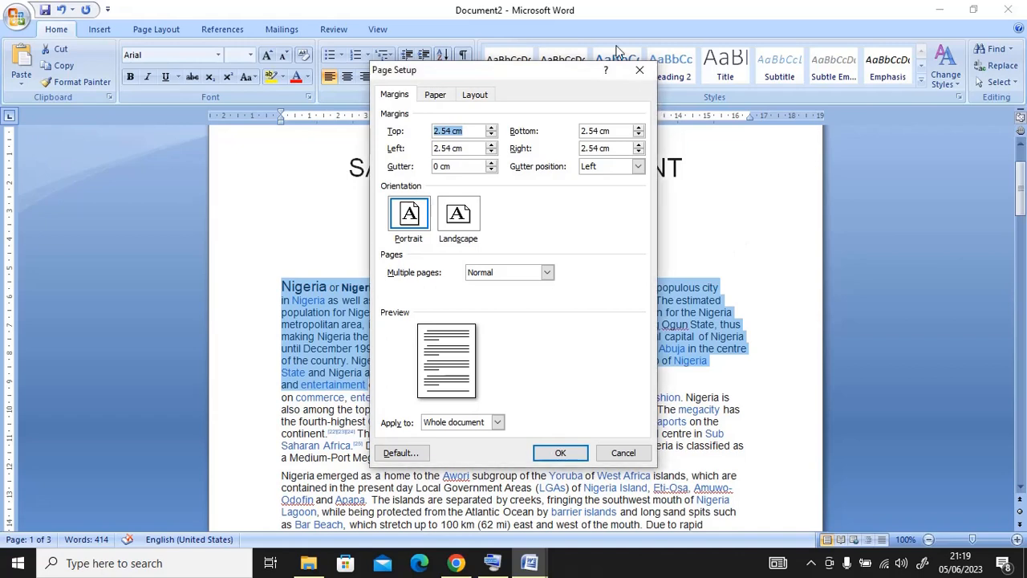
left_click(640, 70)
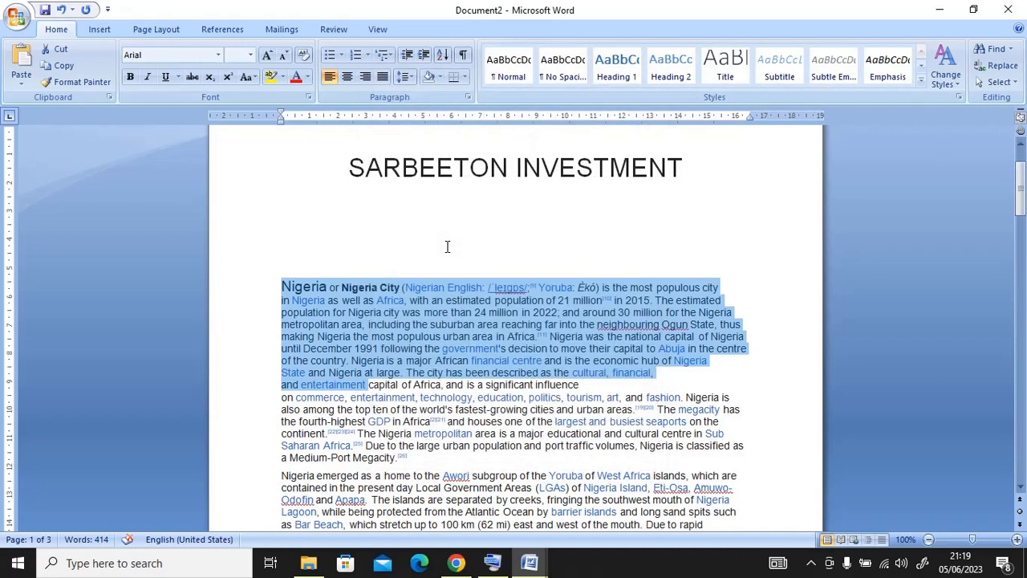
key("shift+Down")
key("shift+Down")
key("shift+Down")
key("shift+Down")
key("shift+Down")
key("shift+Down")
key("shift+Down")
key("shift+Down")
key("shift+Down")
key("shift+Down")
key("shift+Down")
key("shift+Down")
key("shift+Down")
key("shift+Down")
key("shift+Down")
key("shift+Down")
key("shift+Down")
key("shift+Down")
key("shift+Down")
key("shift+Down")
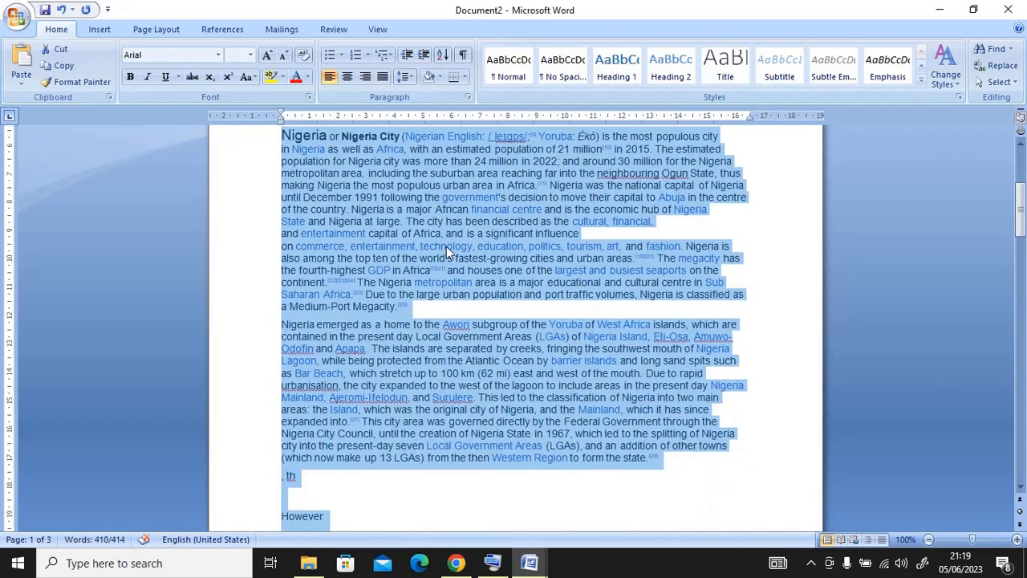
key("shift+Down")
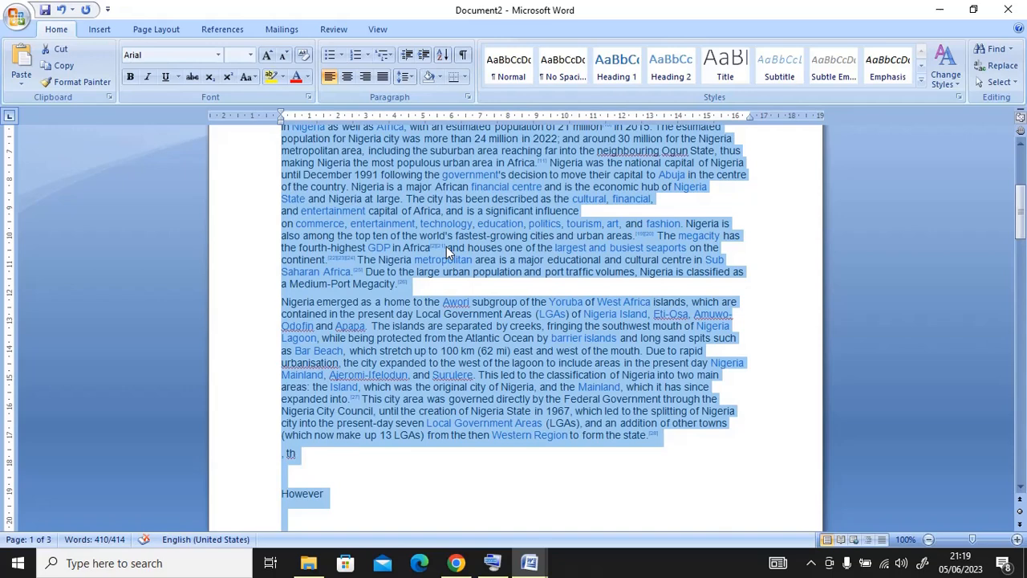
key("Delete")
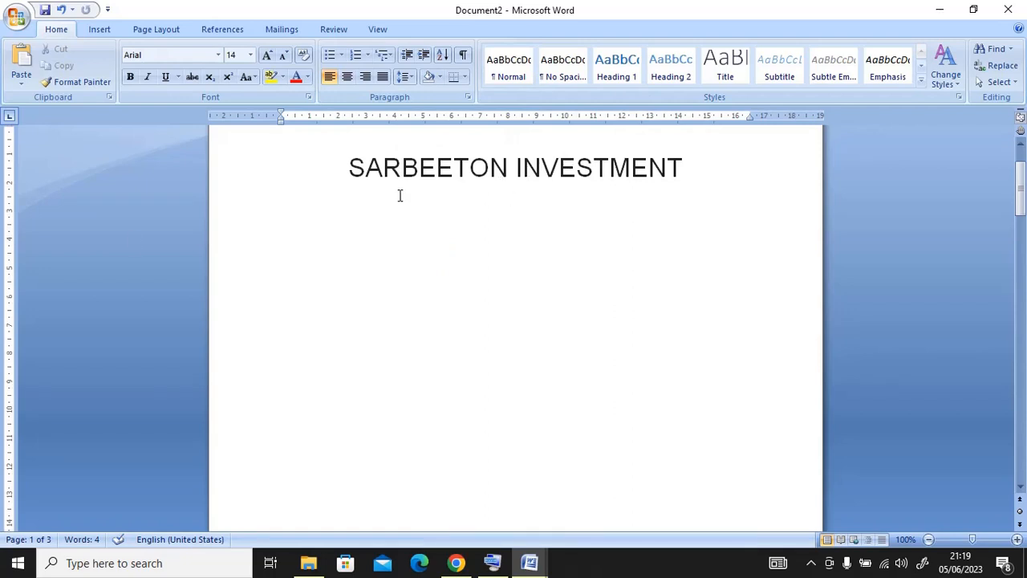
- Set the top, bottom, left and right page margins to 1 cm in Page Setup
double_click(12, 243)
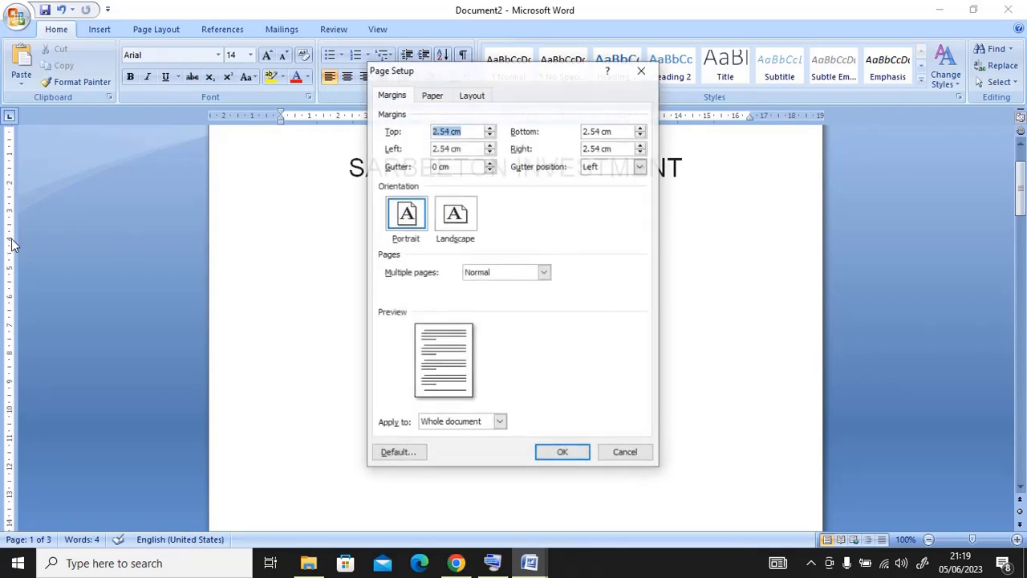
type("1")
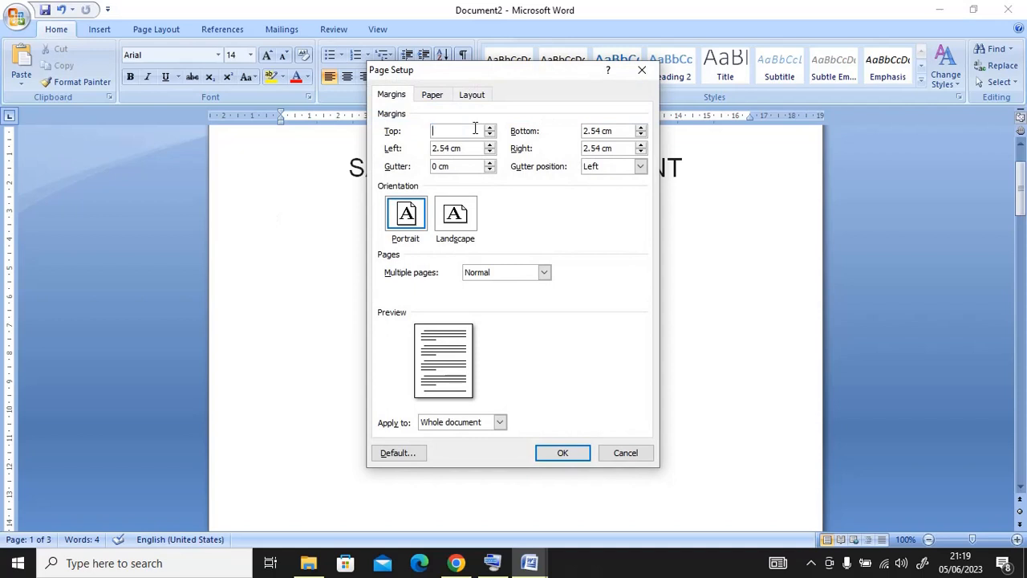
double_click(615, 131)
type("1")
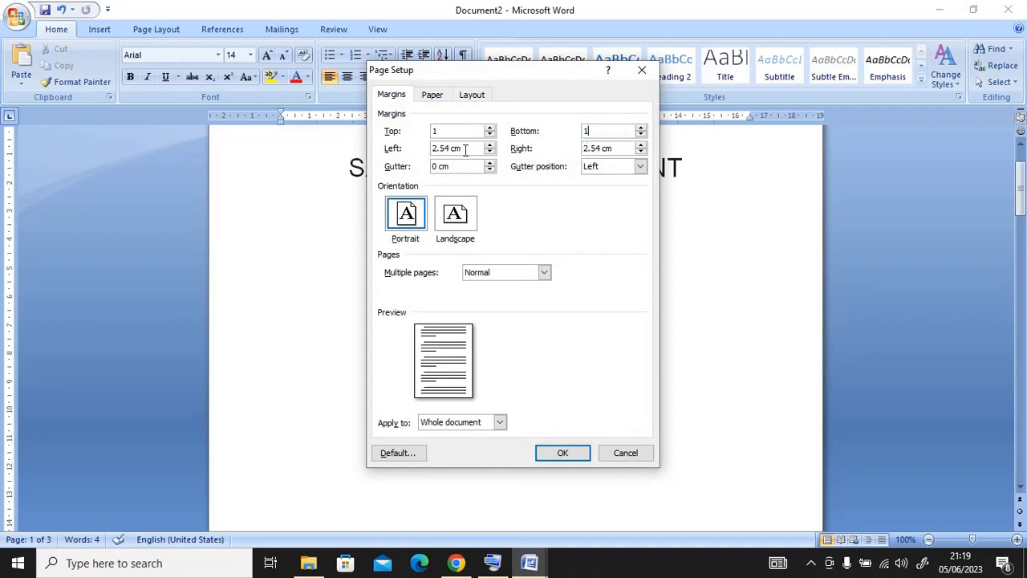
double_click(464, 150)
type("1")
double_click(610, 148)
type("1")
- Choose A4 as the paper size for the whole document and apply the page setup
left_click(432, 95)
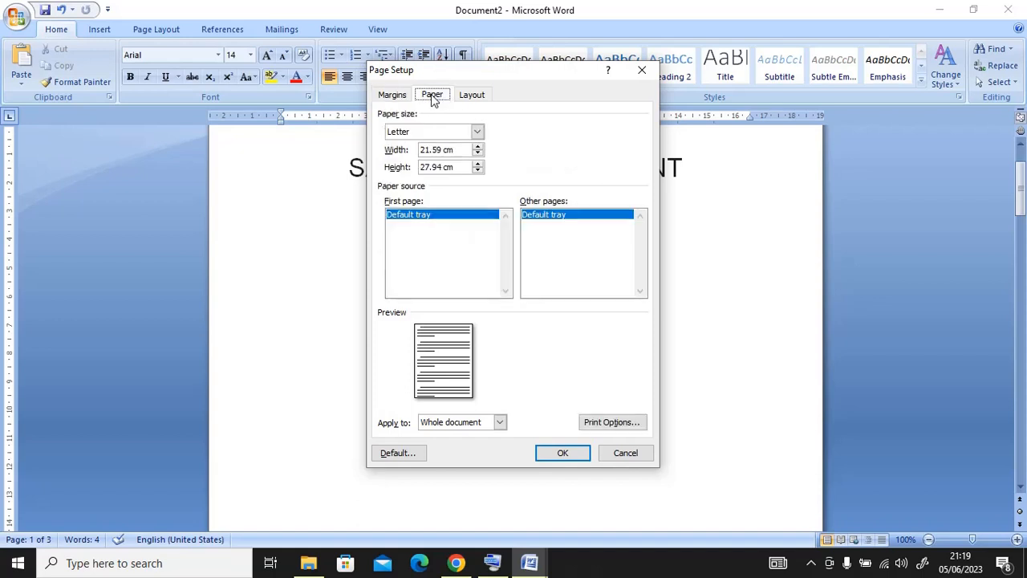
left_click(477, 131)
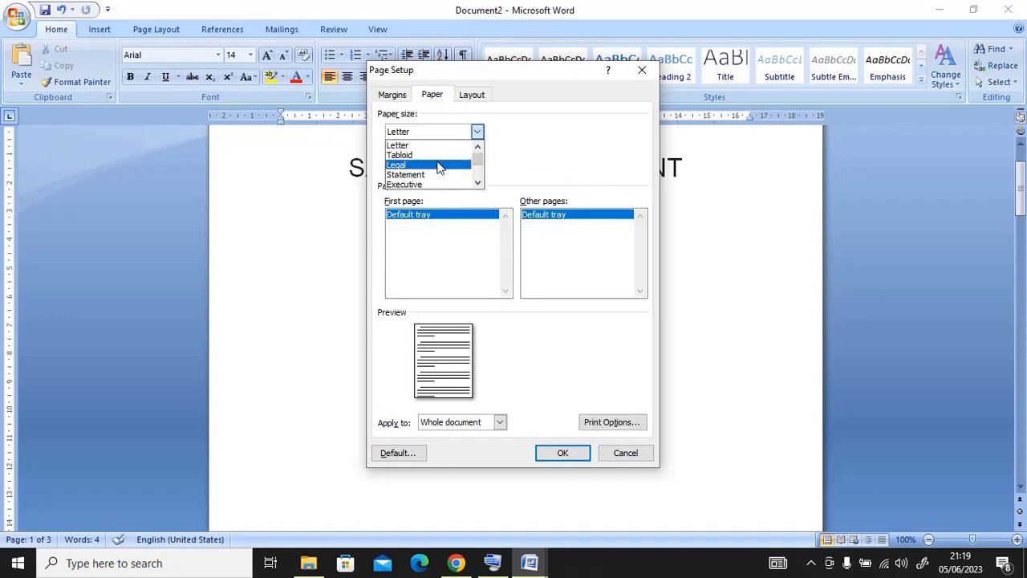
scroll(437, 165, "down", 1)
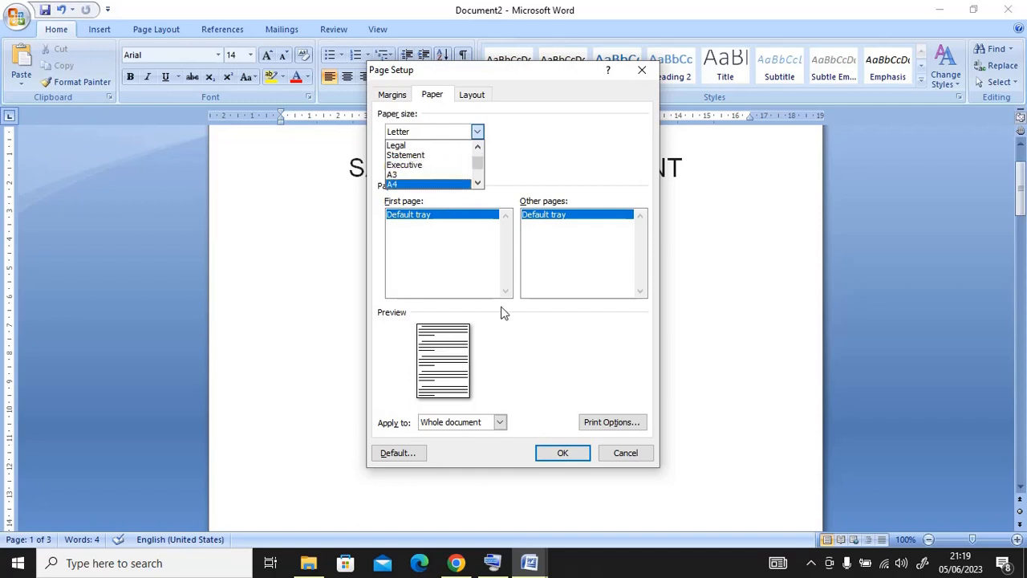
left_click(428, 184)
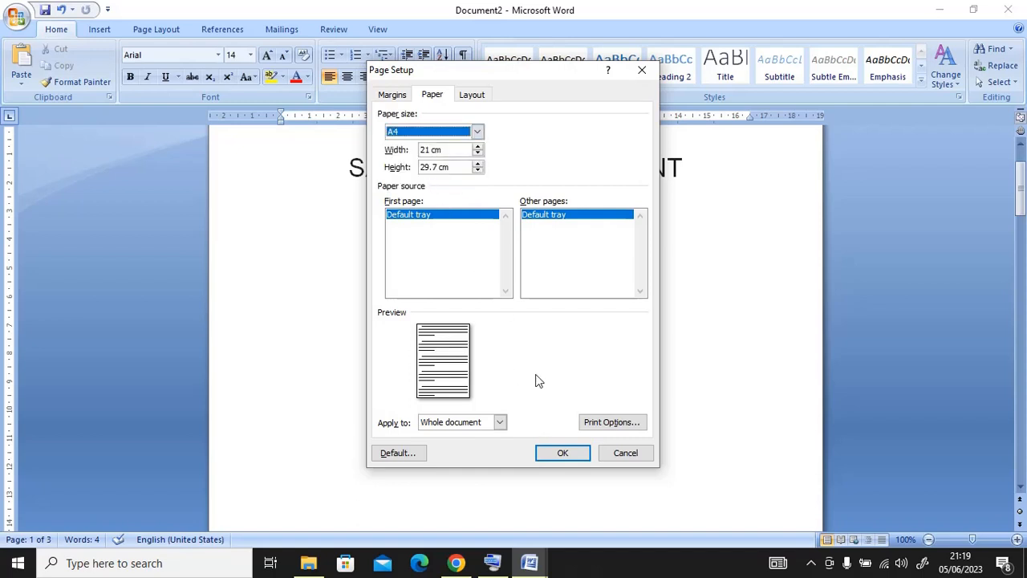
left_click(562, 453)
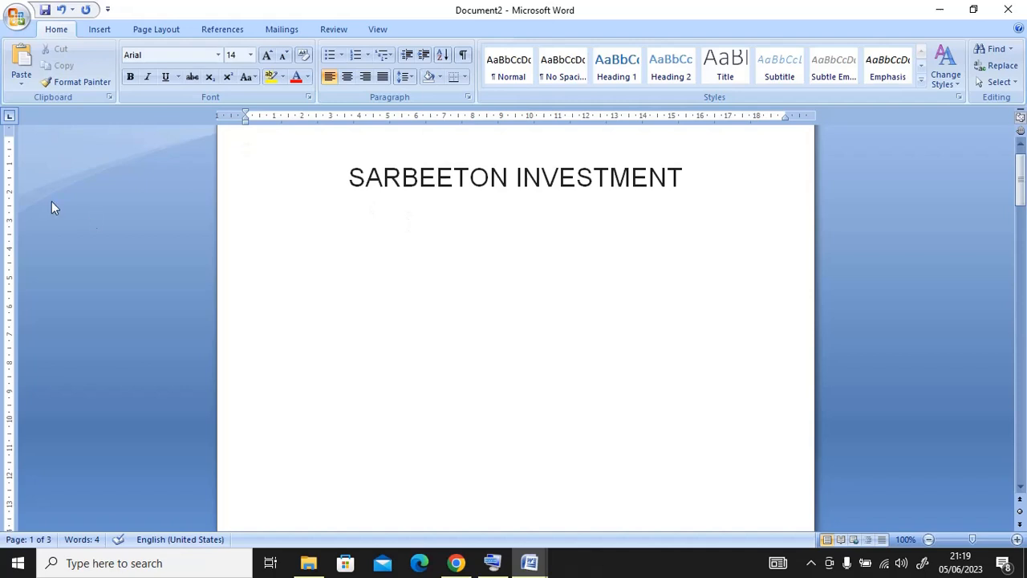
- Reopen Page Setup from the title line and set the top margin to 4 cm for the whole document
left_click(710, 171)
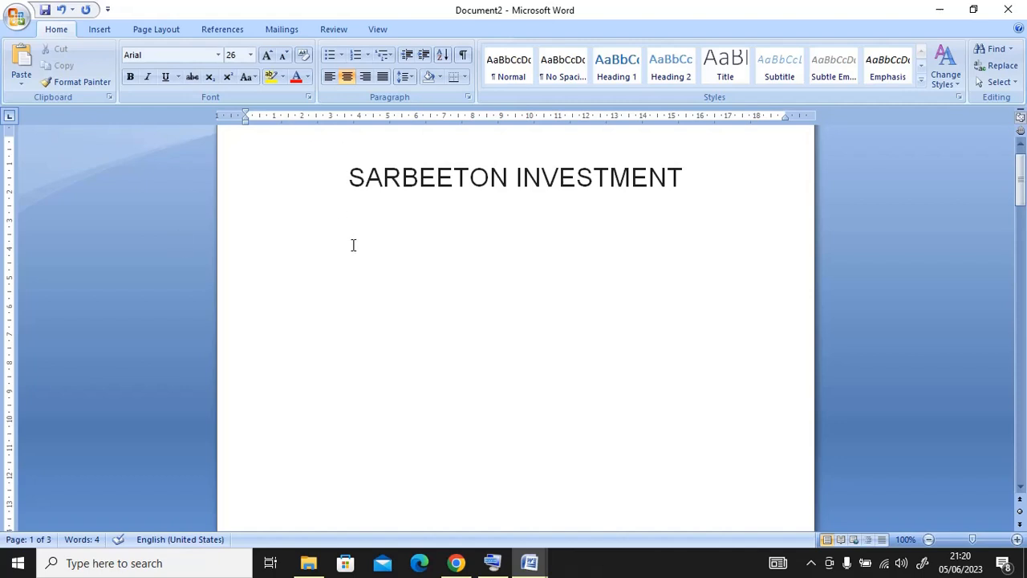
double_click(3, 184)
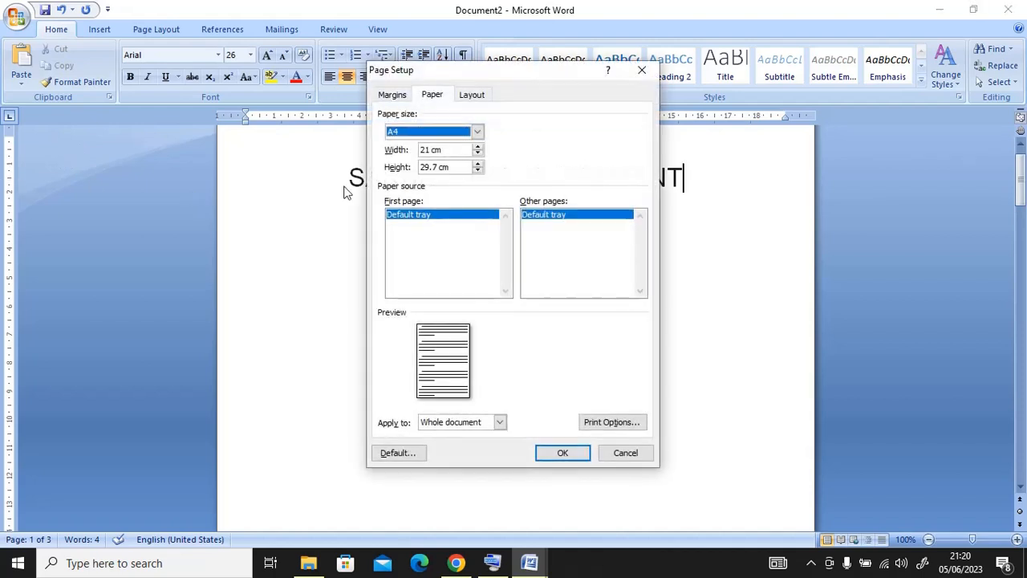
left_click(396, 98)
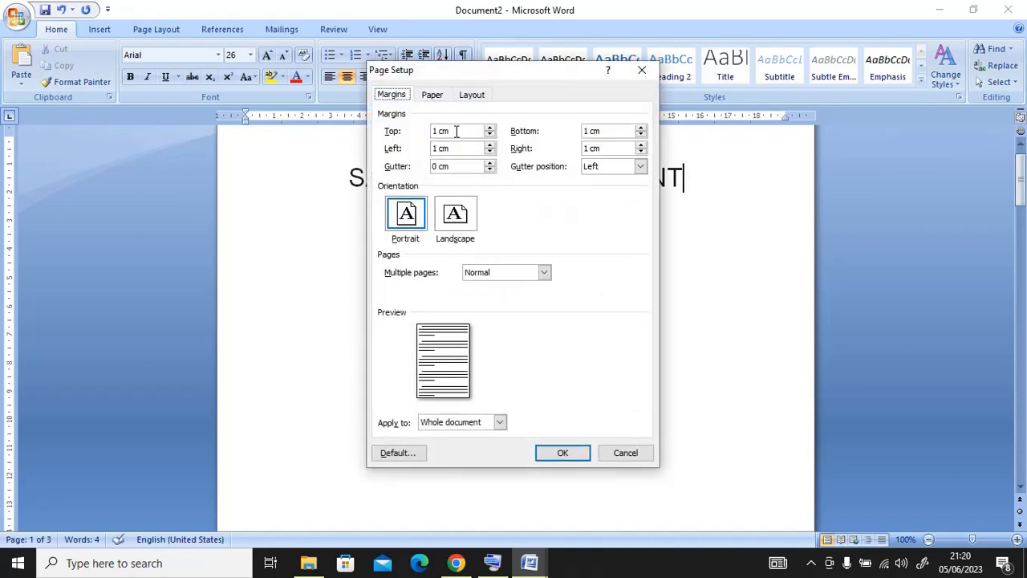
left_click_drag(457, 131, 387, 134)
type("4")
left_click(575, 458)
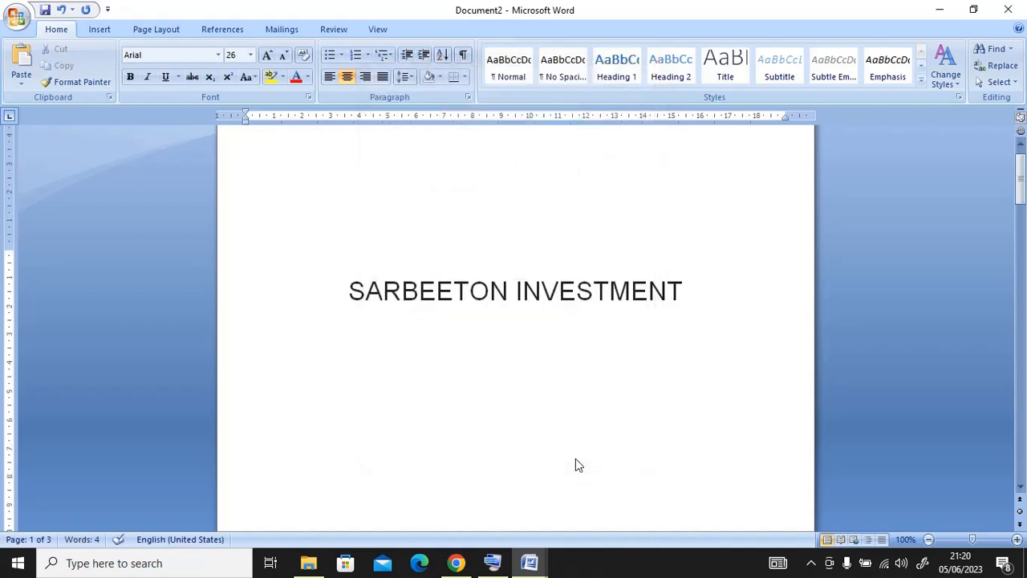
- Undo the last top margin change, add a blank line below the title and set the top margin to 5 cm
key("ctrl+z")
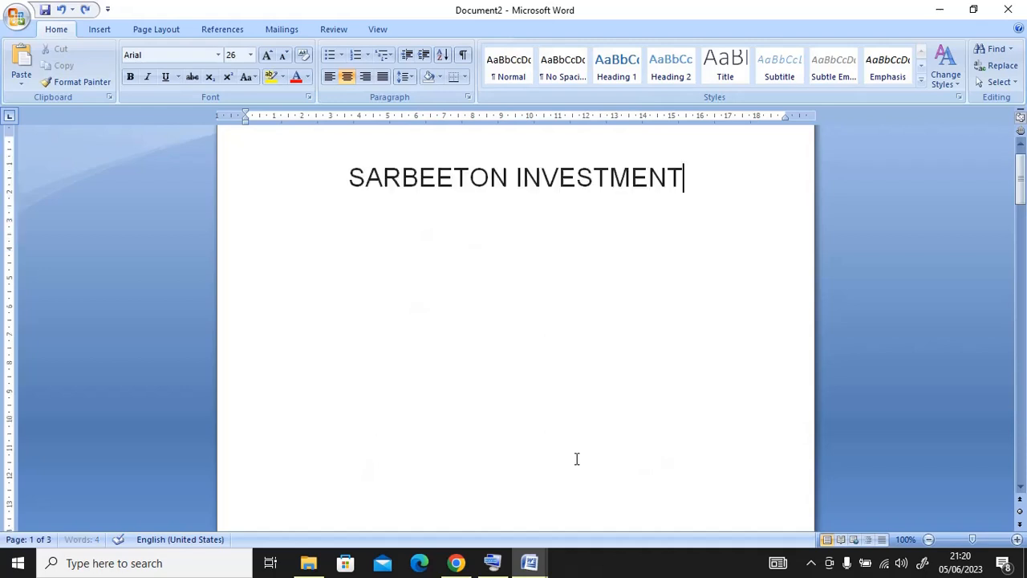
key("Return")
double_click(5, 192)
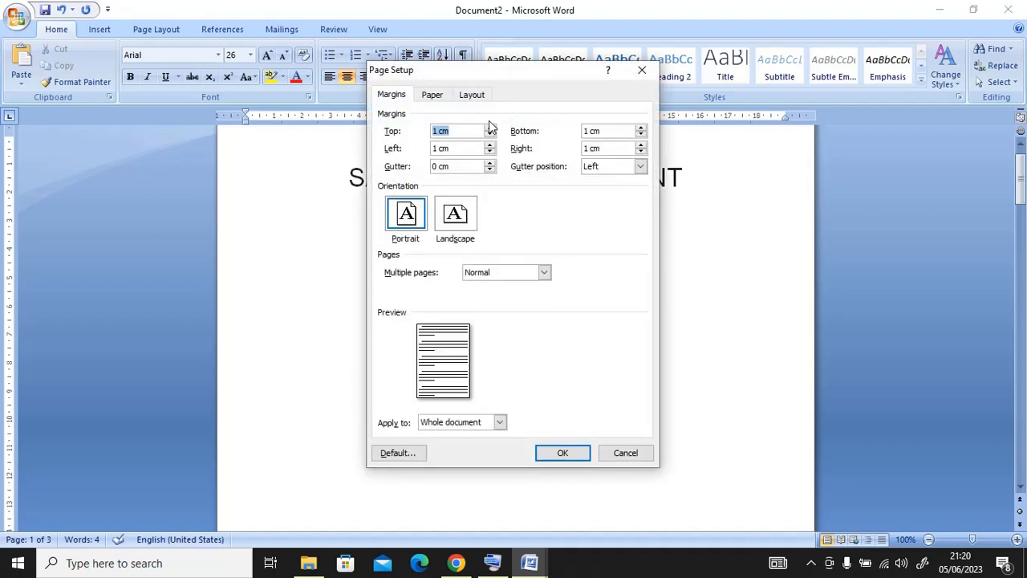
type("5")
left_click(562, 453)
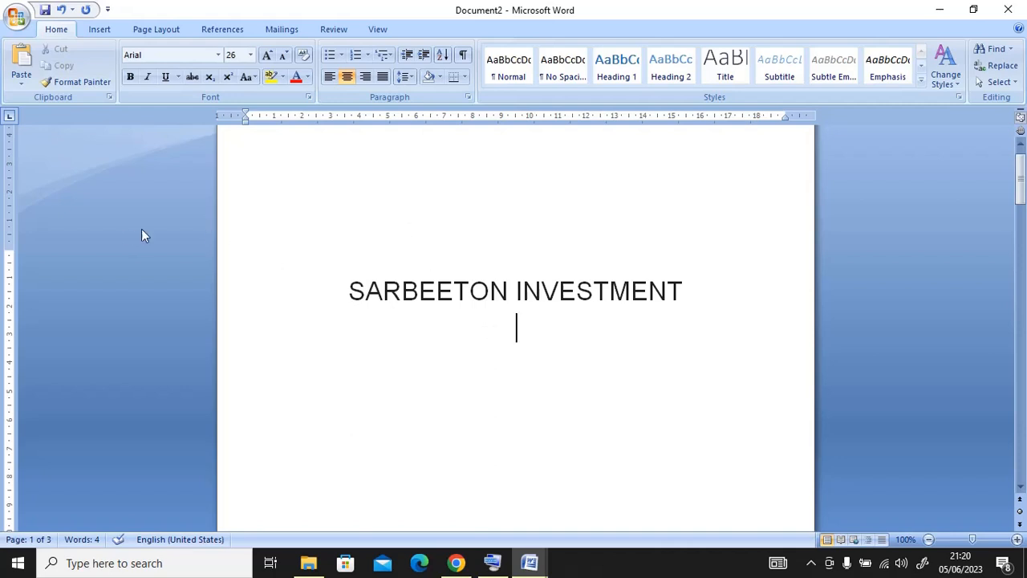
- Set the top page margin to 1 cm for the whole document
double_click(10, 191)
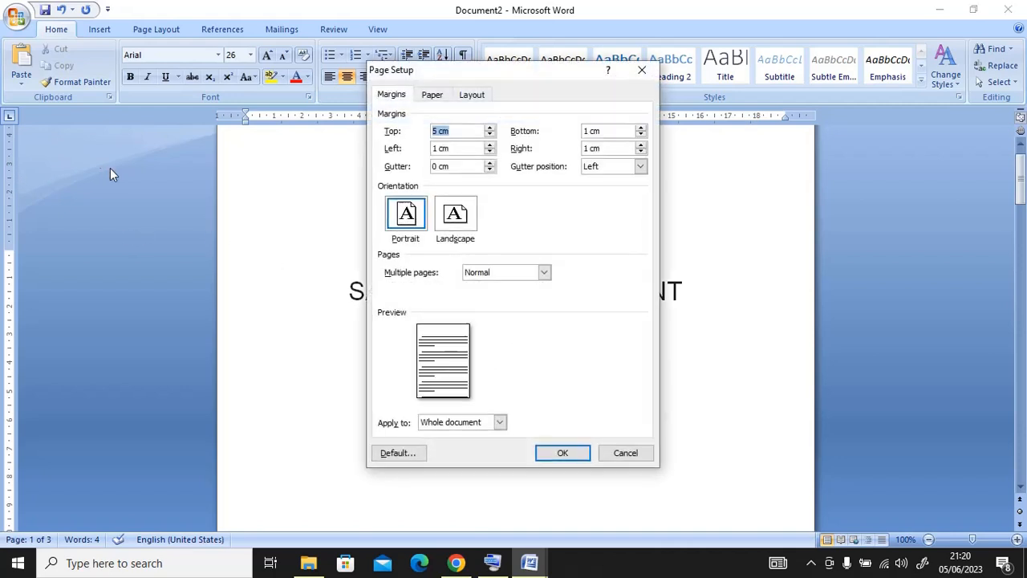
type("1")
left_click(578, 459)
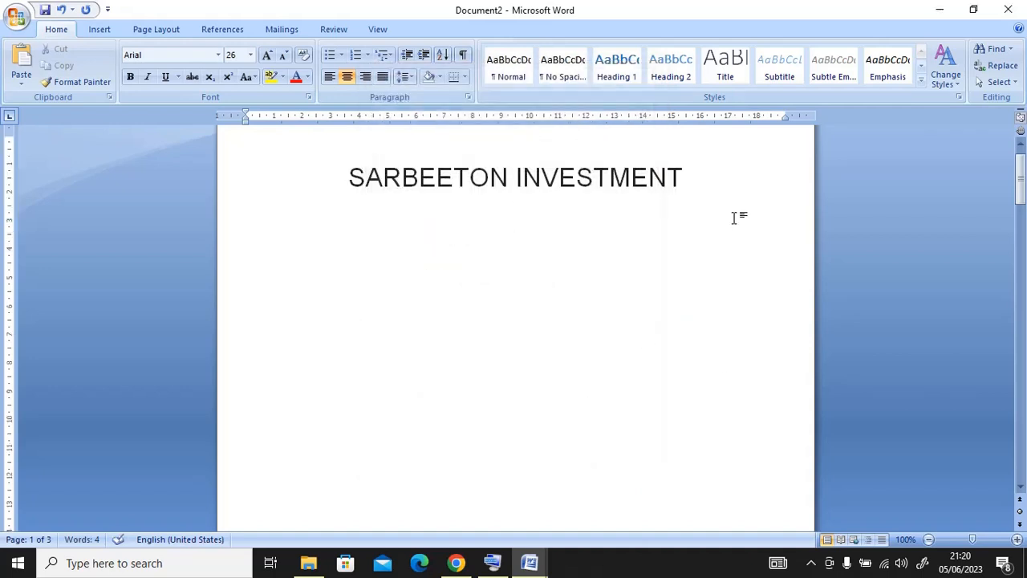
- Delete the title and the blank lines around it, and left-align the empty first line of the page
key("ctrl+shift+Left")
key("ctrl+shift+Left")
key("ctrl+shift+Left")
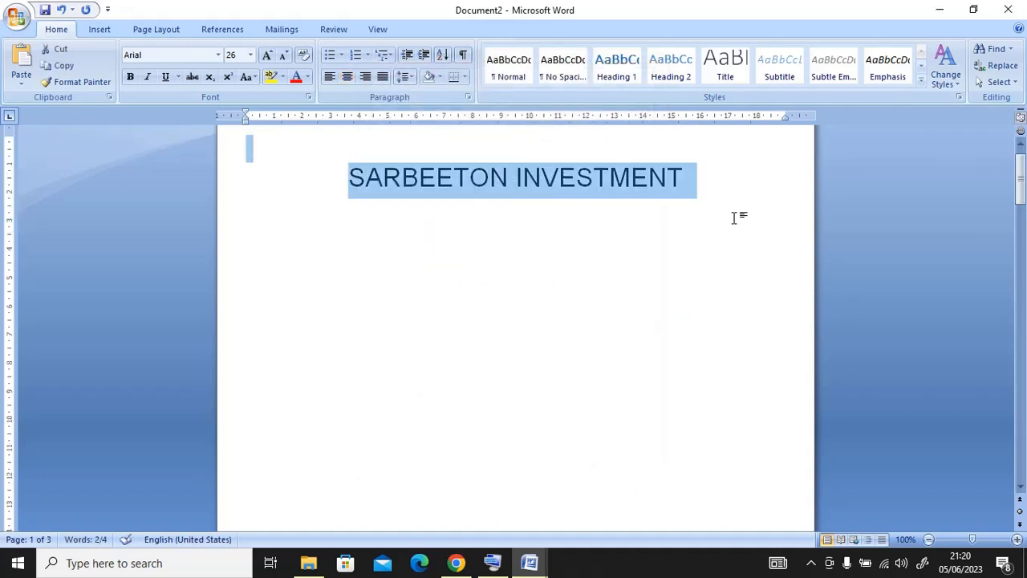
key("Delete")
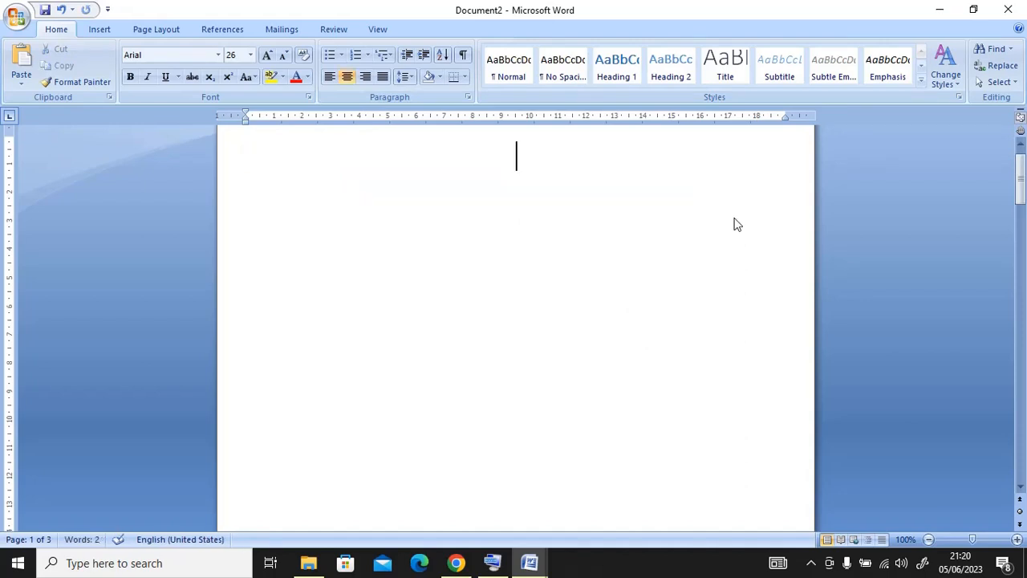
key("Delete")
key("Delete")
key("Delete")
key("ctrl+l")
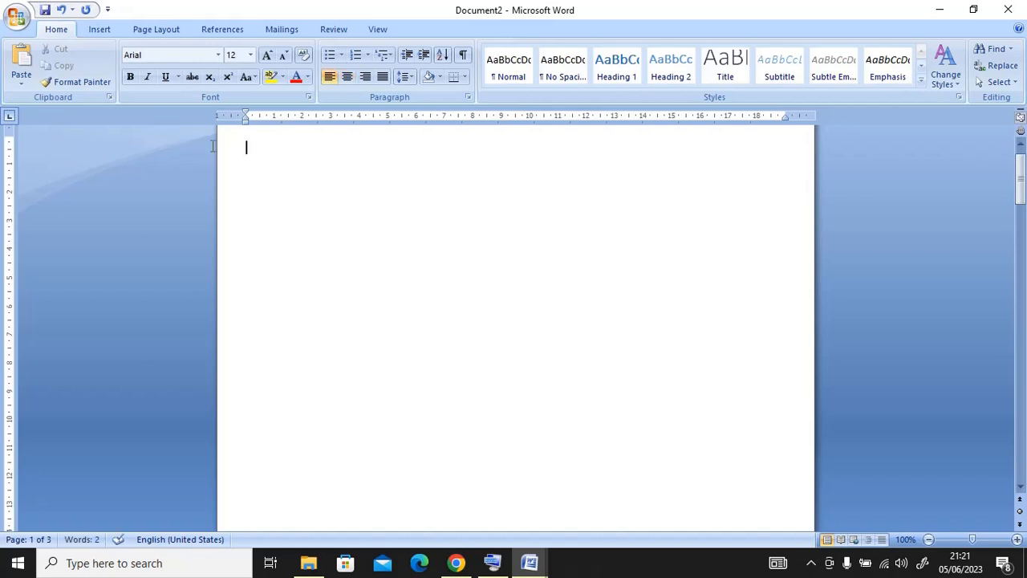
- Insert a table with four columns and one row at the start of the page
left_click(99, 30)
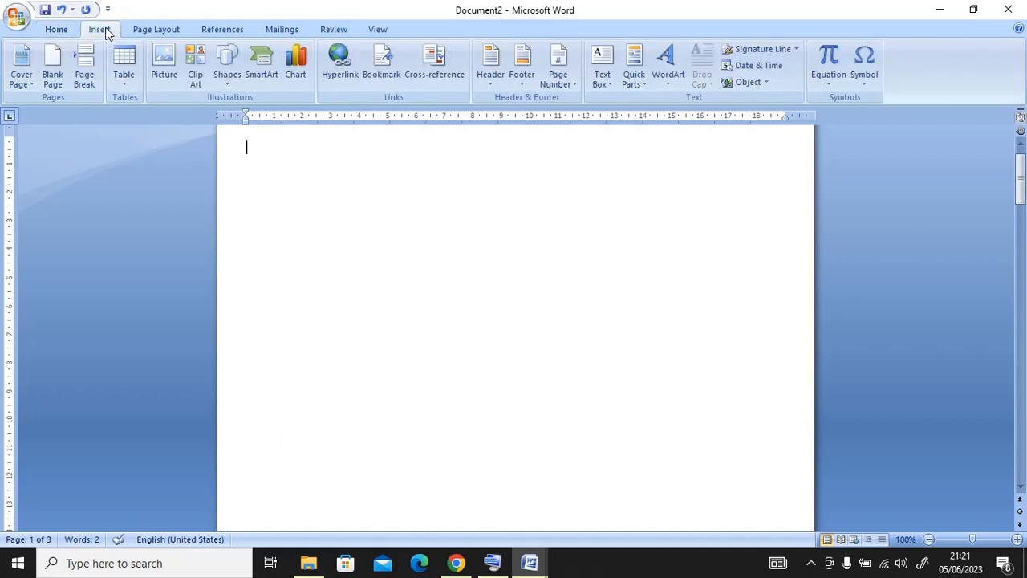
left_click(125, 88)
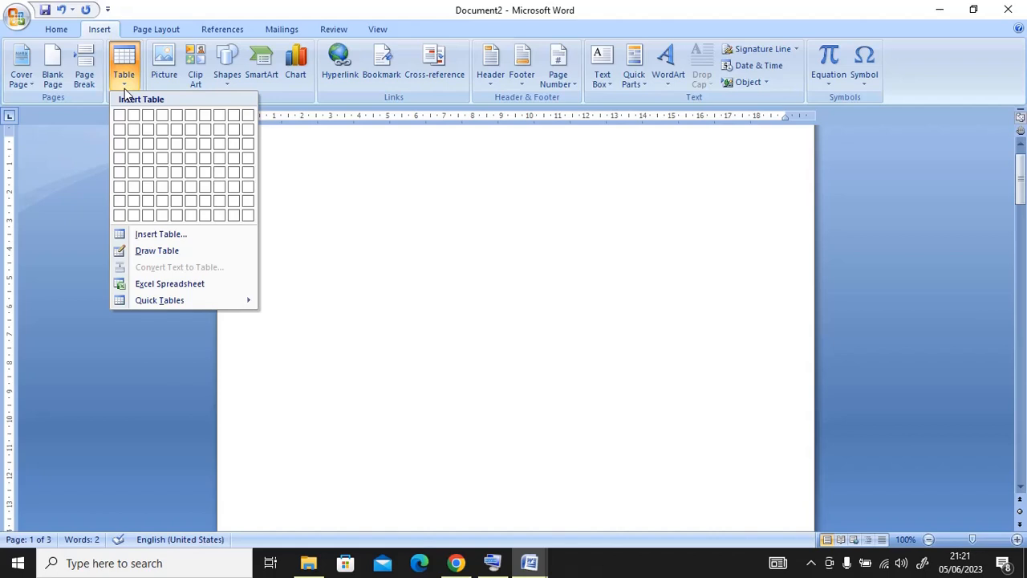
left_click(167, 117)
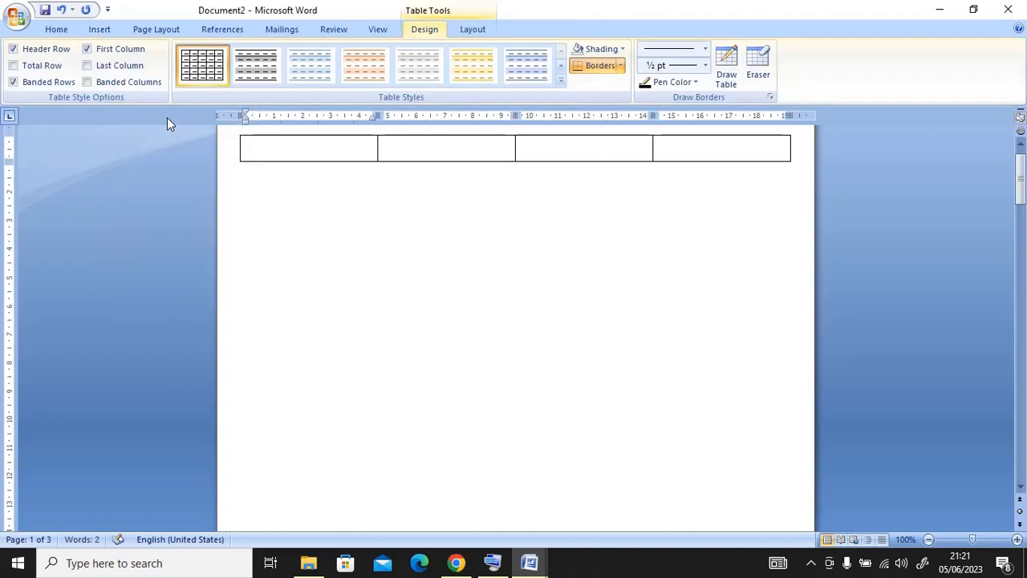
- Fill the table's header row with S/N, NAME, ADDRESS and STATE
type("S/N")
key("Tab")
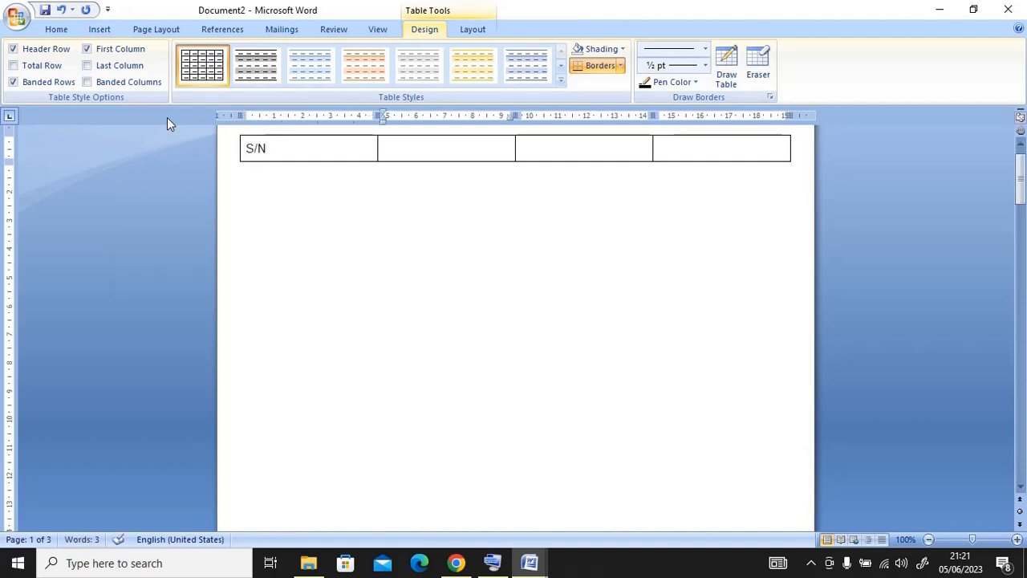
type("NAME")
key("Tab")
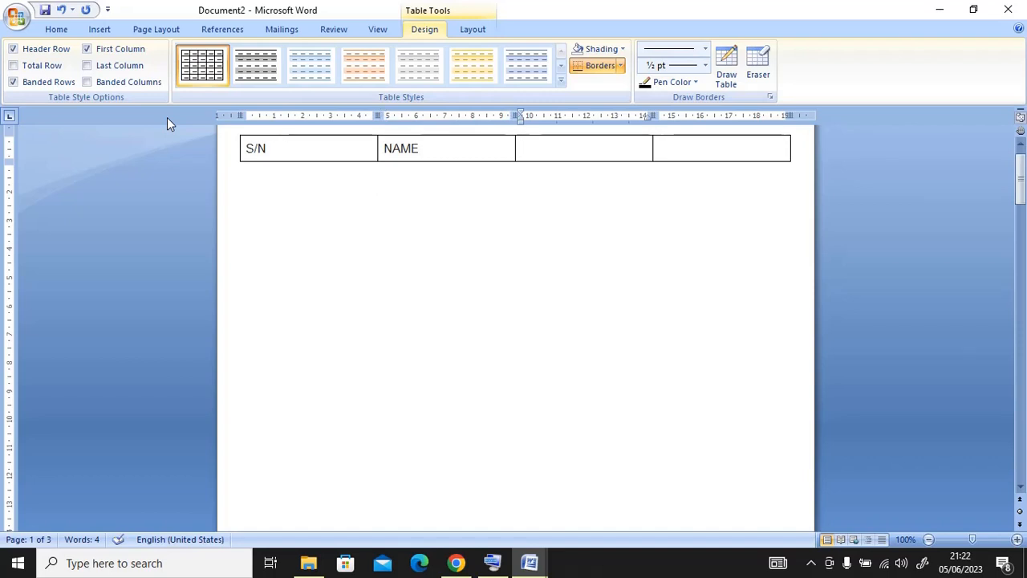
type("ADDRES")
type("SS")
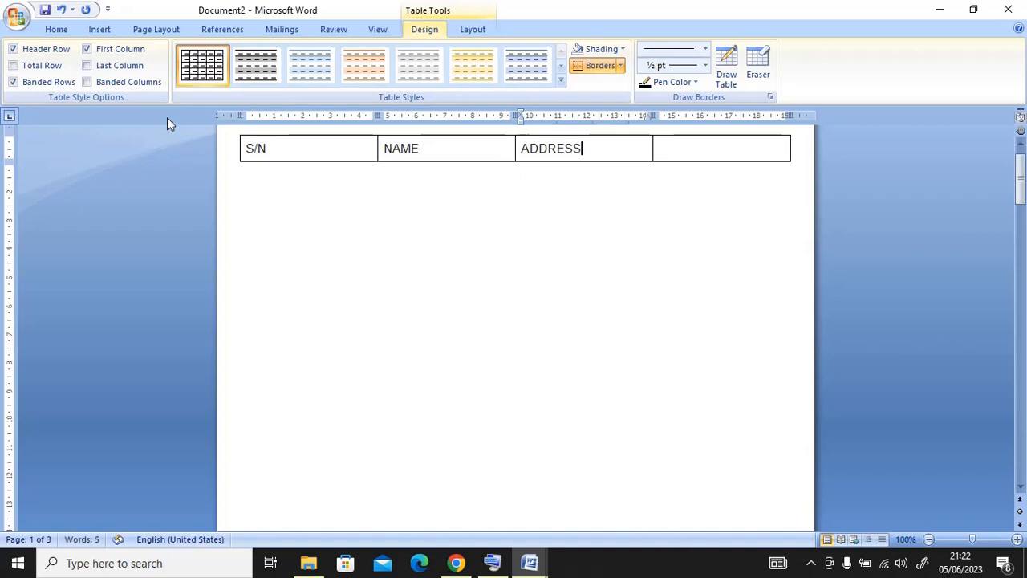
key("Tab")
type("STATE")
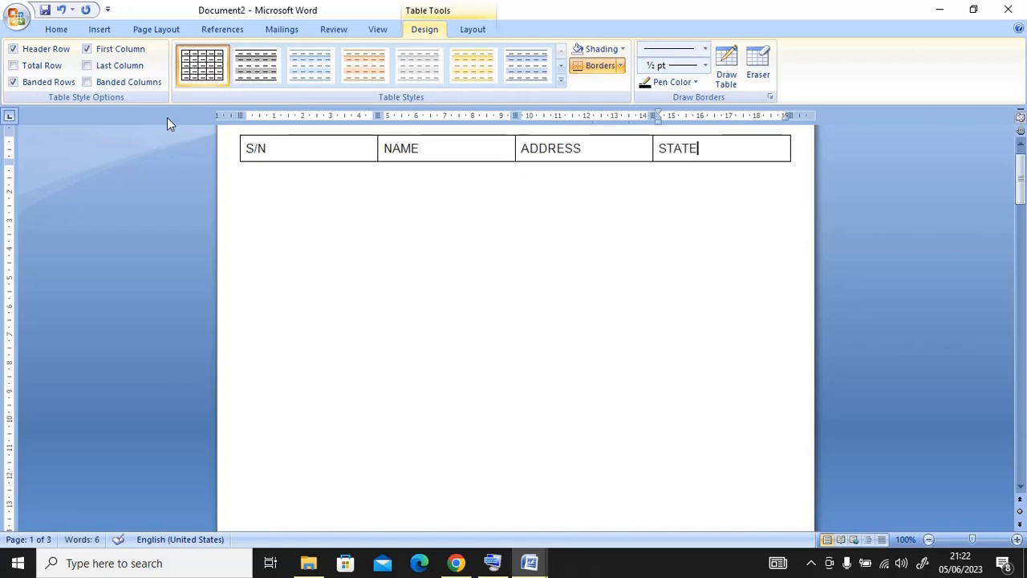
- Add a row below the headings and enter serial number 1, the person's name, their address and the state LAGOS
key("Tab")
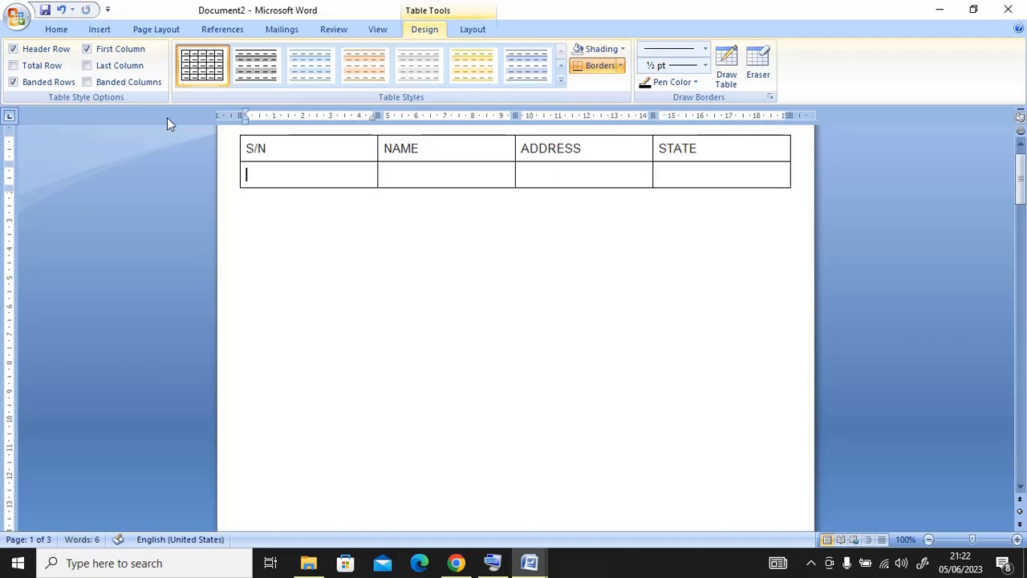
type("1")
key("Tab")
type("SARBE")
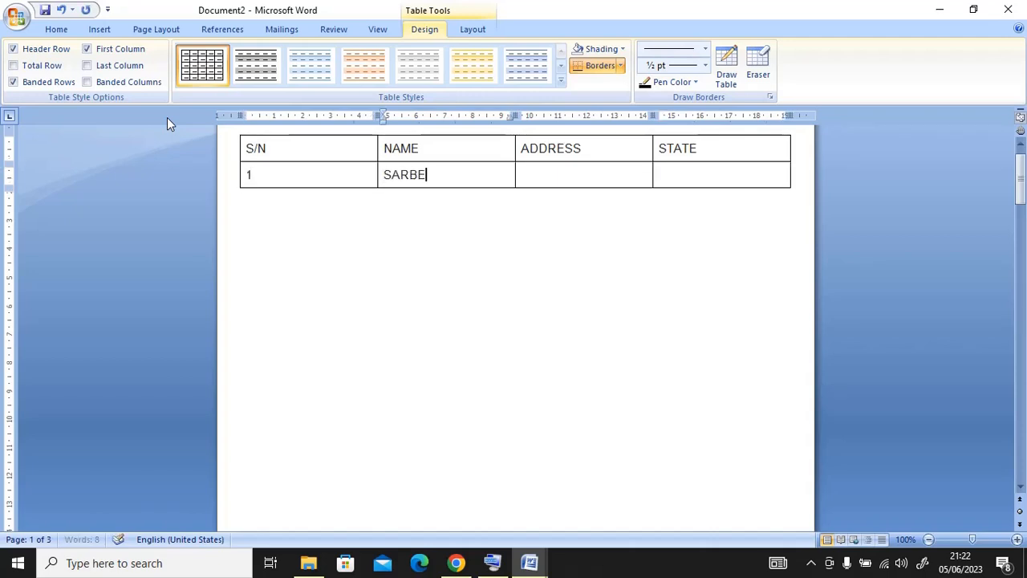
type("E")
key("Tab")
type("23, L")
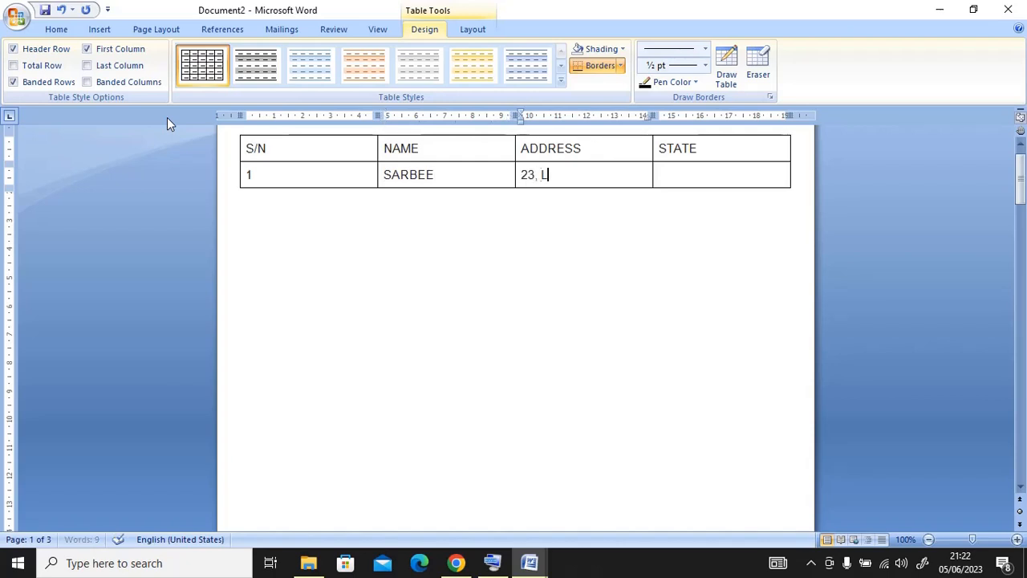
type("EEKI")
key("Tab")
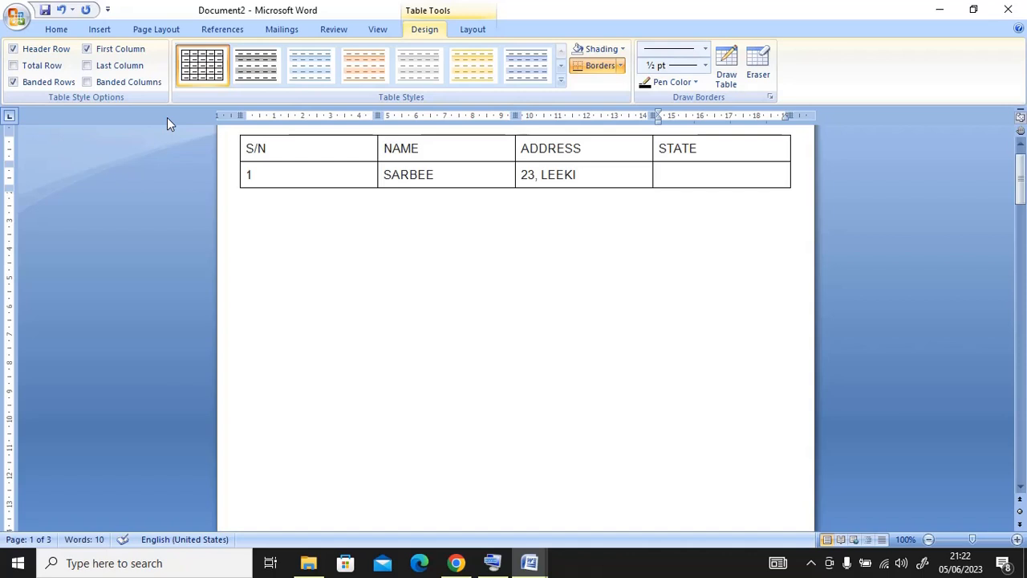
type("LAGOS")
- Add another row and enter serial number 2, the person's name, their address and IBADAN under STATE
key("Tab")
type("2")
key("Tab")
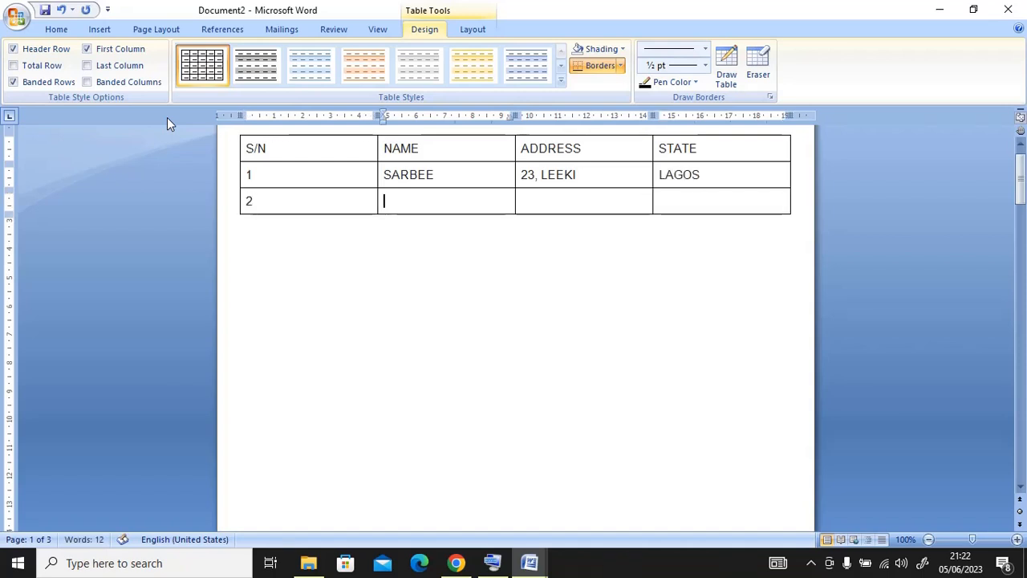
type("MARBEE")
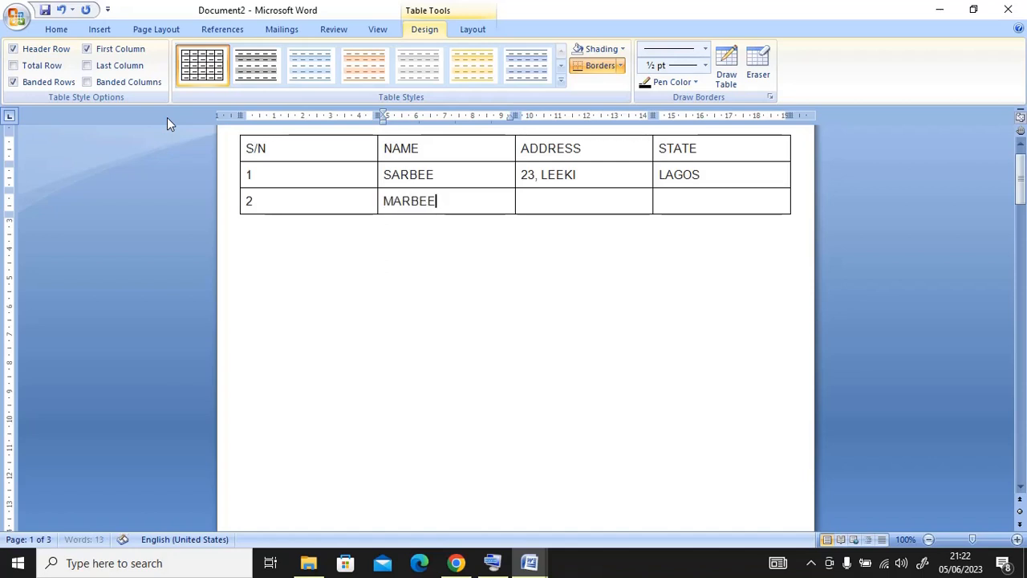
key("Tab")
type("4, AGODI")
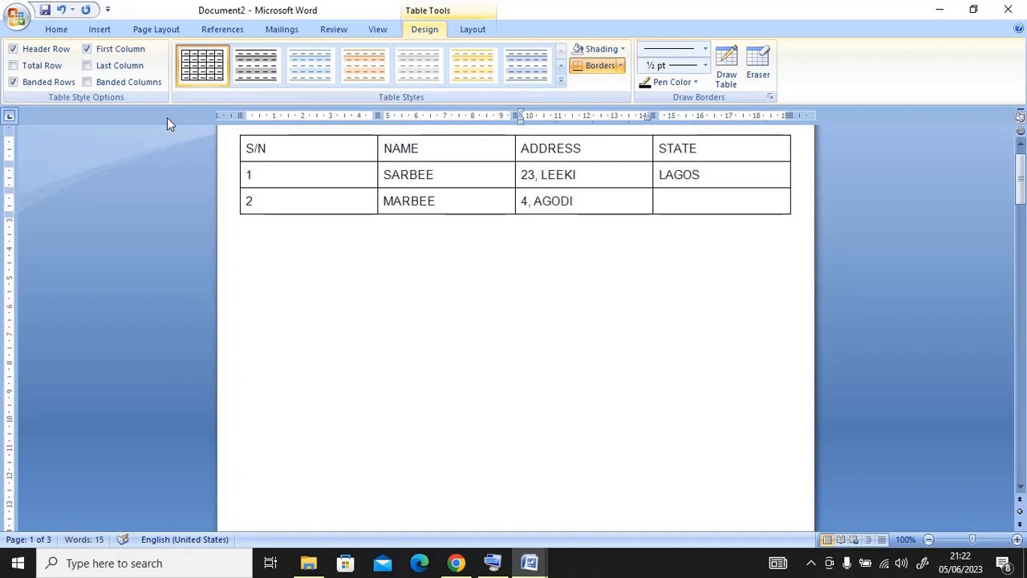
key("Tab")
type("IBA")
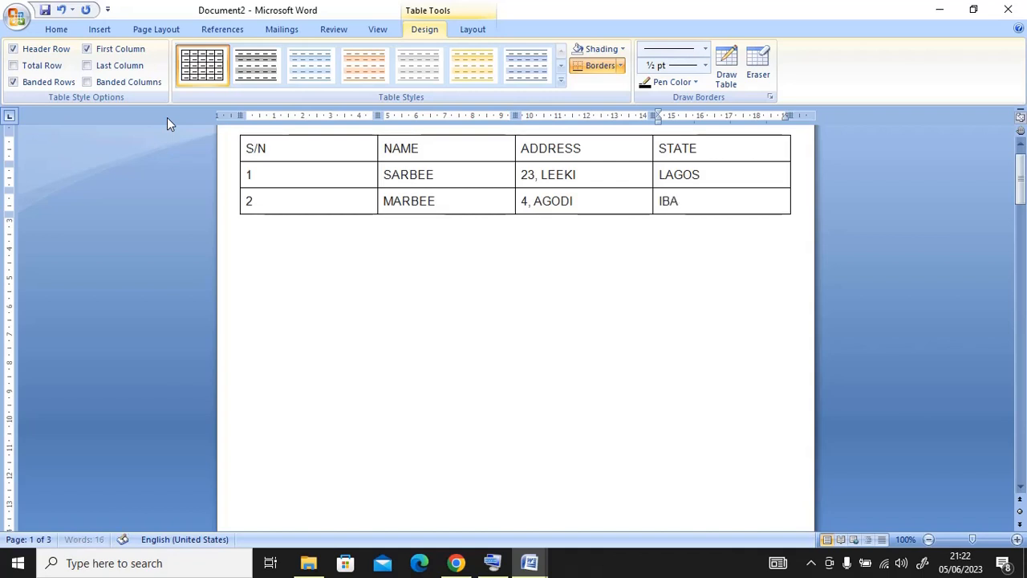
type("DAN")
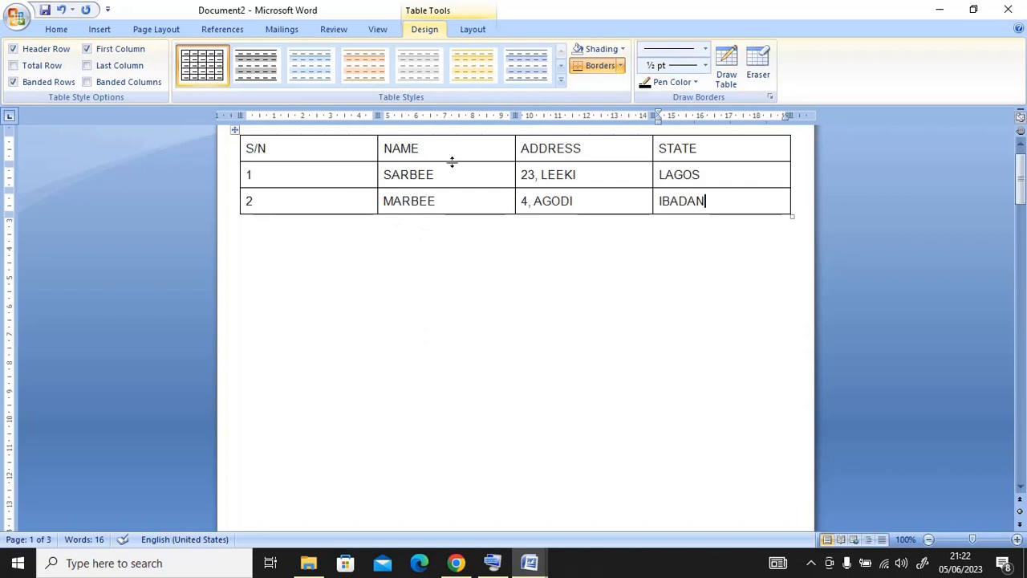
- Narrow the S/N column until it is just wide enough for its heading
left_click(601, 153)
left_click(298, 152)
left_click_drag(377, 175, 273, 173)
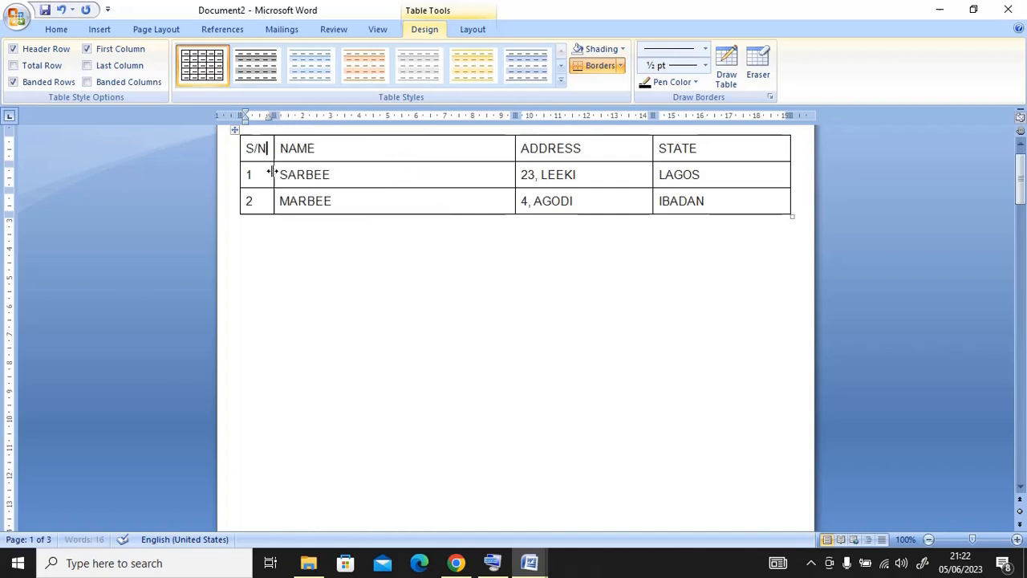
- Narrow the NAME column to fit its entries and centre the ADDRESS heading in its cell
left_click(332, 151)
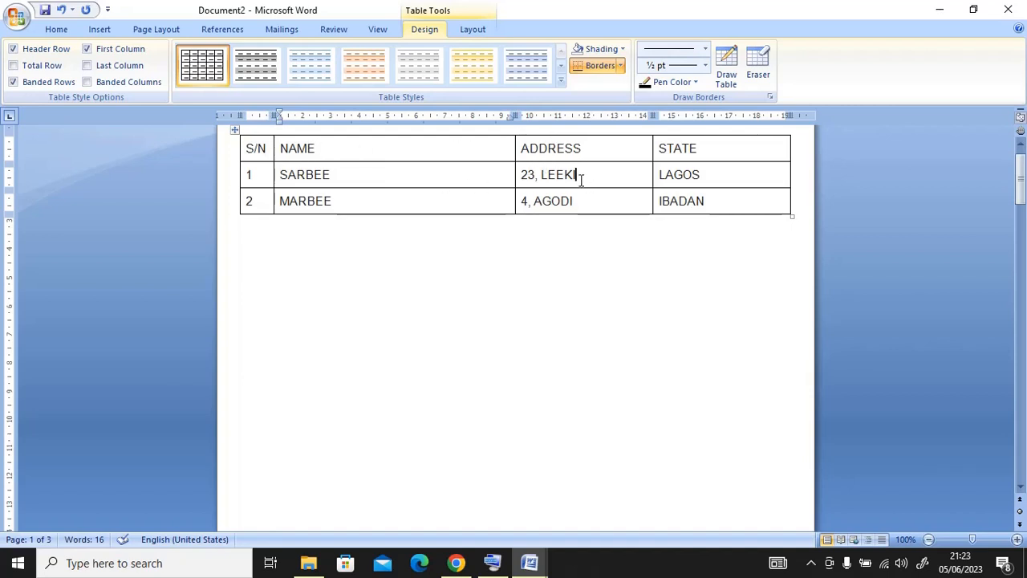
left_click(579, 176)
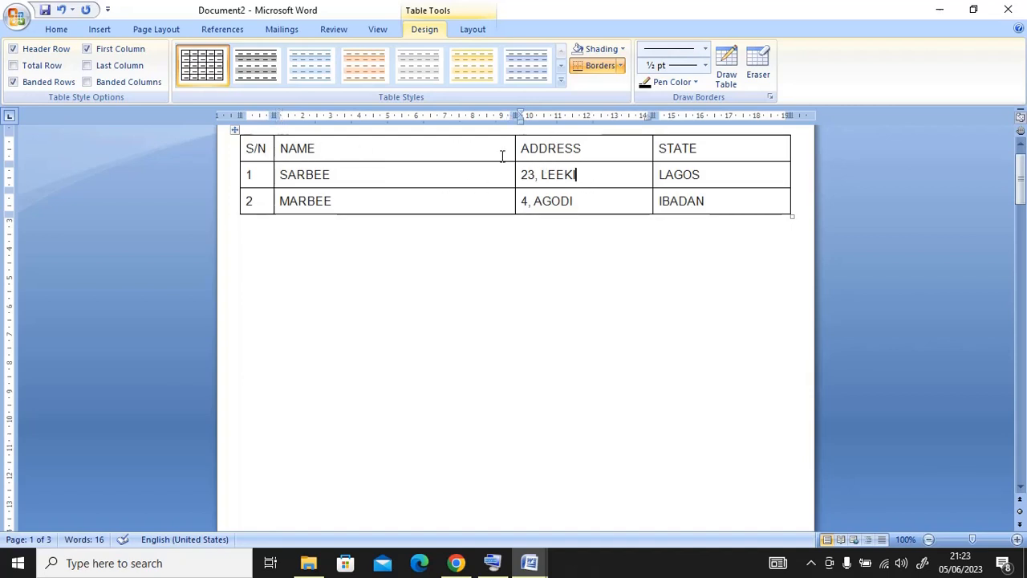
left_click(372, 153)
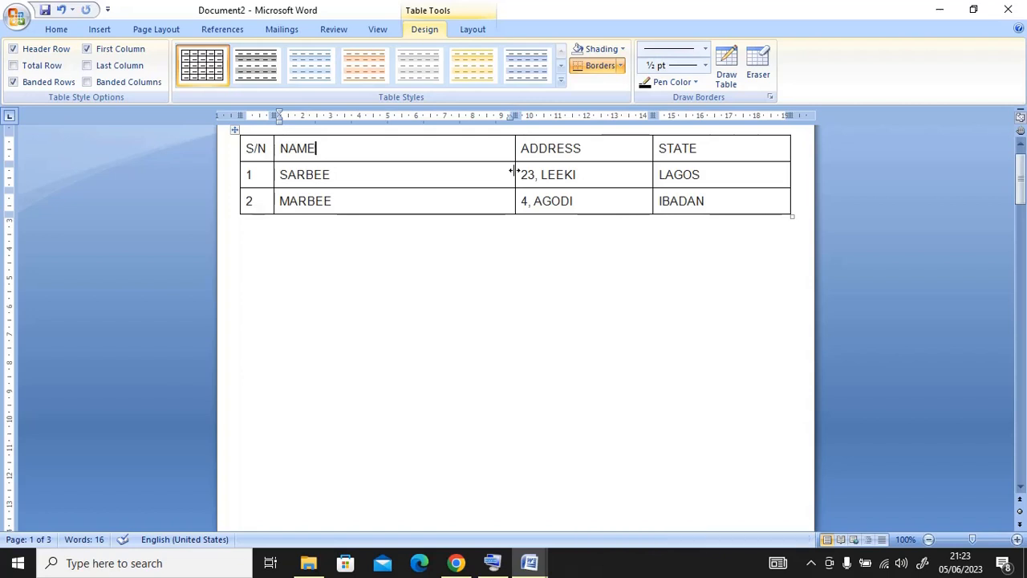
left_click_drag(514, 171, 352, 197)
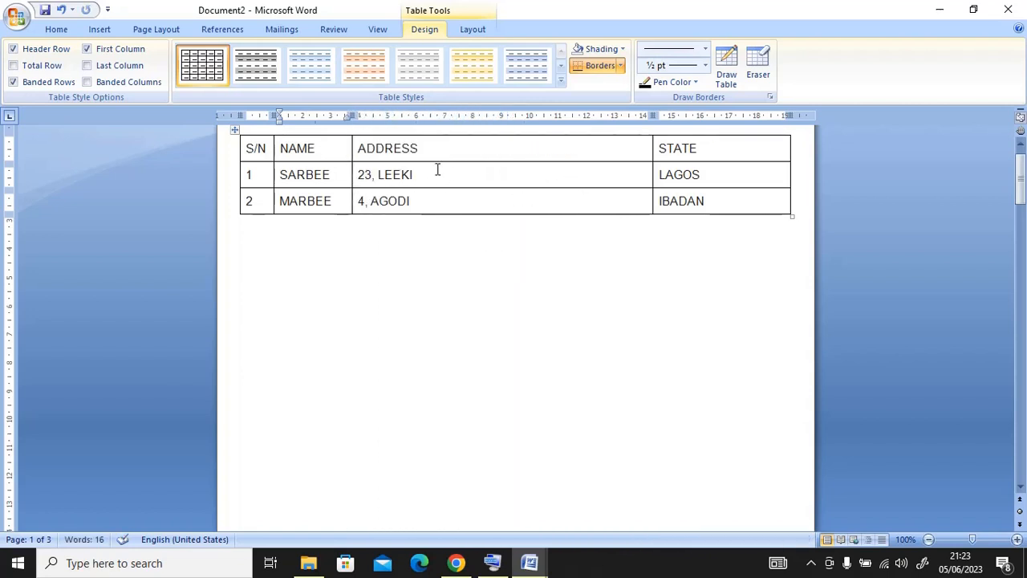
left_click(359, 149)
key("ctrl+e")
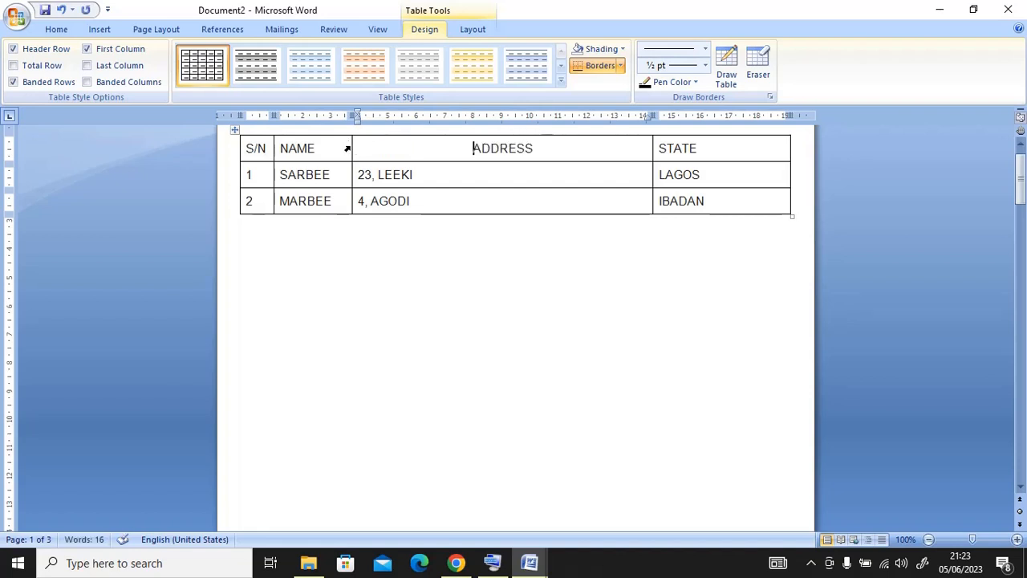
- Select the whole heading row of the table and centre the headings in their cells
double_click(257, 151)
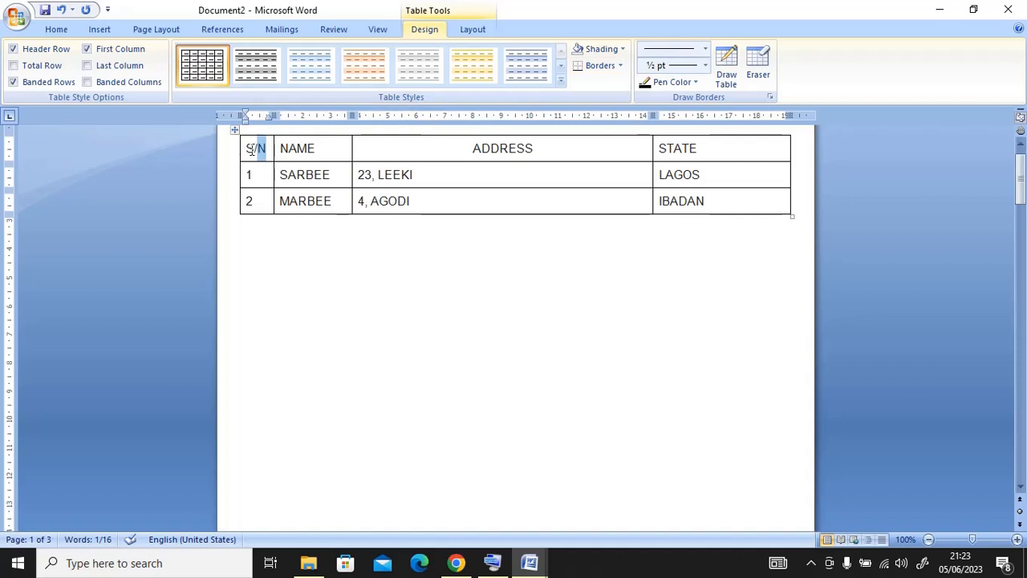
left_click(240, 149)
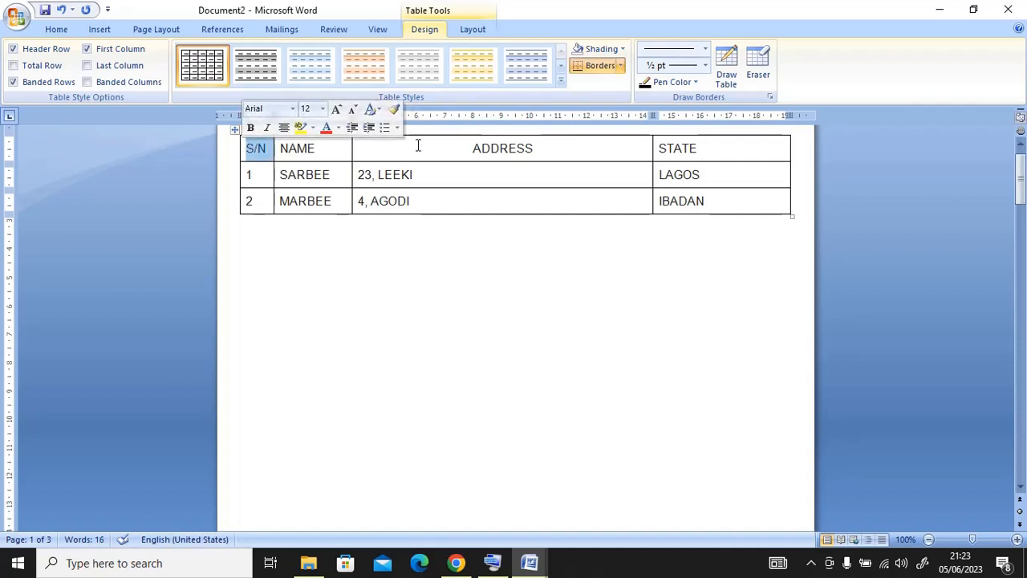
left_click(345, 155)
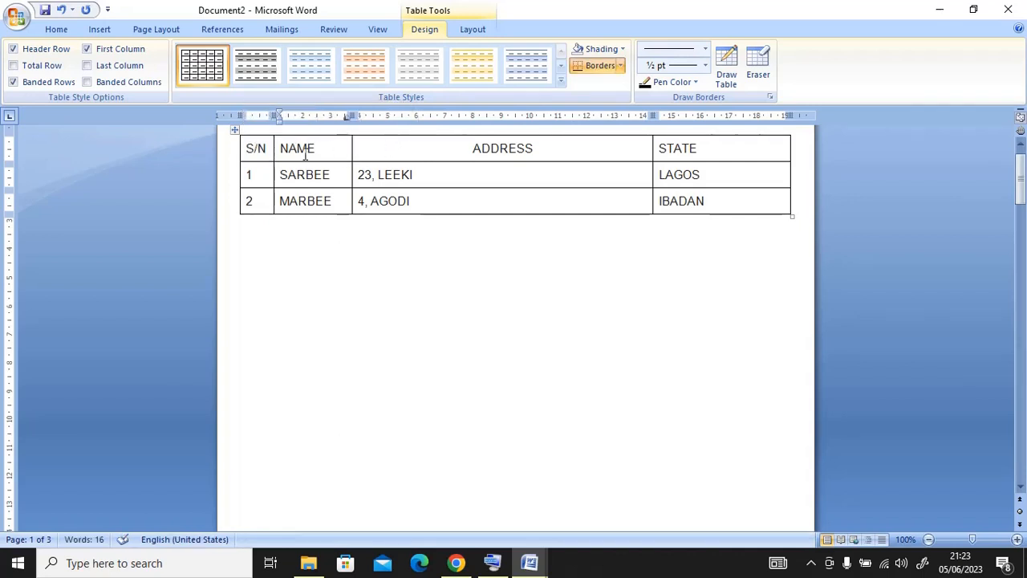
left_click(255, 148)
key("F8")
key("F8")
key("F8")
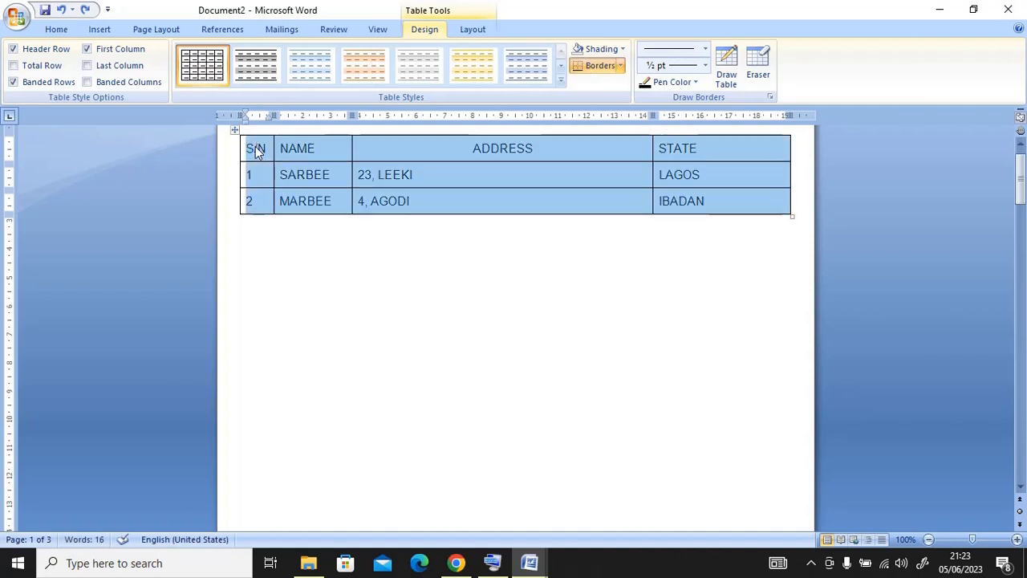
key("Up")
key("Up")
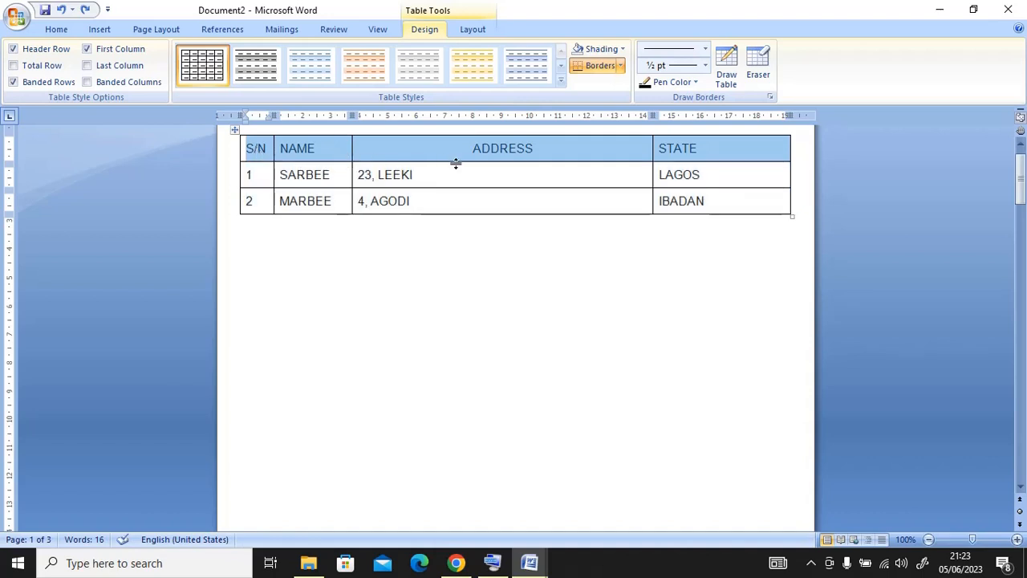
key("ctrl+e")
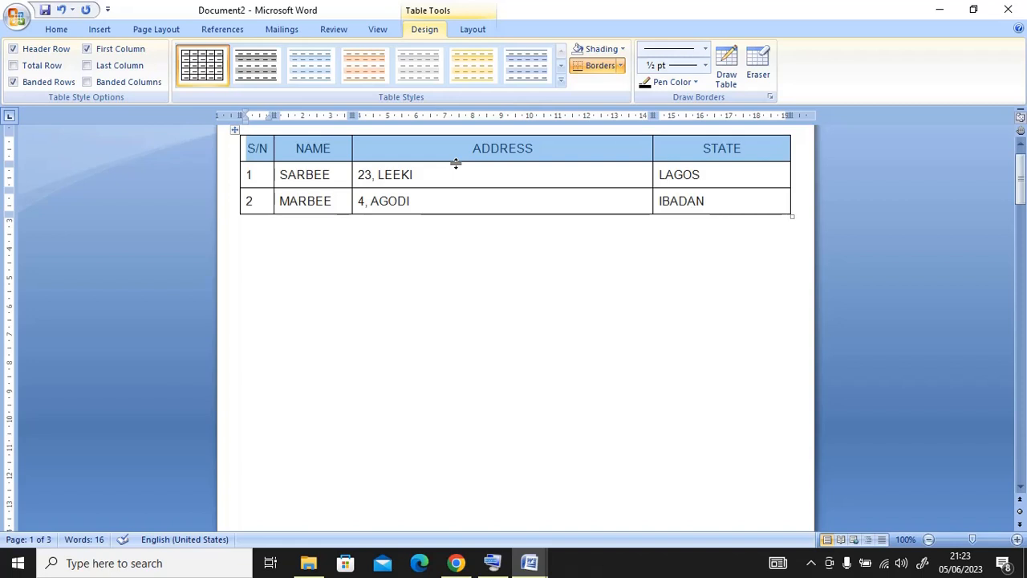
- Make the selected S/N, NAME, ADDRESS and STATE headings bold and italic
key("ctrl+b")
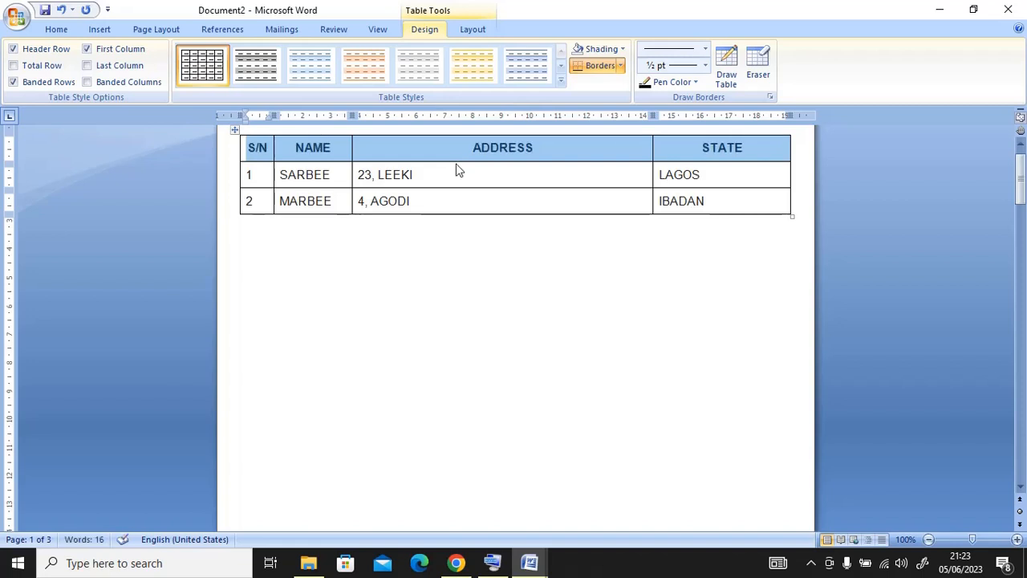
key("ctrl+i")
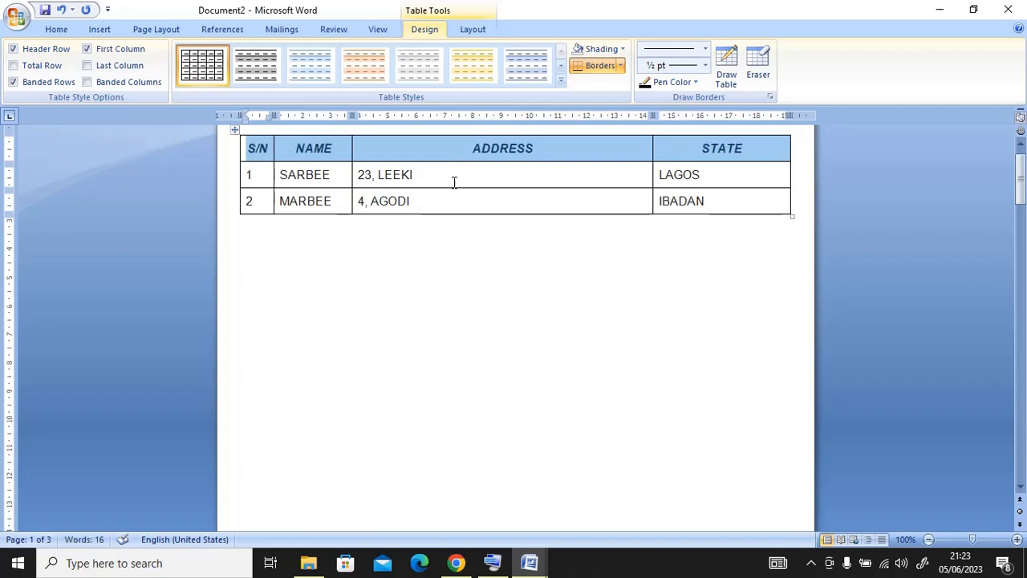
left_click(435, 177)
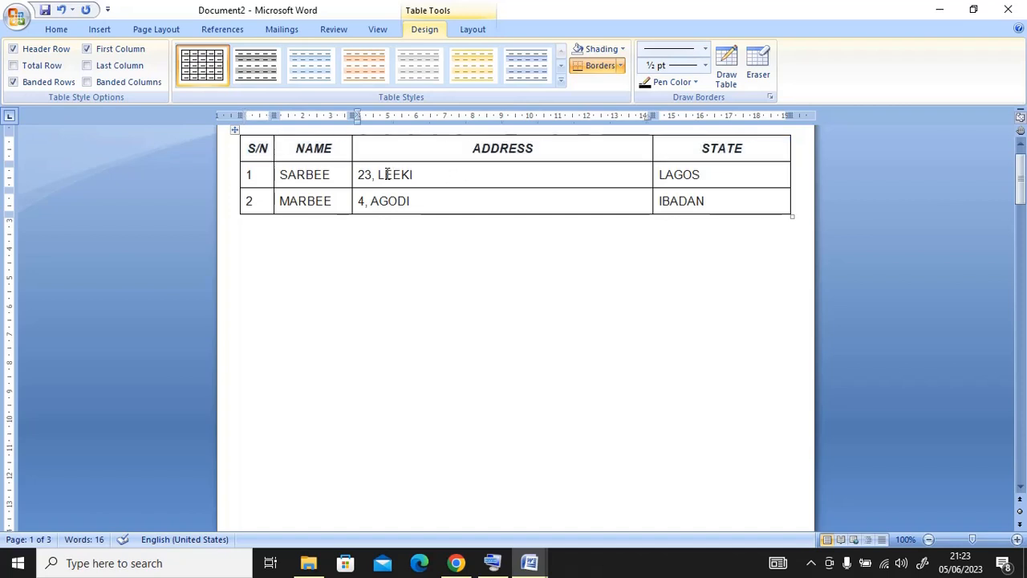
- Apply the grey banded table style with horizontal rules only to the whole table
left_click(236, 132)
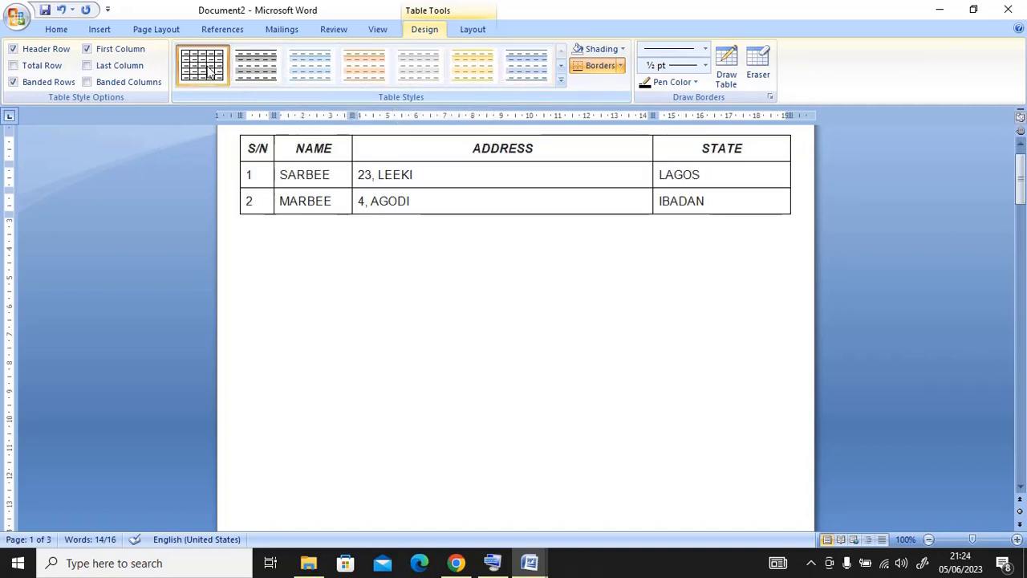
left_click(255, 66)
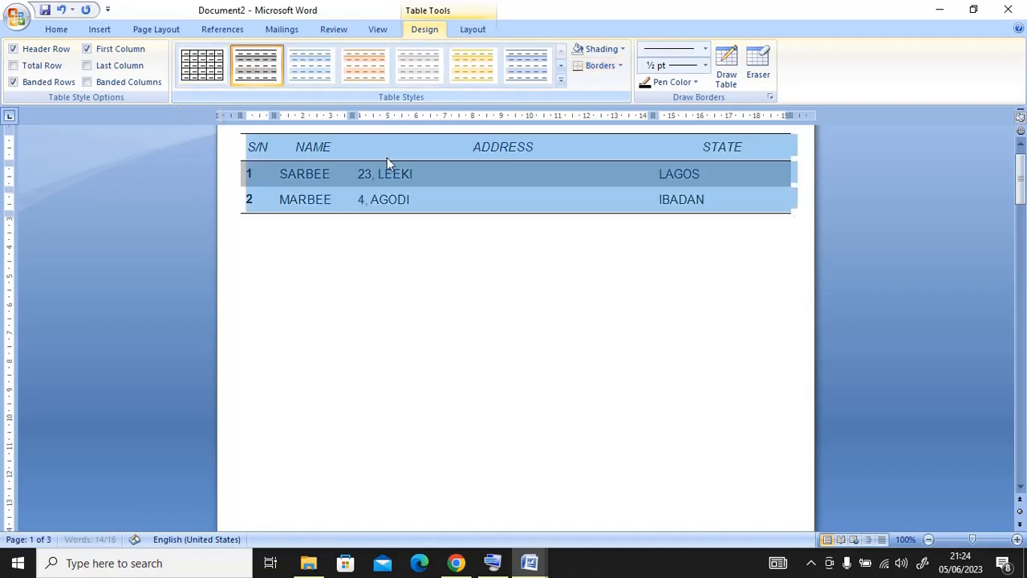
left_click(724, 199)
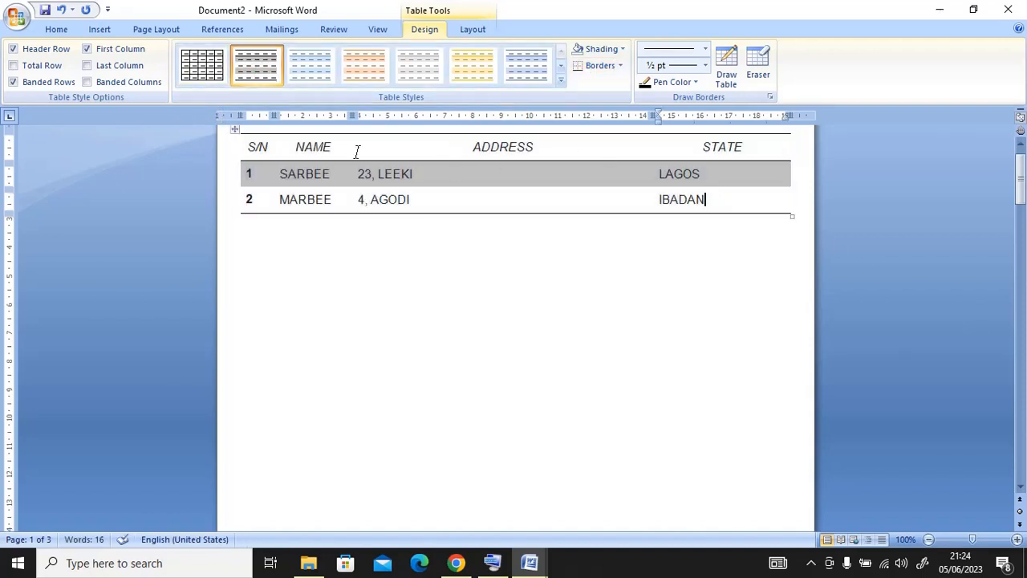
- Reapply the plain black grid style to the whole table
left_click(231, 135)
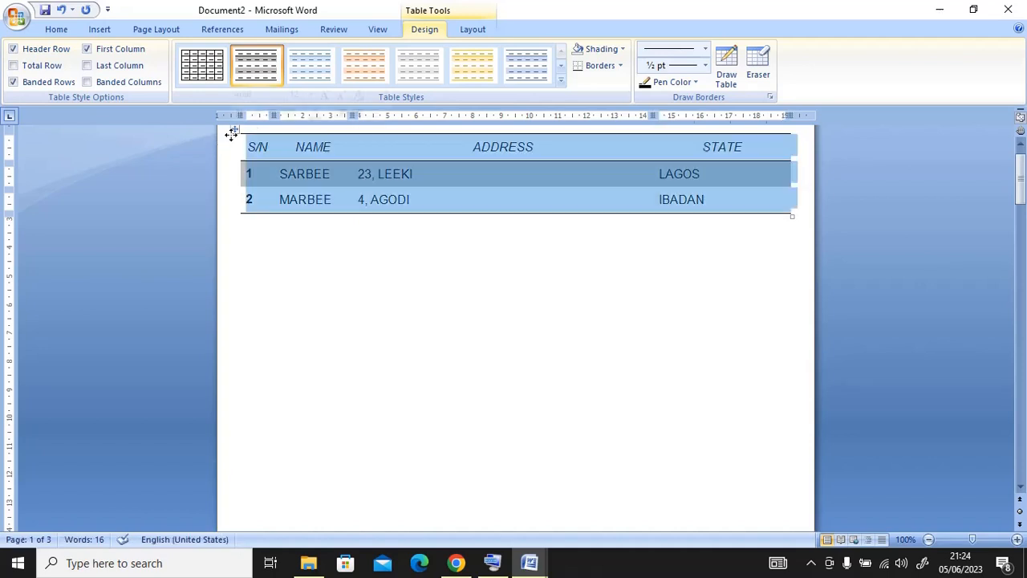
left_click(184, 70)
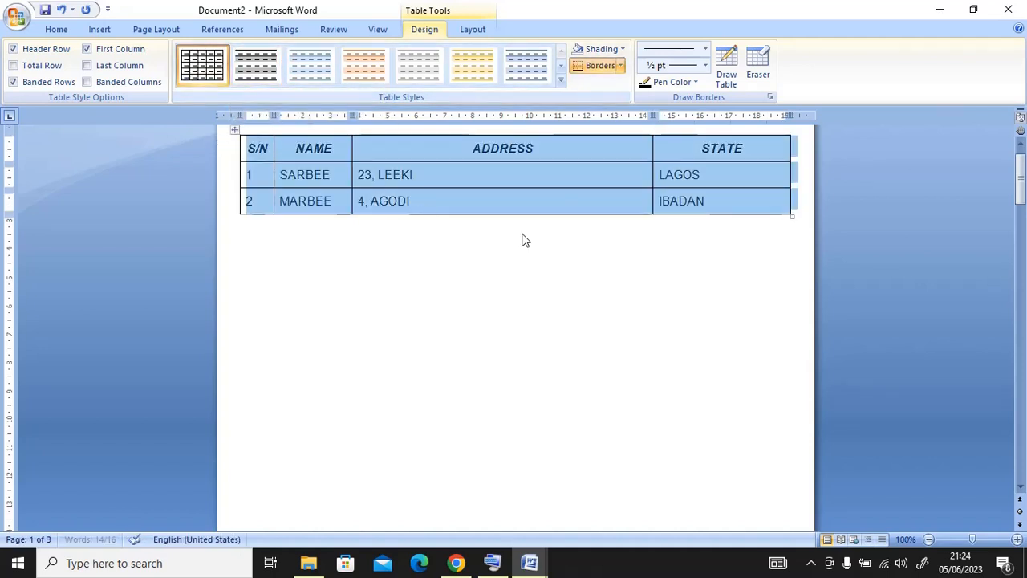
left_click(518, 197)
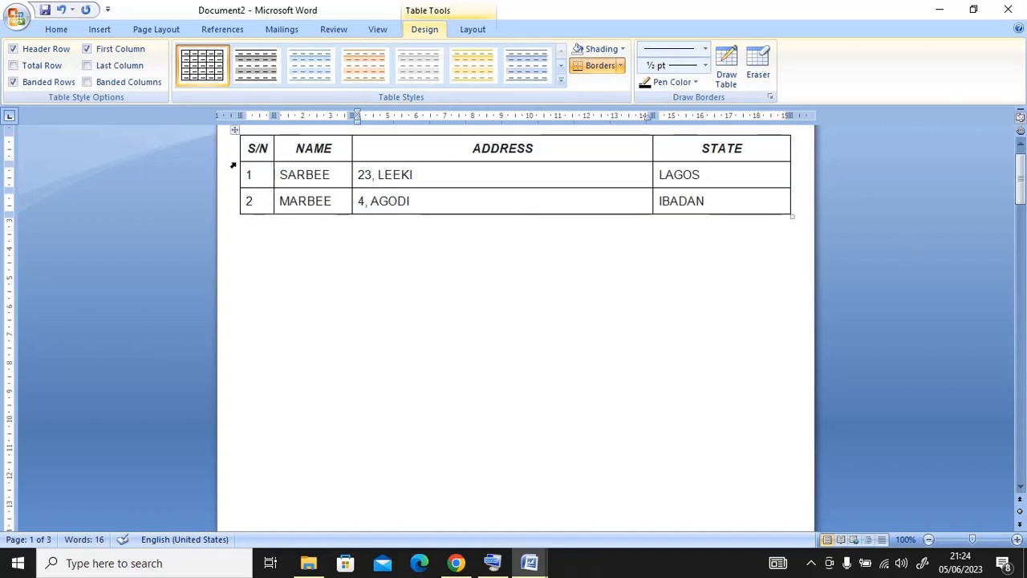
- Move the table slightly down the page and add a row with serial number 3, the person's name and their address
left_click_drag(234, 130, 235, 160)
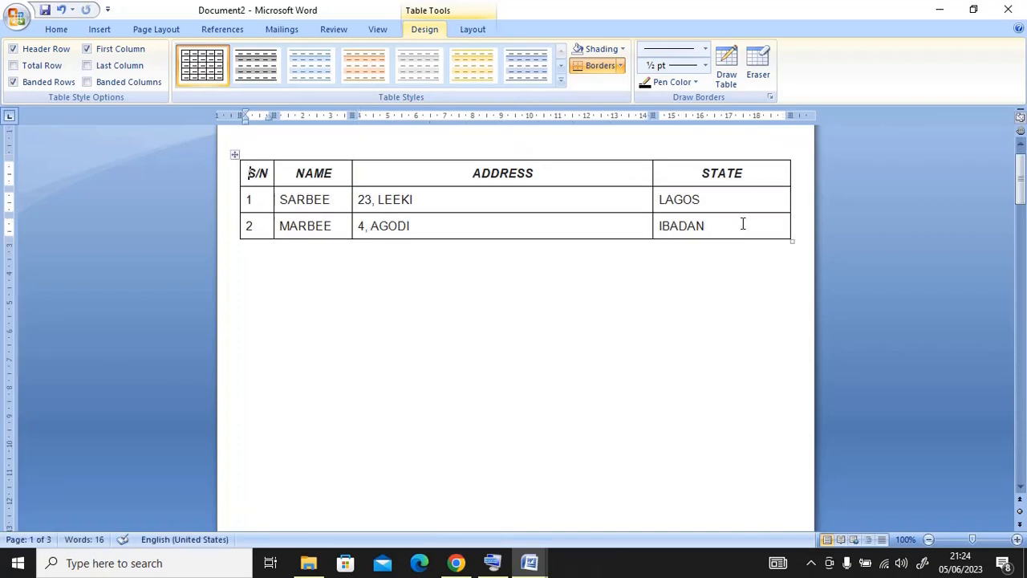
key("Tab")
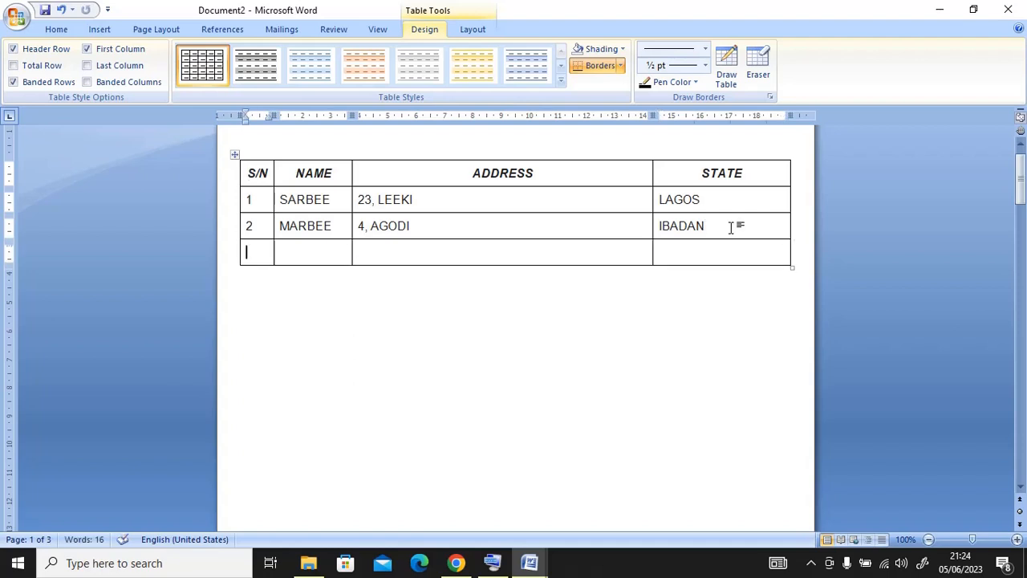
type("3")
key("Tab")
type("KARBEE")
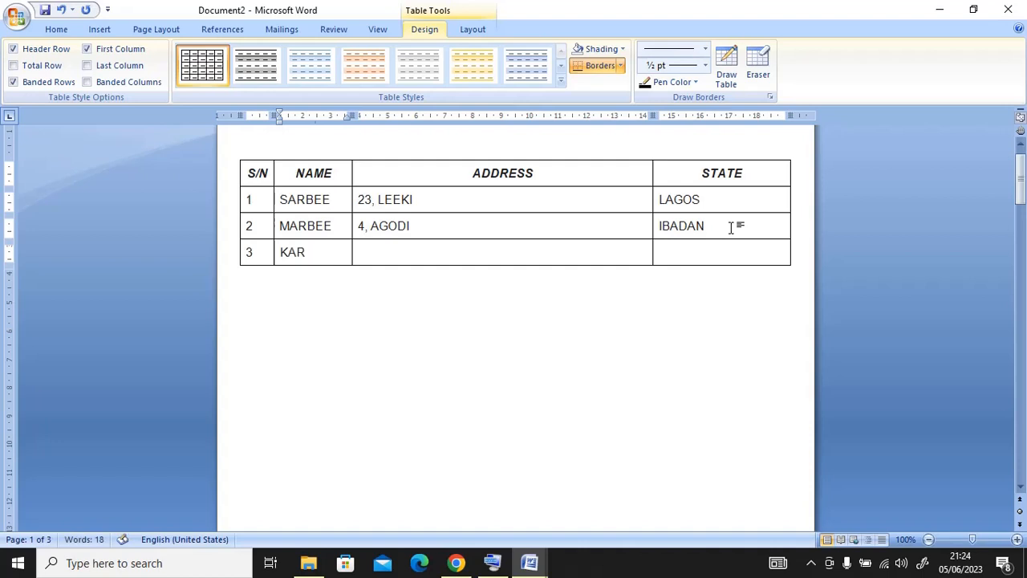
key("Tab")
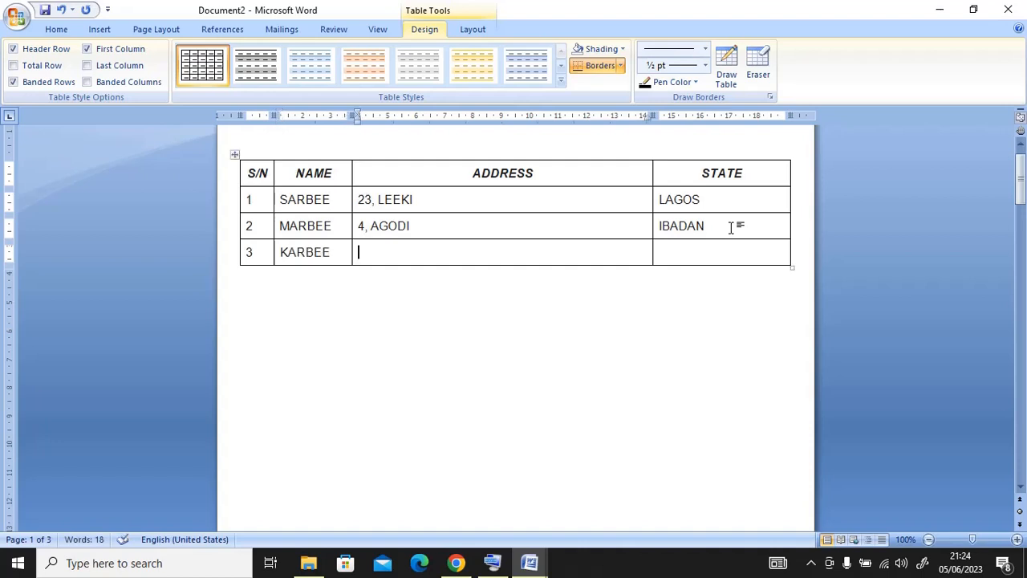
type("5, NNEWI")
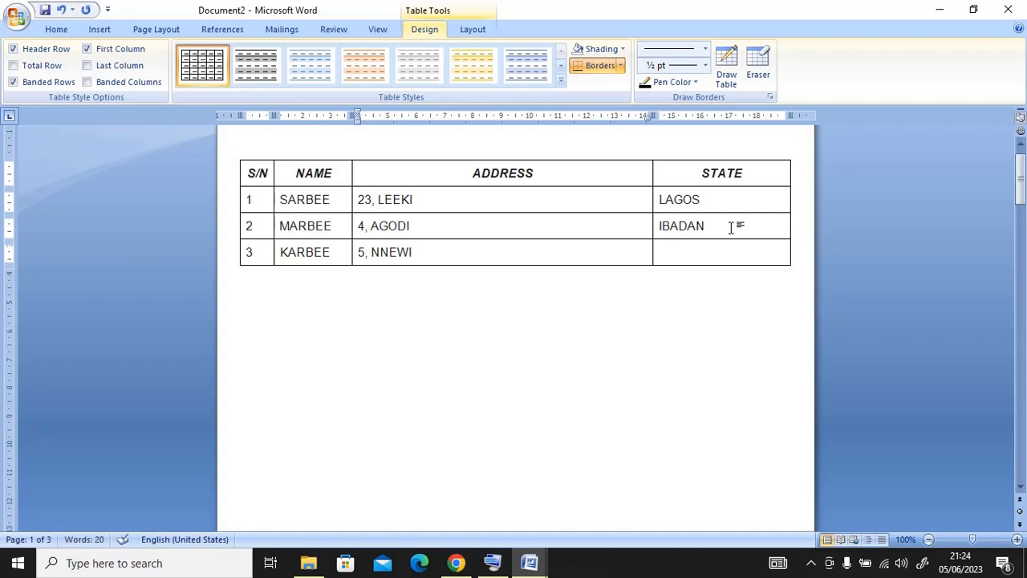
- Enter ANAMBRA in capitals under STATE in the row with serial number 3
key("Tab")
type("ana")
key("Left")
key("Left")
key("Left")
key("Left")
key("Tab")
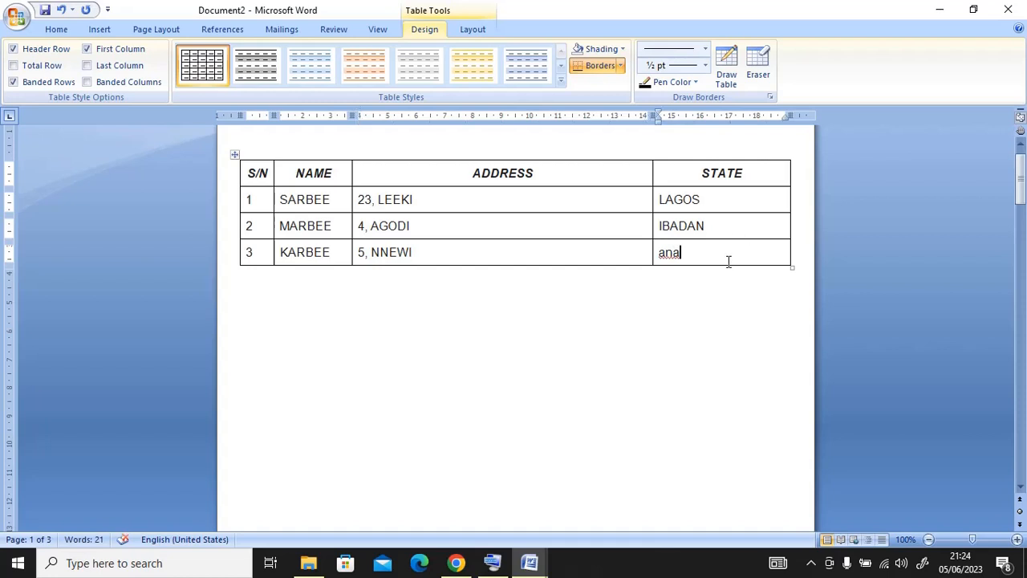
key("BackSpace")
key("BackSpace")
key("BackSpace")
type("ANAMBRA")
left_click(554, 225)
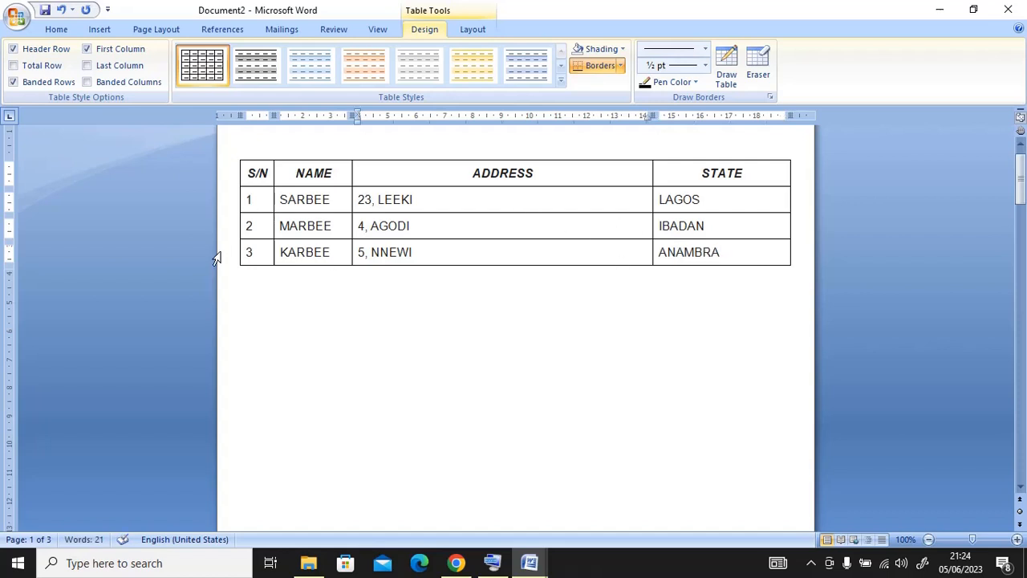
- Delete the entire table row with serial number 2
left_click(264, 229)
double_click(243, 228)
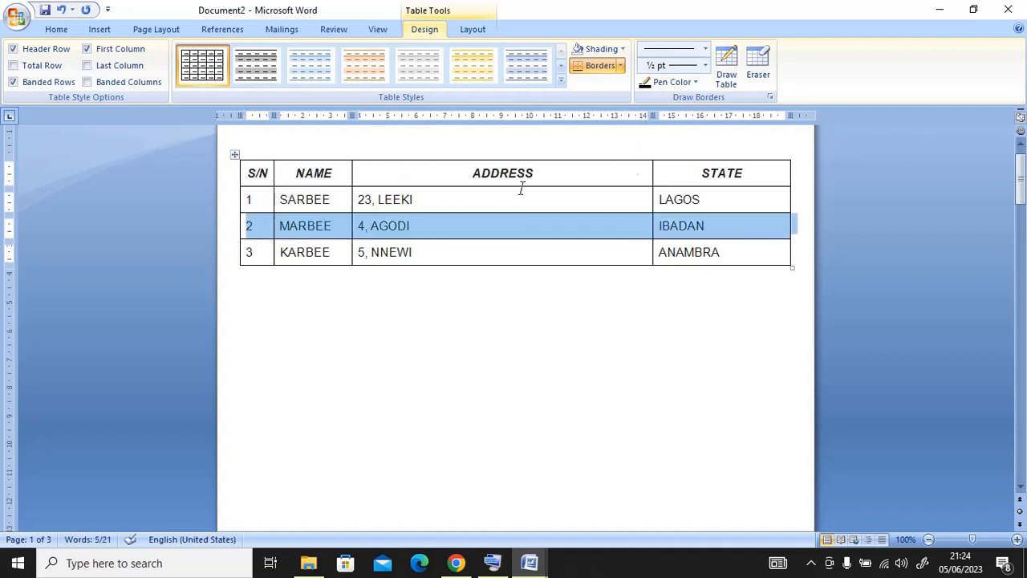
right_click(442, 231)
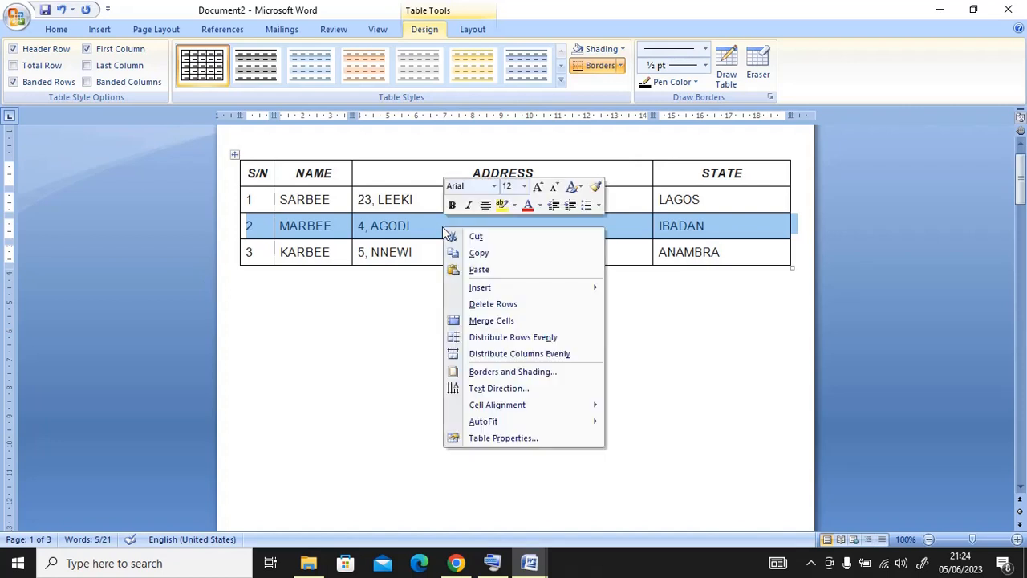
left_click(492, 304)
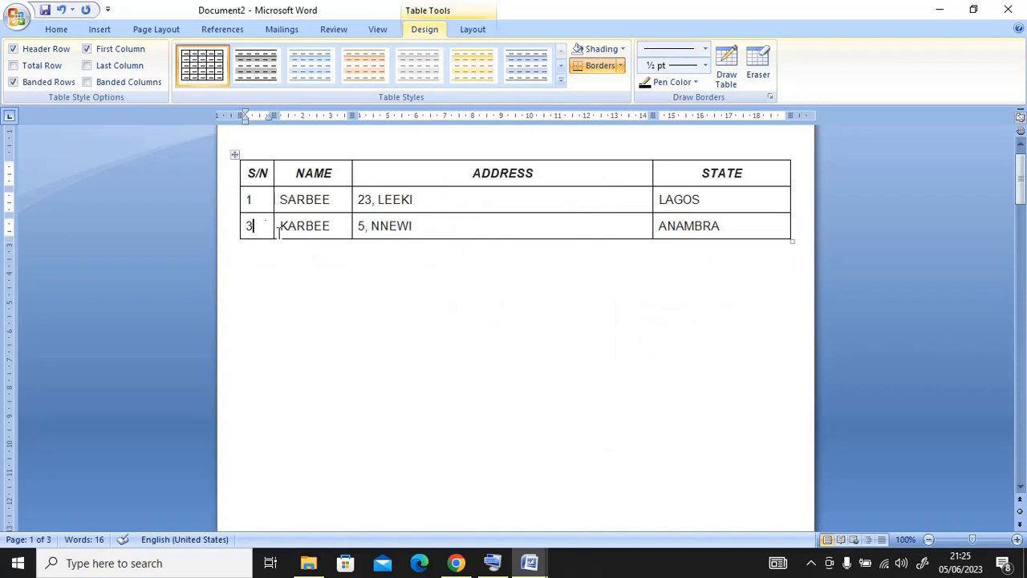
- Merge all four cells of the last table row into one cell, and undo the merge
left_click_drag(279, 231, 437, 241)
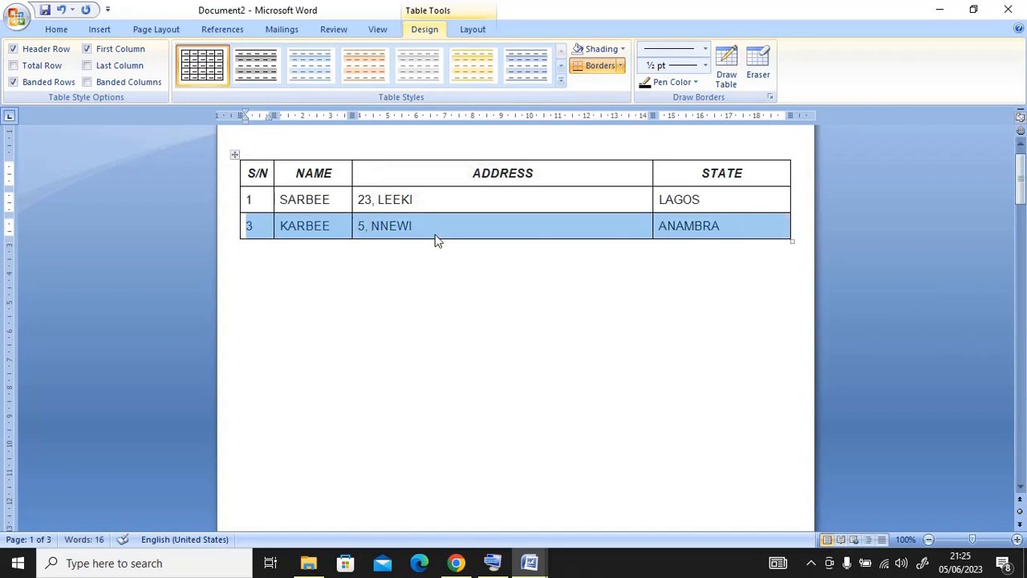
right_click(438, 233)
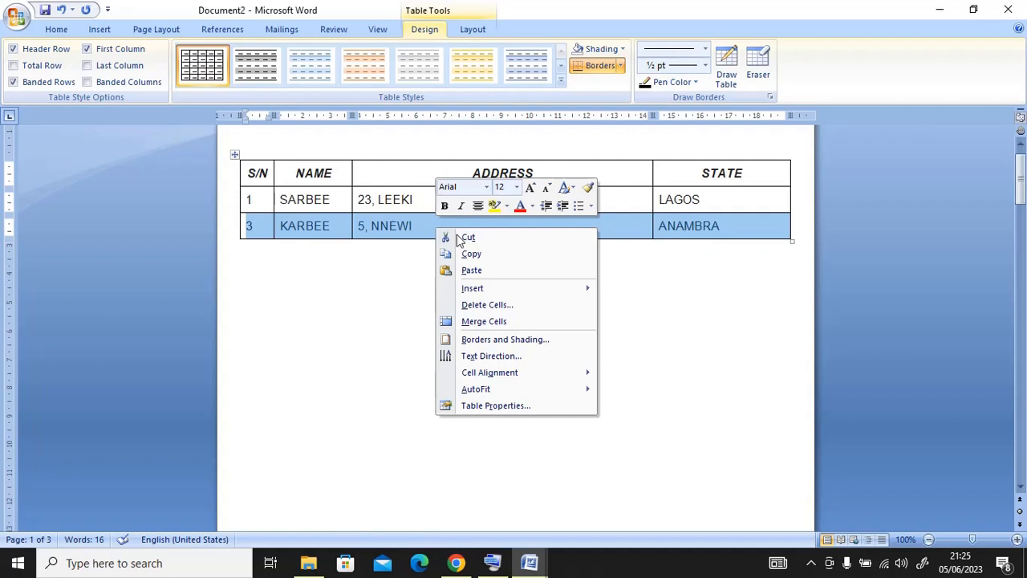
mouse_move(494, 288)
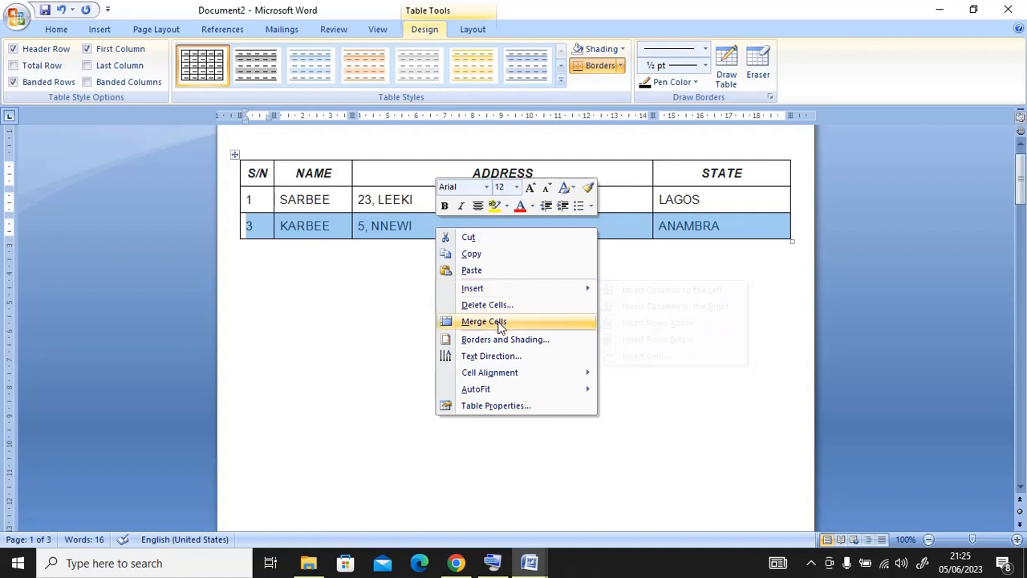
left_click(497, 323)
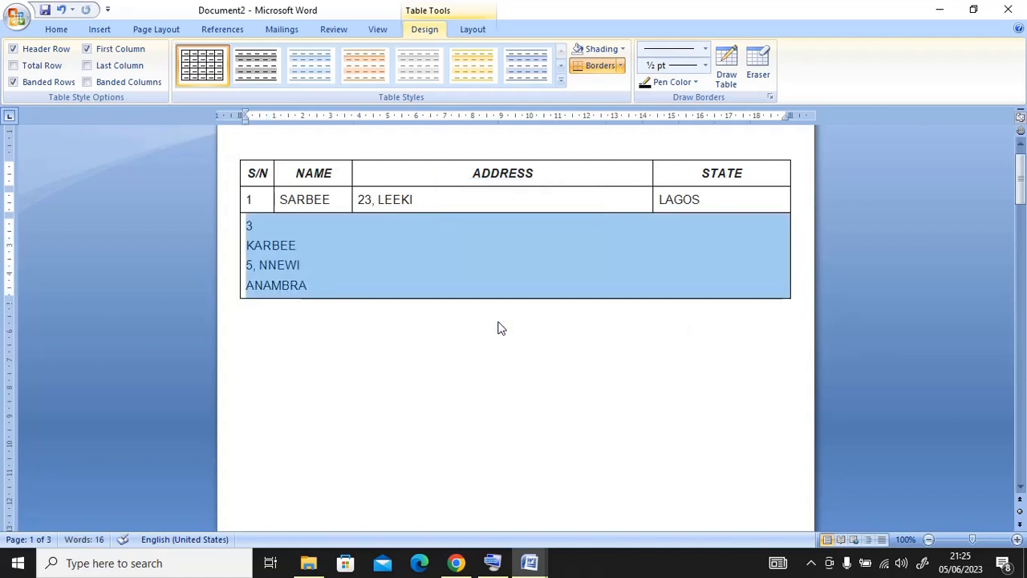
key("ctrl+z")
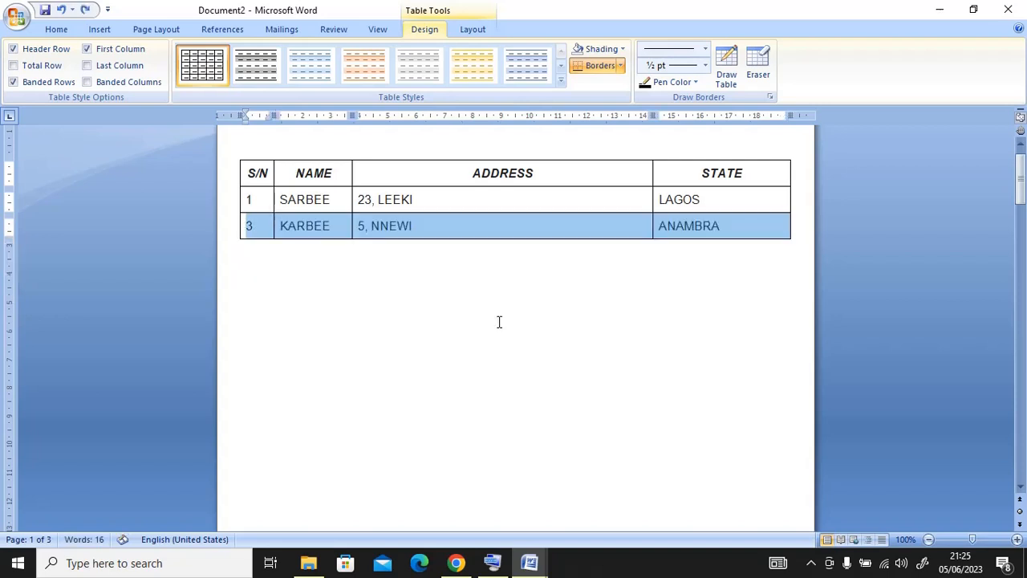
left_click(480, 231)
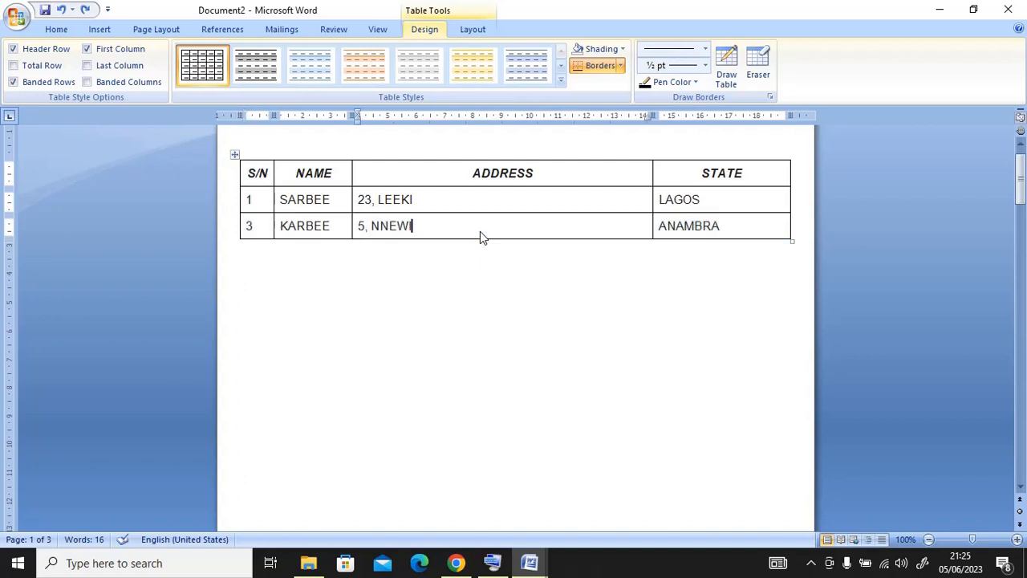
- Insert an empty column between the ADDRESS and STATE columns
right_click(729, 228)
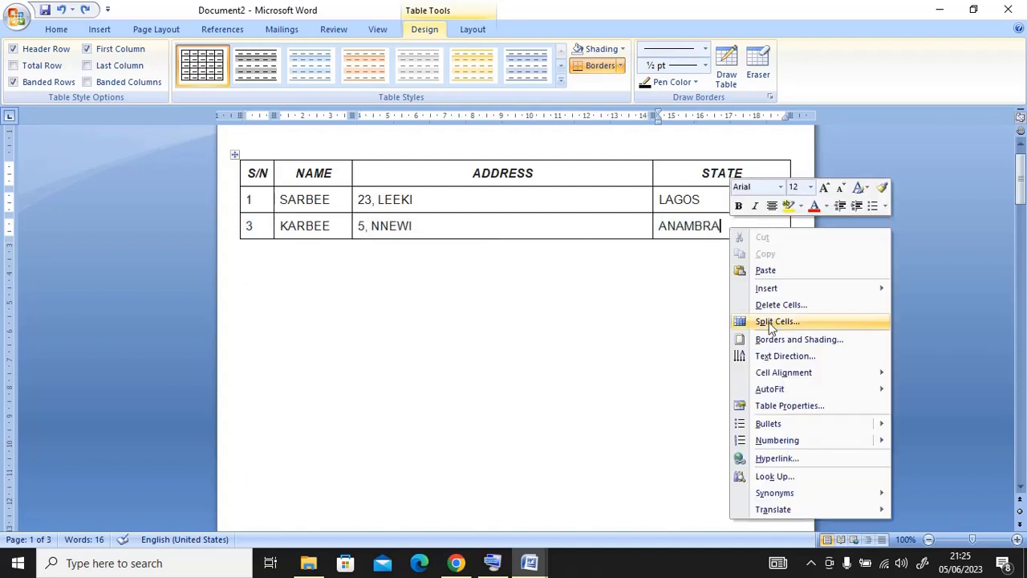
mouse_move(764, 289)
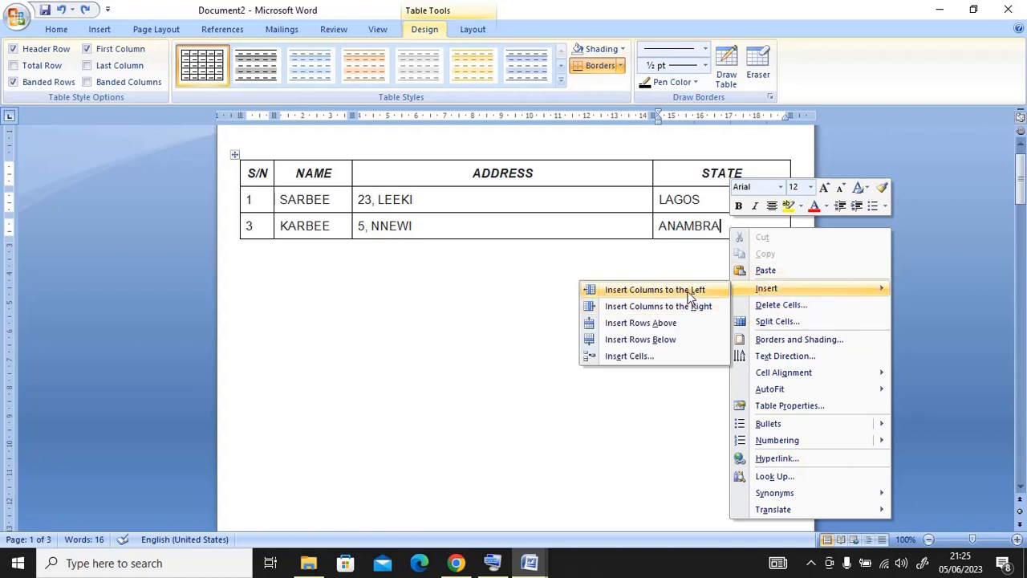
left_click(689, 289)
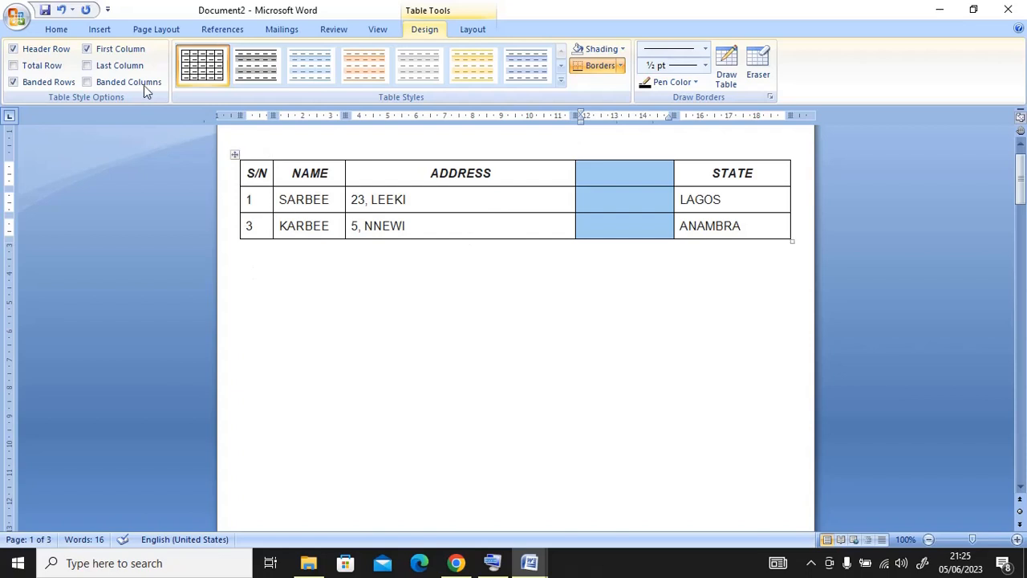
left_click(55, 30)
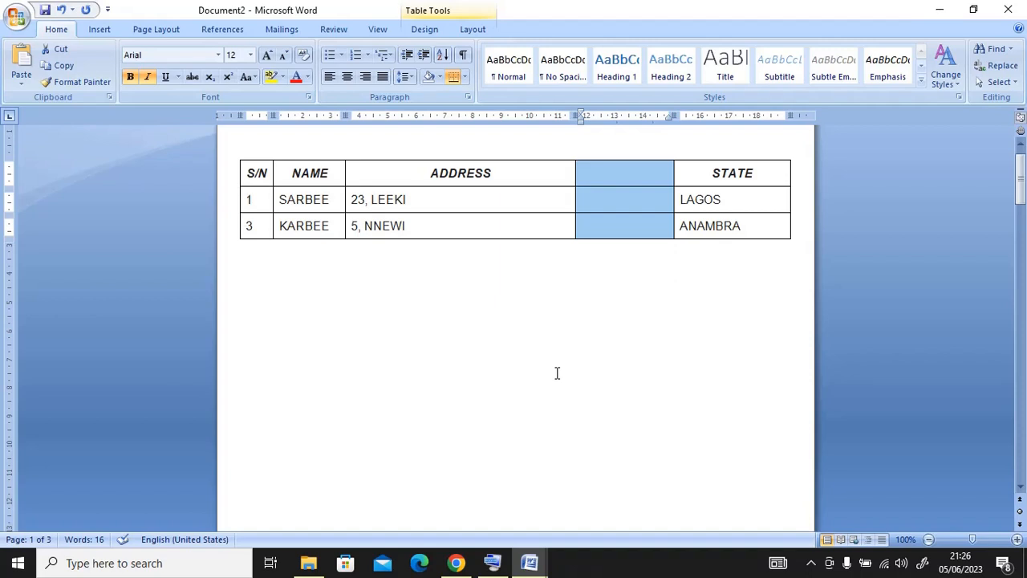
left_click(109, 30)
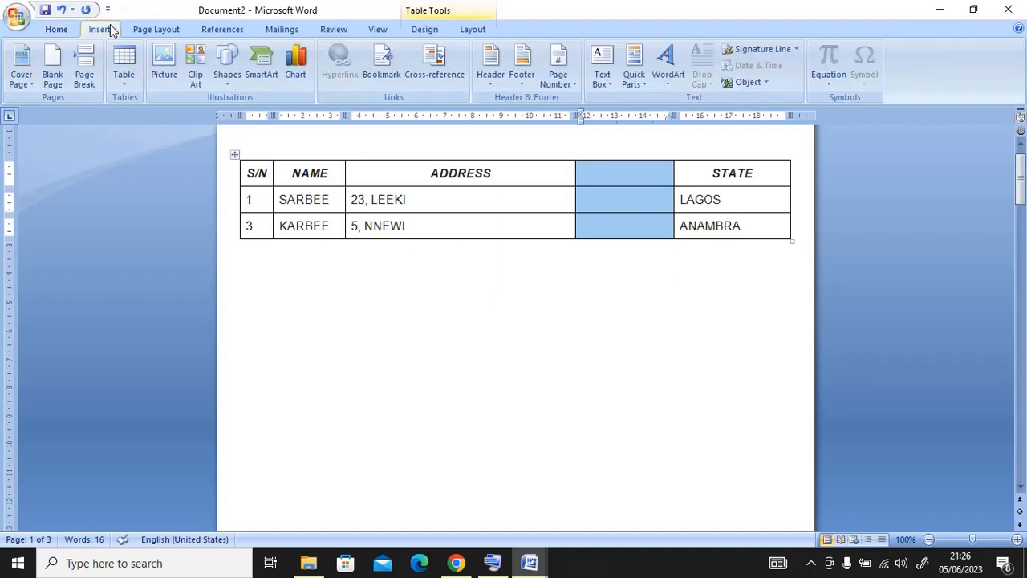
left_click(231, 81)
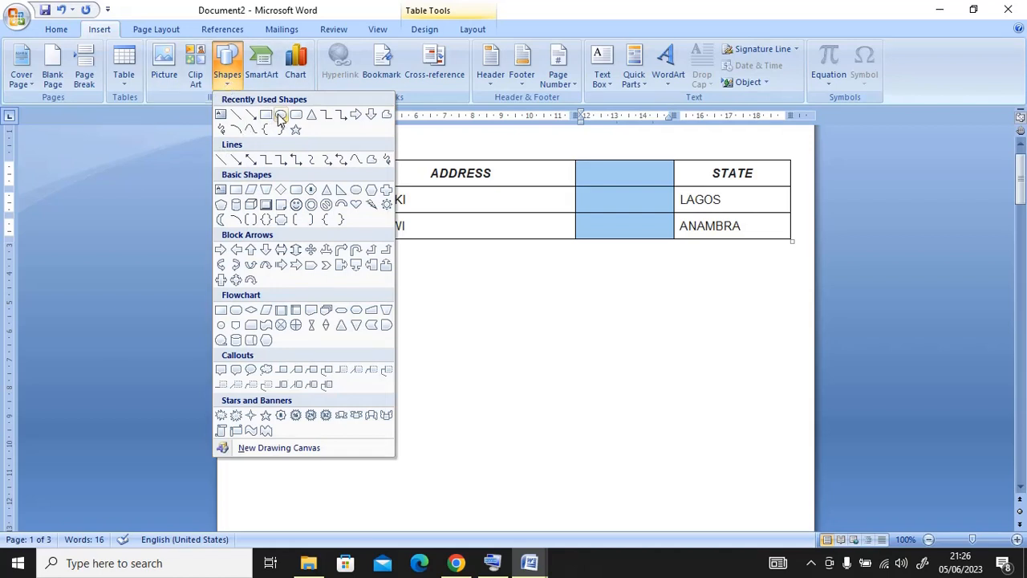
left_click(674, 78)
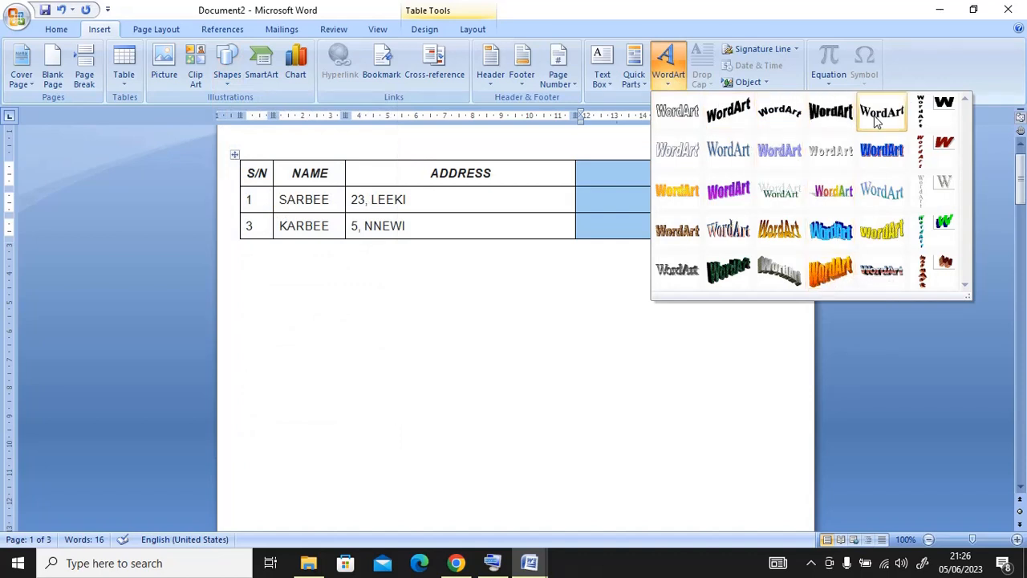
left_click(781, 111)
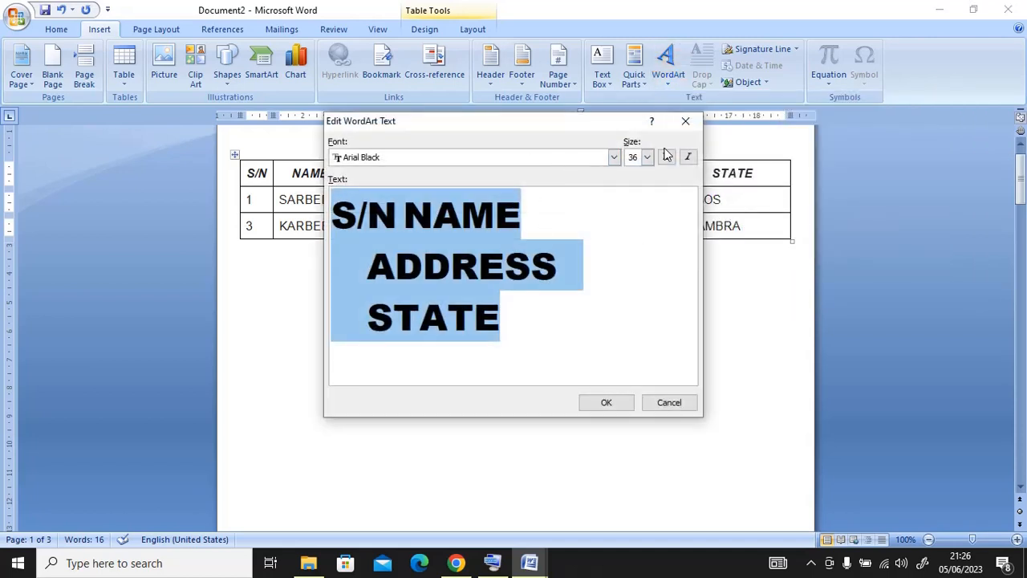
left_click(688, 123)
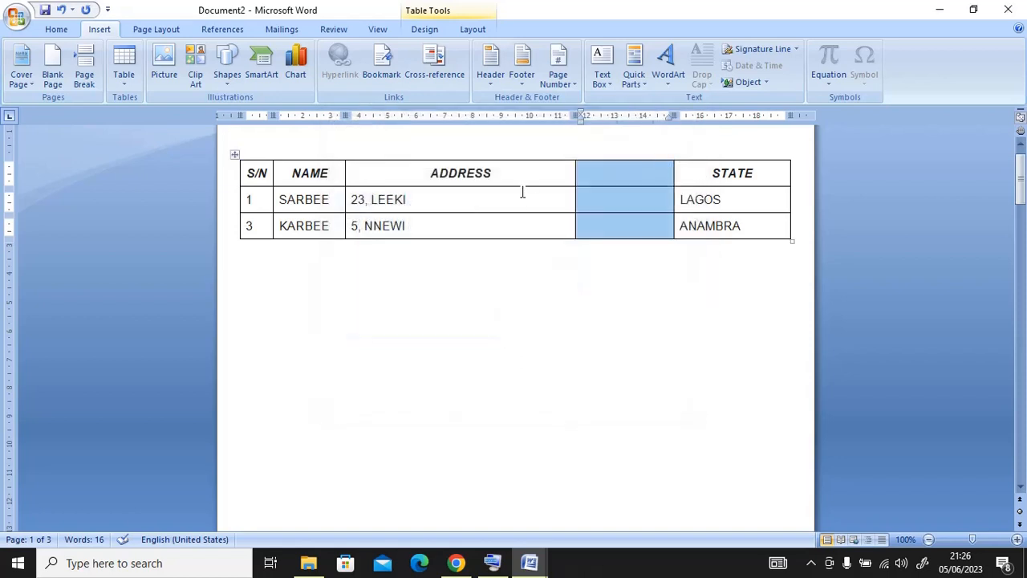
- Deselect the empty column and add a blank line below the table, leaving the insertion point there
left_click(431, 251)
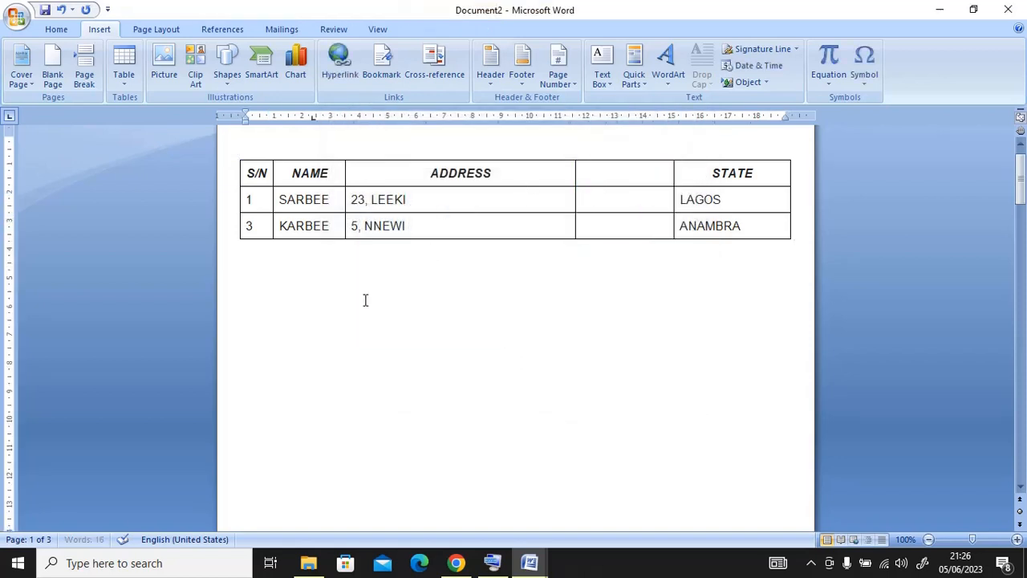
key("Down")
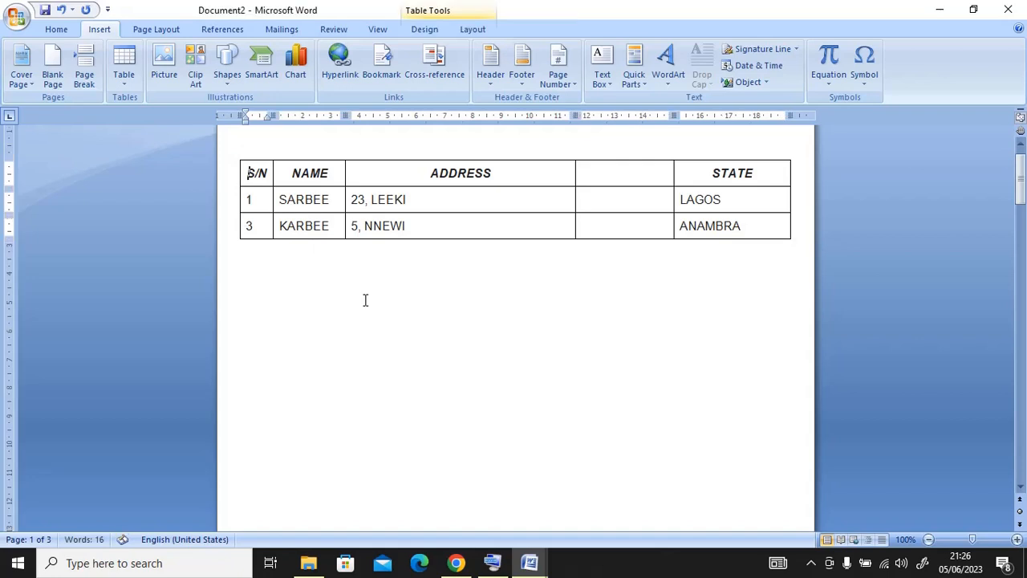
key("Down")
key("Down")
key("Return")
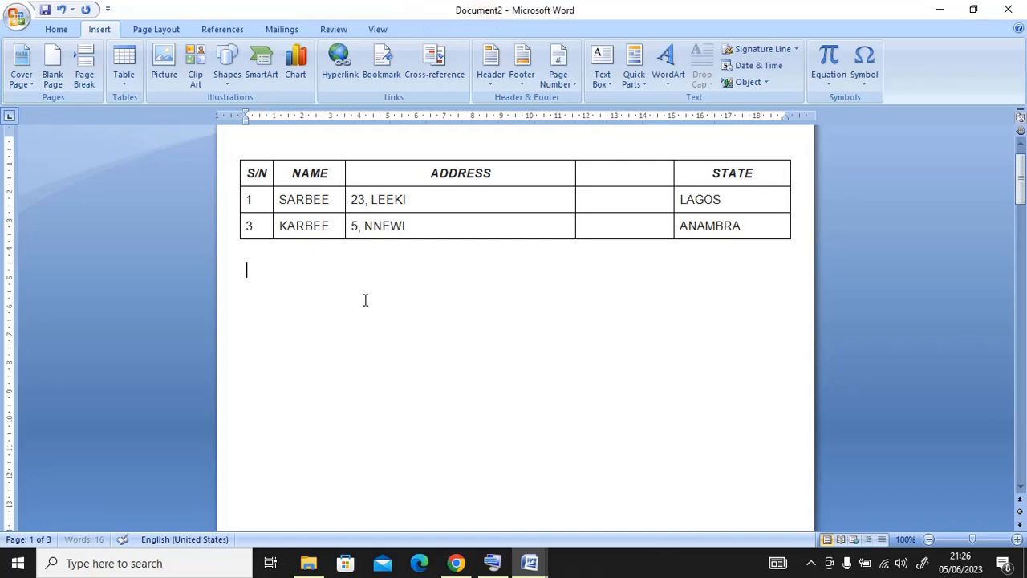
key("Return")
key("BackSpace")
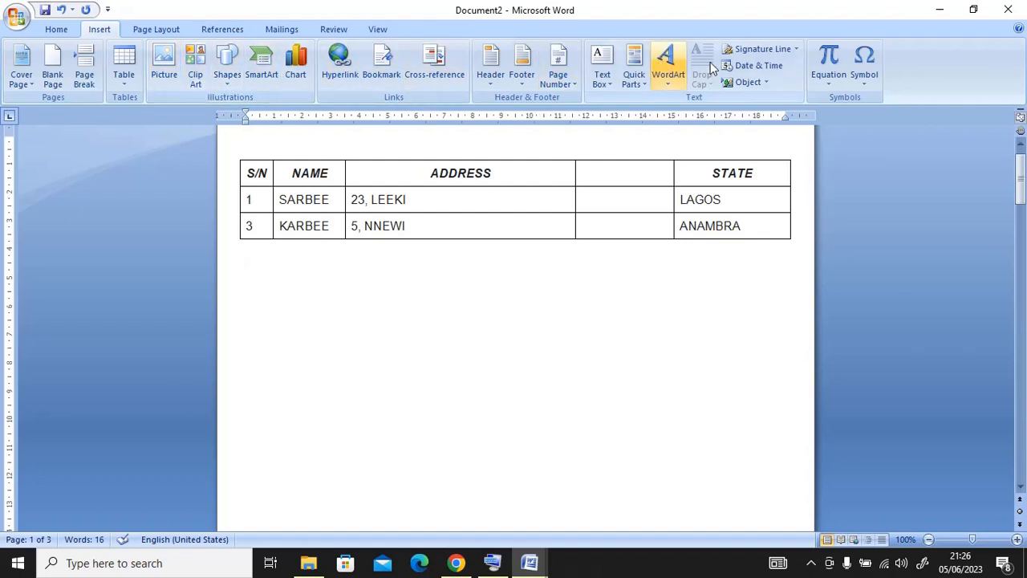
- Insert WordArt reading BEAUTIFUL WORLD below the table, using the black arched style in Arial Black, size 36
left_click(677, 83)
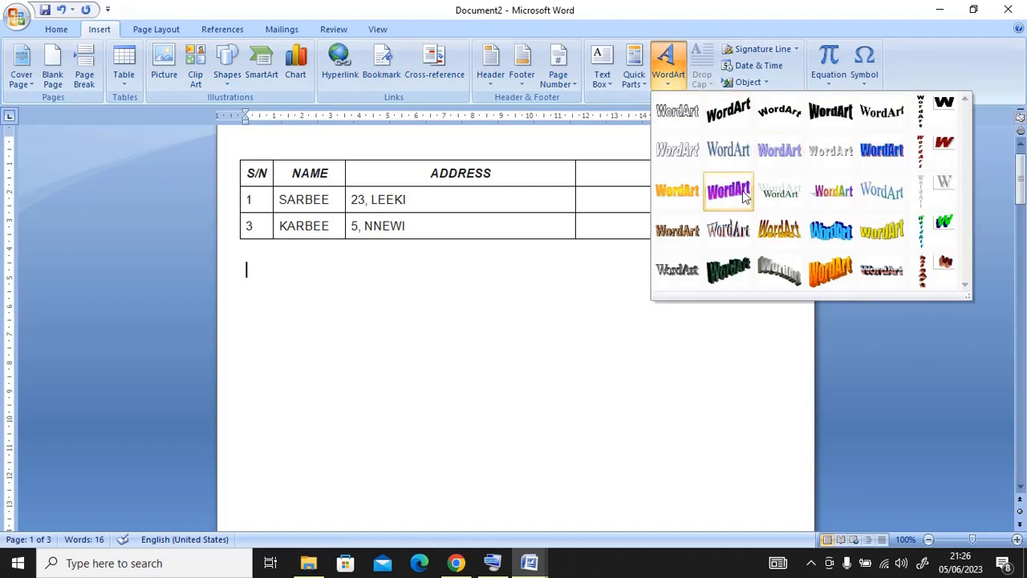
left_click(785, 113)
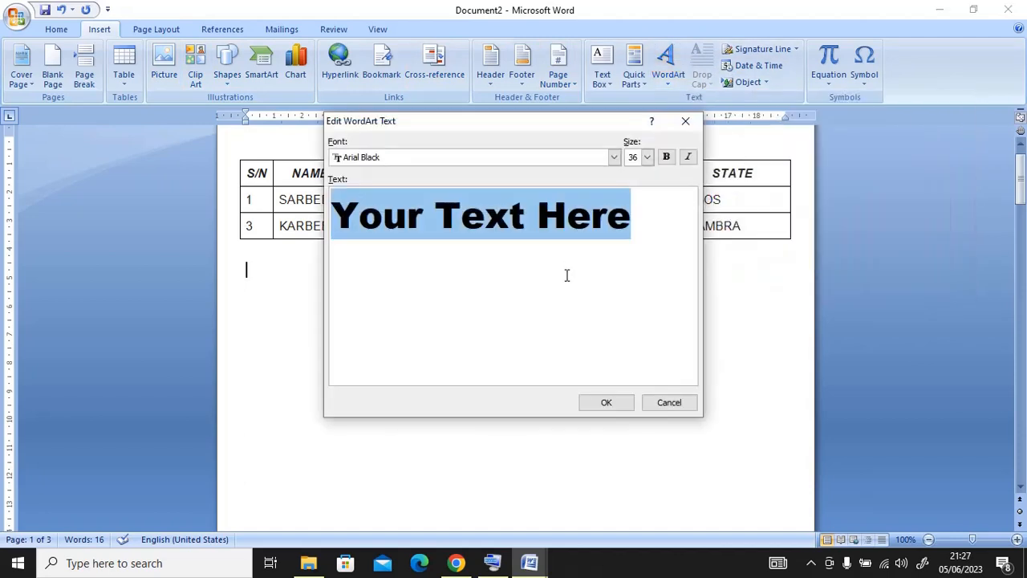
type("BEAU")
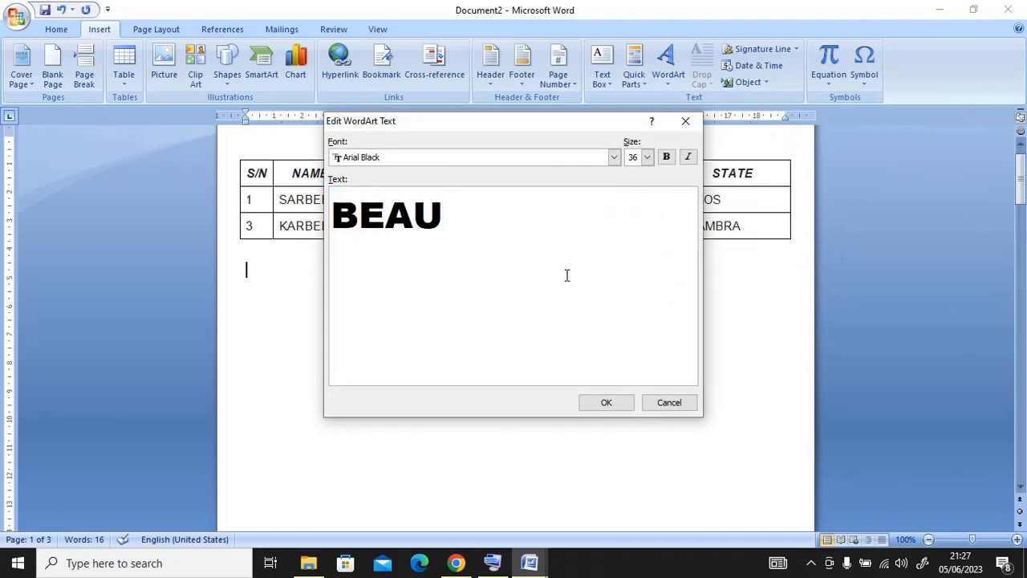
type("TIFUL ")
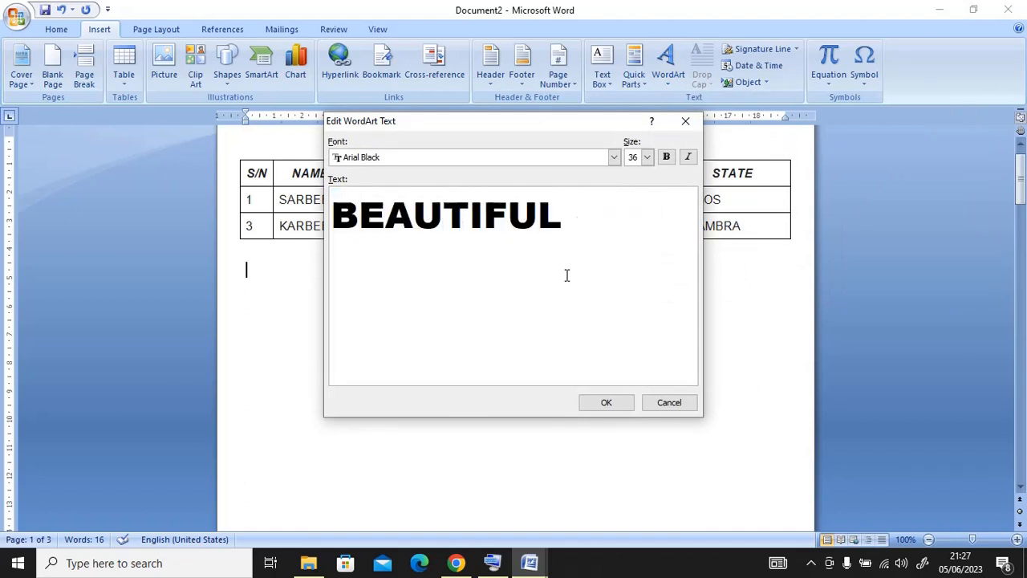
type("WORLD")
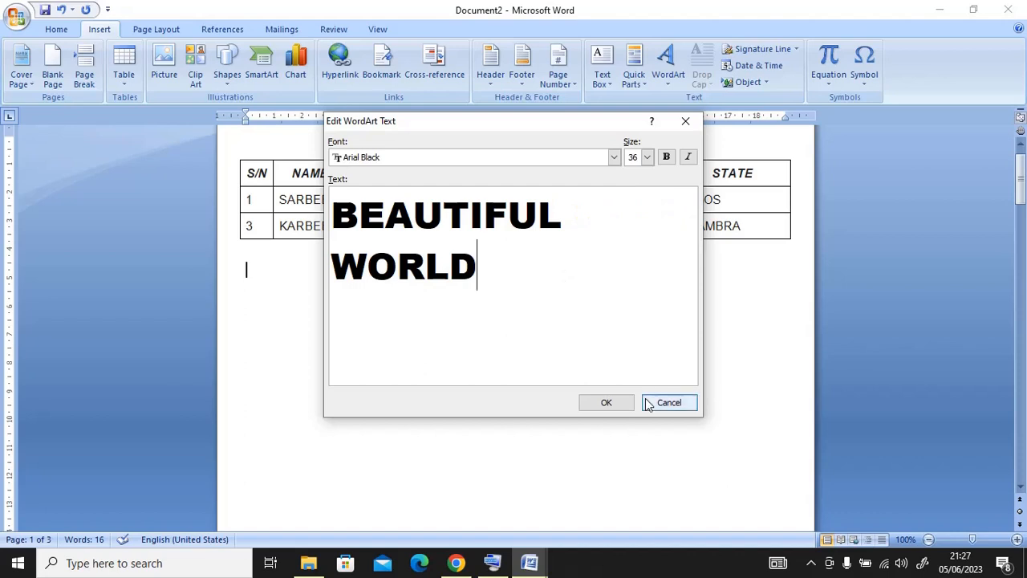
left_click(614, 405)
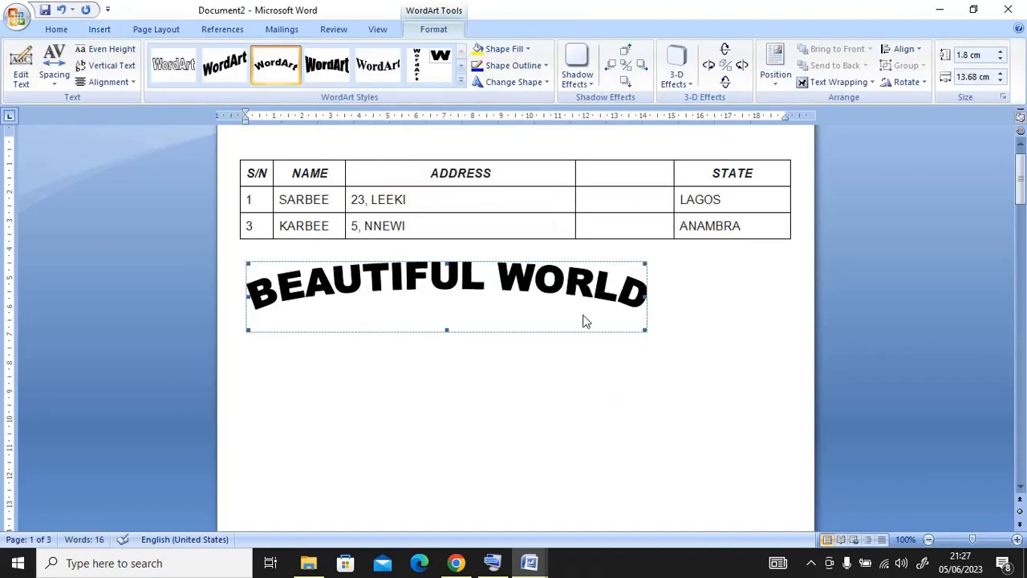
- Set the WordArt's text wrapping to Through and move it slightly lower, centred beneath the table
left_click(835, 82)
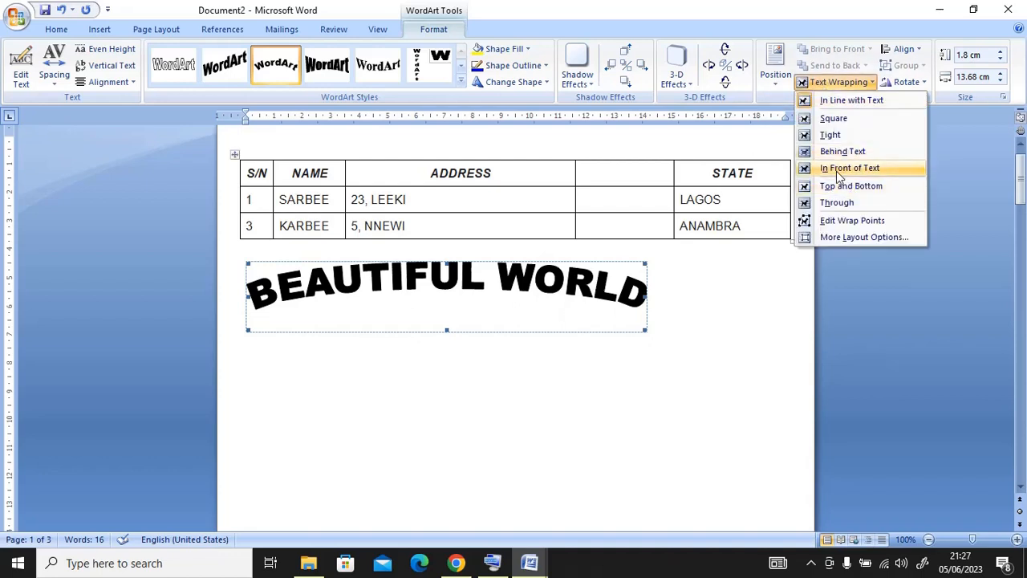
left_click(839, 202)
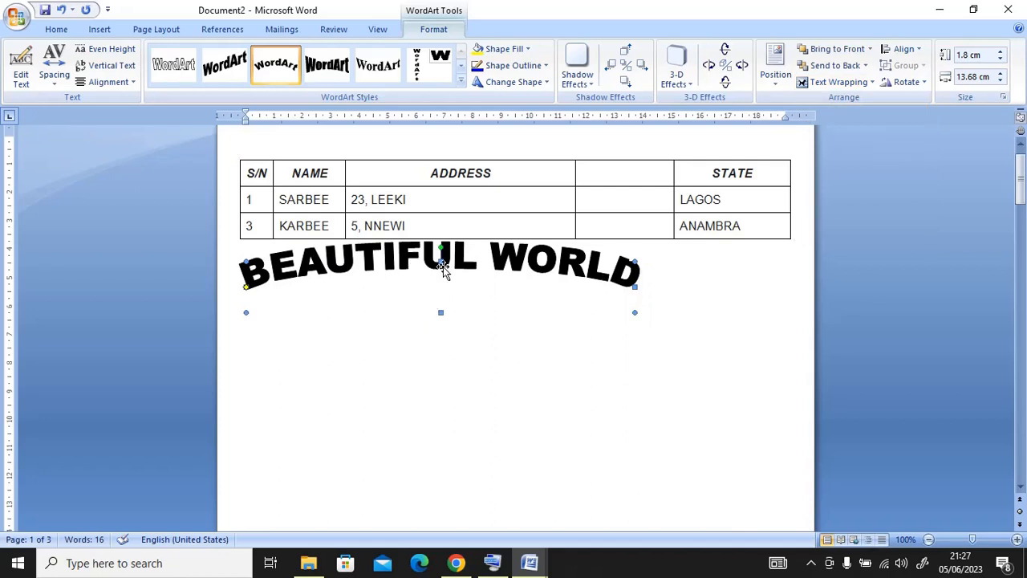
left_click_drag(443, 268, 510, 295)
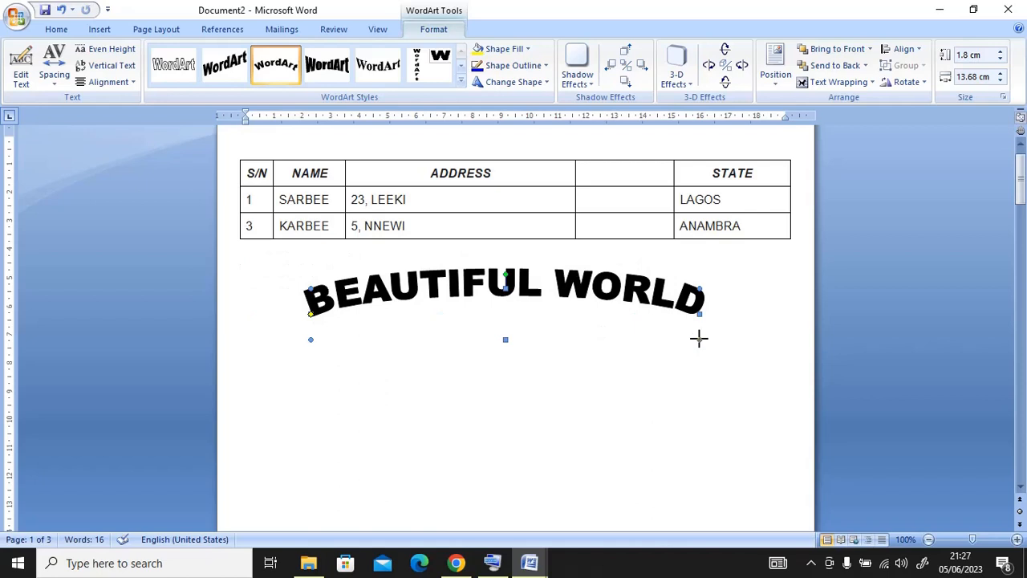
- Resize the WordArt to about 1.74 cm high by 11.96 cm wide and shift it slightly lower on the page
left_click_drag(698, 338, 683, 355)
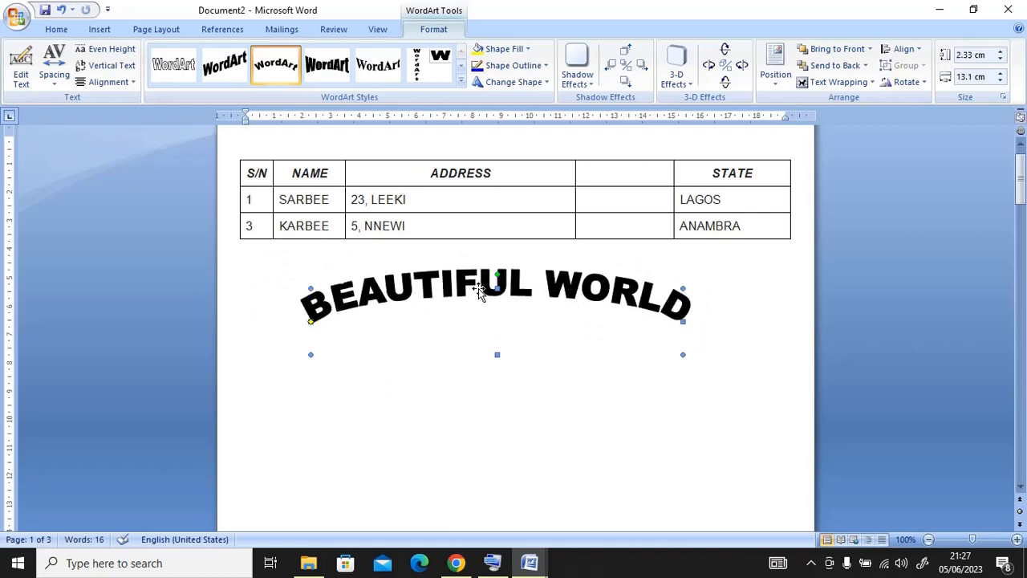
left_click_drag(497, 274, 509, 305)
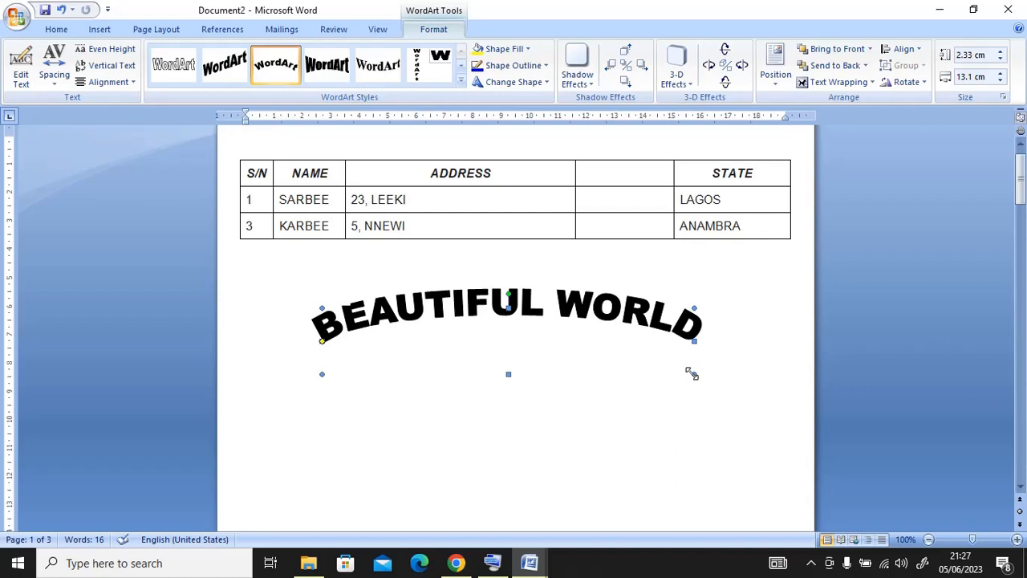
left_click_drag(691, 373, 660, 355)
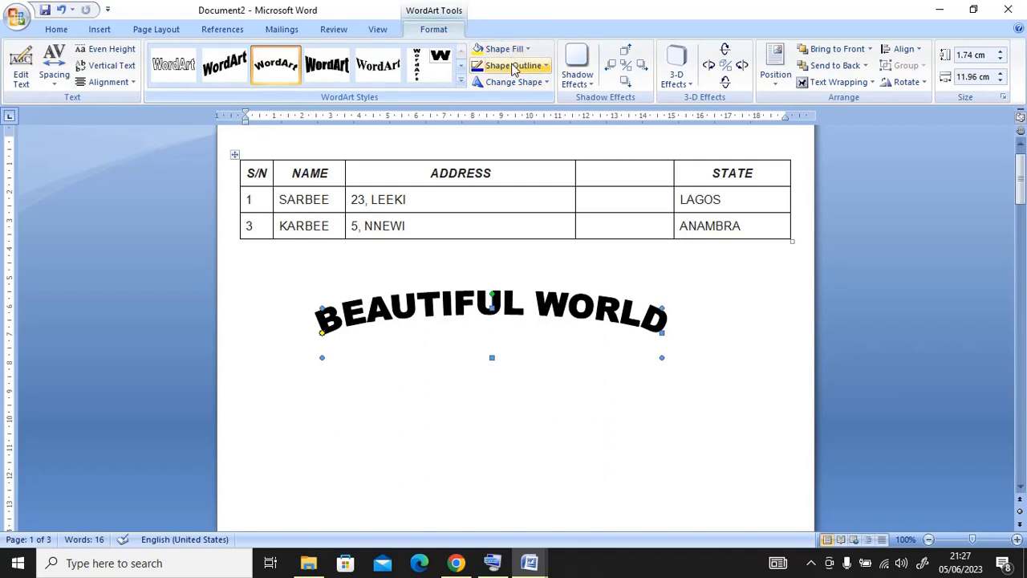
- Fill the BEAUTIFUL WORLD WordArt with the dark green marble texture
left_click(505, 48)
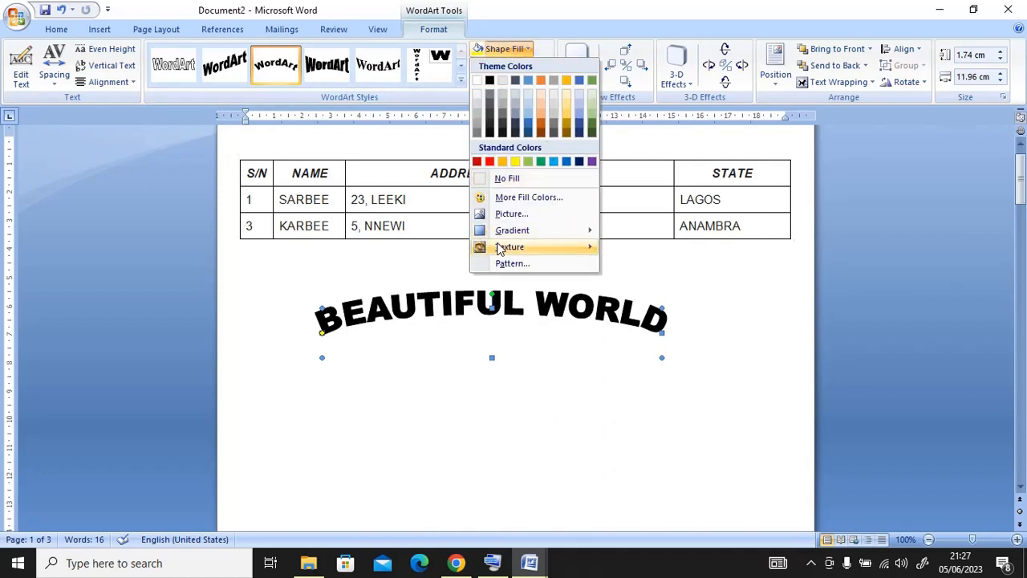
mouse_move(499, 249)
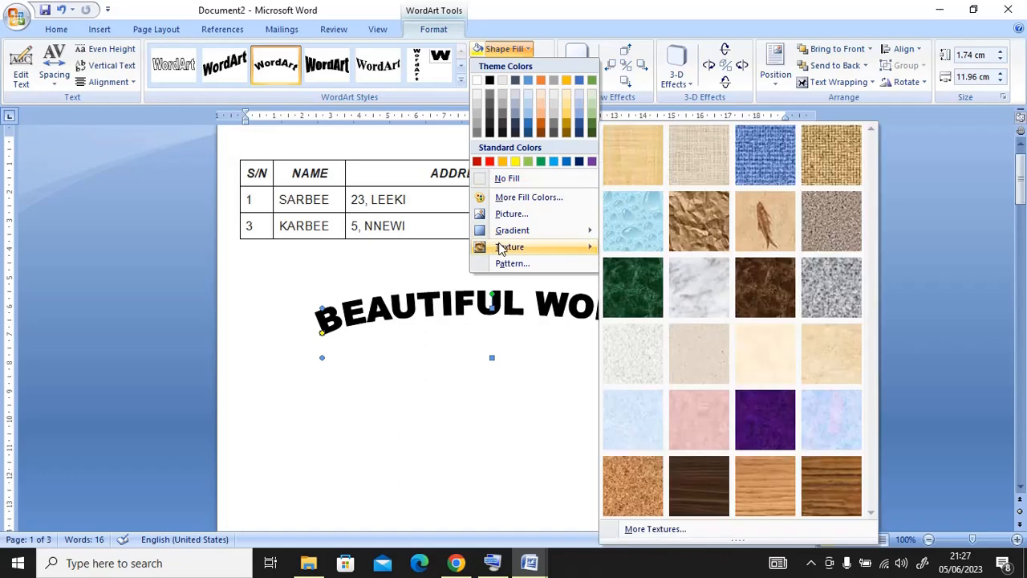
left_click(644, 277)
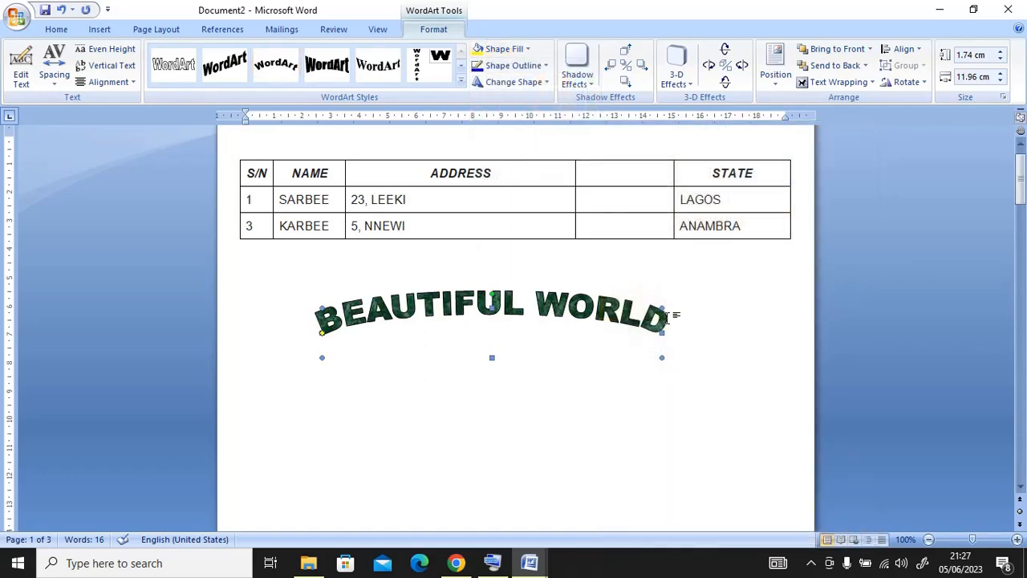
- Draw a rectangle about 8.26 cm high by 16.93 cm wide below the table, covering the WordArt
left_click(95, 30)
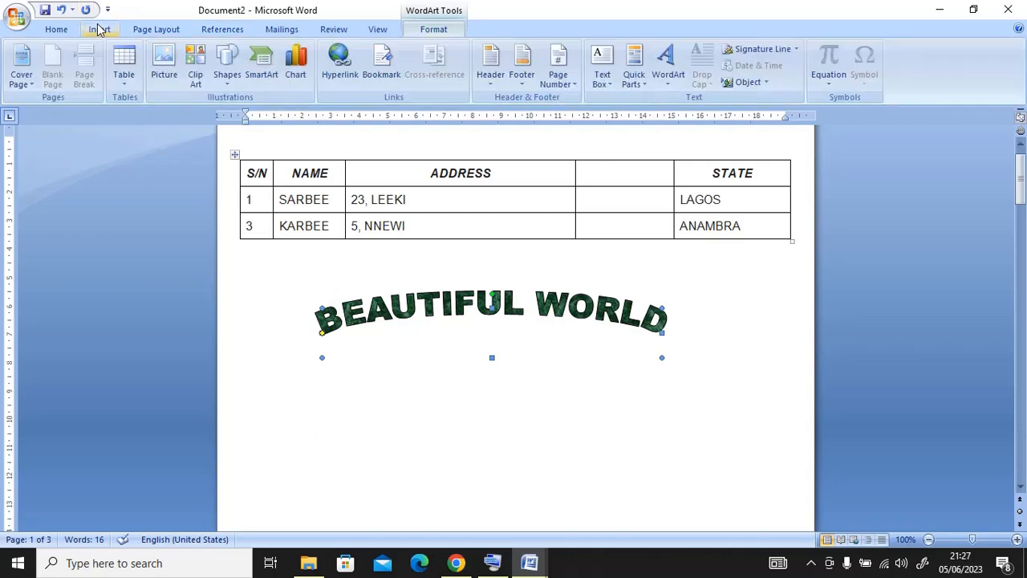
left_click(227, 76)
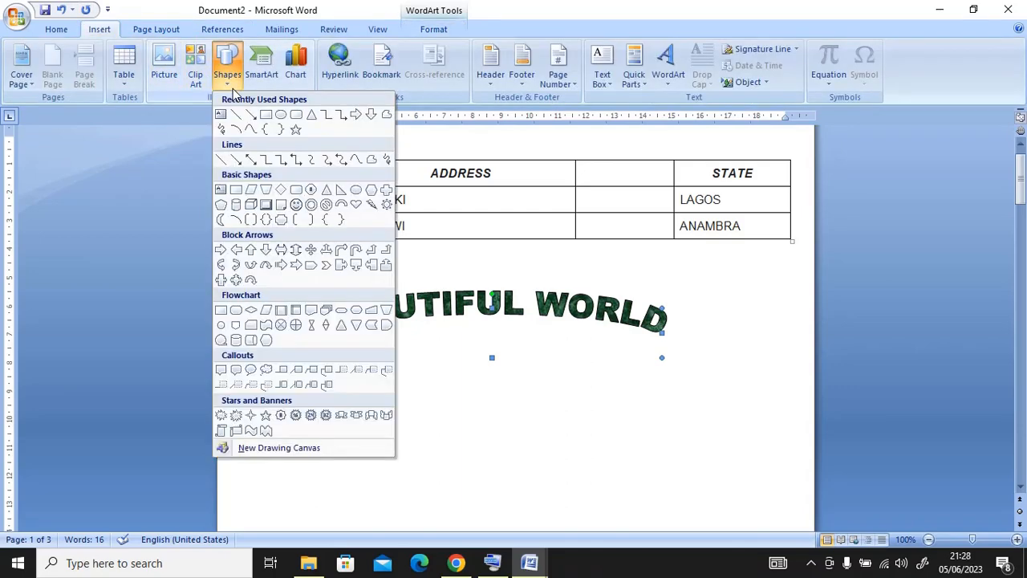
left_click(266, 115)
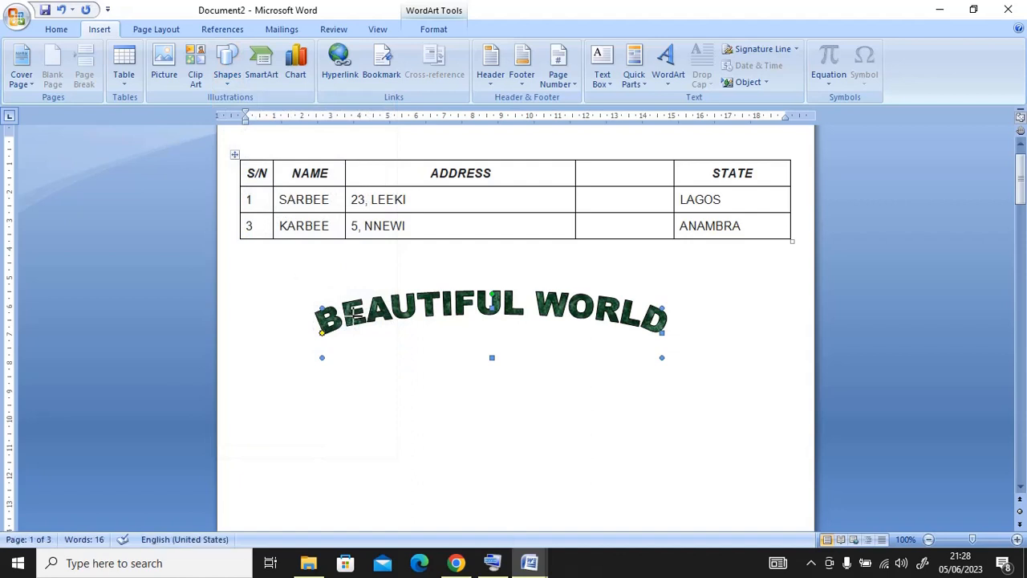
mouse_move(278, 265)
left_mouse_down()
mouse_move(739, 505)
mouse_move(734, 498)
mouse_move(761, 500)
left_mouse_up()
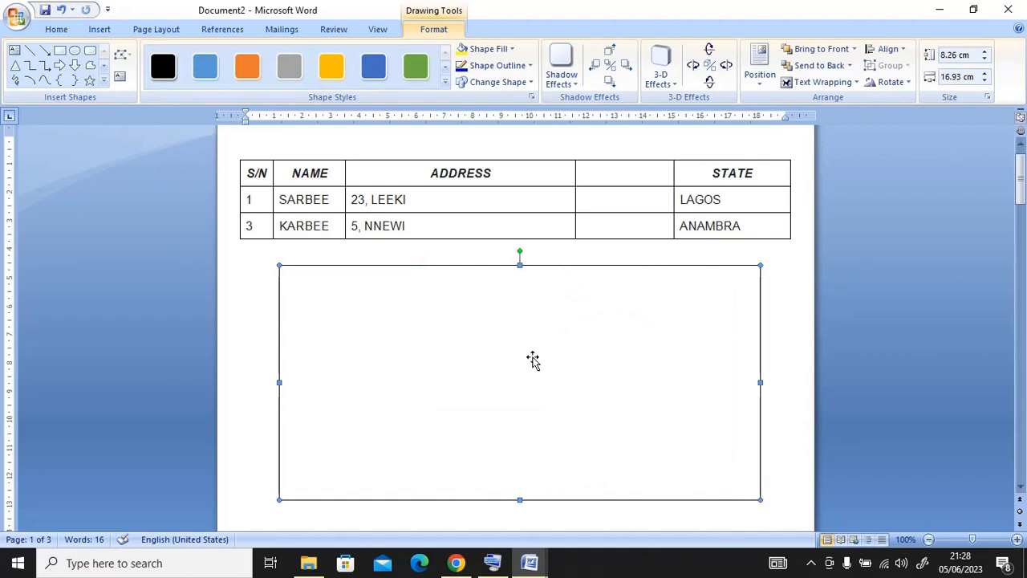
- Send the rectangle to the back, and also order it behind the text
right_click(533, 358)
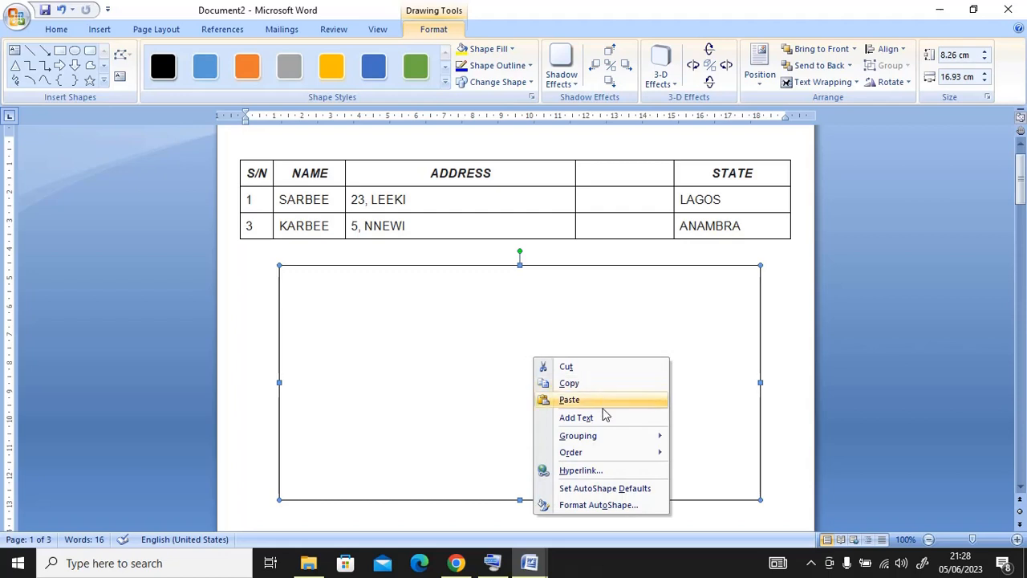
mouse_move(614, 452)
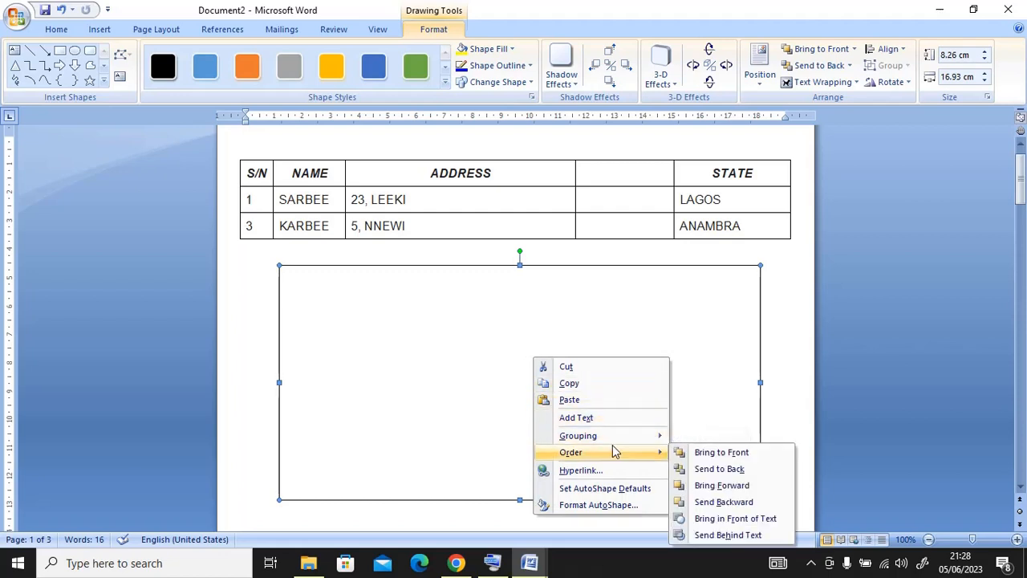
left_click(717, 471)
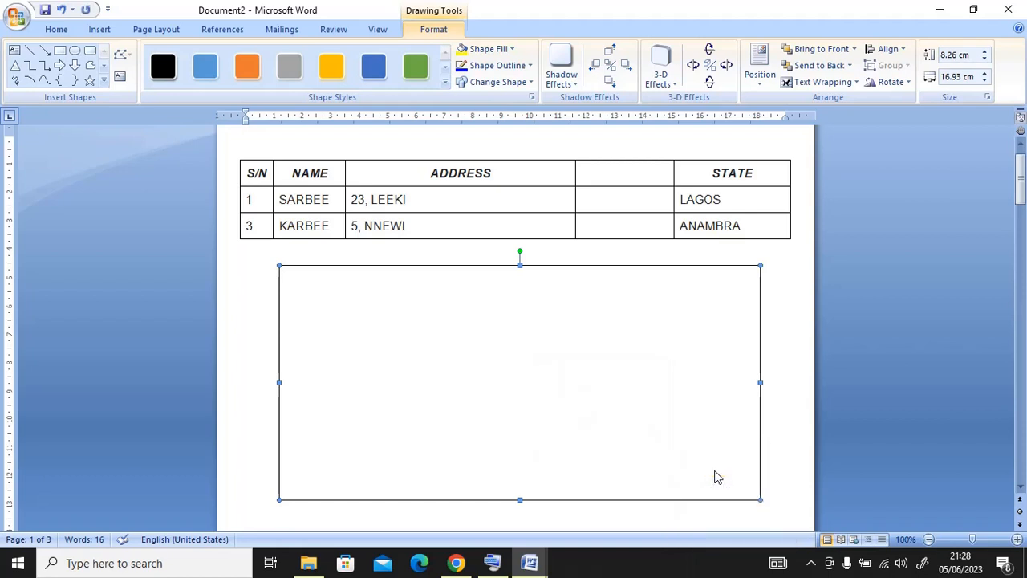
right_click(644, 417)
mouse_move(757, 358)
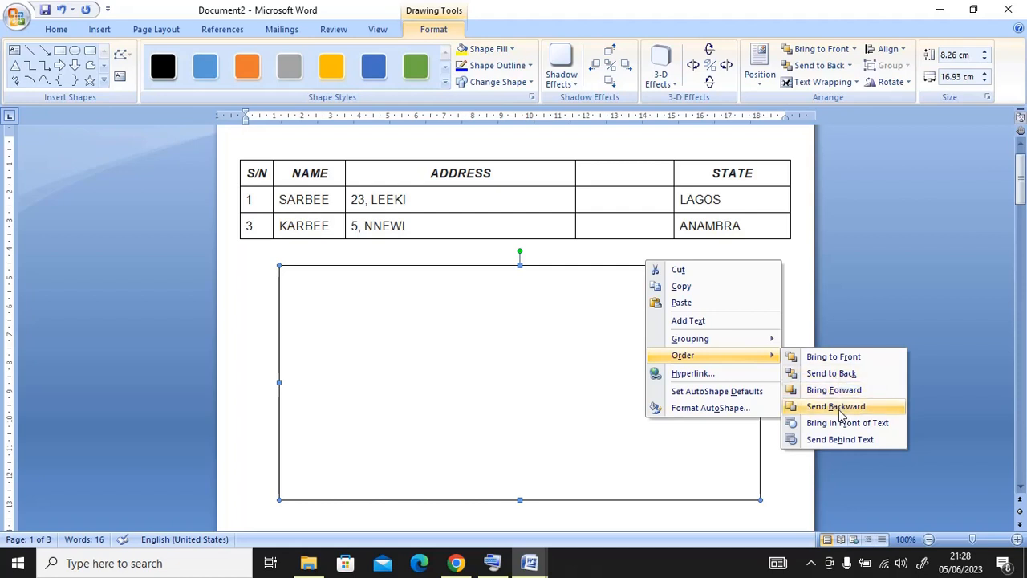
left_click(842, 440)
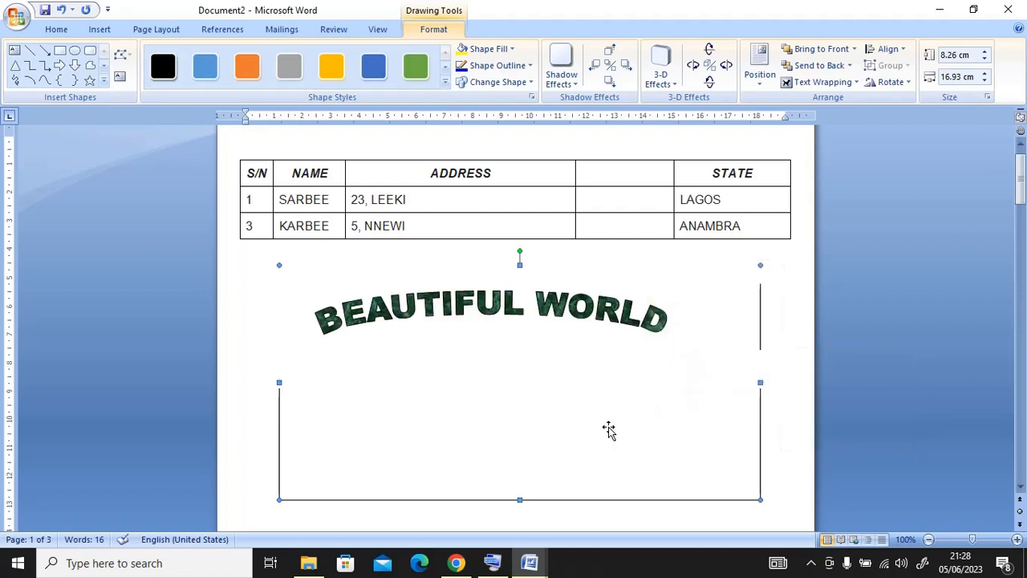
- Move the rectangle slightly lower and shift the BEAUTIFUL WORLD WordArt down towards the rectangle's middle
mouse_move(520, 399)
left_mouse_down()
mouse_move(528, 422)
mouse_move(525, 412)
left_mouse_up()
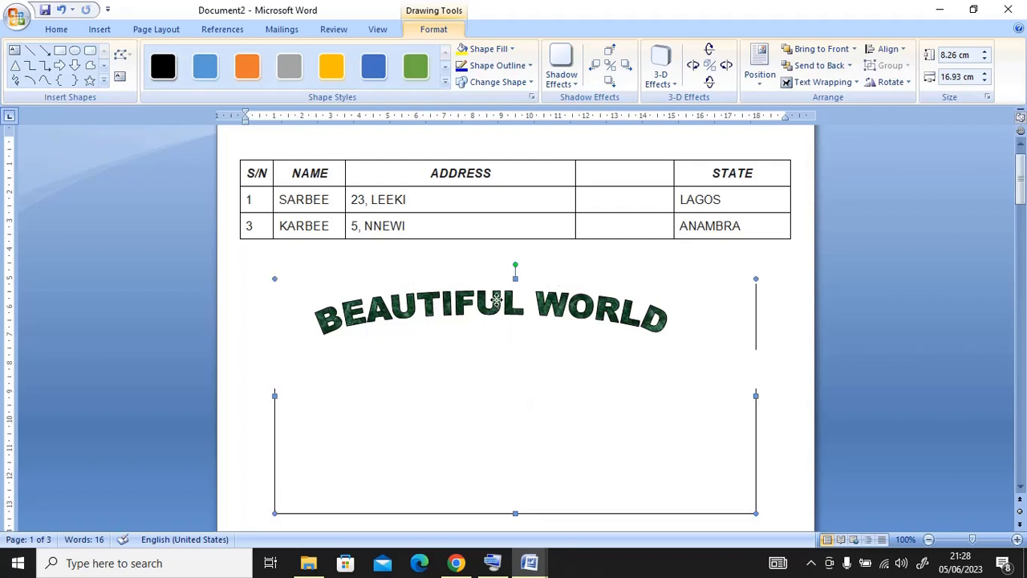
left_click(496, 301)
left_click_drag(496, 301, 503, 355)
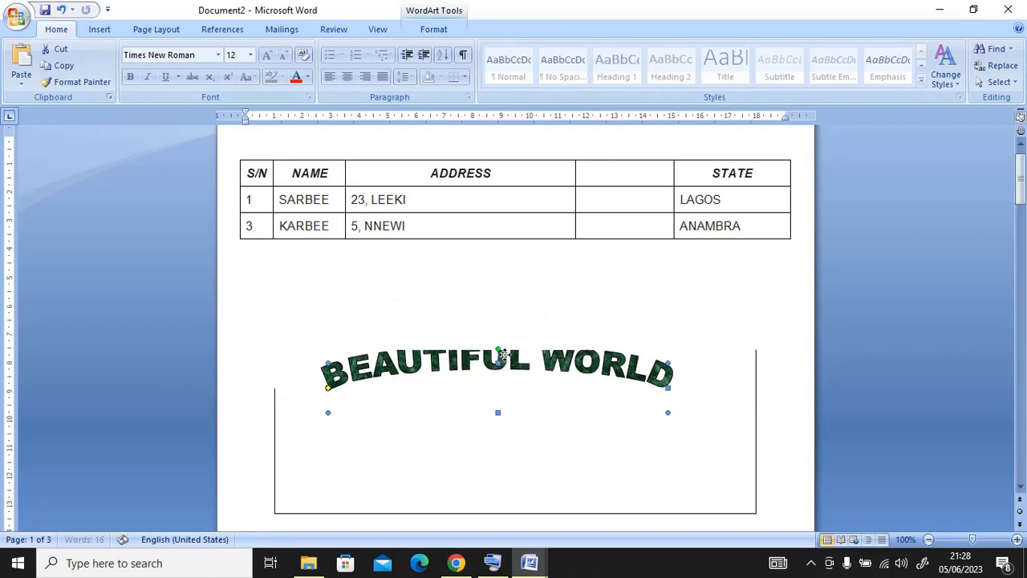
- Narrow the BEAUTIFUL WORLD WordArt from its left side, and stretch the rectangle upwards to a height of about 8.97 cm
left_click_drag(326, 413, 362, 412)
left_click(303, 399)
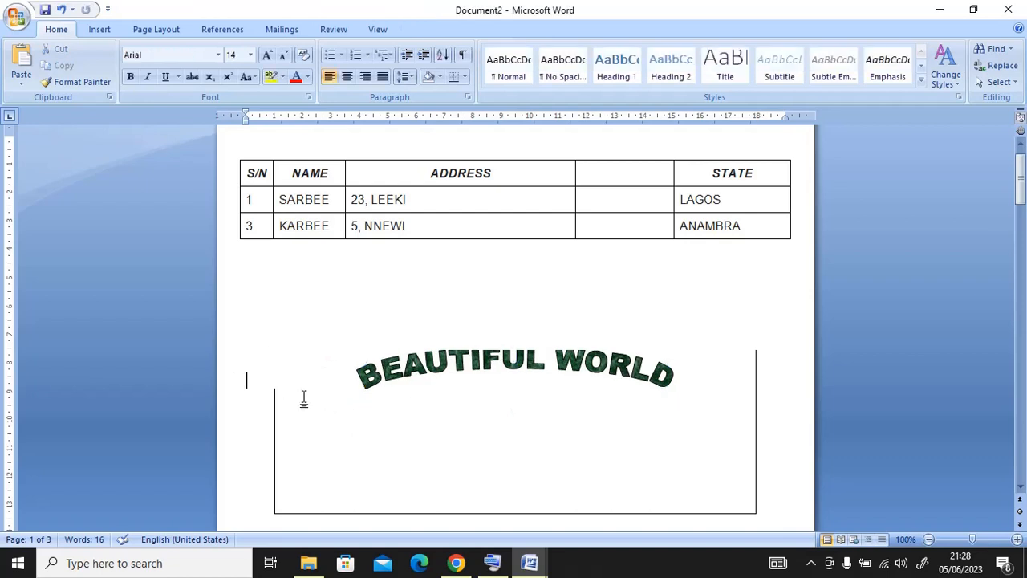
left_click(320, 491)
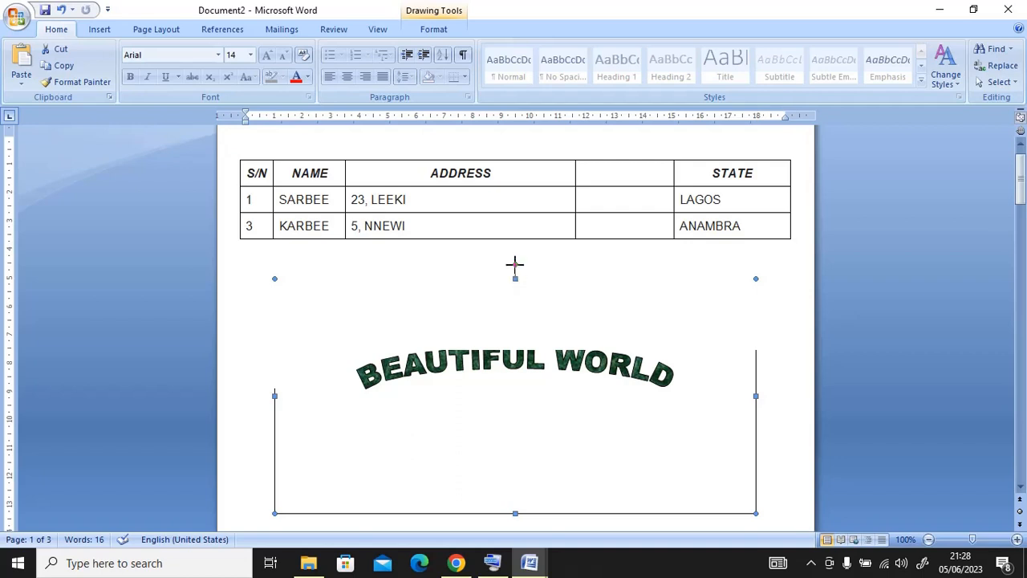
left_click_drag(516, 264, 516, 257)
- Send the rectangle around the BEAUTIFUL WORLD WordArt one level backward
right_click(488, 444)
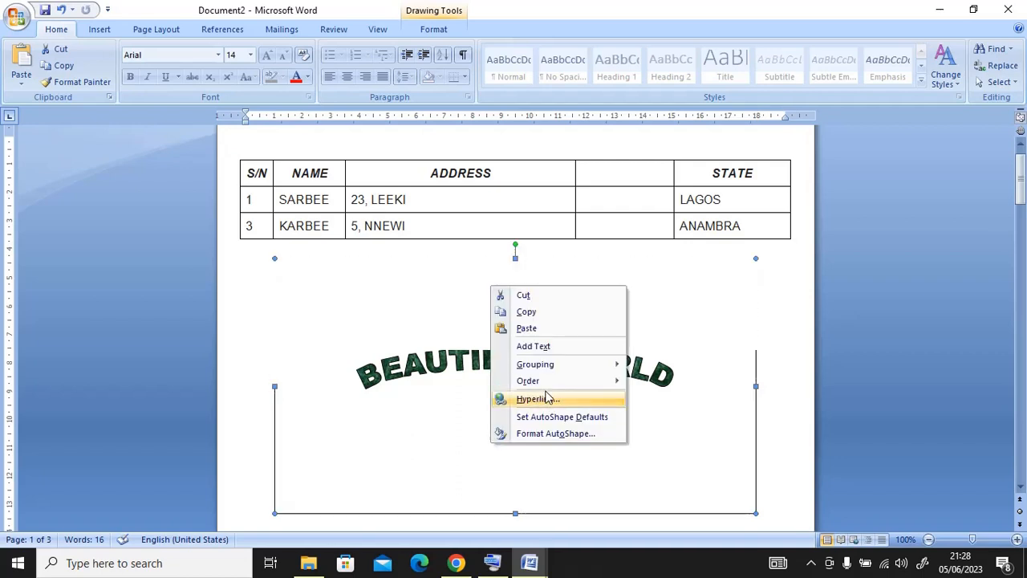
mouse_move(552, 381)
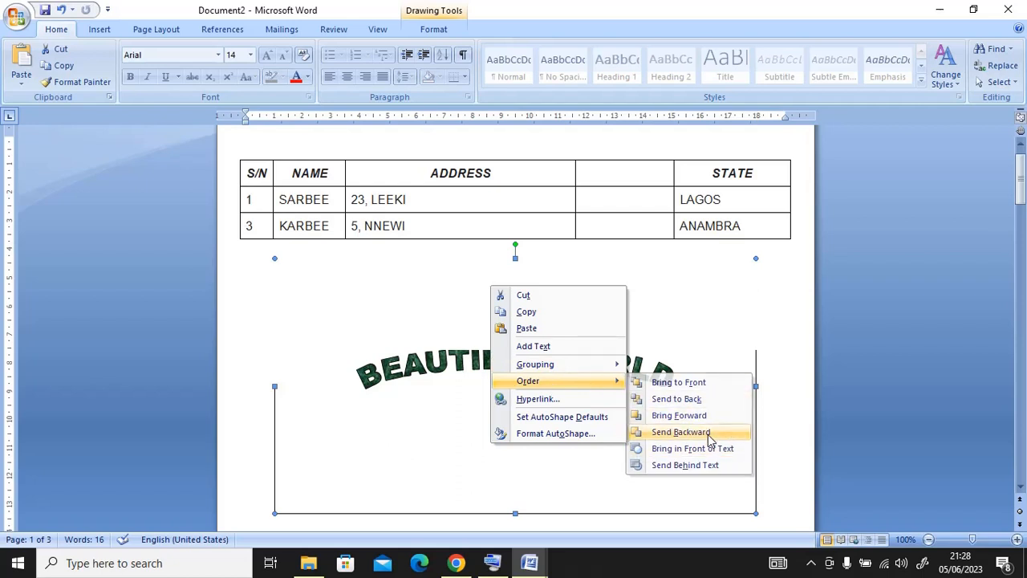
left_click(709, 434)
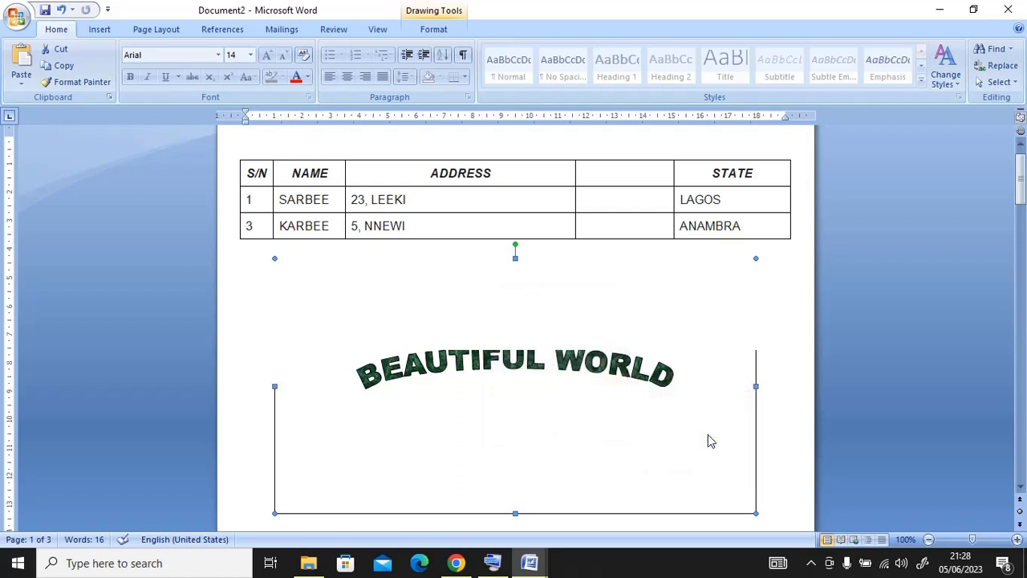
left_click(687, 206)
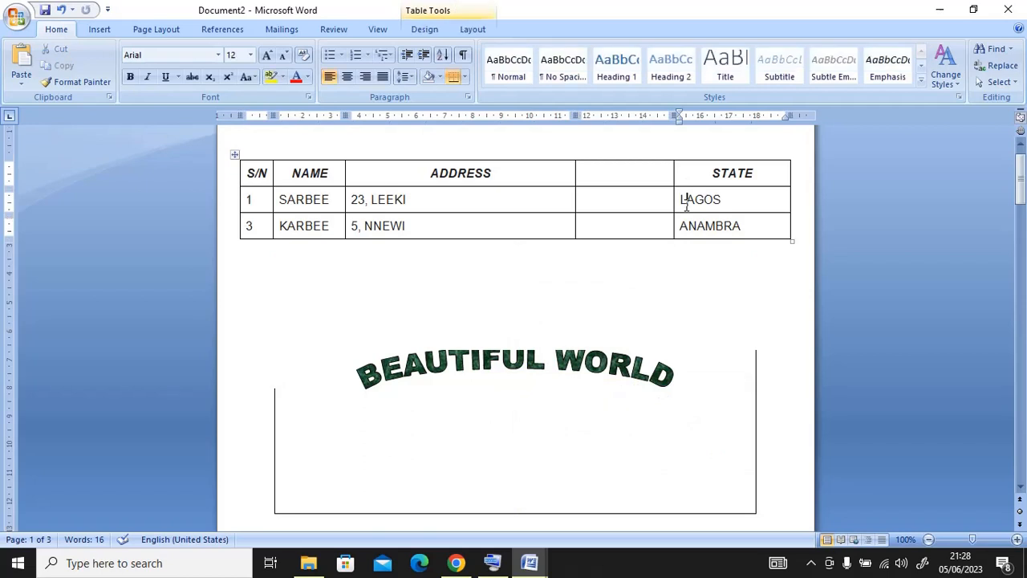
- Enlarge the rectangle slightly outwards from its upper-left corner, towards the table
left_click(667, 486)
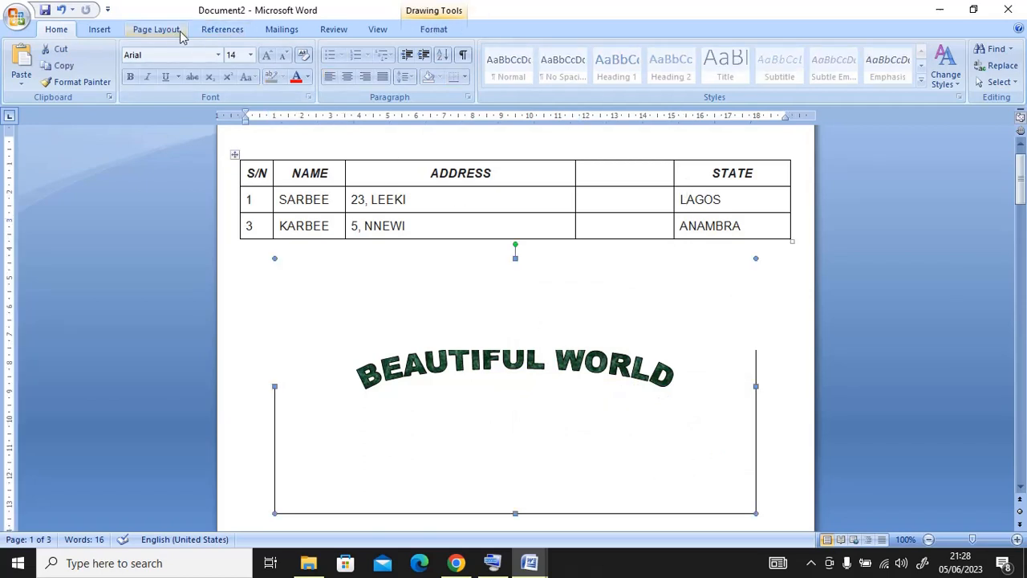
left_click(434, 32)
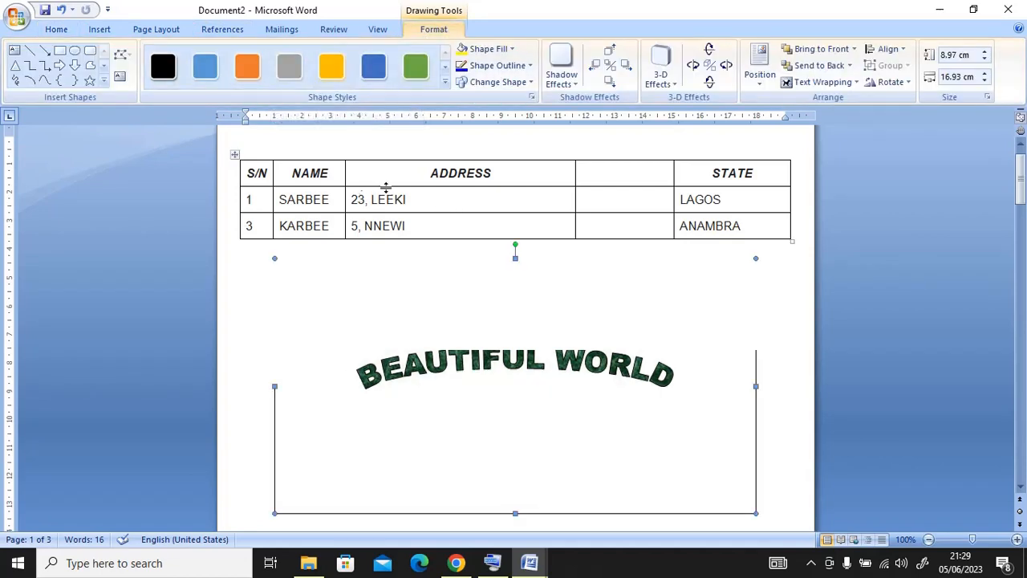
left_click(382, 228)
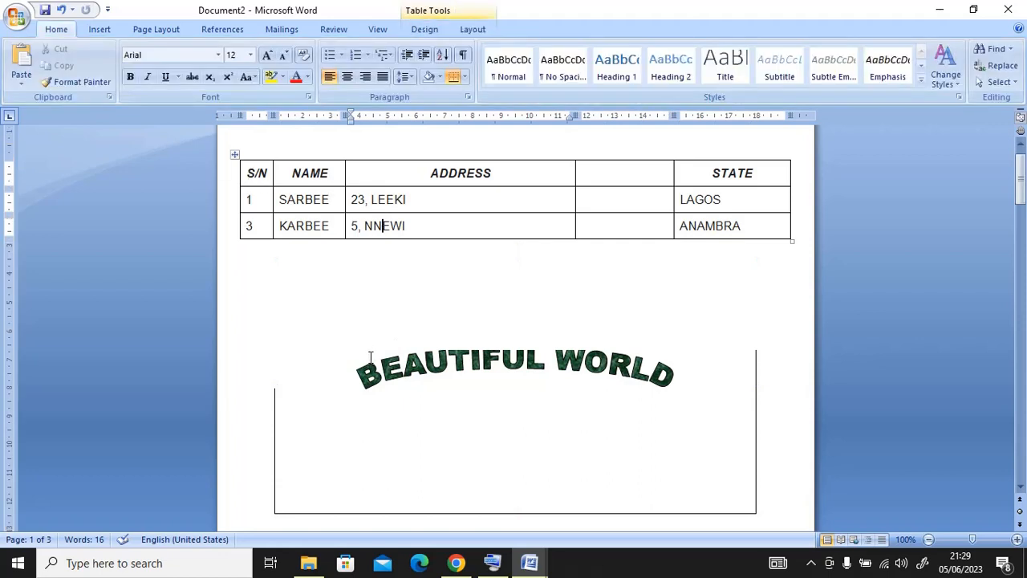
left_click(429, 454)
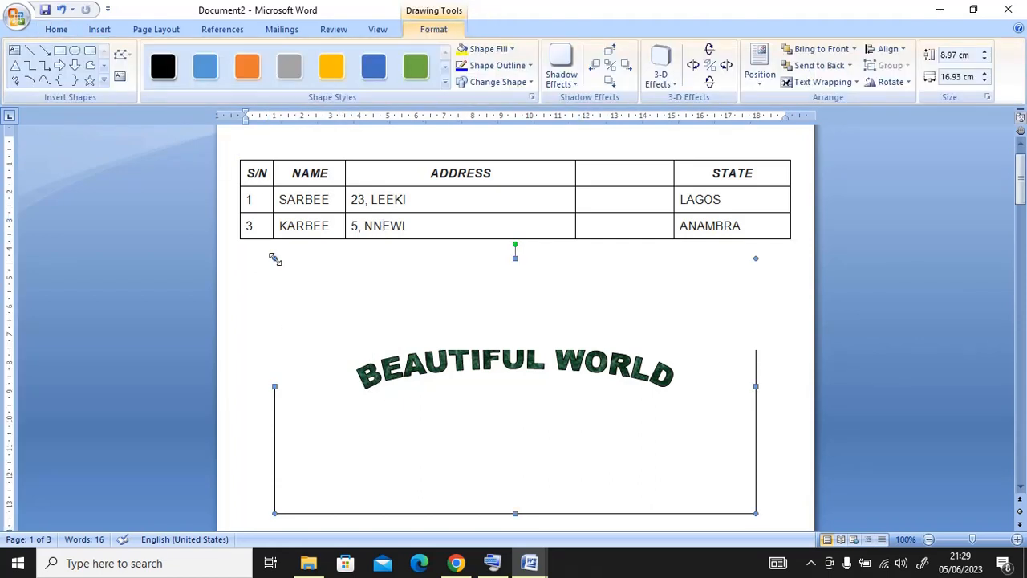
left_click_drag(267, 250, 258, 239)
left_click(371, 201)
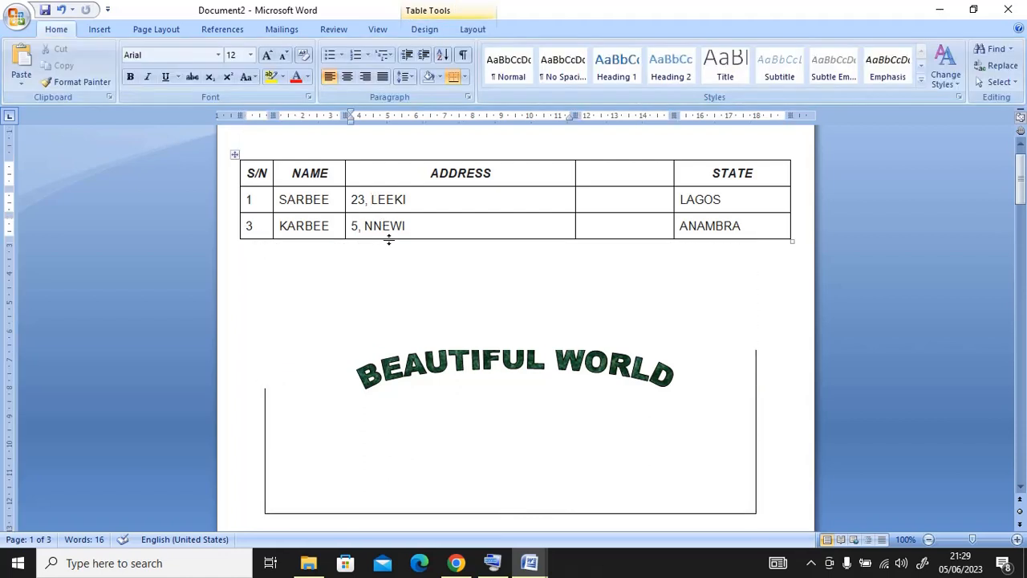
left_click(391, 240)
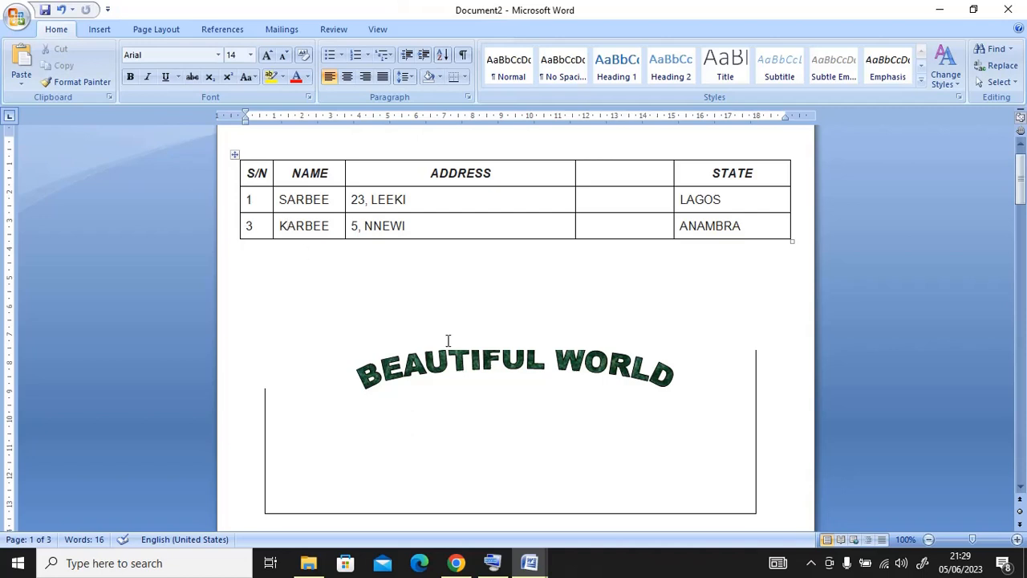
- Remove the BEAUTIFUL WORLD WordArt and the rectangle below the table
left_click(500, 428)
left_click(491, 360)
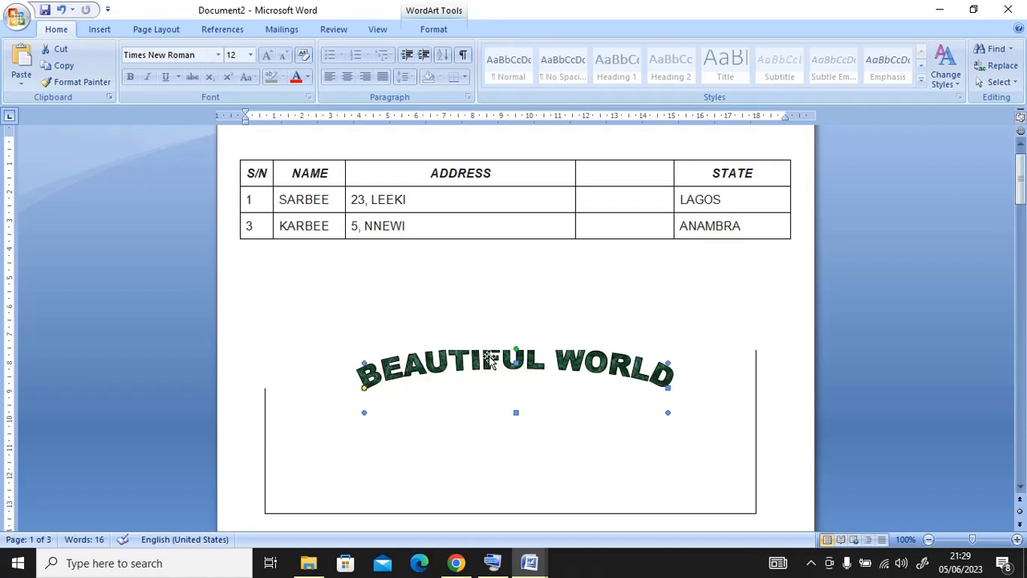
key("Delete")
left_click(471, 463)
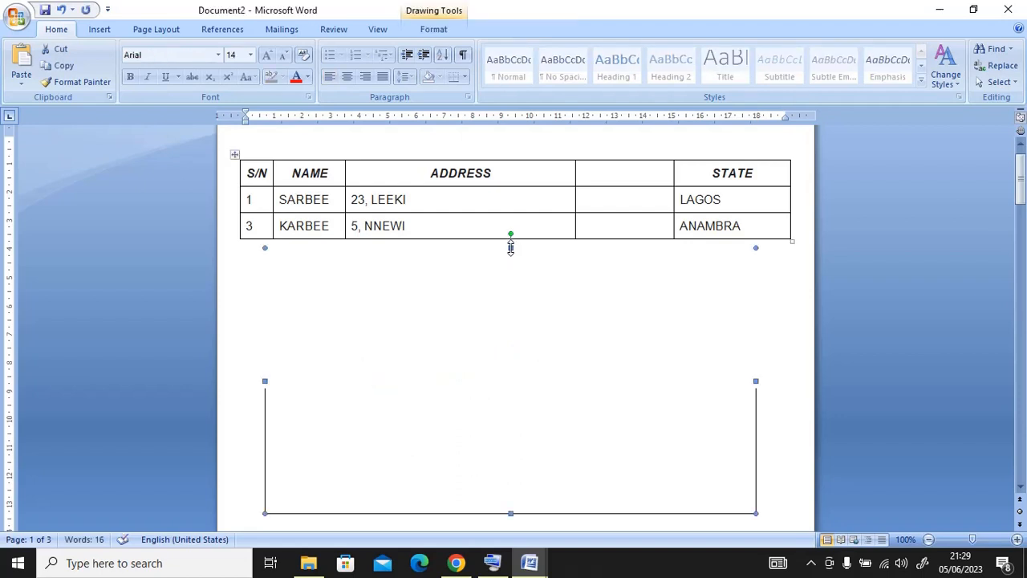
left_click_drag(510, 246, 510, 287)
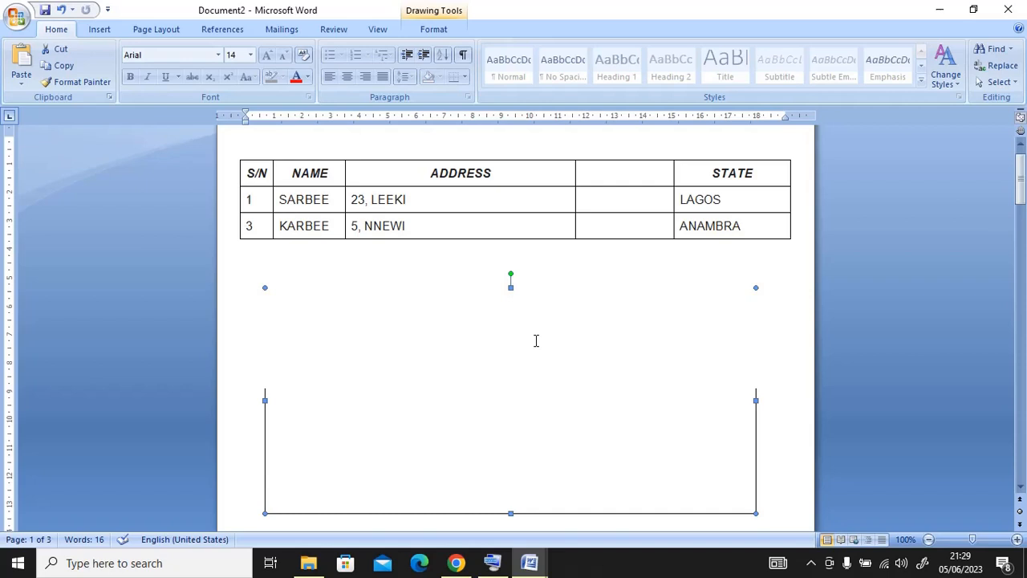
key("Delete")
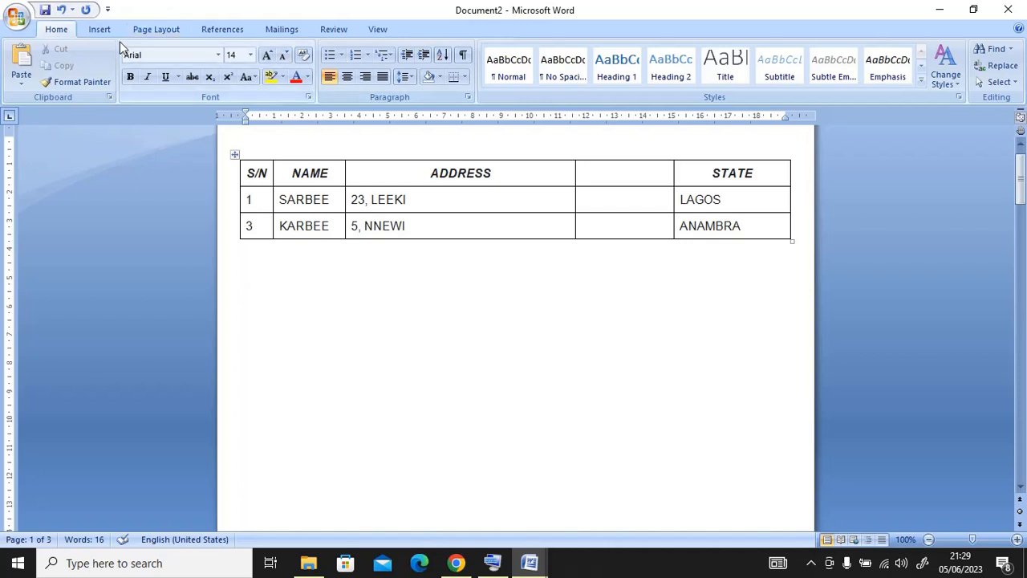
- Draw a new rectangle below the table and enlarge it to about 8.55 cm high by 17.2 cm wide
left_click(99, 31)
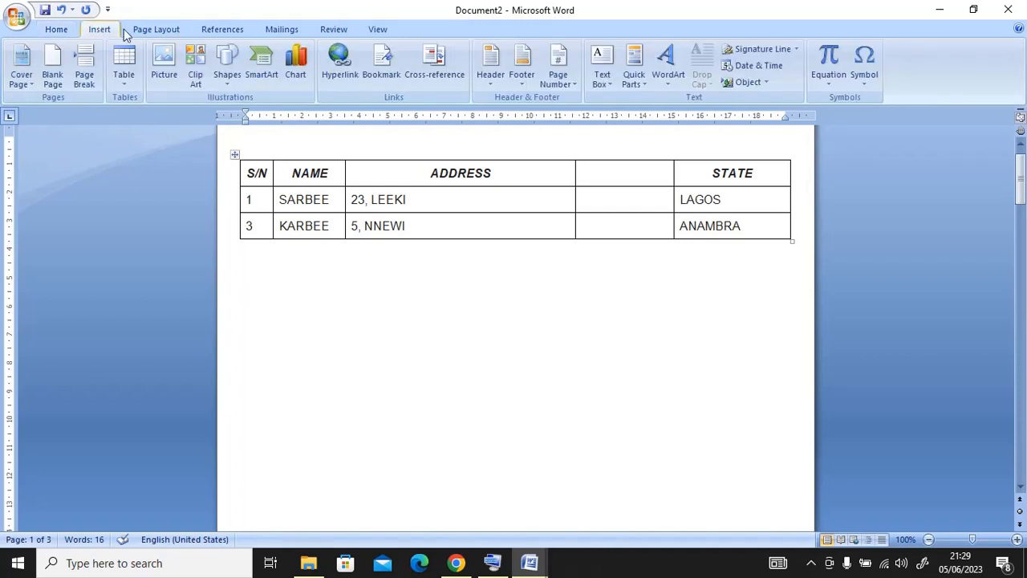
left_click(231, 88)
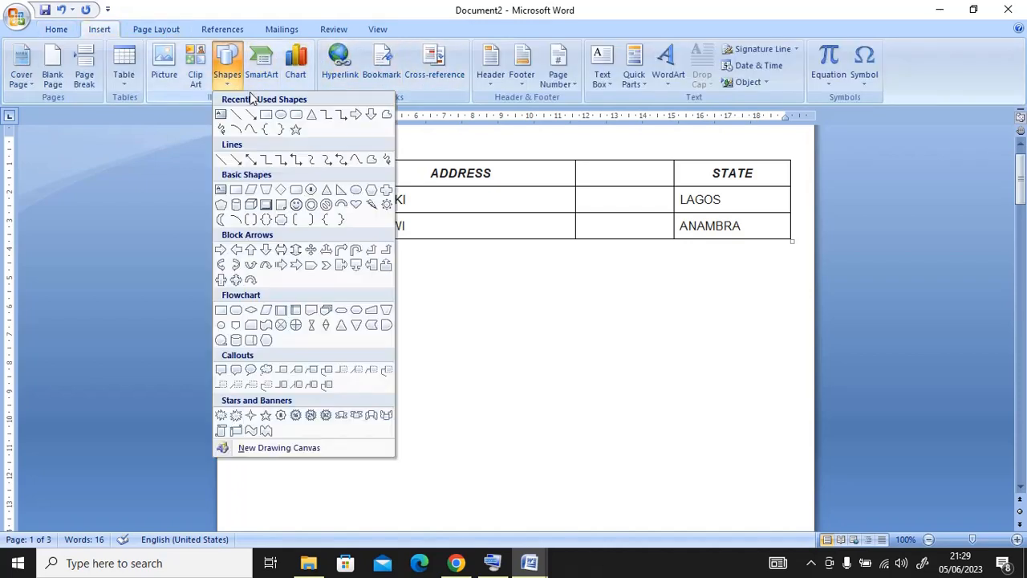
left_click(265, 117)
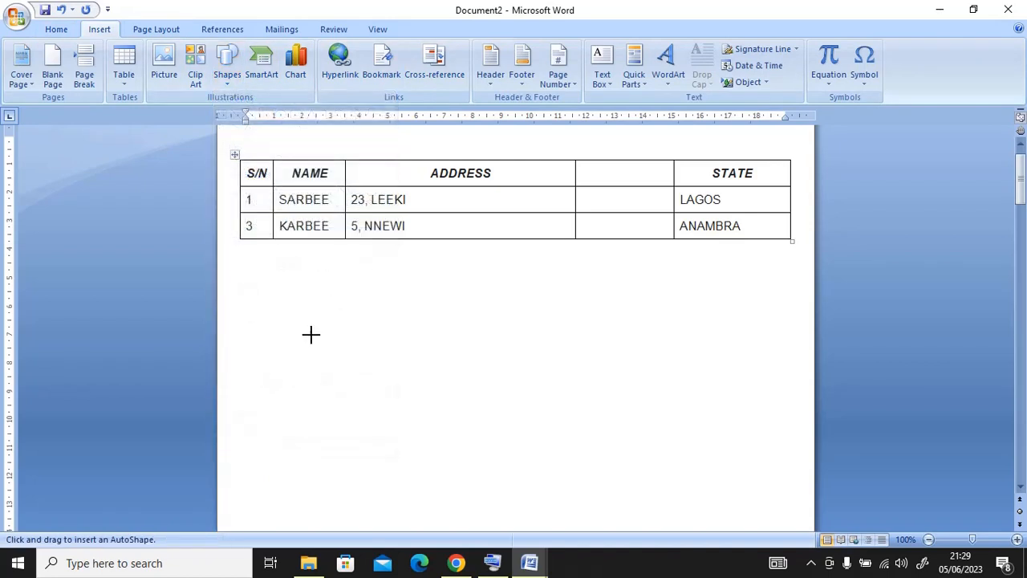
mouse_move(319, 310)
left_mouse_down()
mouse_move(546, 447)
mouse_move(706, 511)
left_mouse_up()
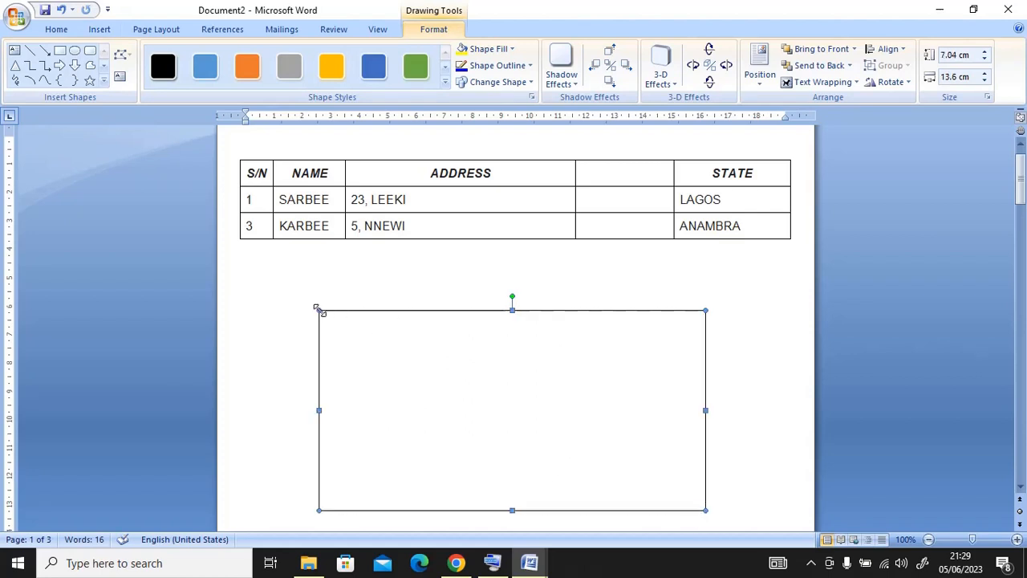
left_click_drag(319, 310, 278, 275)
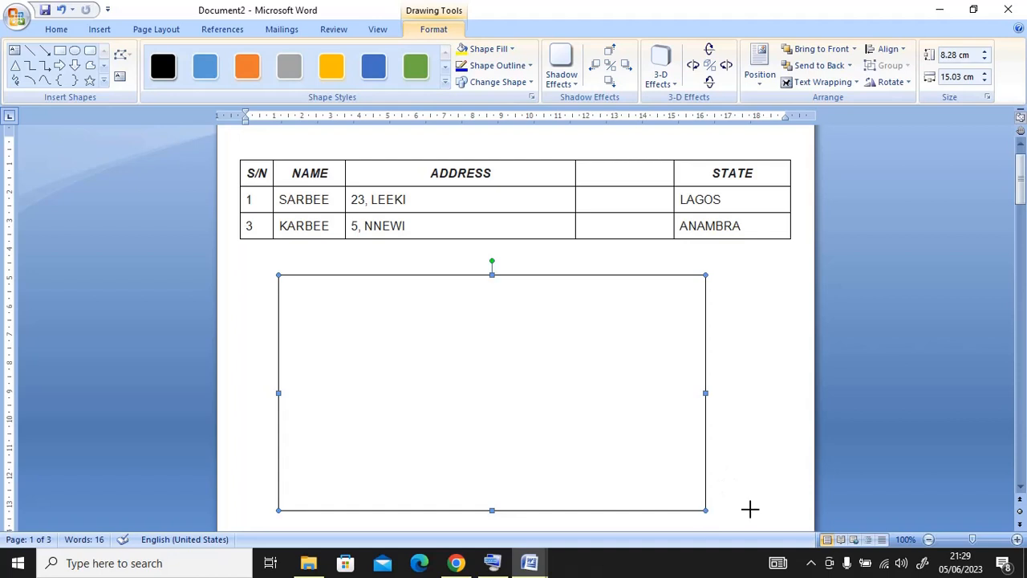
left_click_drag(749, 509, 768, 517)
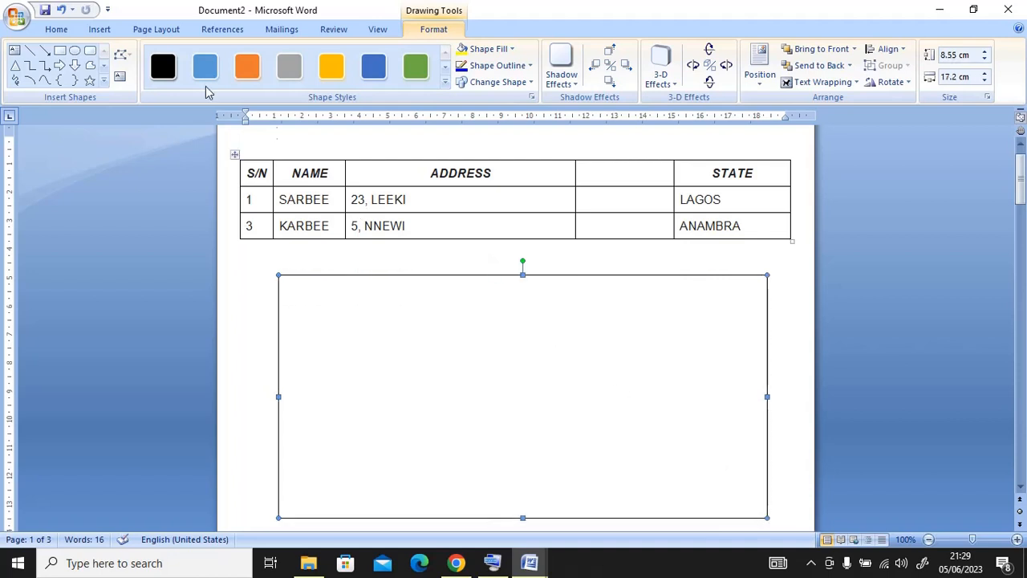
- Apply the blue diagonal-gradient shape style to the rectangle, and put the BEAUTIFUL WORLD WordArt back beneath it
left_click(446, 83)
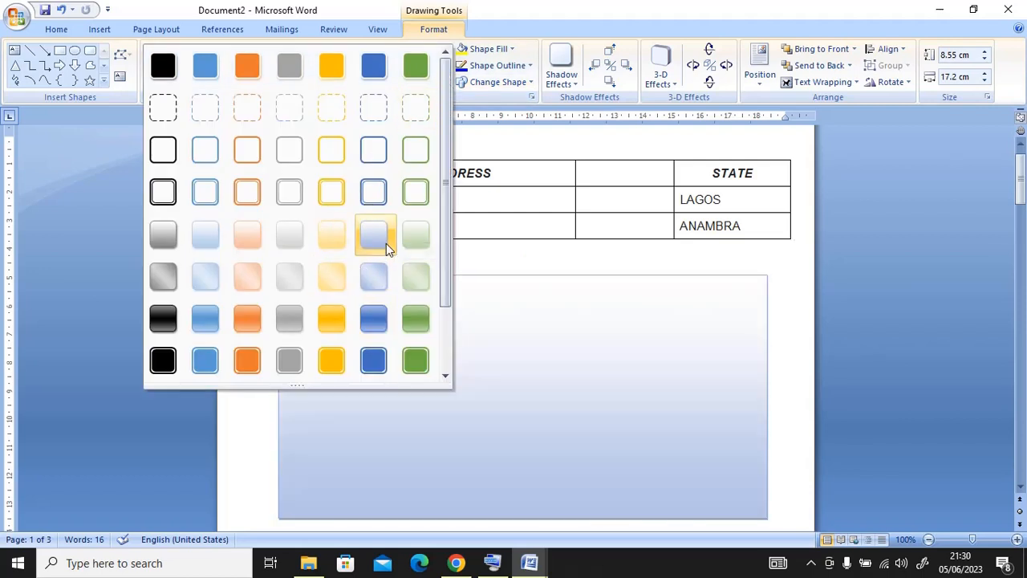
left_click(363, 281)
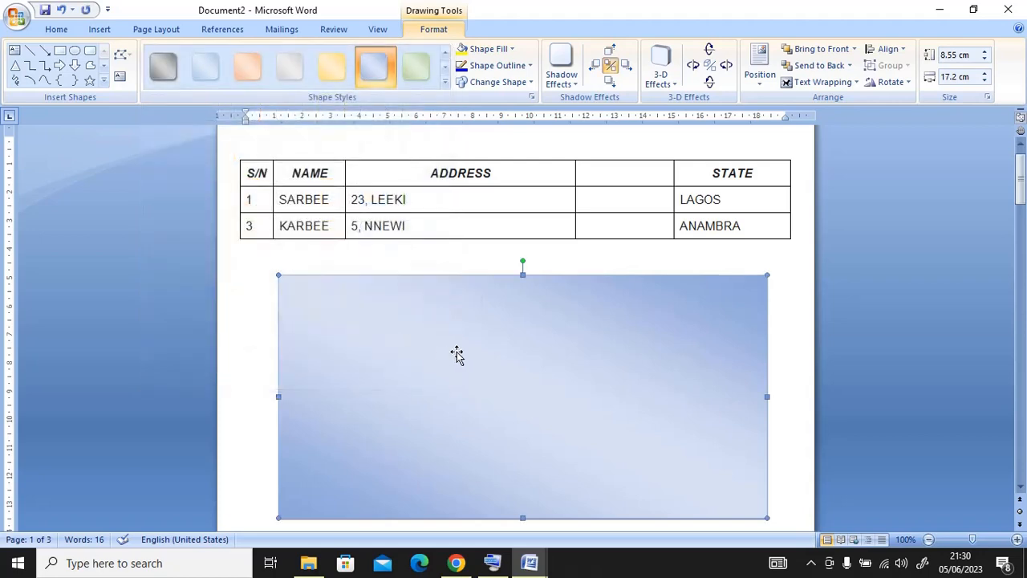
key("Tab")
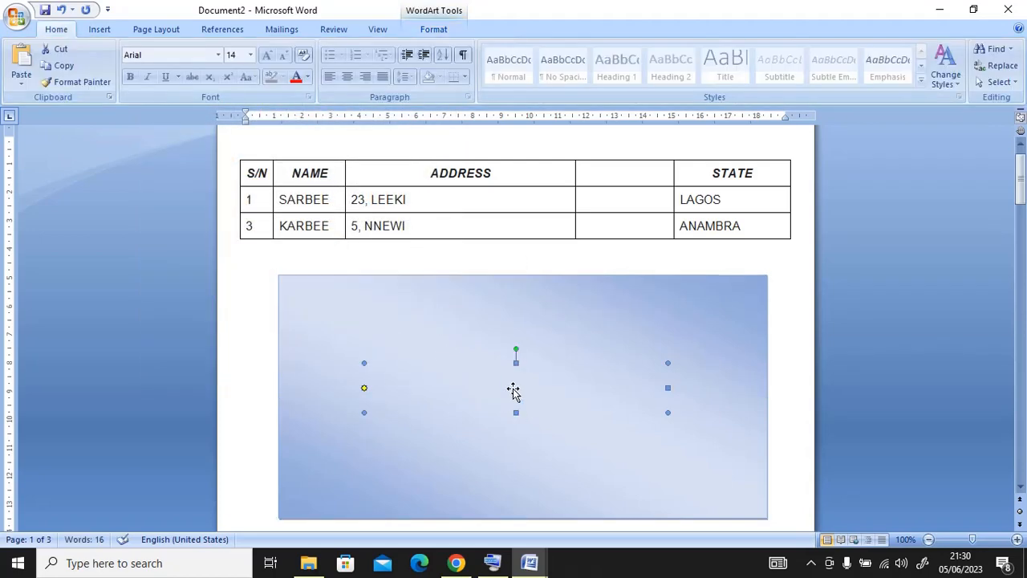
- Send the blue gradient rectangle one level backward
right_click(509, 381)
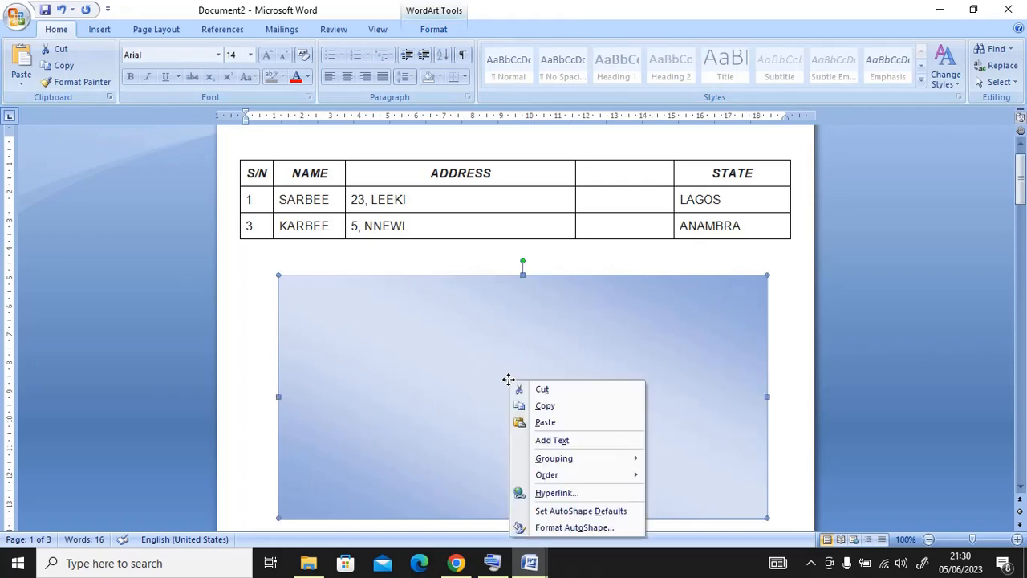
left_click(424, 359)
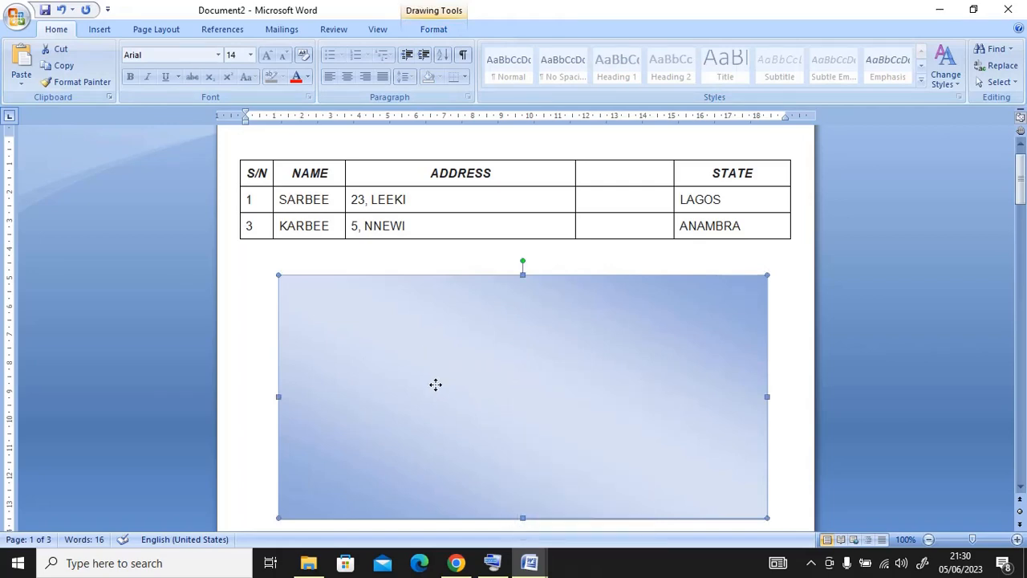
right_click(436, 384)
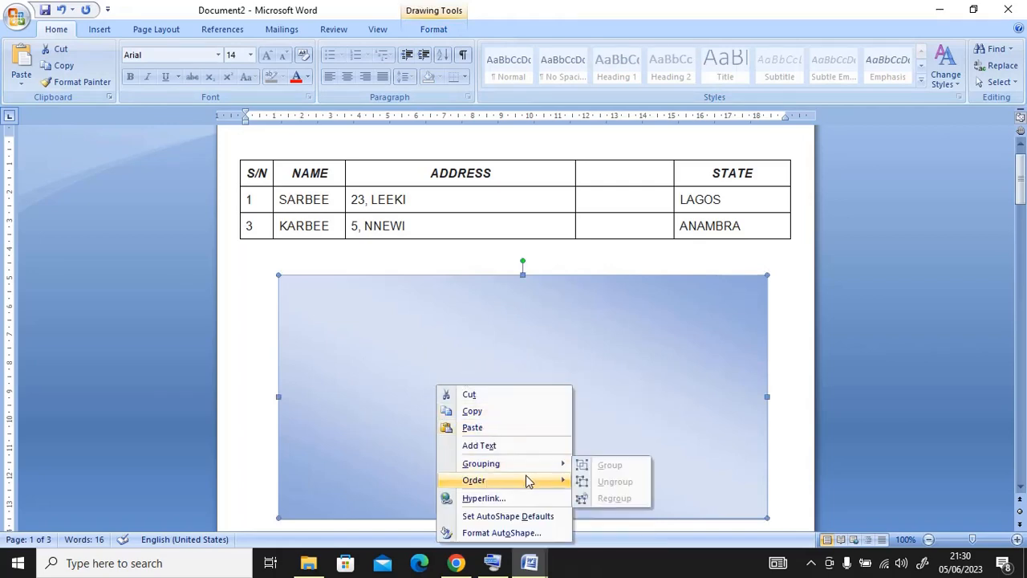
mouse_move(528, 480)
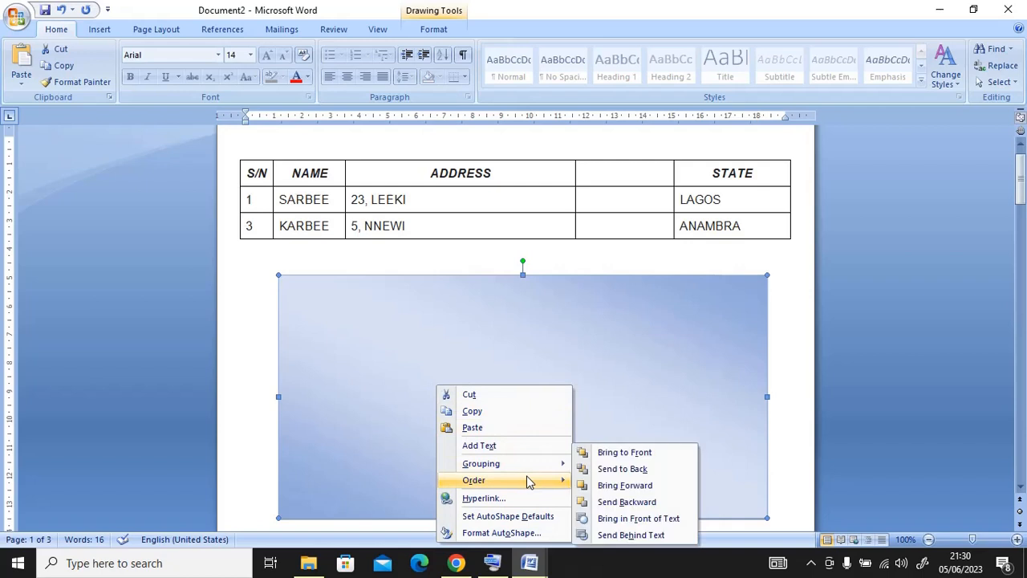
left_click(620, 503)
- Order the blue gradient rectangle behind the text and move it slightly up
right_click(558, 432)
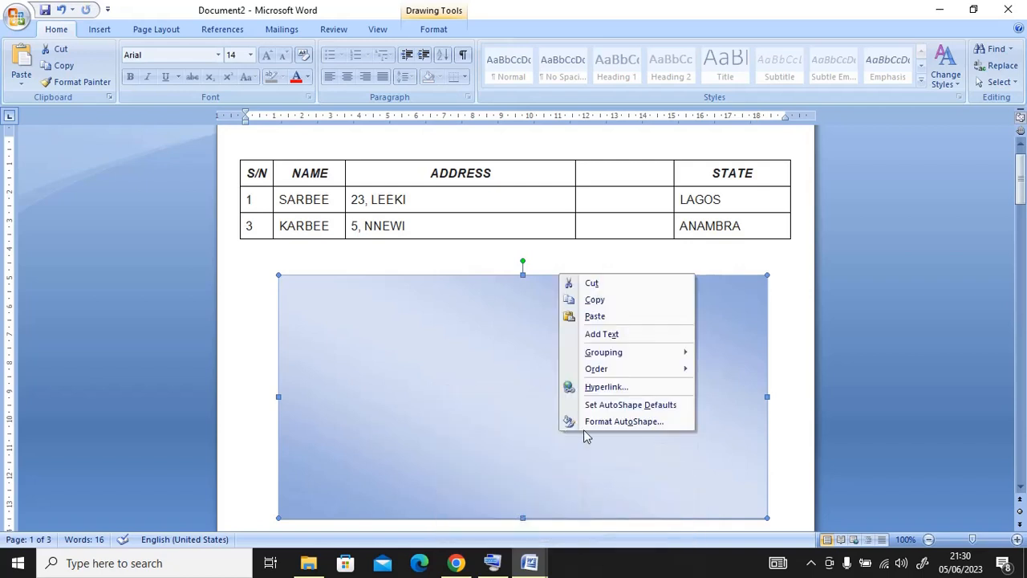
mouse_move(611, 368)
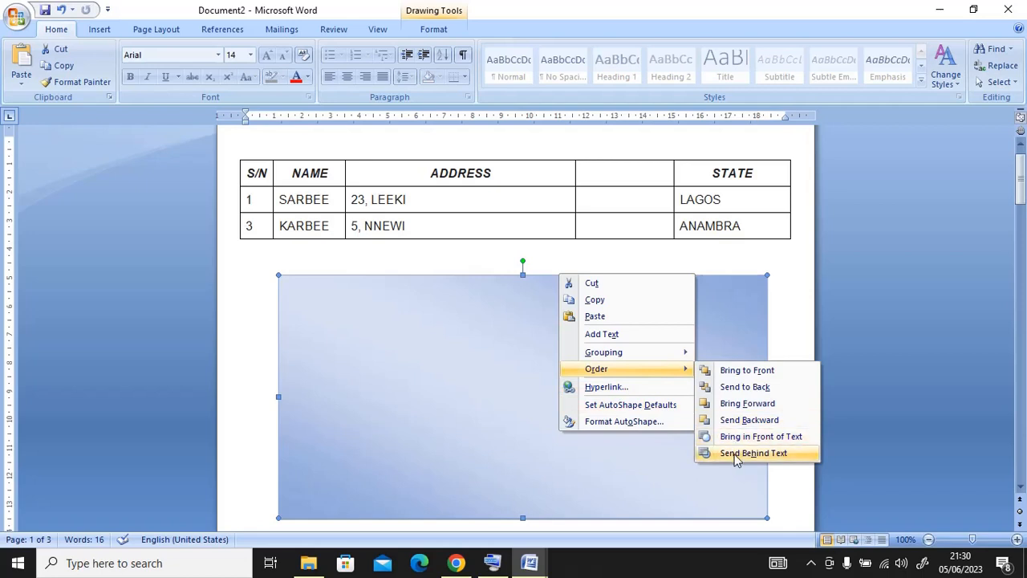
left_click(736, 454)
mouse_move(598, 426)
left_mouse_down()
mouse_move(593, 385)
mouse_move(594, 412)
left_mouse_up()
- Delete the BEAUTIFUL WORLD WordArt, and undo that deletion, the rectangle's move and its ordering behind the text
left_click(543, 368)
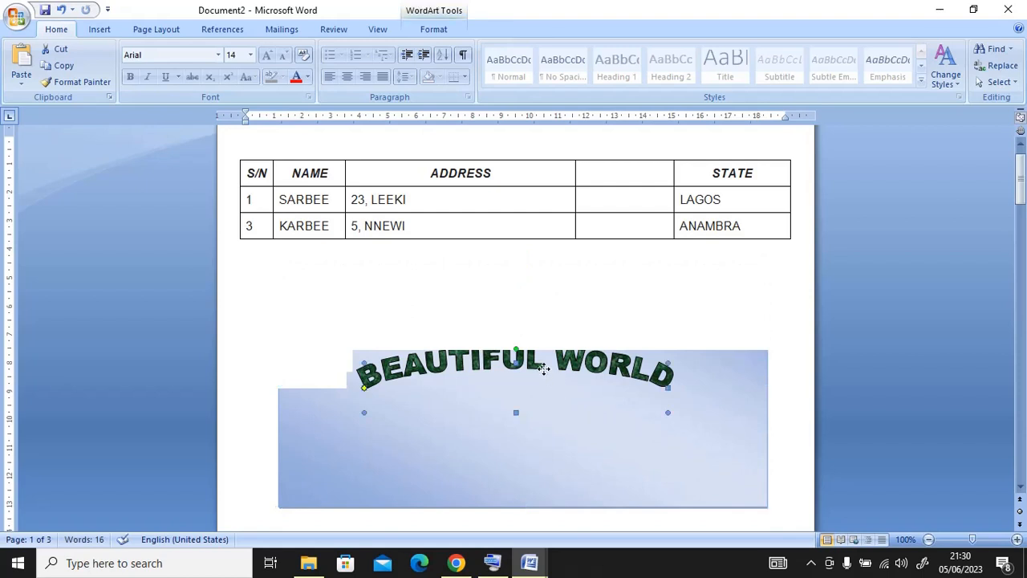
key("Delete")
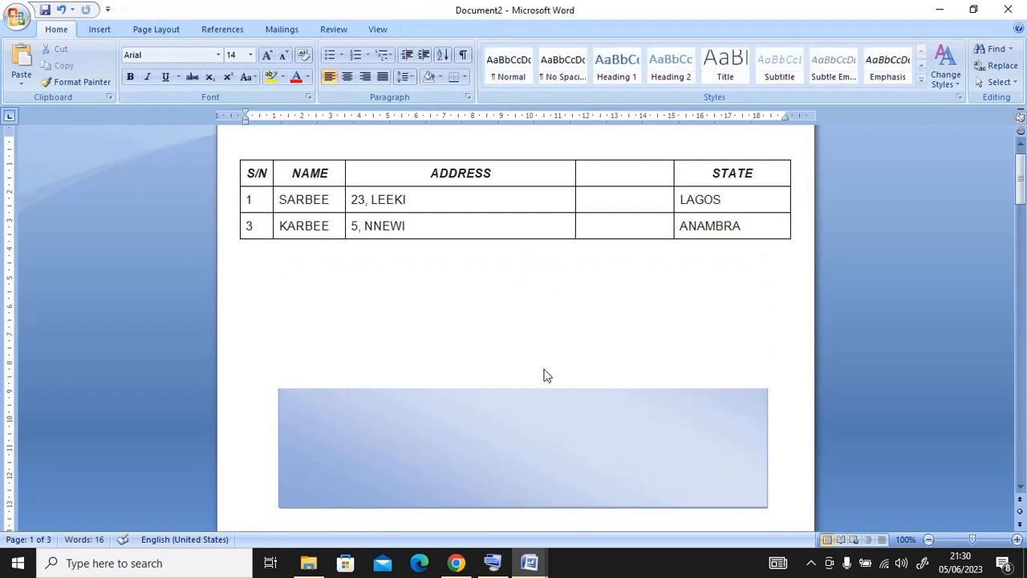
key("ctrl+z")
key("ctrl+z")
key("ctrl+z")
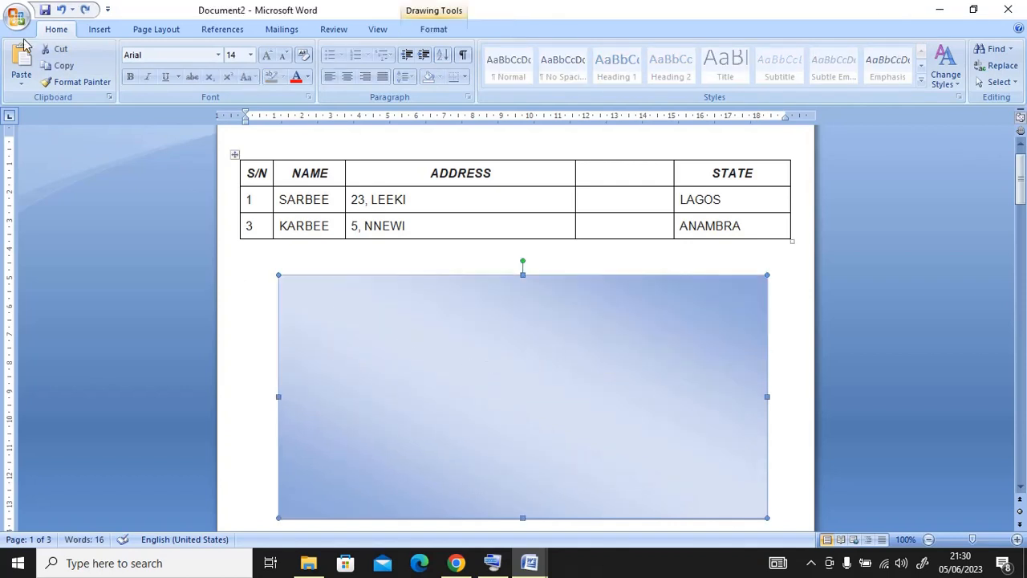
- Insert a WordArt reading "GOAL..." in the black upward-slanting style, with Arial Black at size 36
left_click(99, 31)
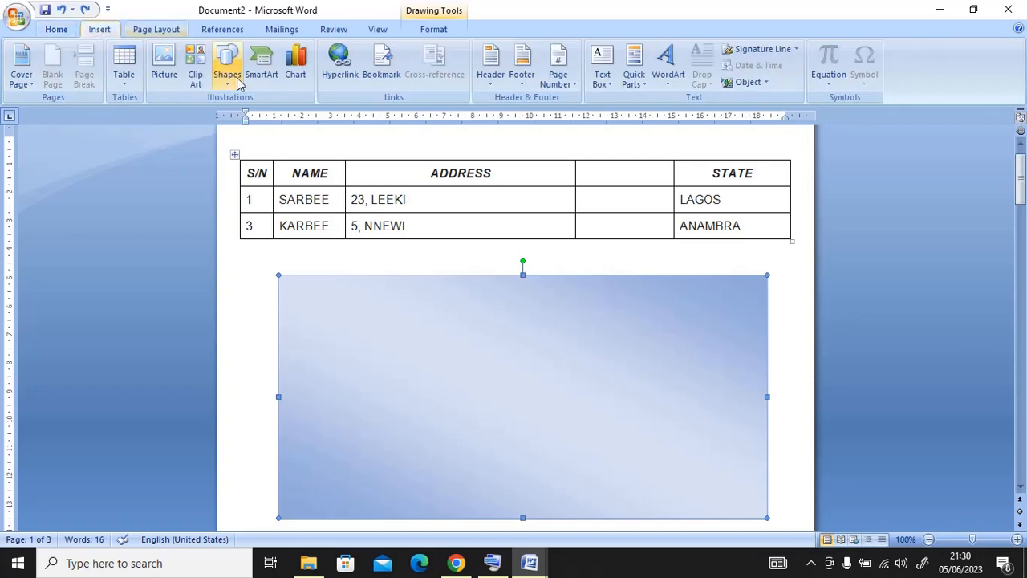
left_click(667, 69)
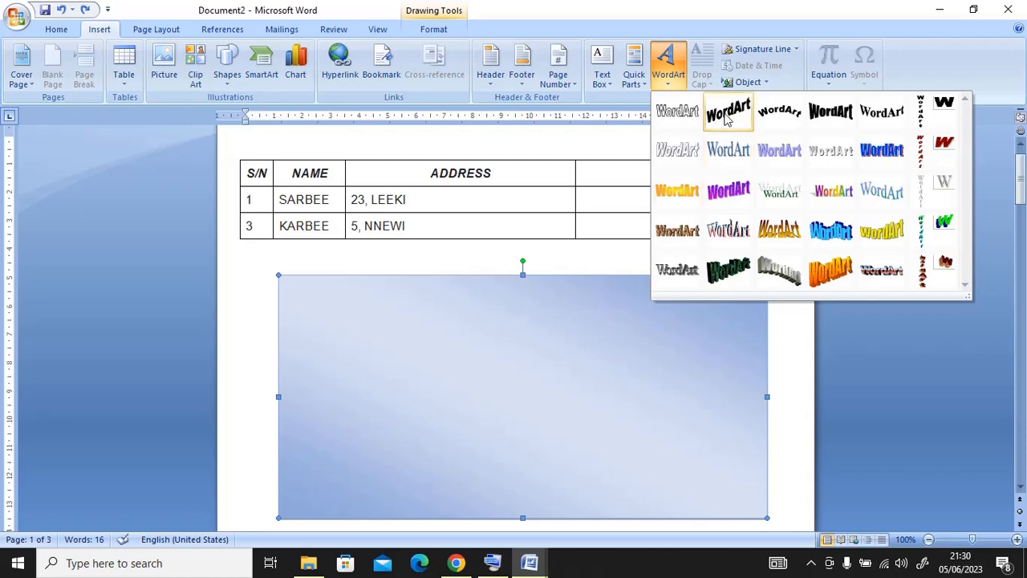
left_click(728, 150)
type("G")
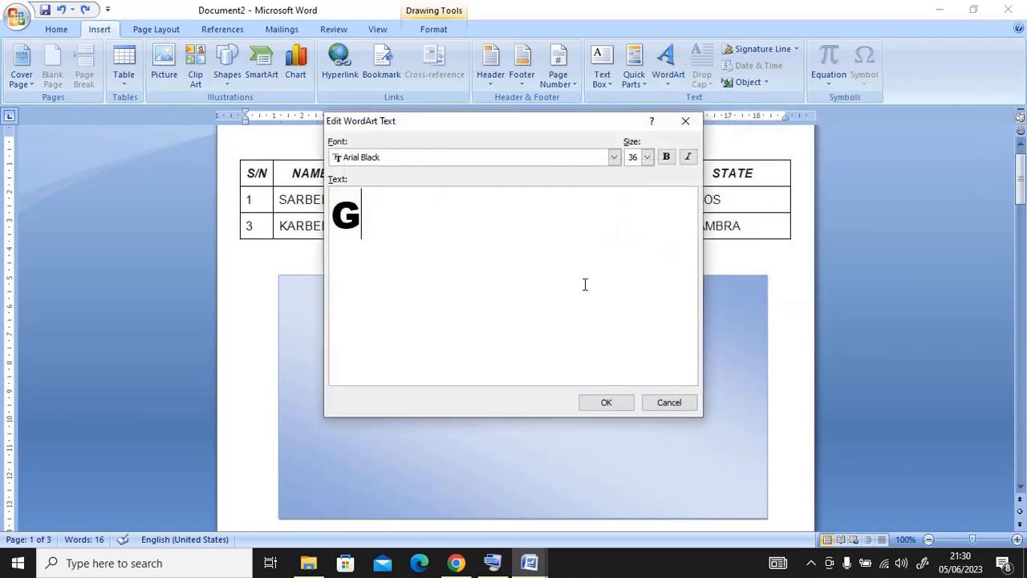
type("OAL")
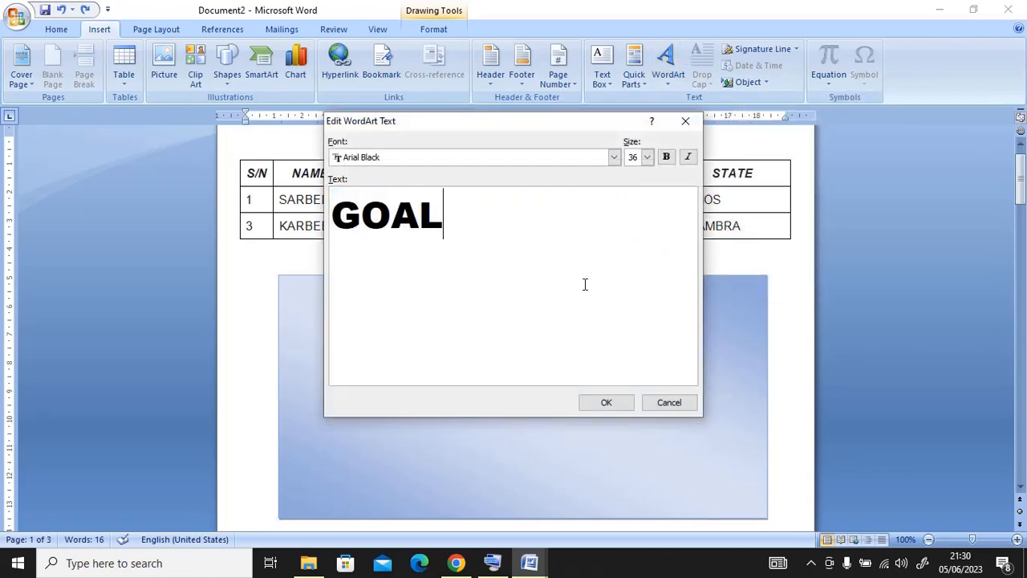
type("...")
left_click(603, 414)
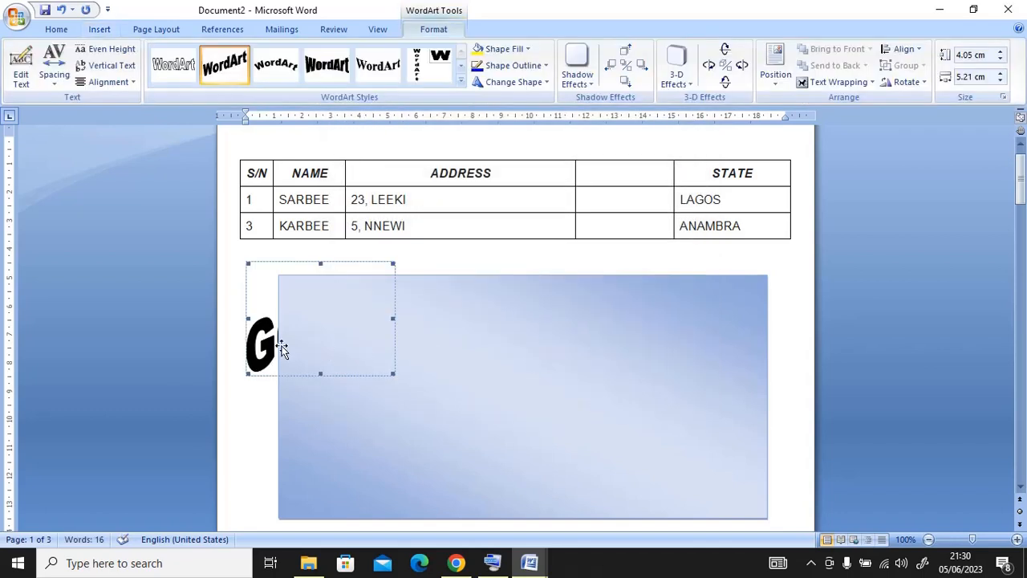
- Set the text wrapping of the GOAL... WordArt to In Front of Text
right_click(274, 348)
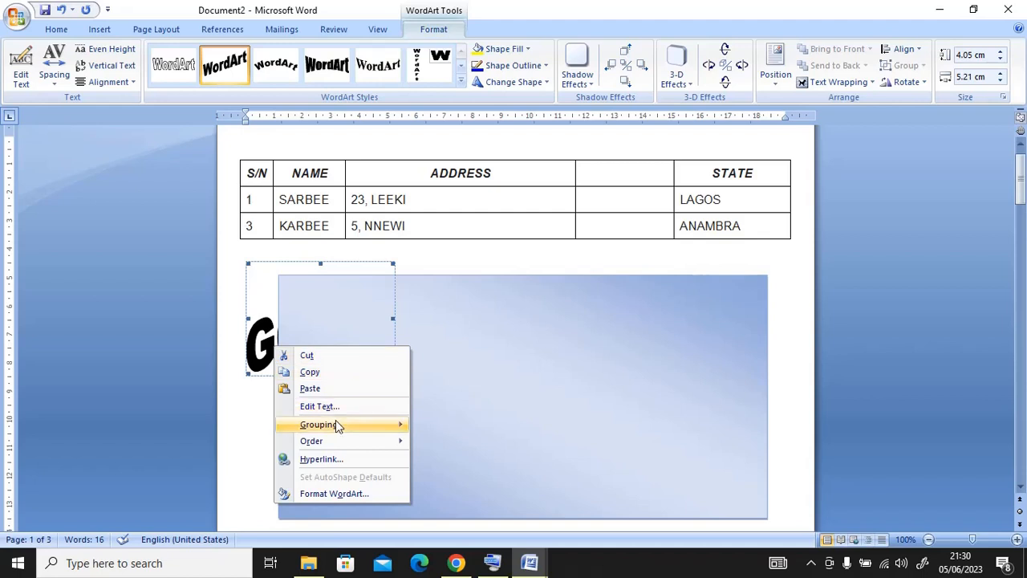
mouse_move(338, 424)
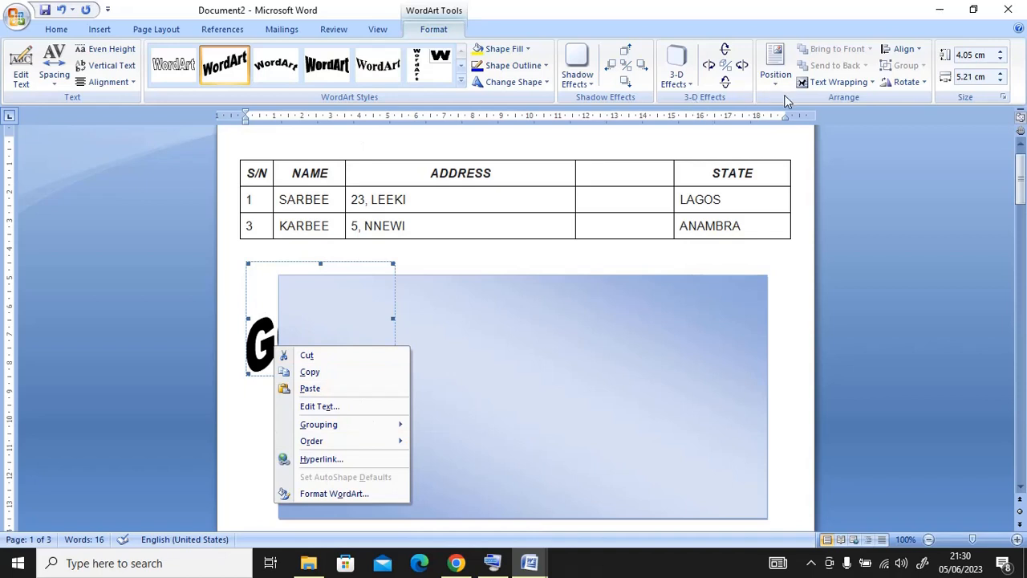
left_click(827, 83)
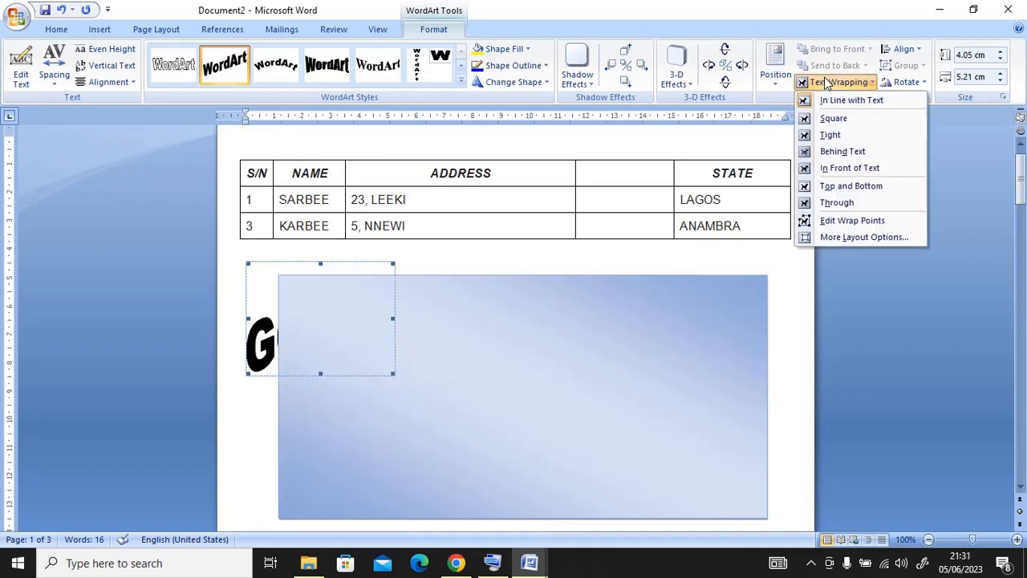
left_click(847, 169)
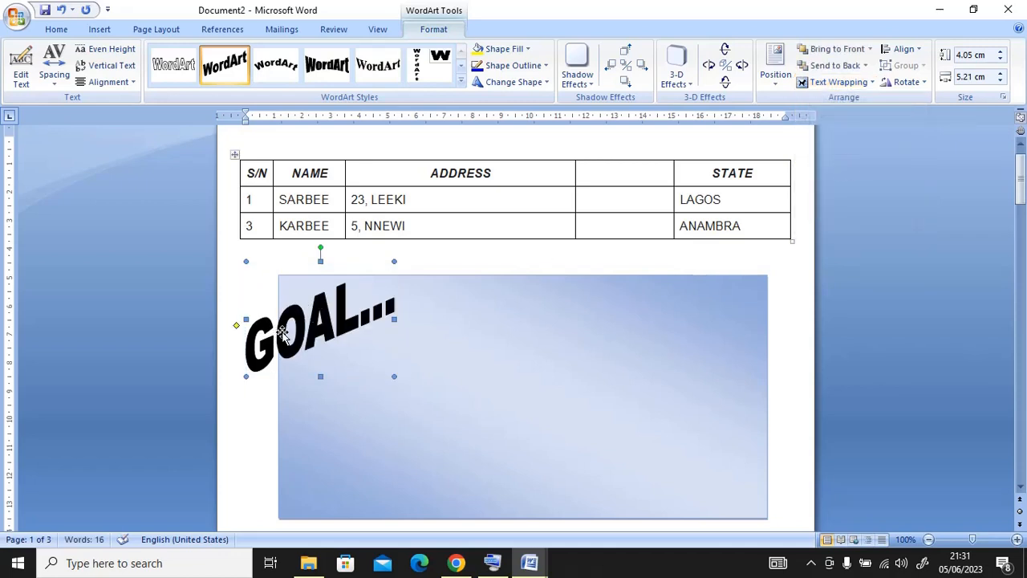
- Move the GOAL... WordArt onto the upper middle of the blue gradient rectangle and rotate it clockwise until its text runs nearly level
left_click_drag(377, 355, 468, 379)
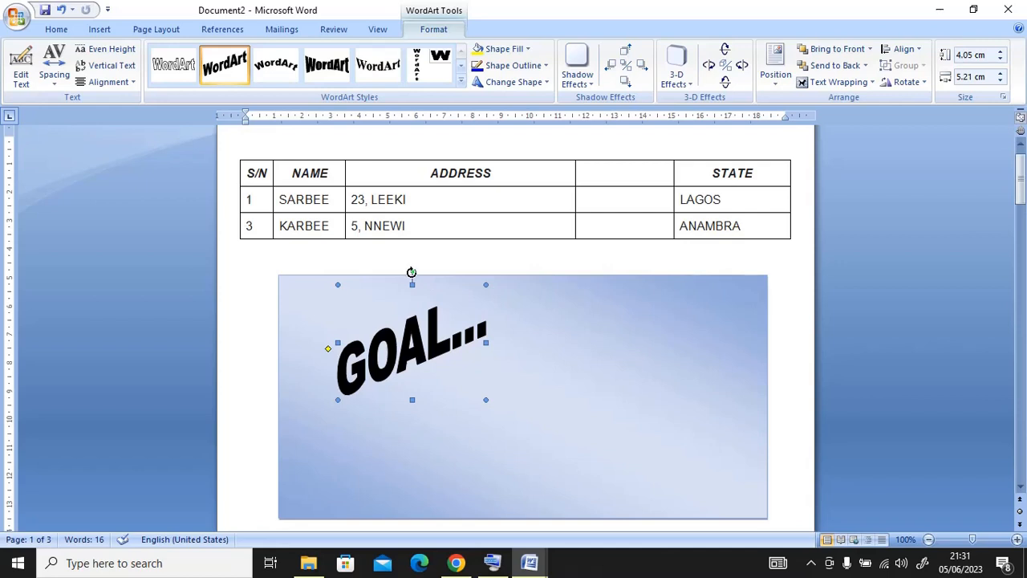
left_click_drag(417, 273, 442, 283)
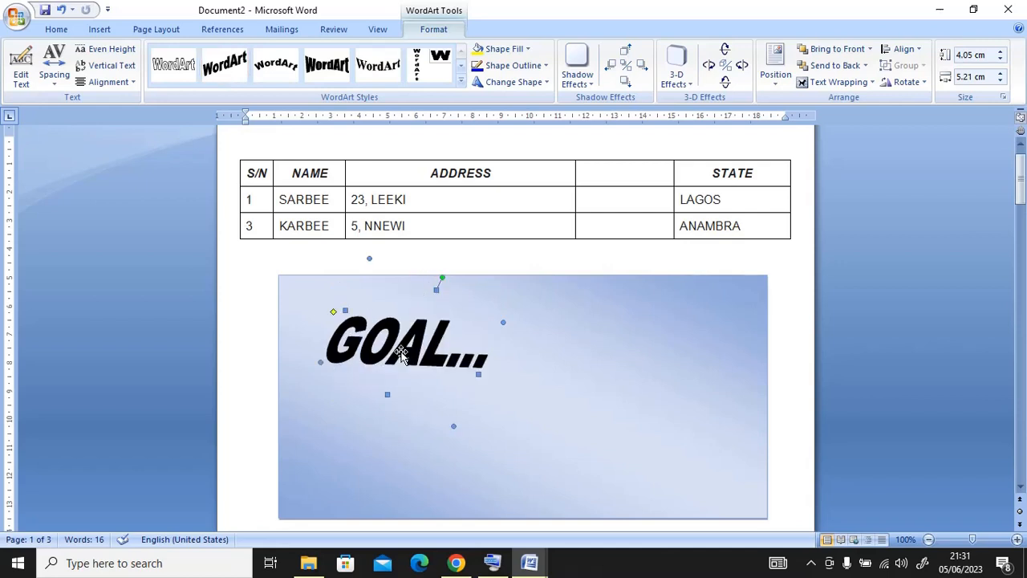
left_click_drag(401, 353, 462, 348)
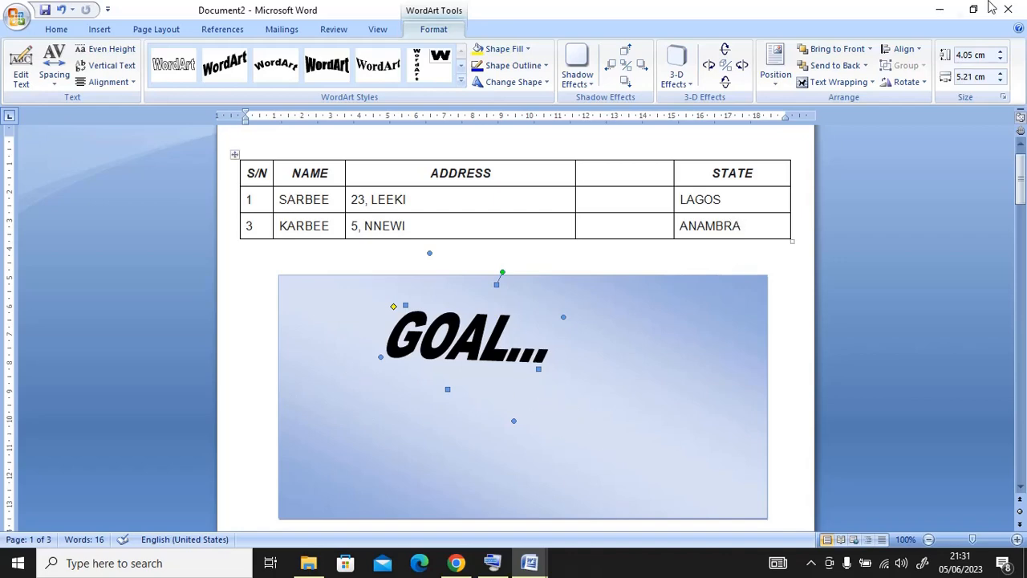
- Minimize the open Word documents and the browser window to reach the desktop
left_click(941, 10)
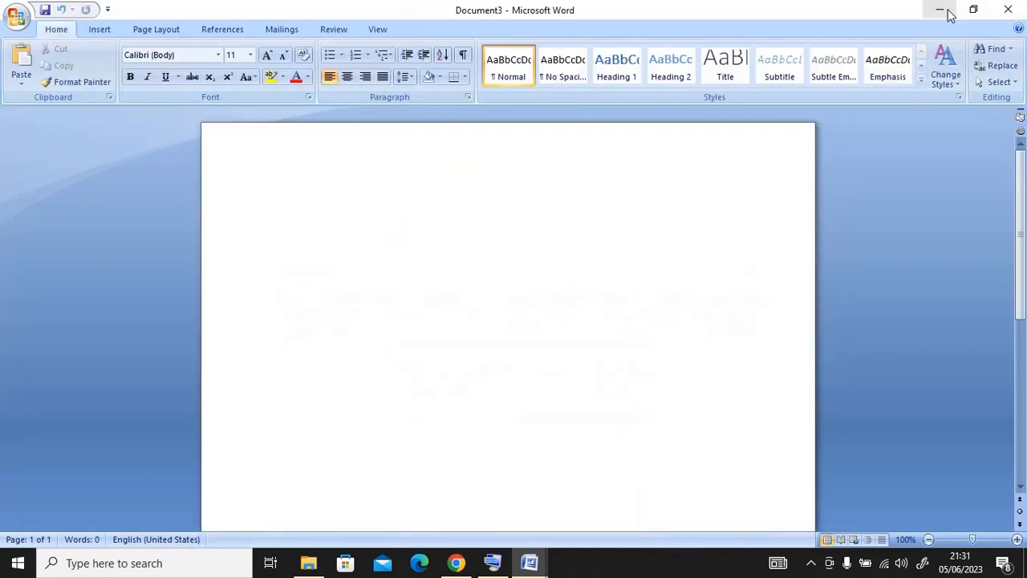
left_click(947, 14)
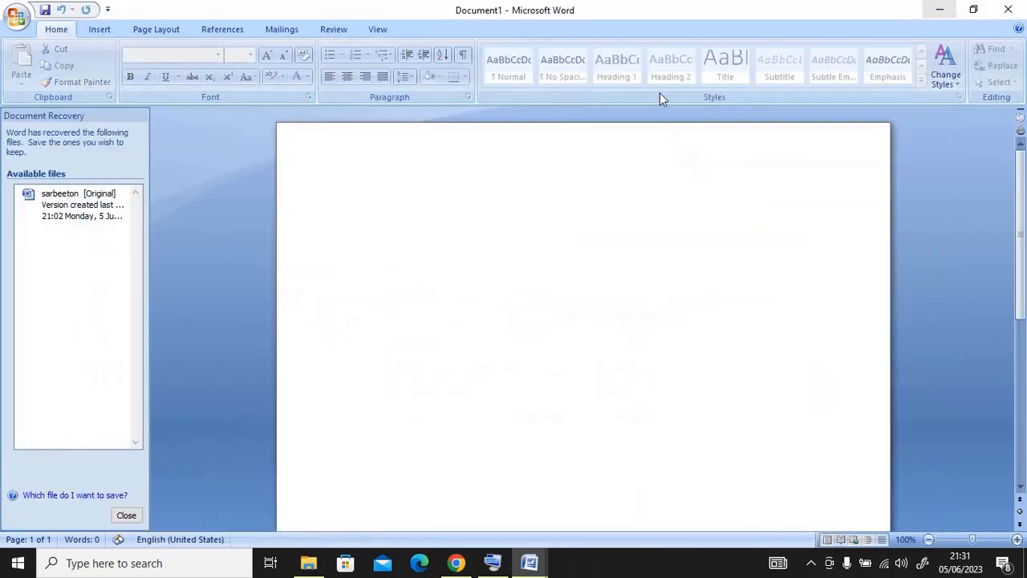
left_click(940, 14)
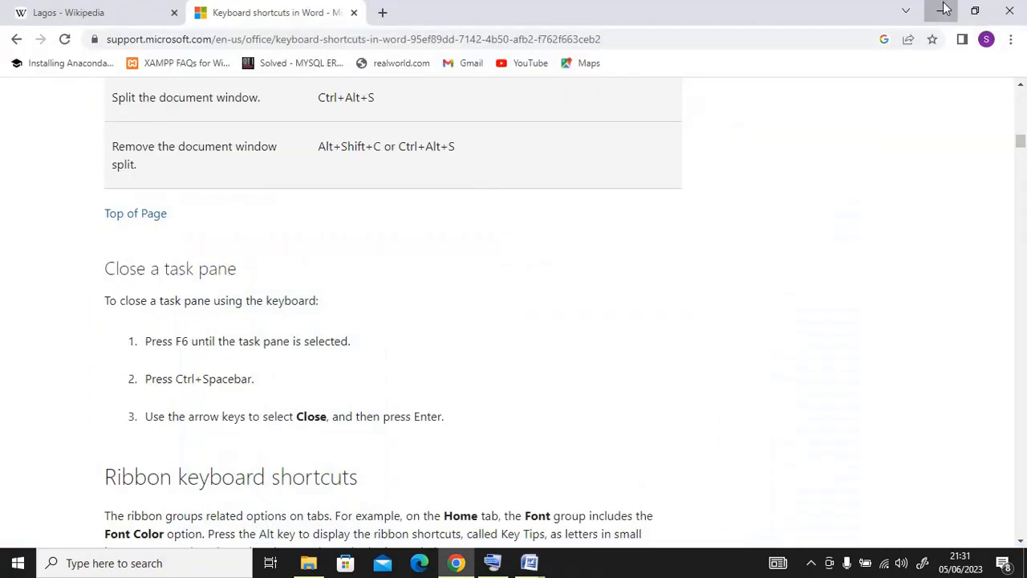
left_click(945, 8)
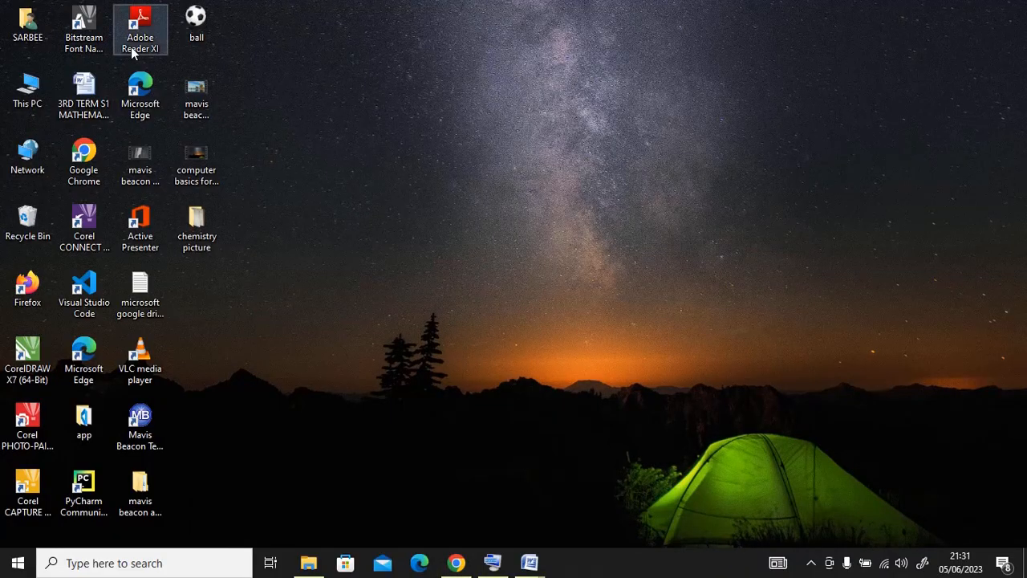
- Open the ball picture from the desktop, minimize its viewer, and copy the ball file
left_click(198, 26)
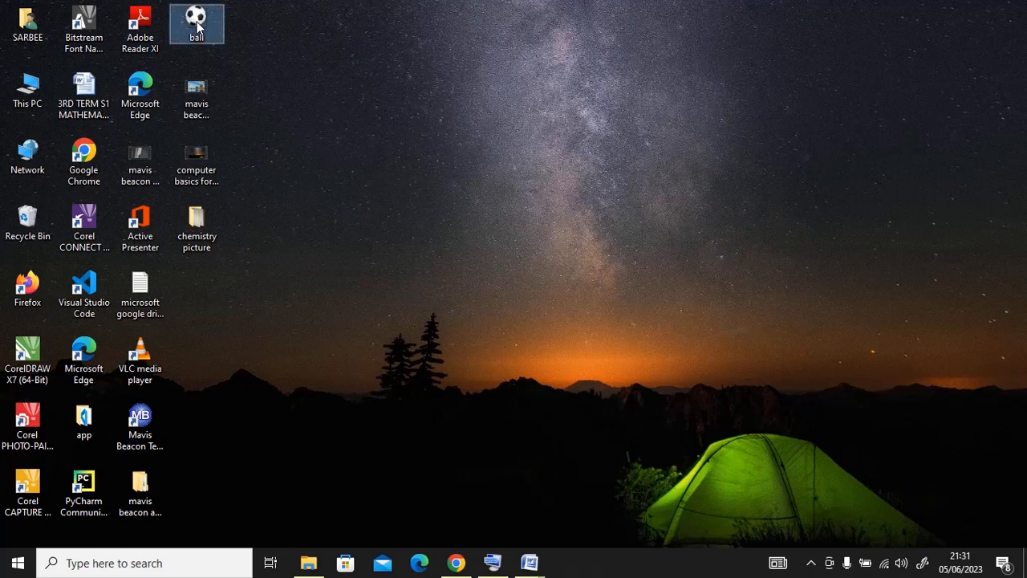
double_click(197, 26)
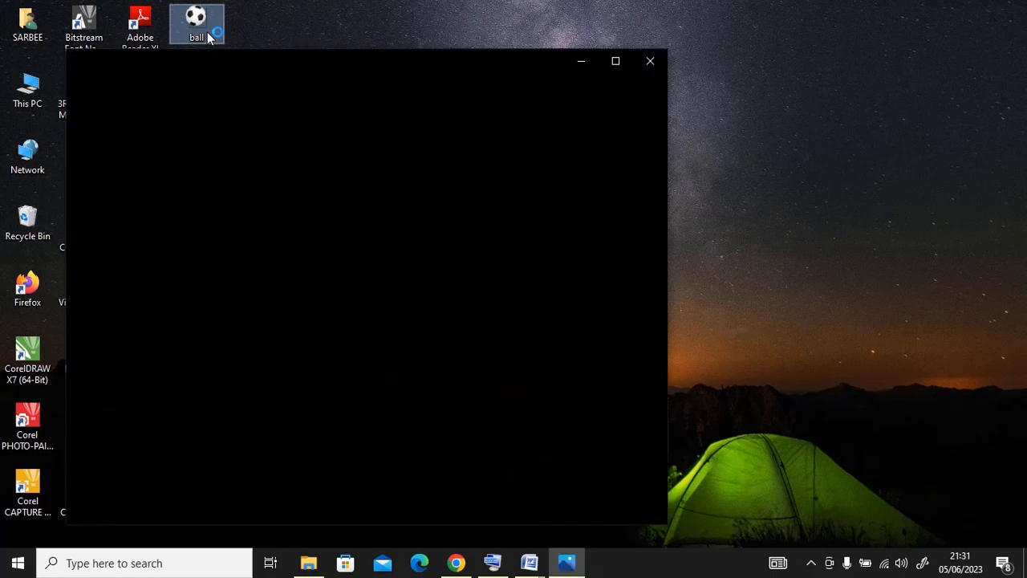
left_click(582, 63)
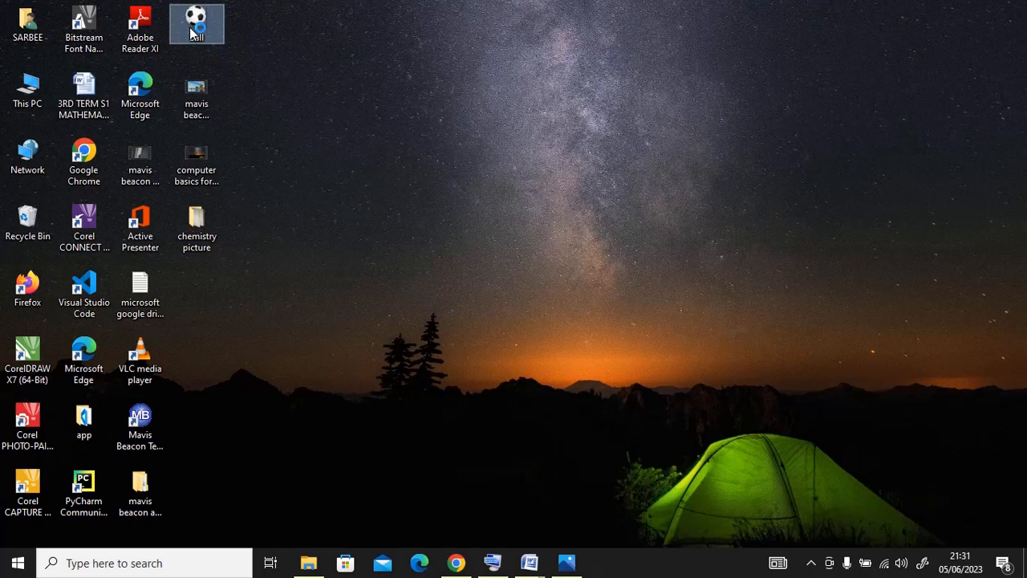
right_click(193, 32)
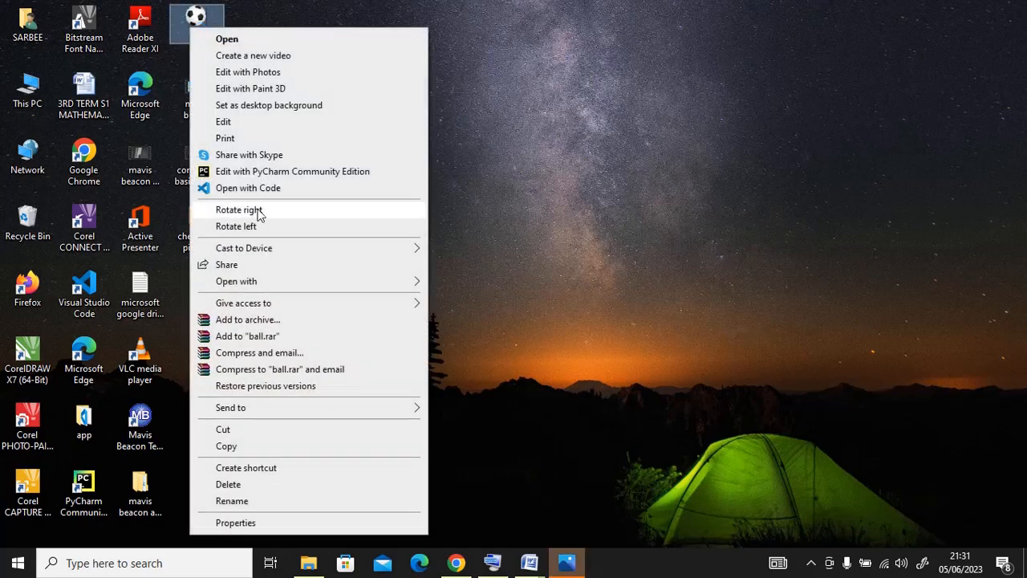
left_click(229, 446)
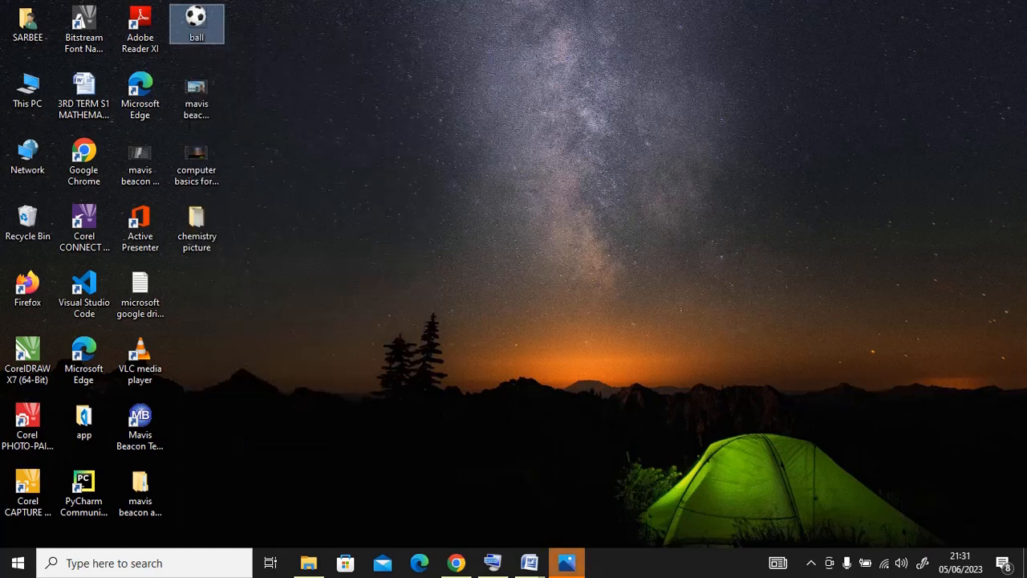
- Switch back to Document2 in Word and paste the copied ball picture with the blue gradient rectangle selected
left_click(529, 563)
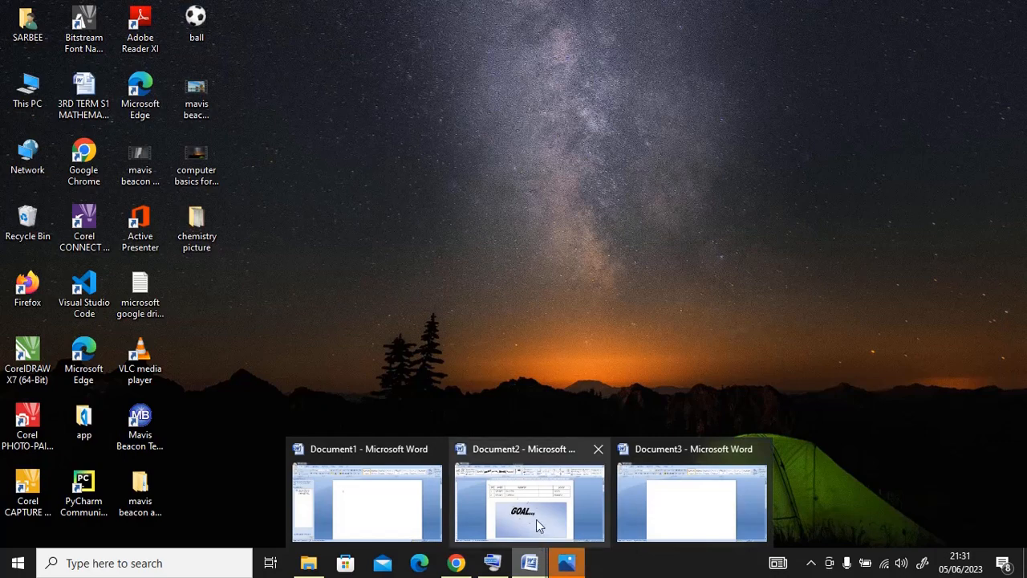
left_click(537, 520)
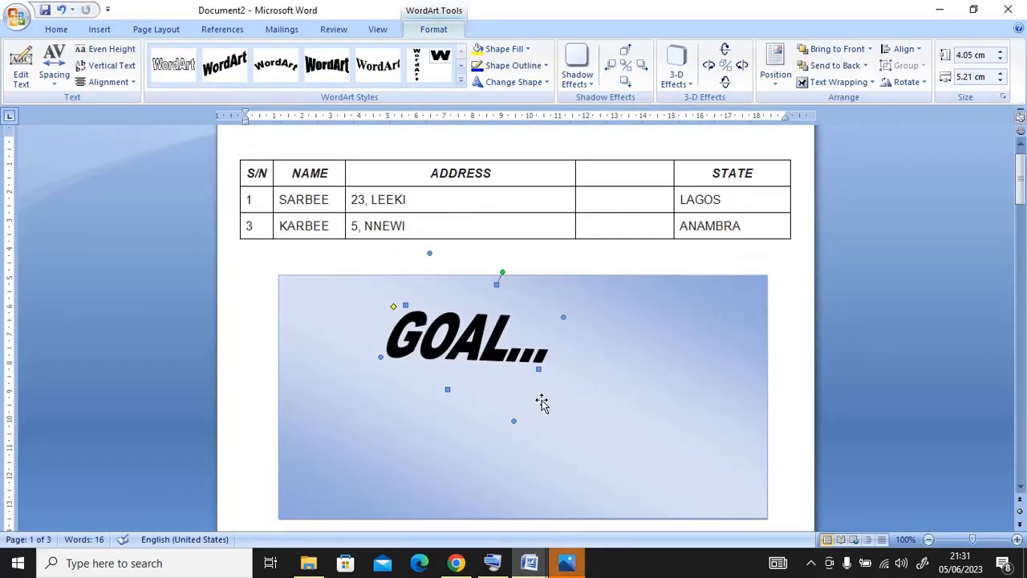
left_click(612, 385)
right_click(612, 386)
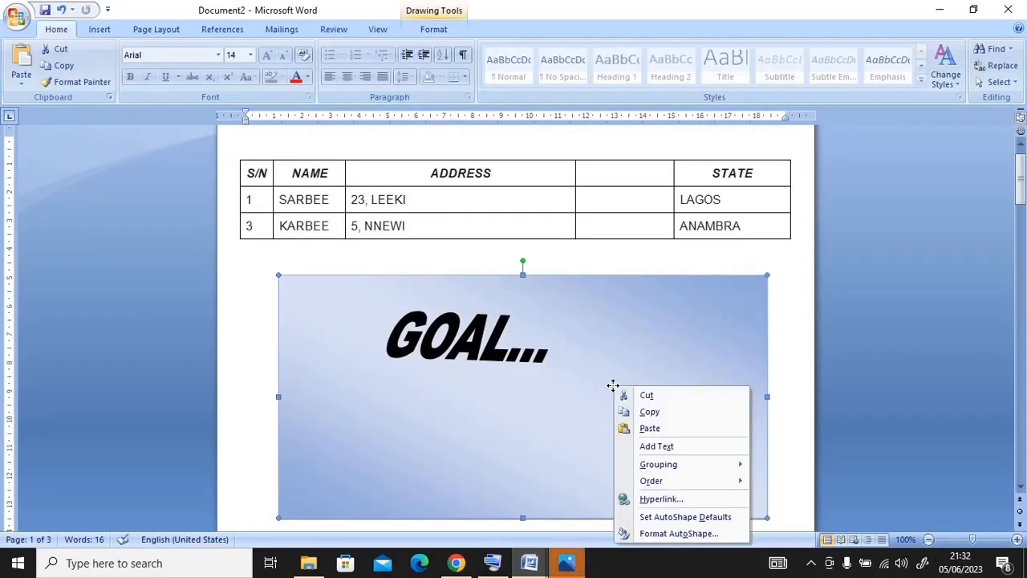
left_click(650, 427)
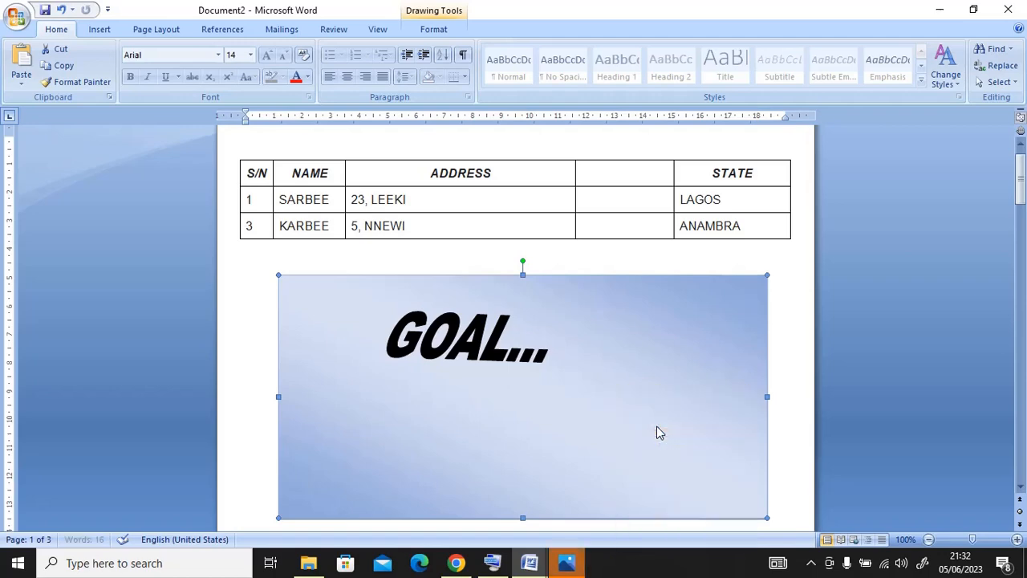